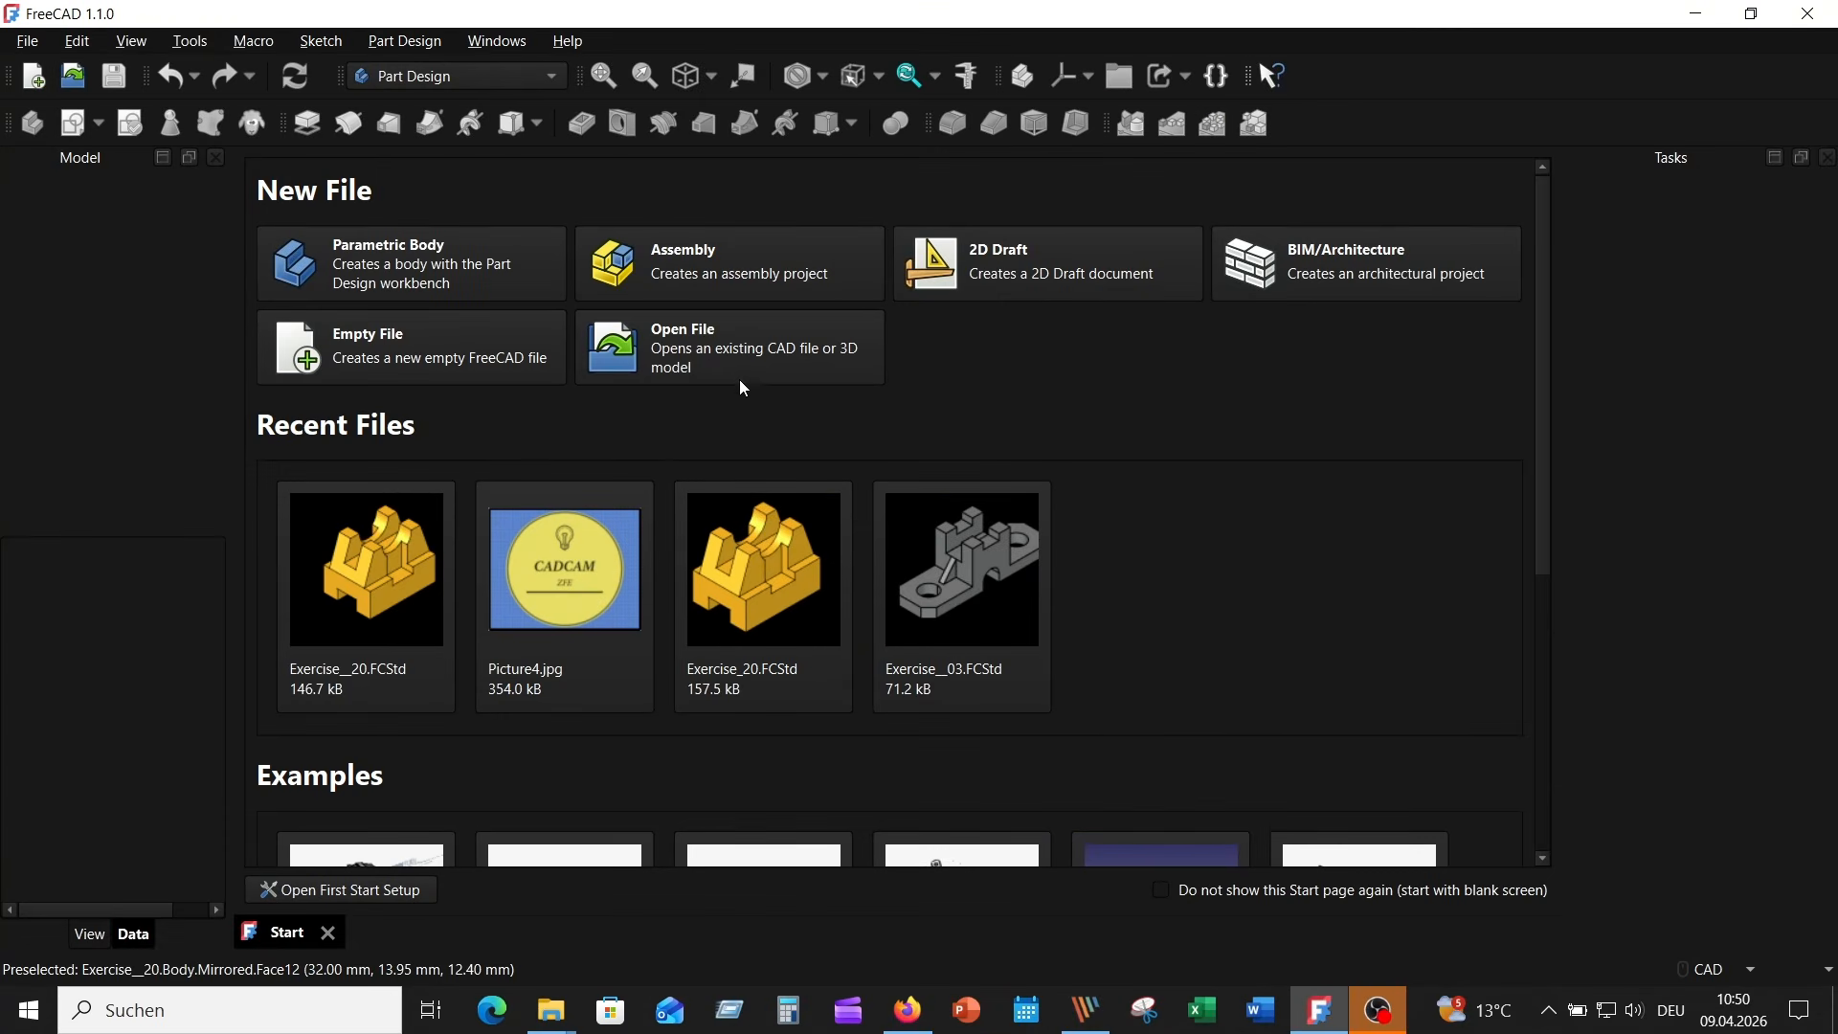
- Open the existing model file Exercise__20.FCStd from the Exercise_20 folder
click(719, 341)
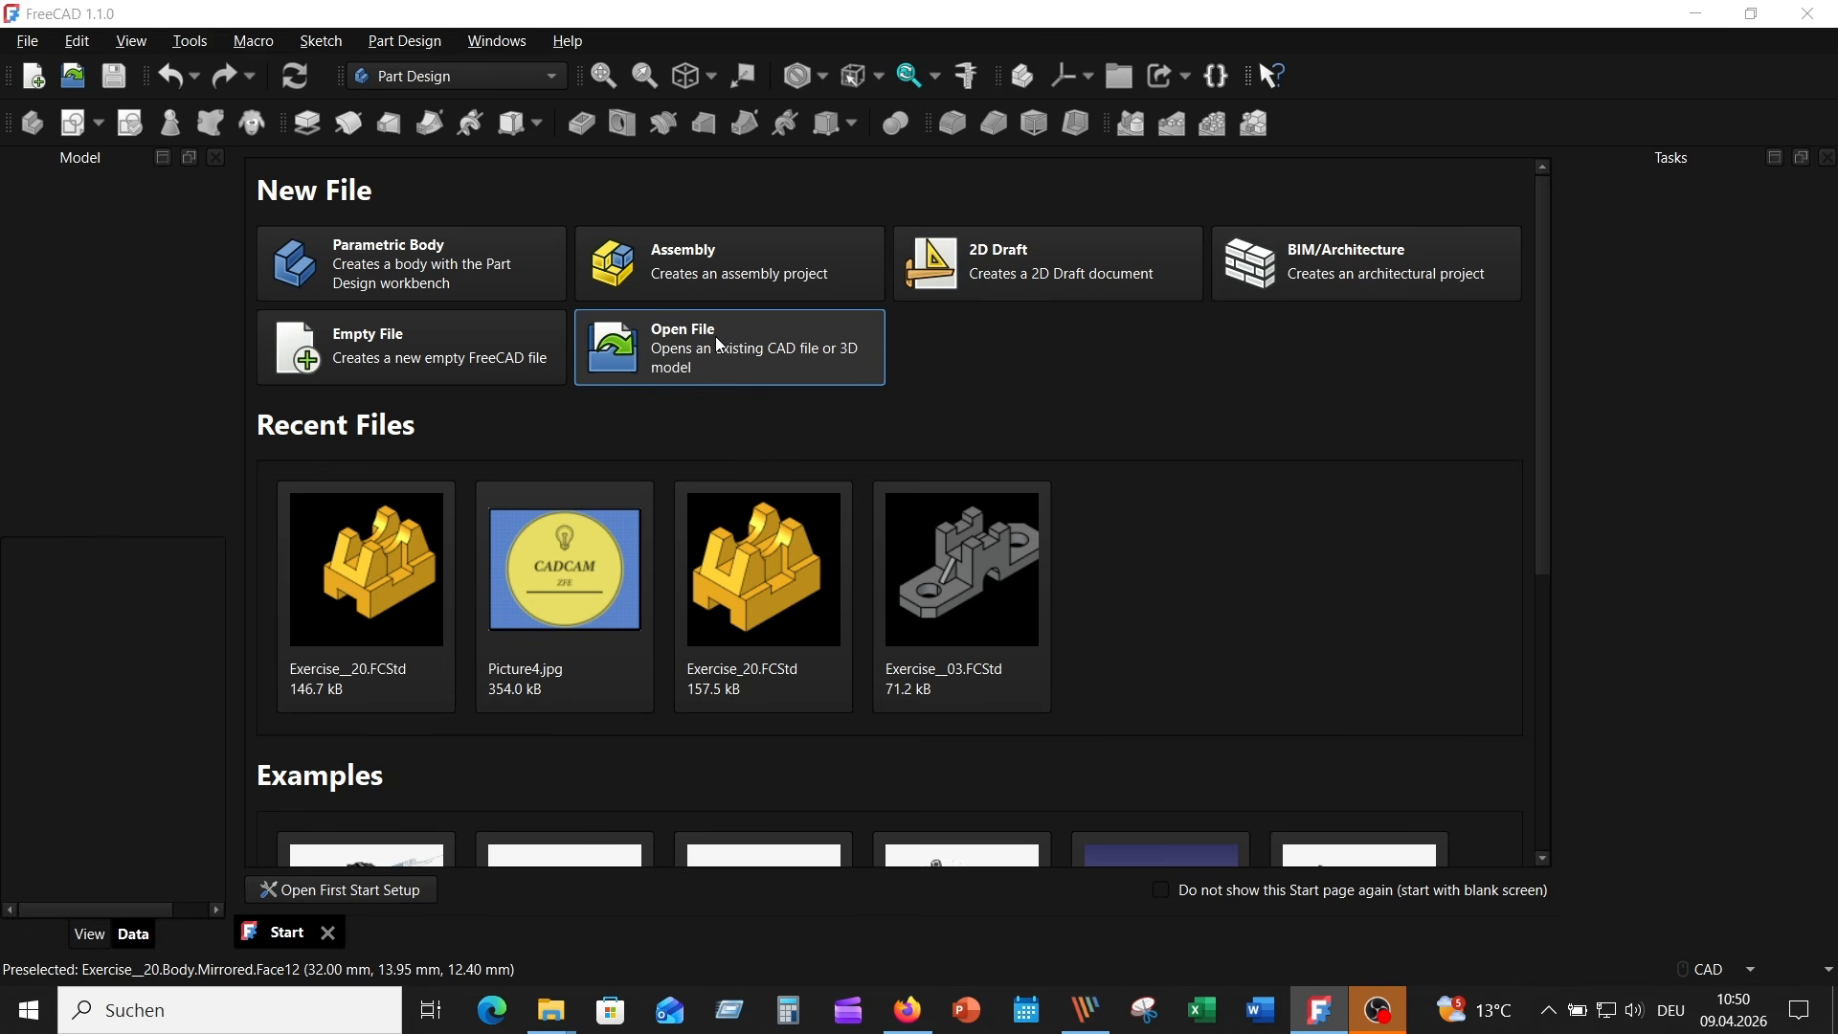
click(809, 84)
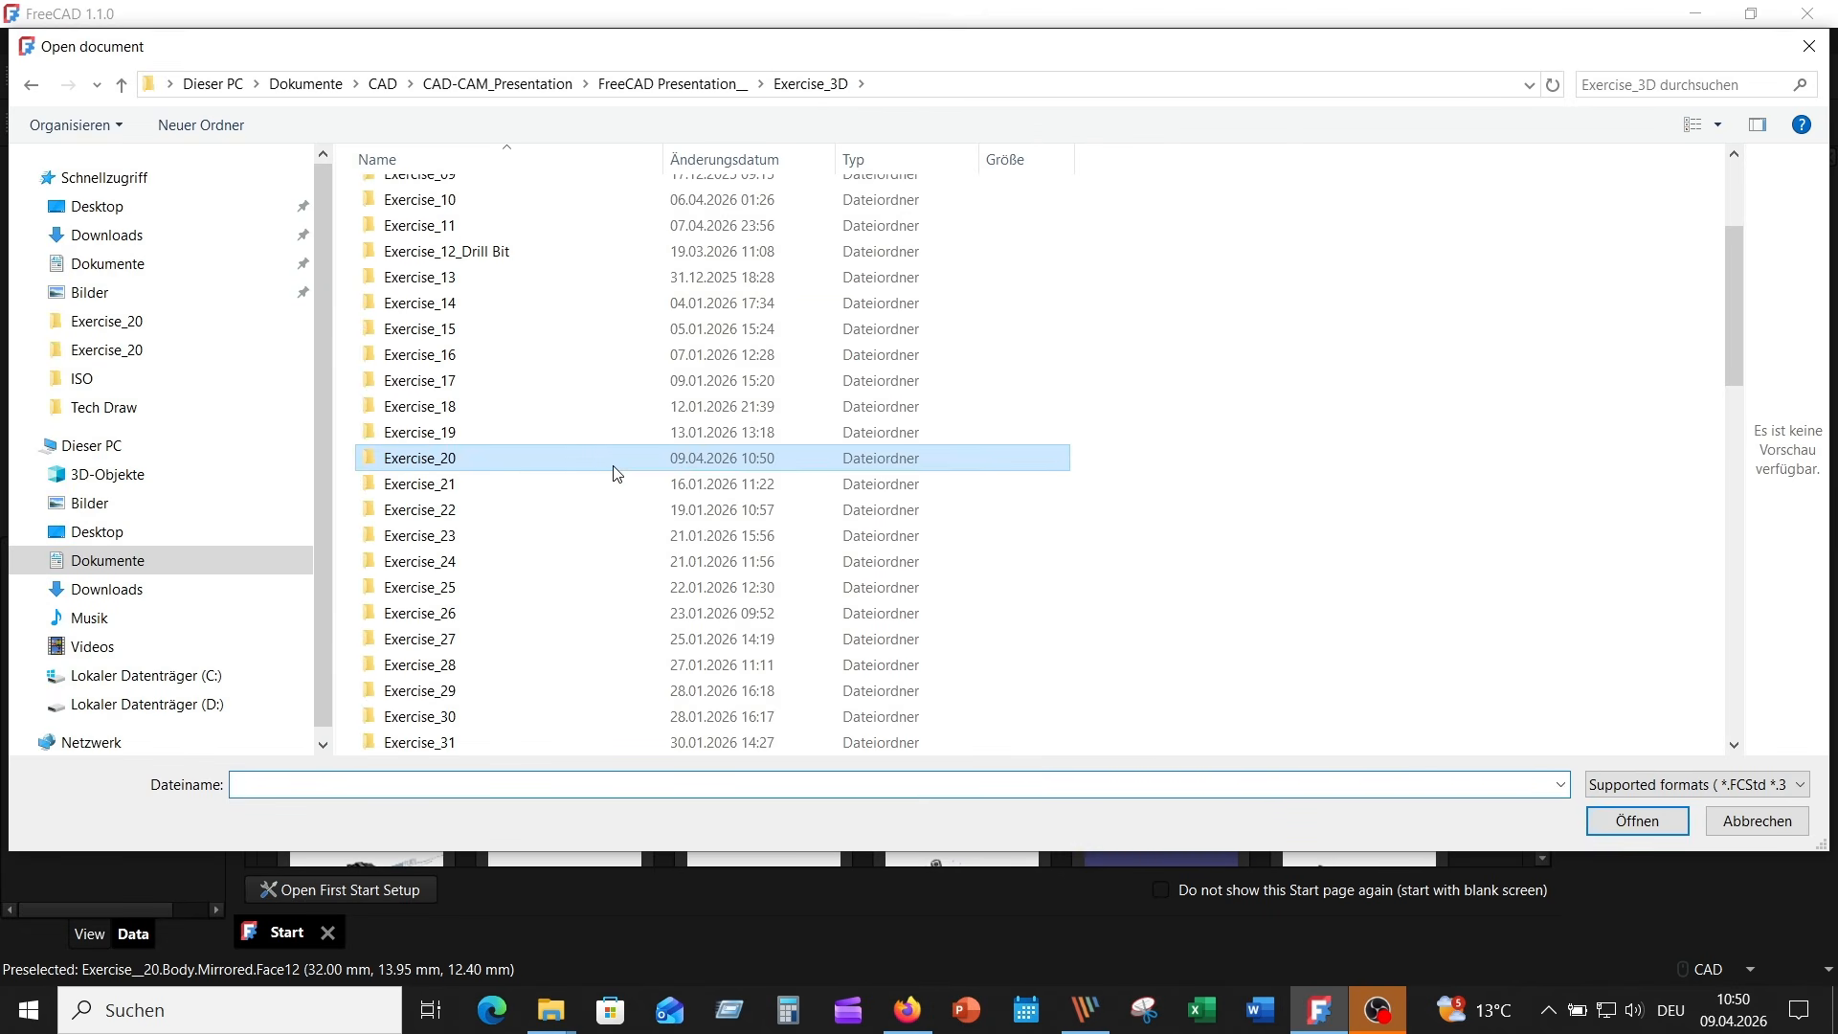
double_click(509, 457)
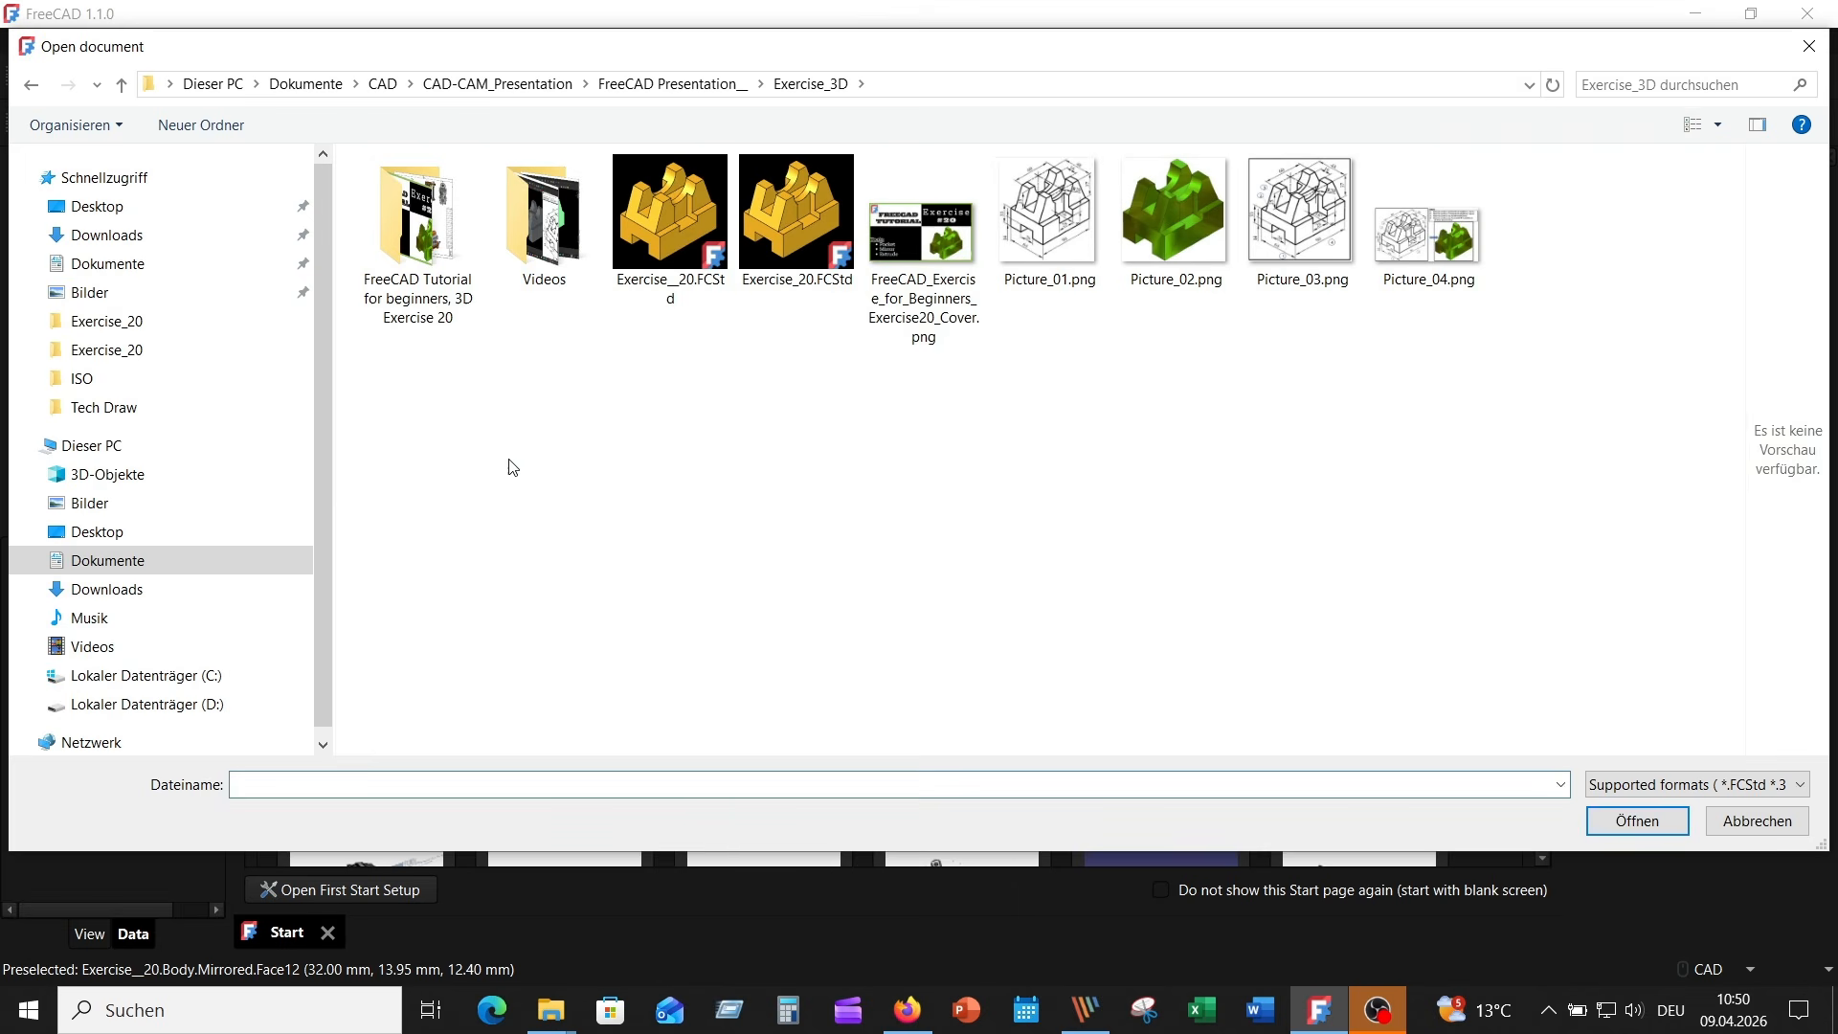
click(675, 216)
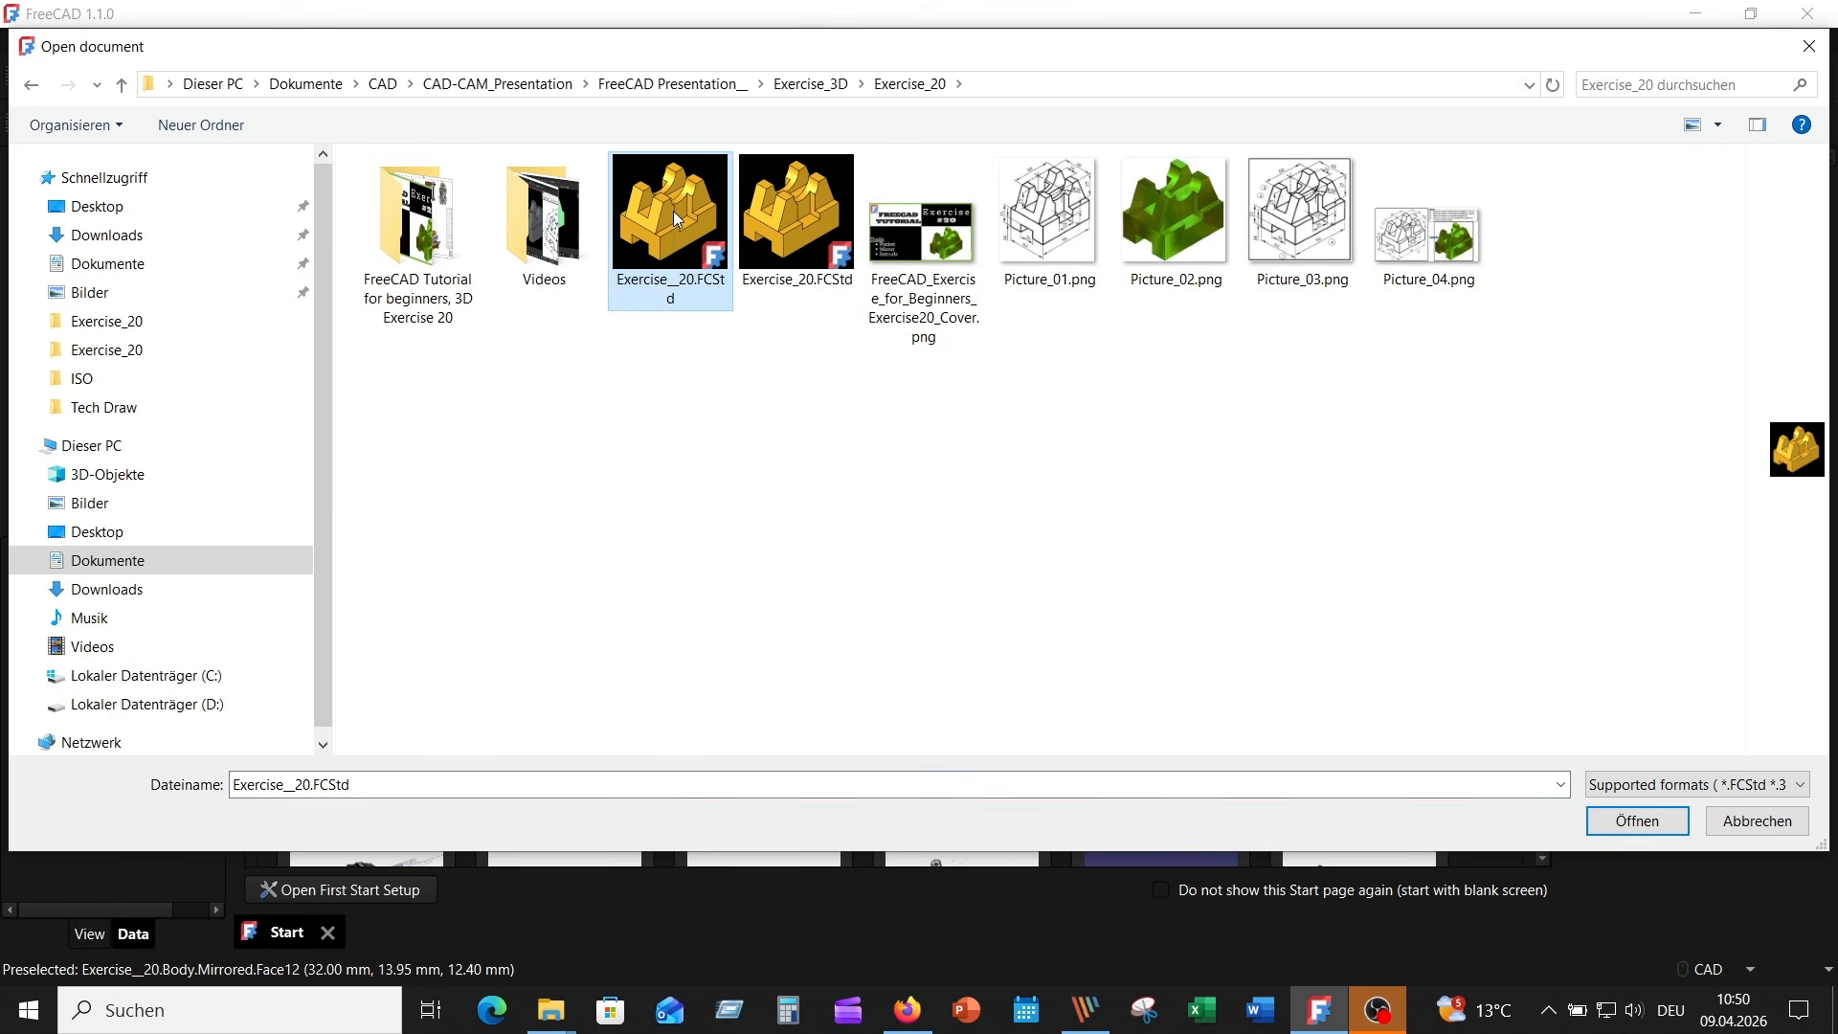
click(1638, 821)
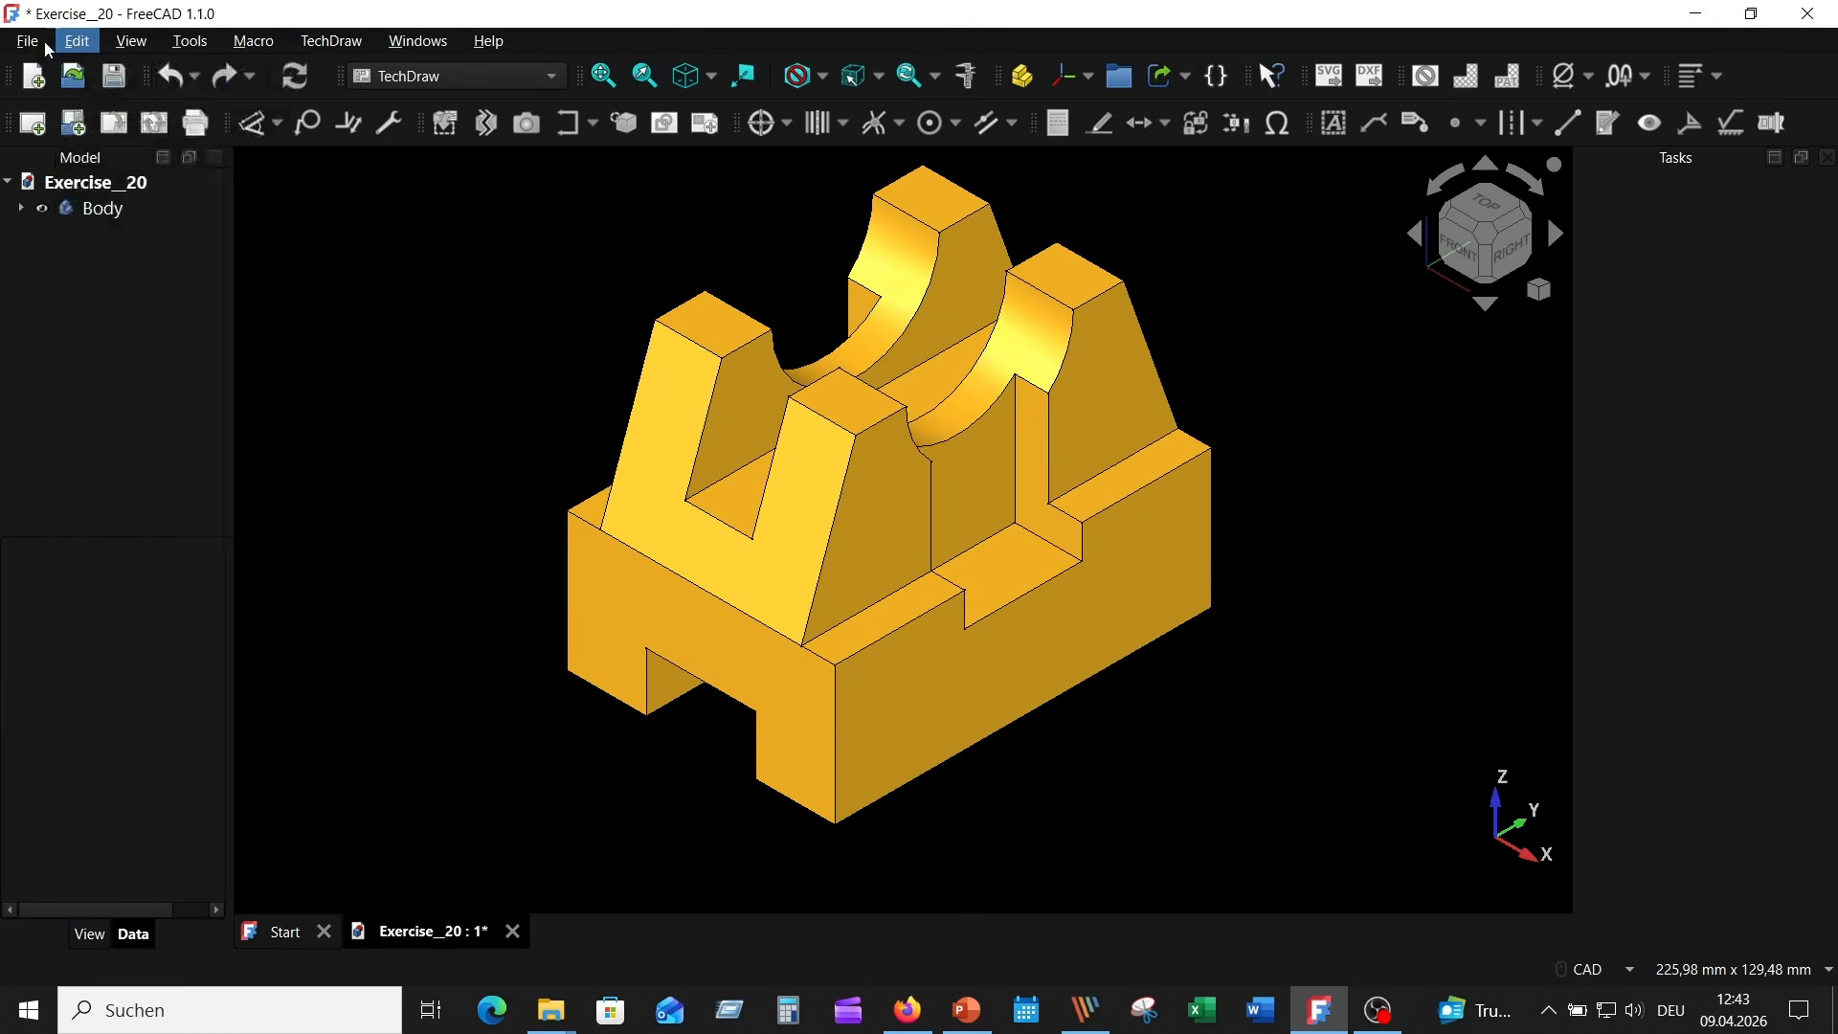
- In the general TechDraw preferences, choose First angle for the projection group angle and ISO for the section line convention
click(29, 41)
mouse_move(76, 41)
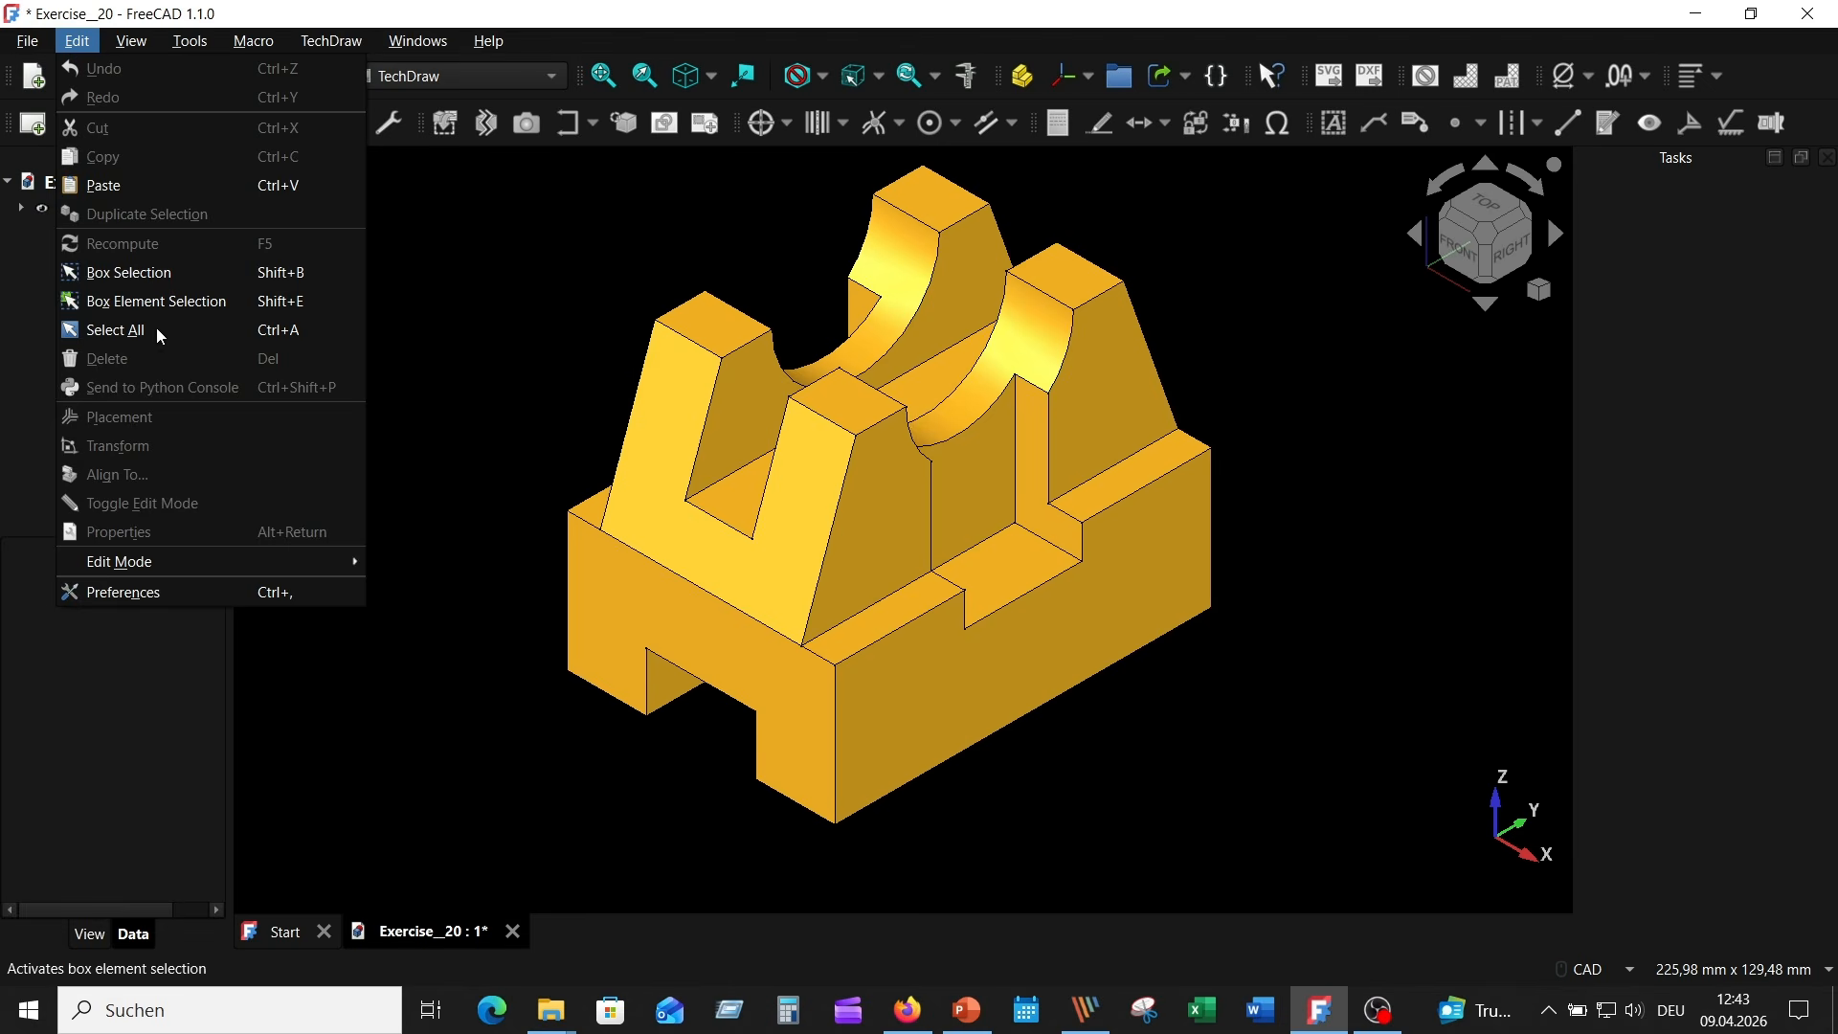
click(182, 592)
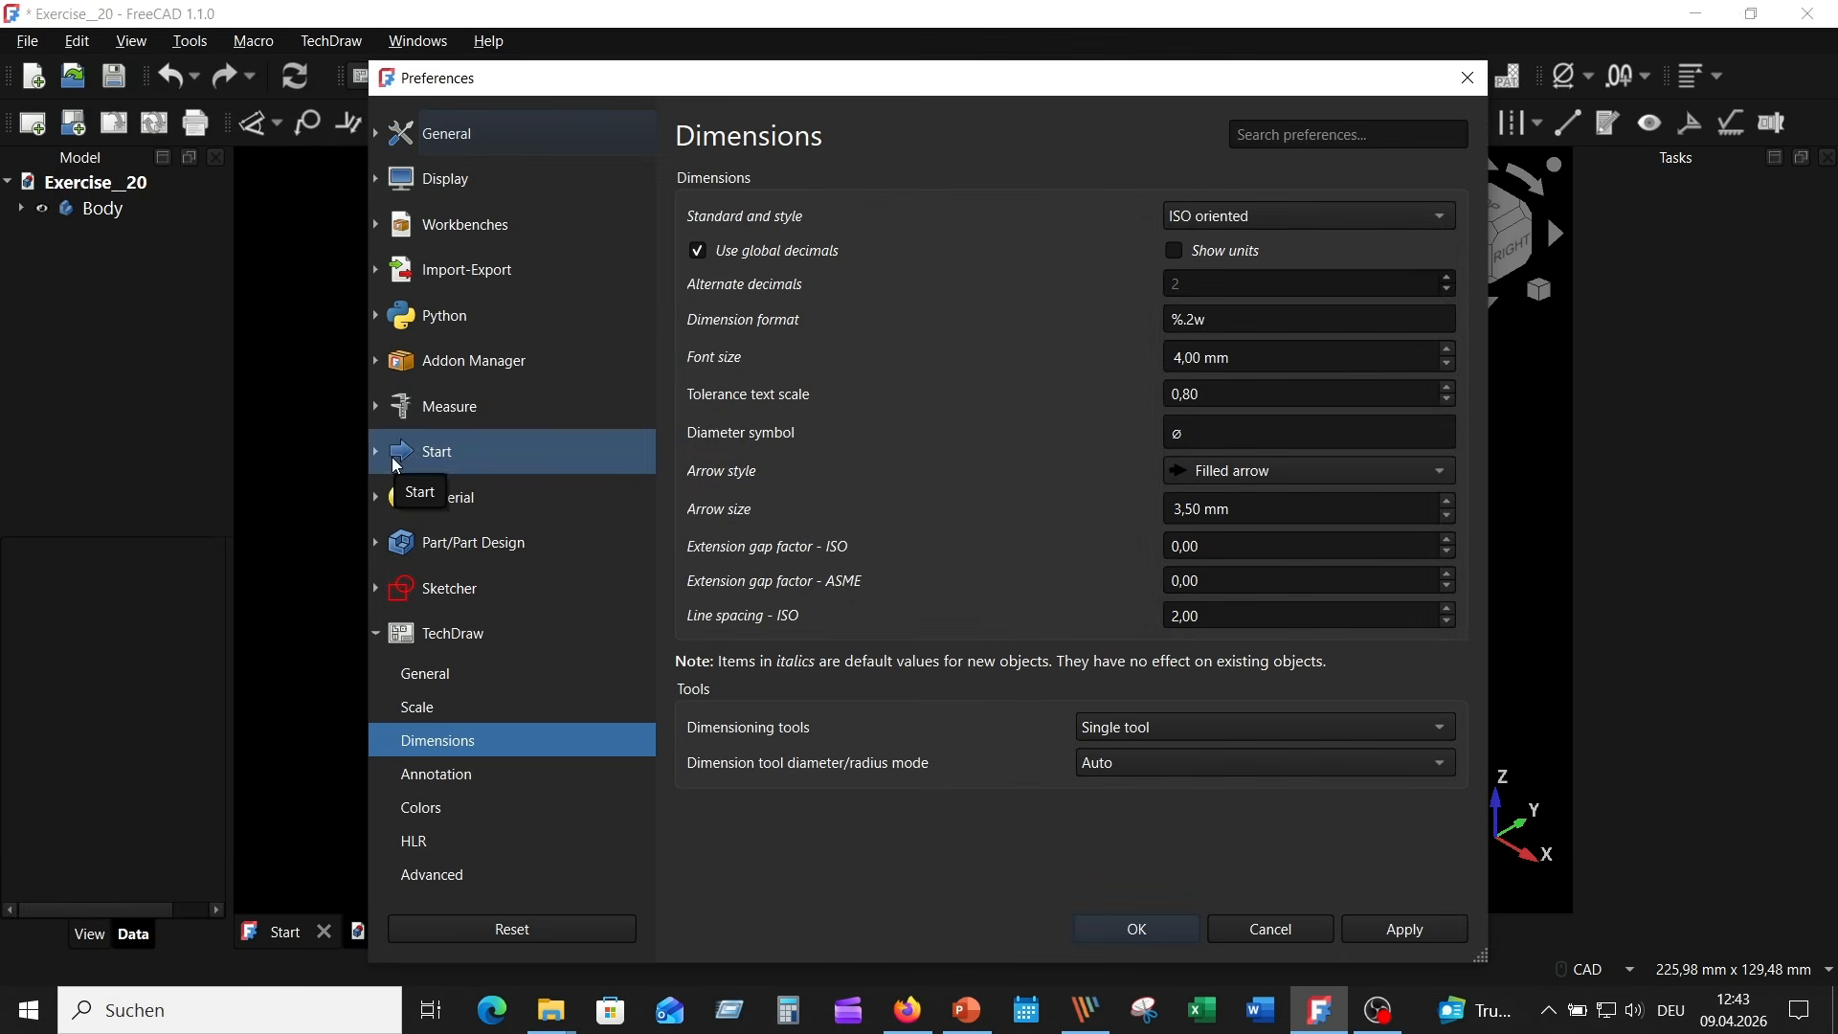
click(487, 640)
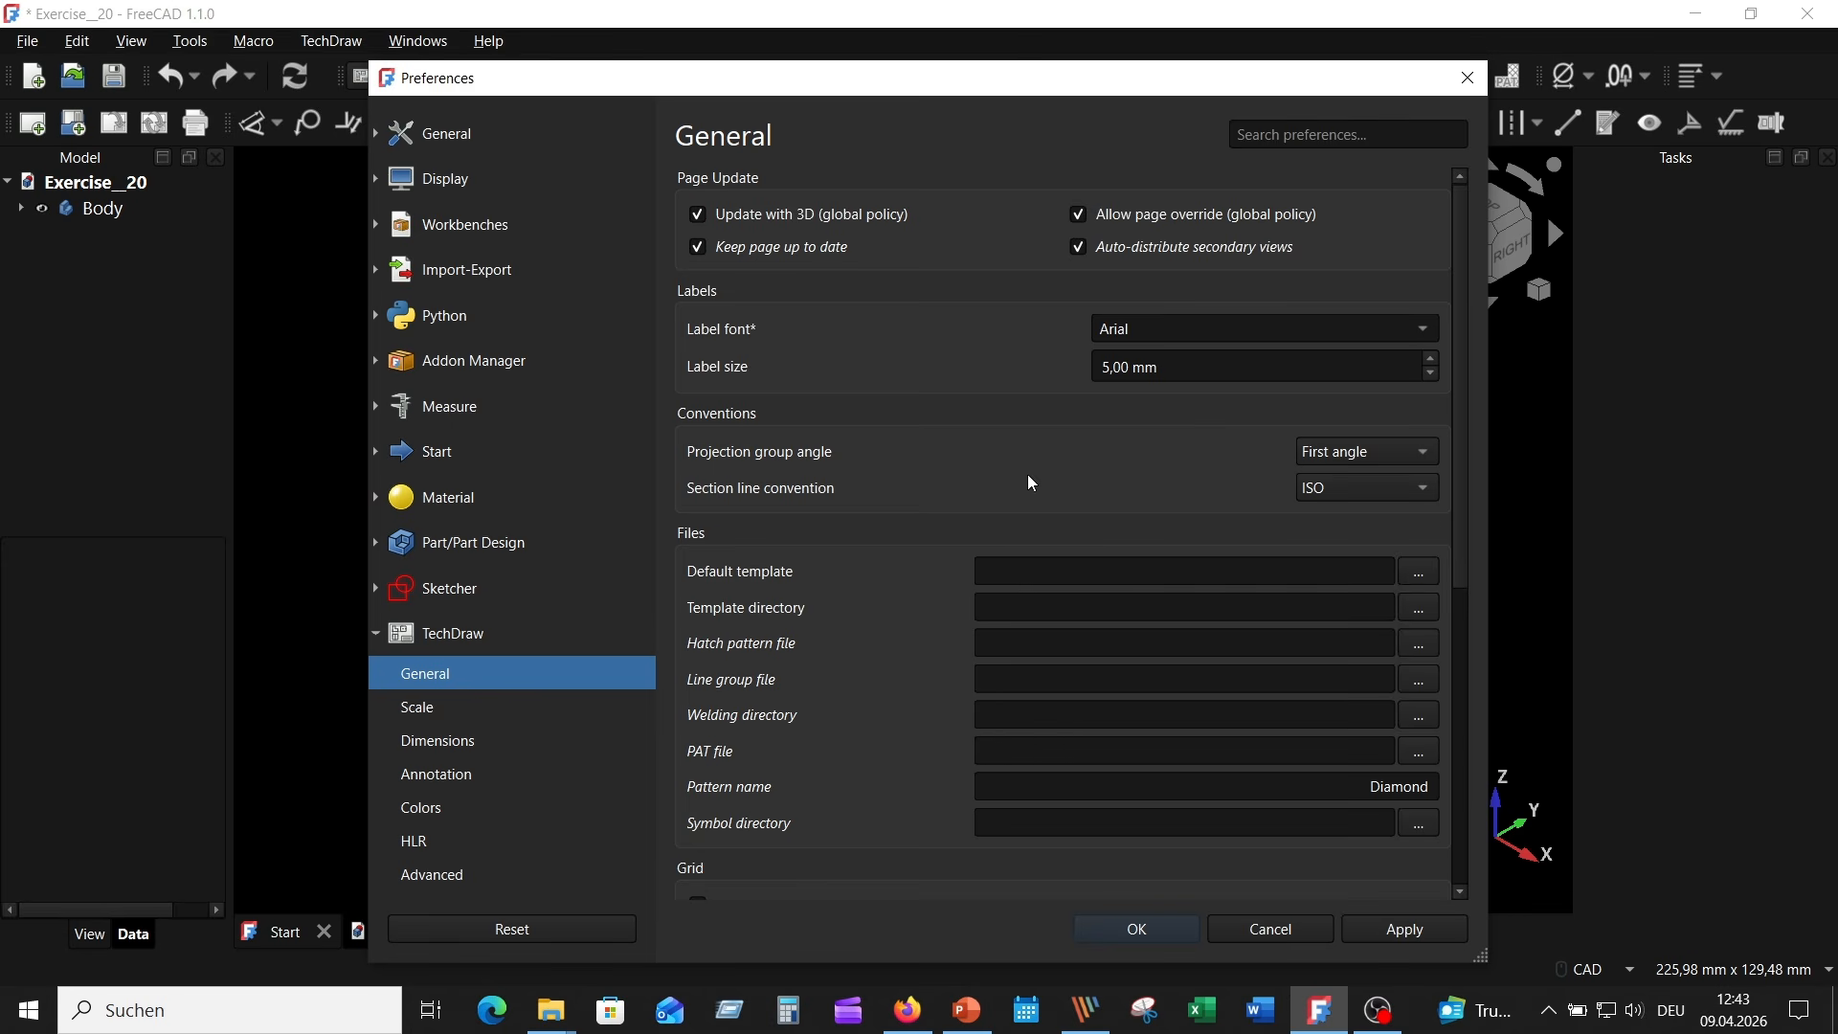
click(1416, 454)
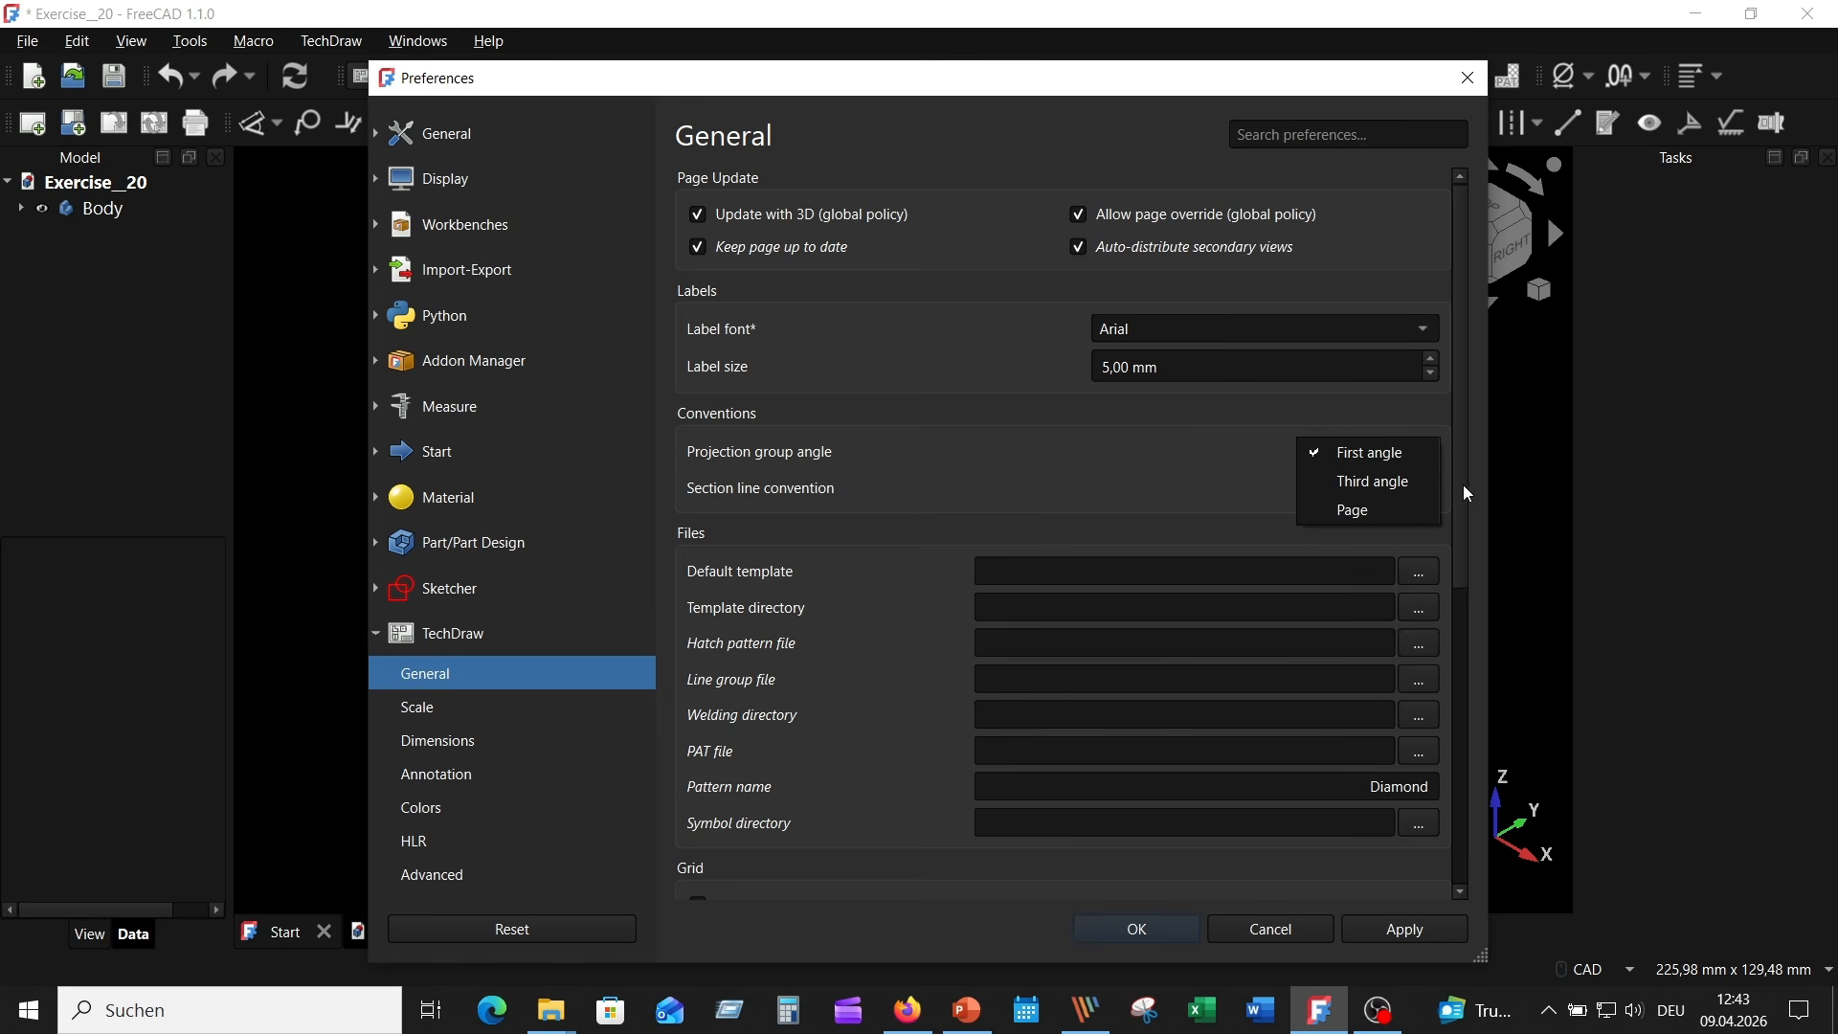
click(1374, 452)
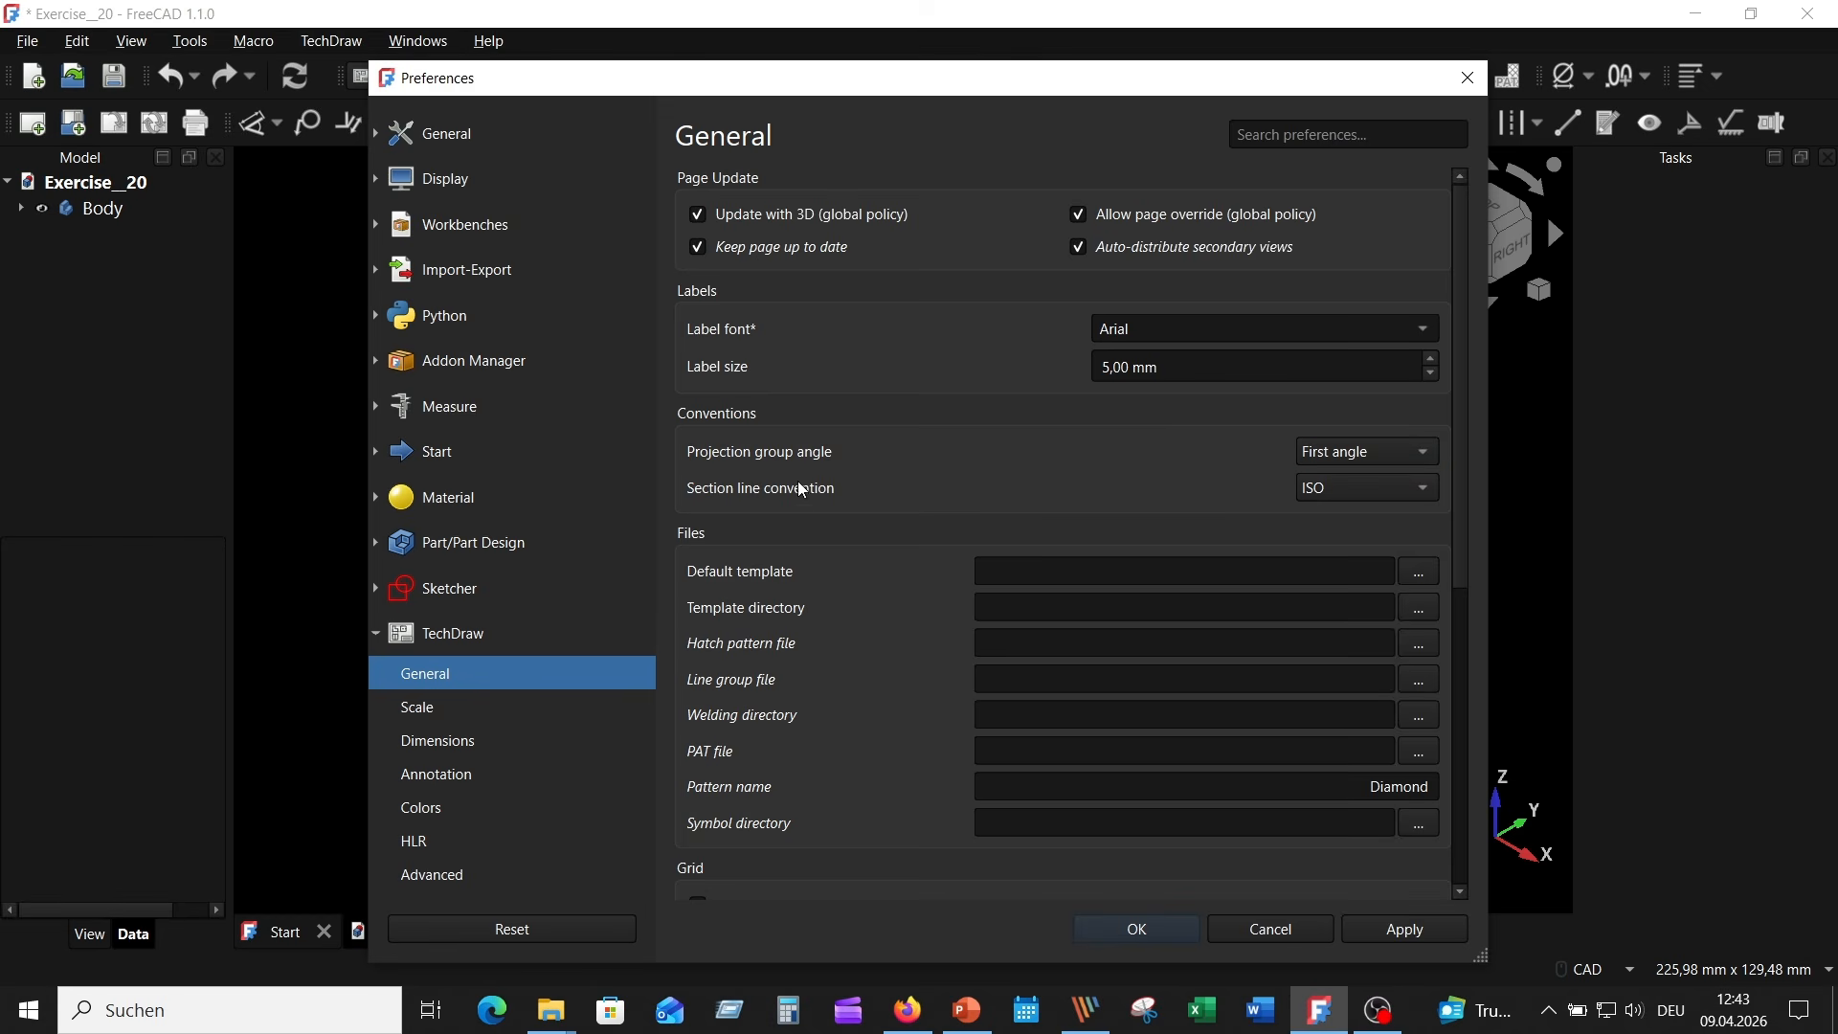
click(1336, 488)
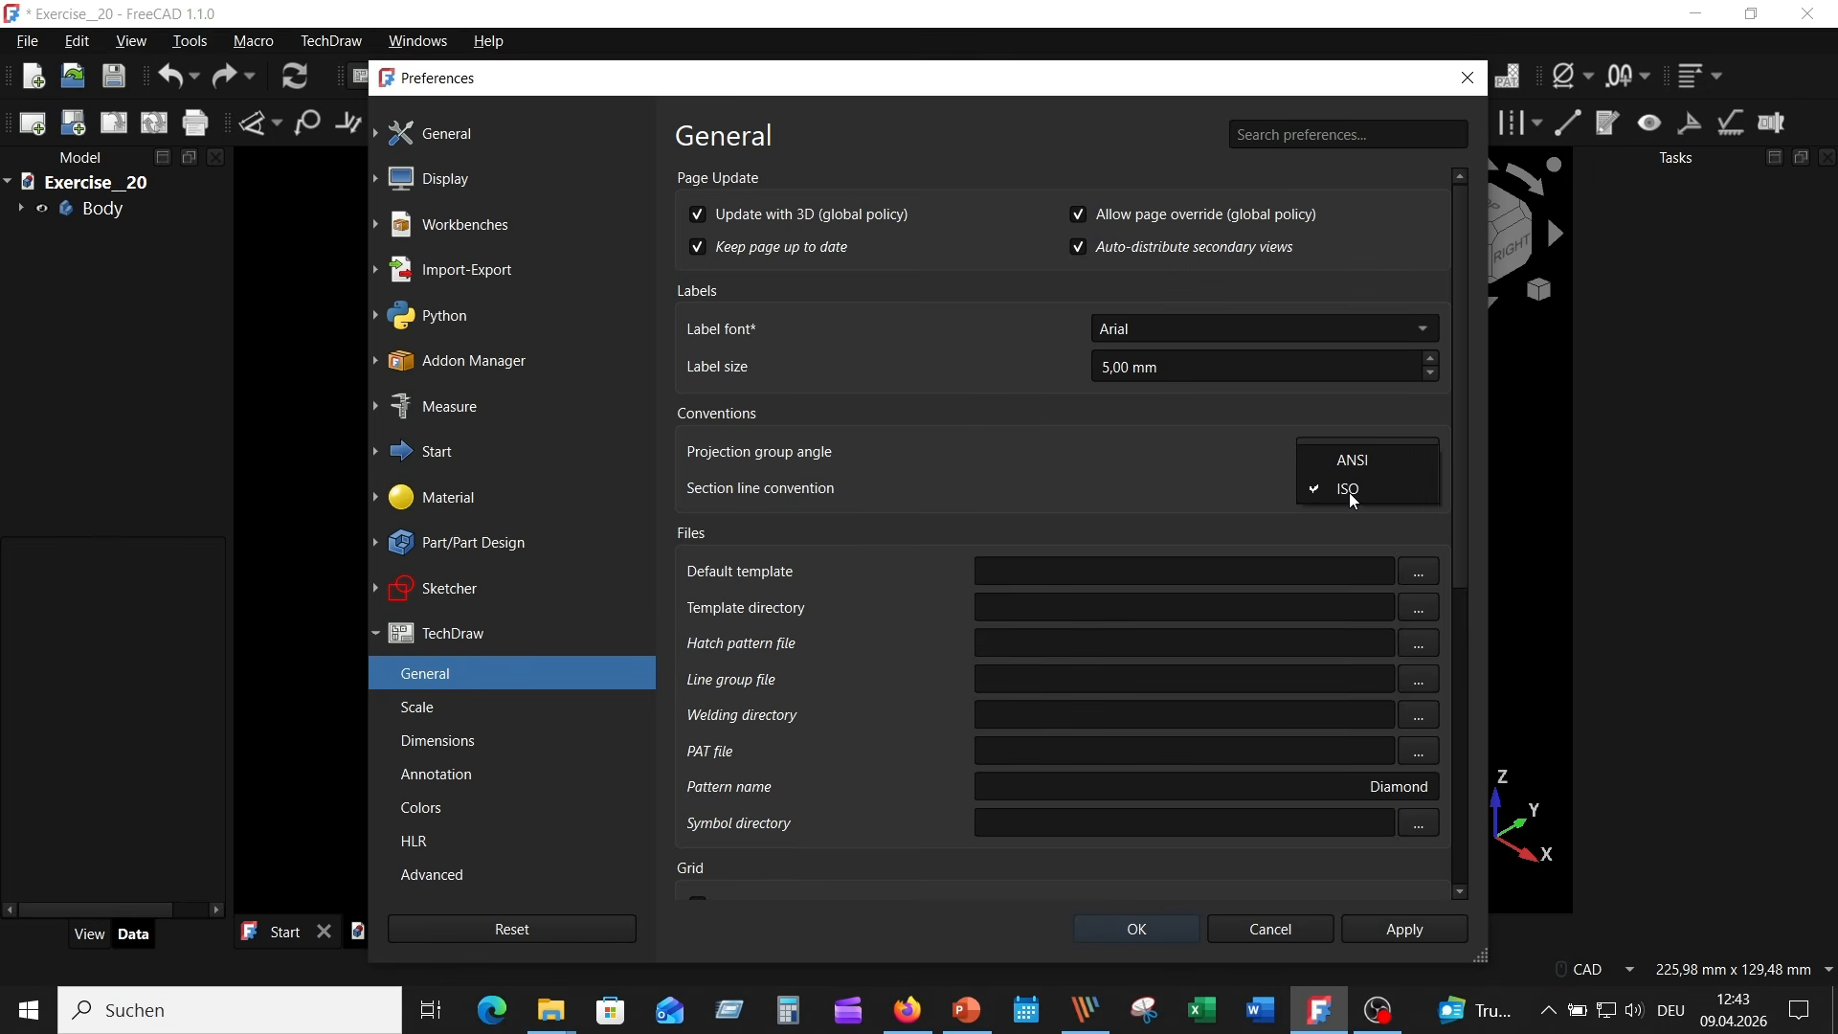
click(1349, 490)
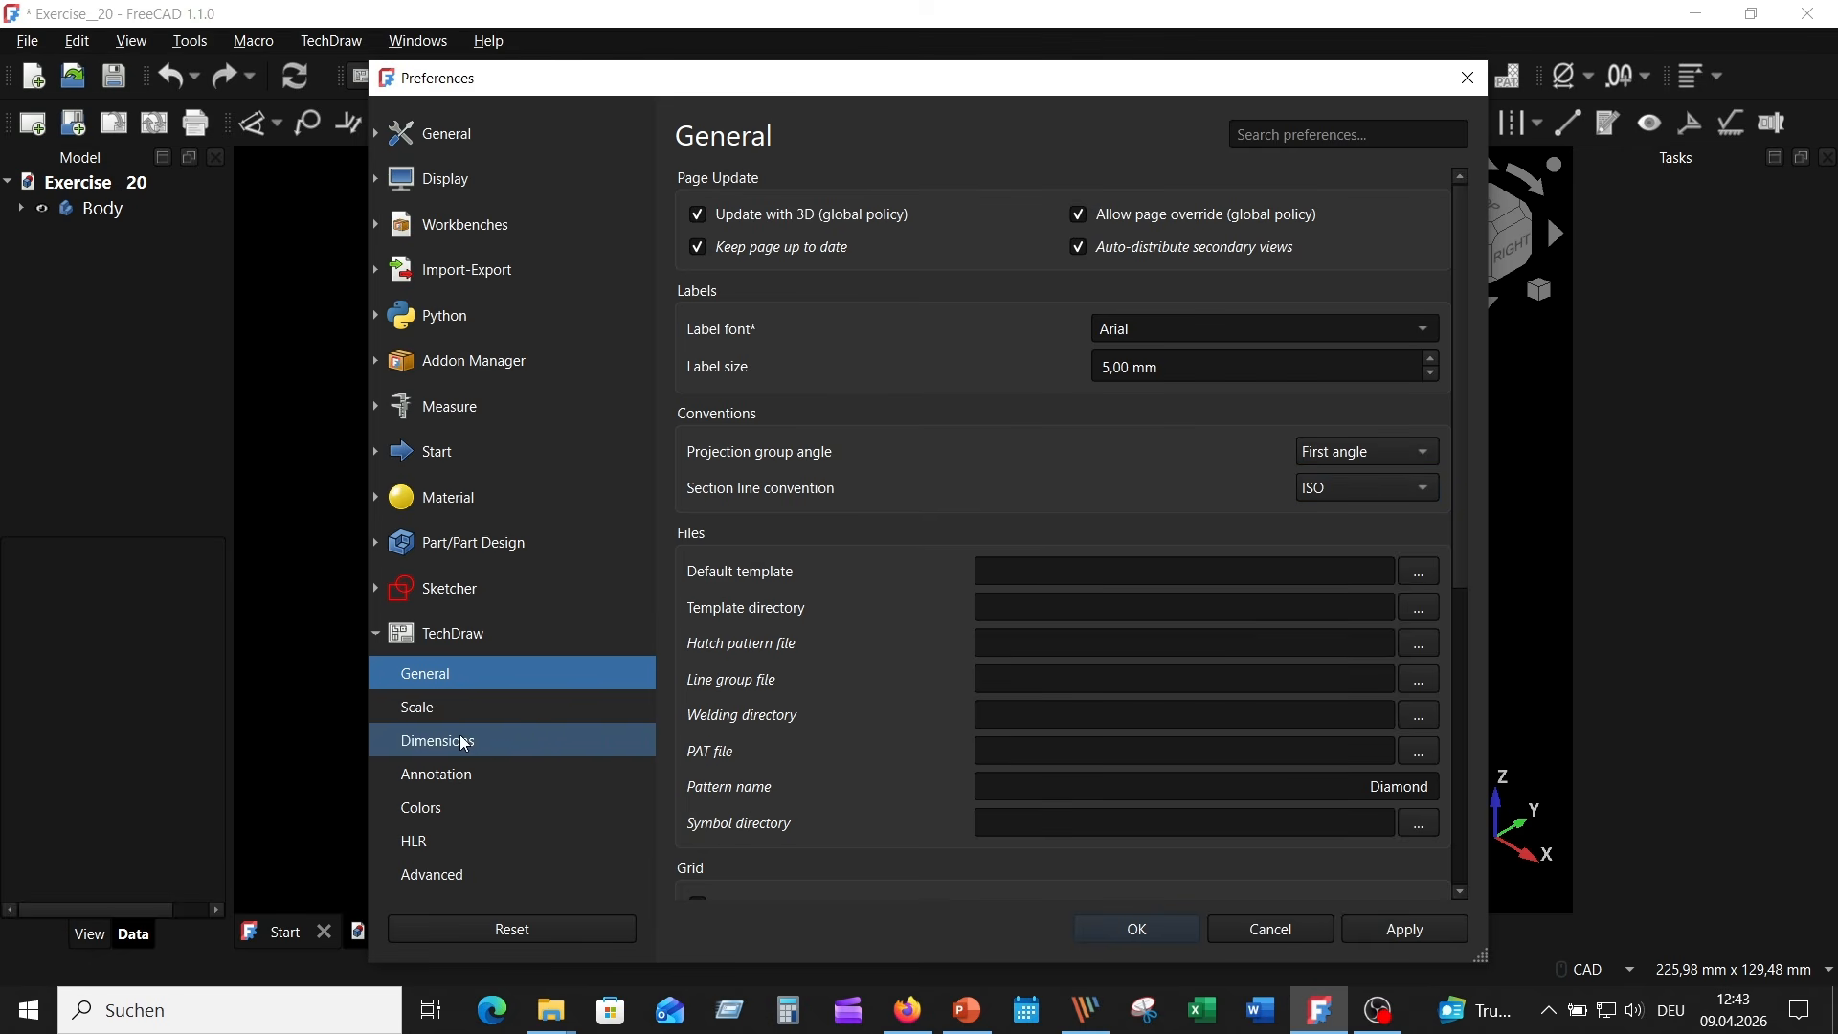
- Check the TechDraw scale preferences, then apply the settings and close the preferences
click(515, 704)
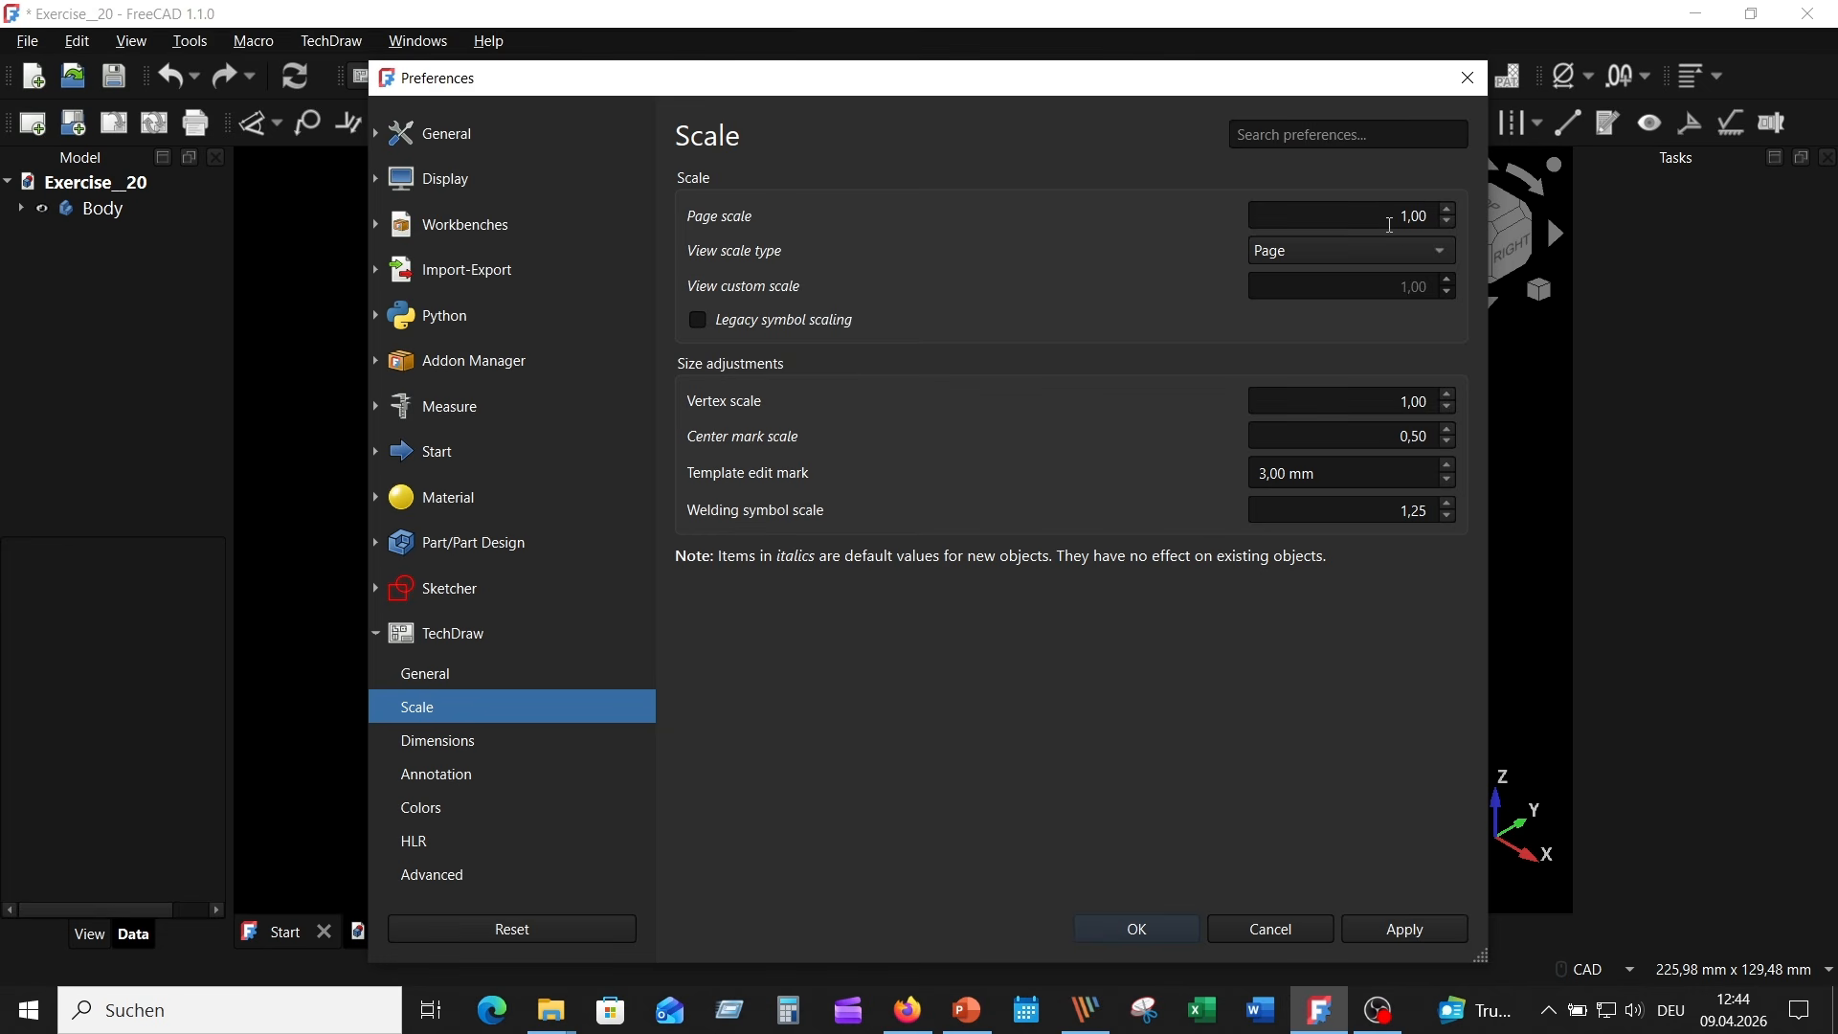
click(1418, 935)
click(1138, 931)
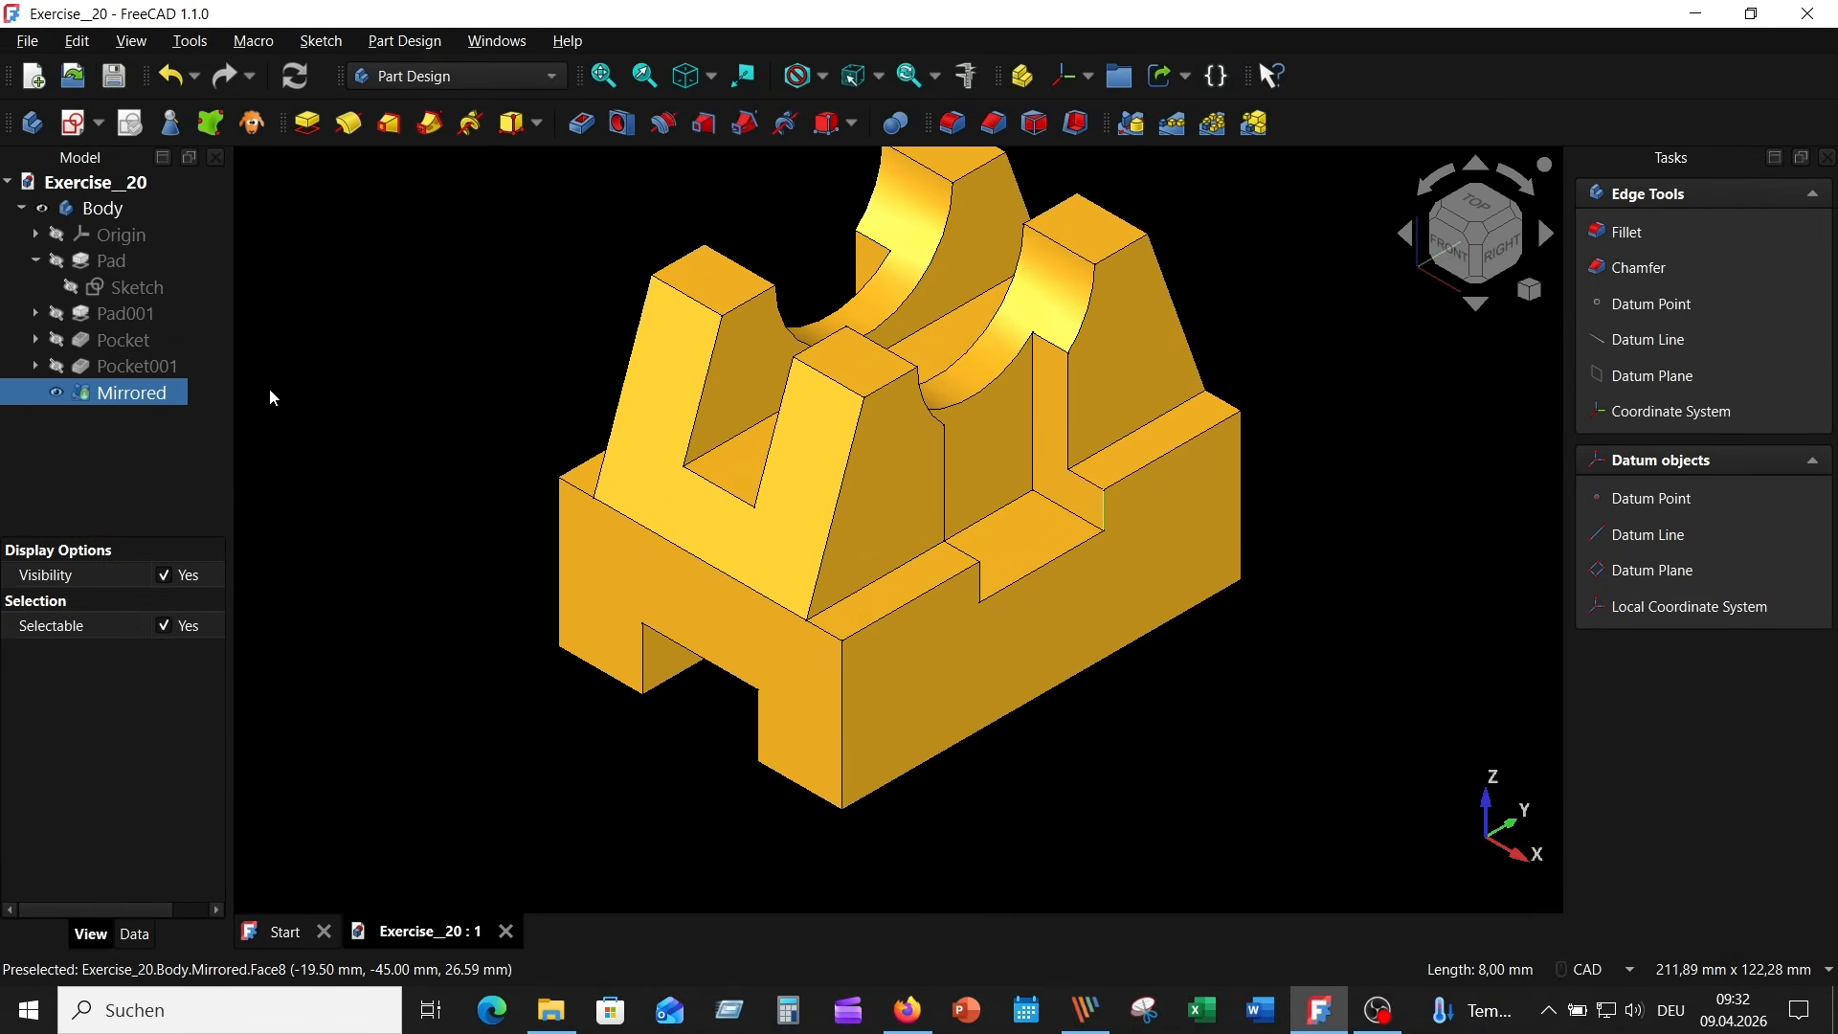
- Switch to the TechDraw workbench and create a drawing page from the ISO template A3_Landscape_ISO5457_advanced.svg
click(485, 76)
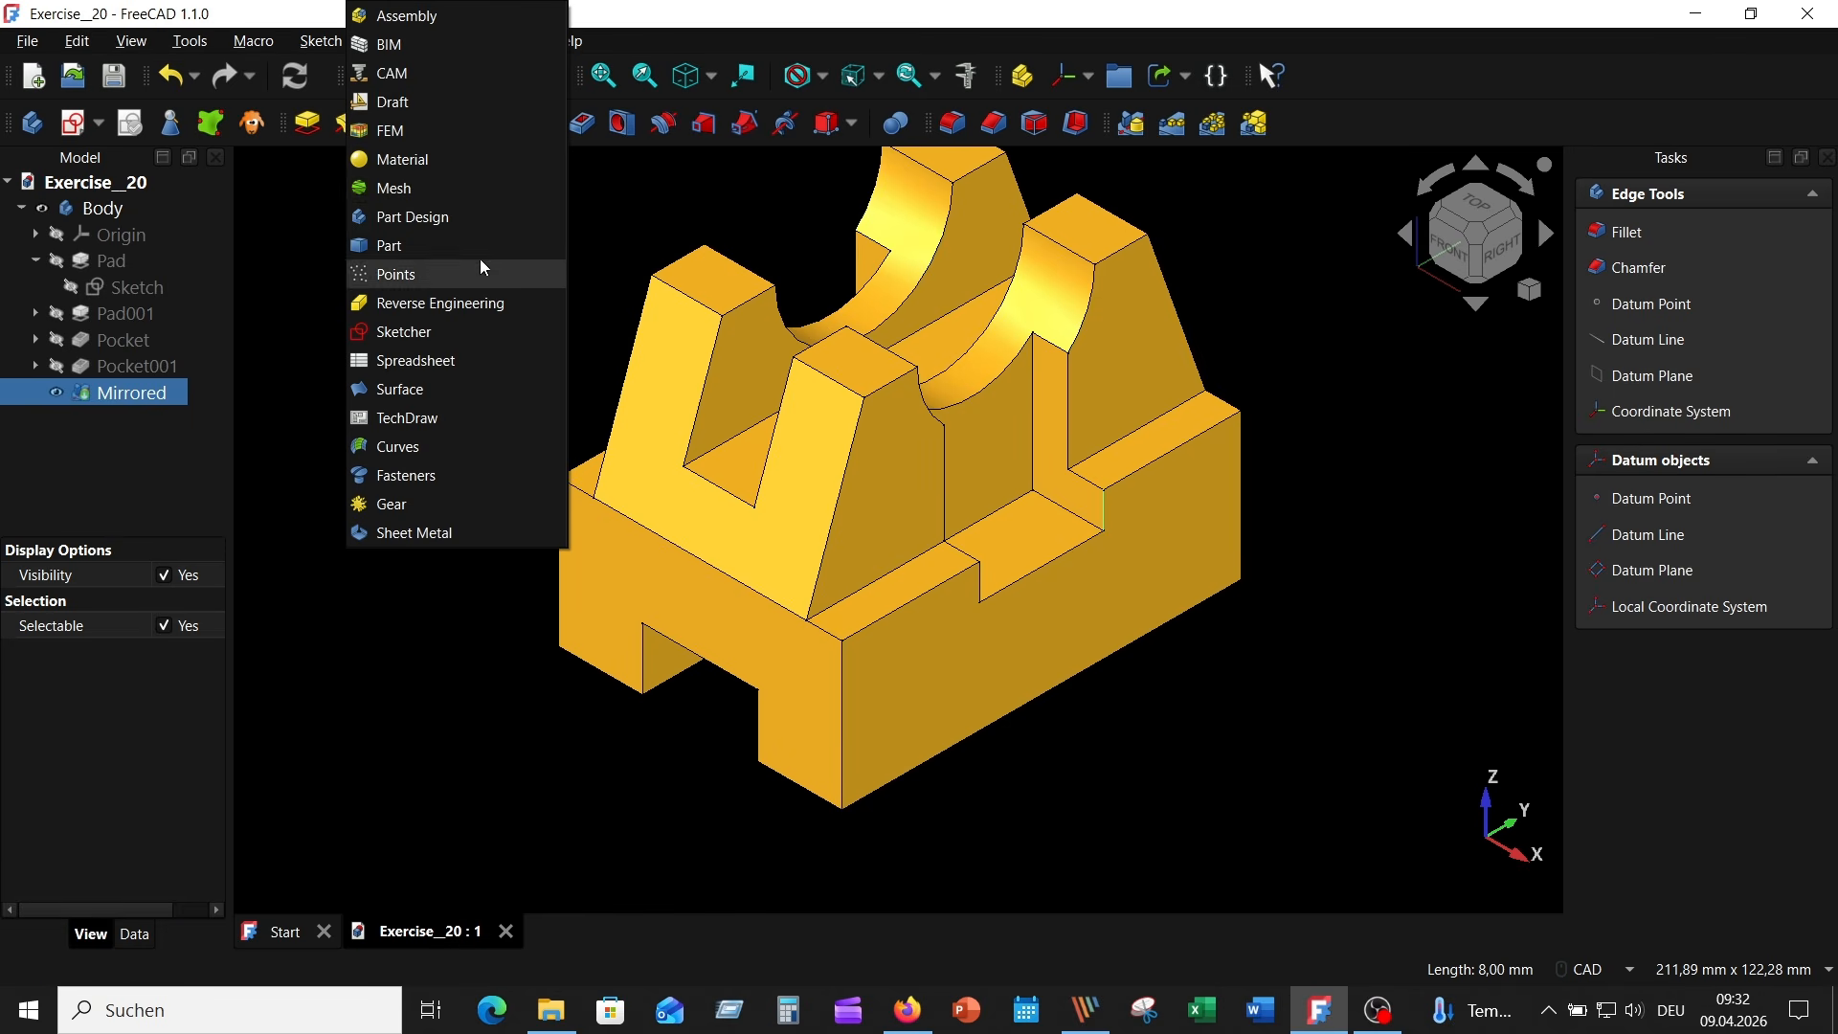
click(470, 421)
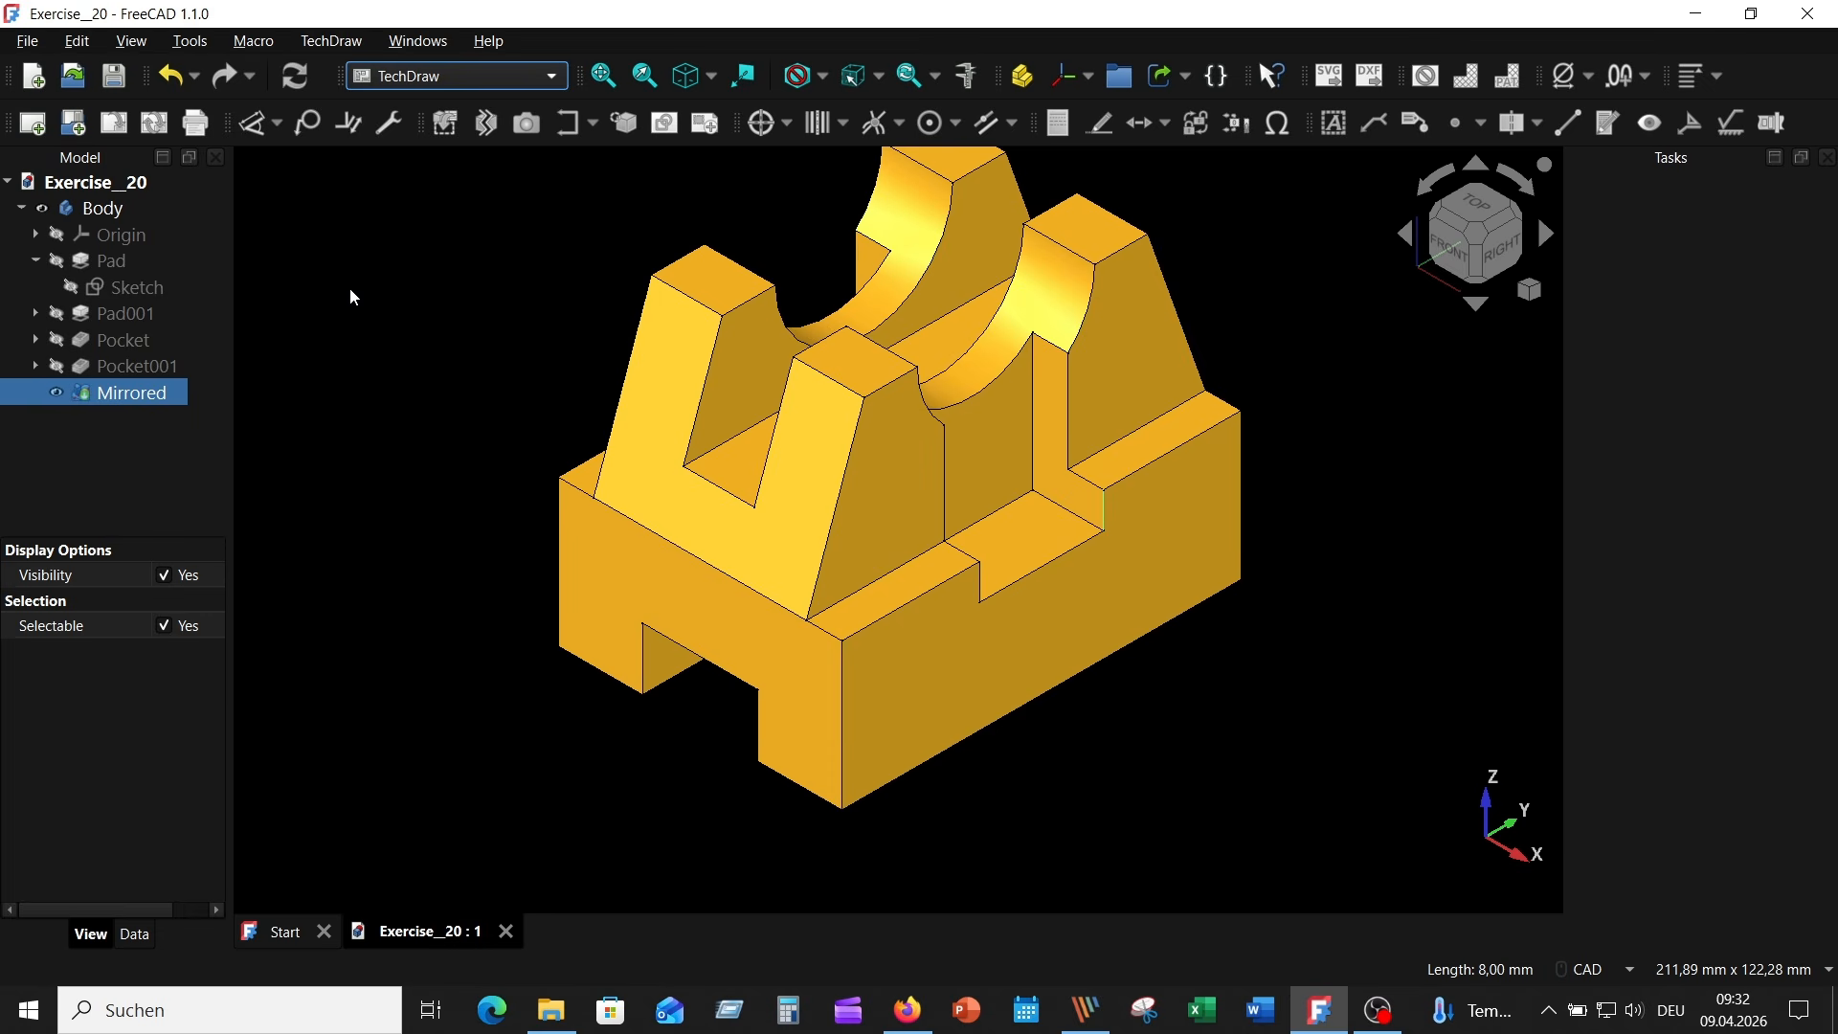
click(79, 128)
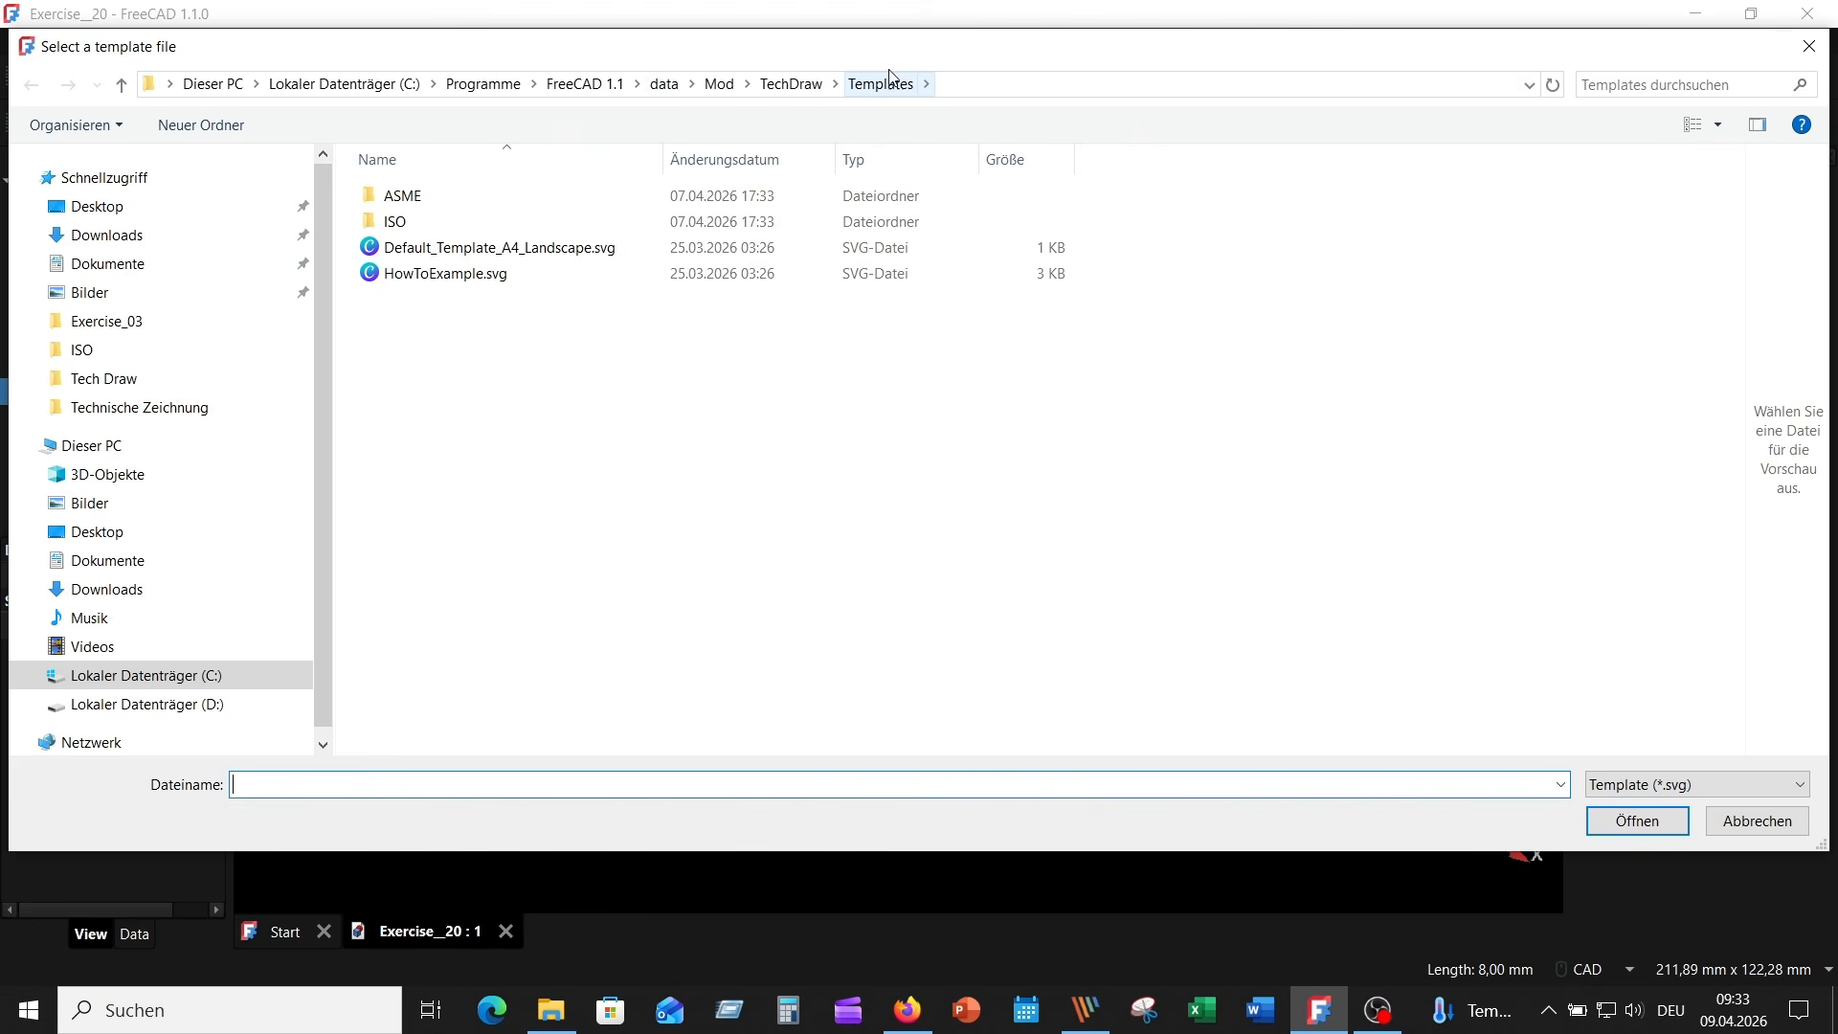
double_click(460, 226)
scroll(555, 565, down, 1)
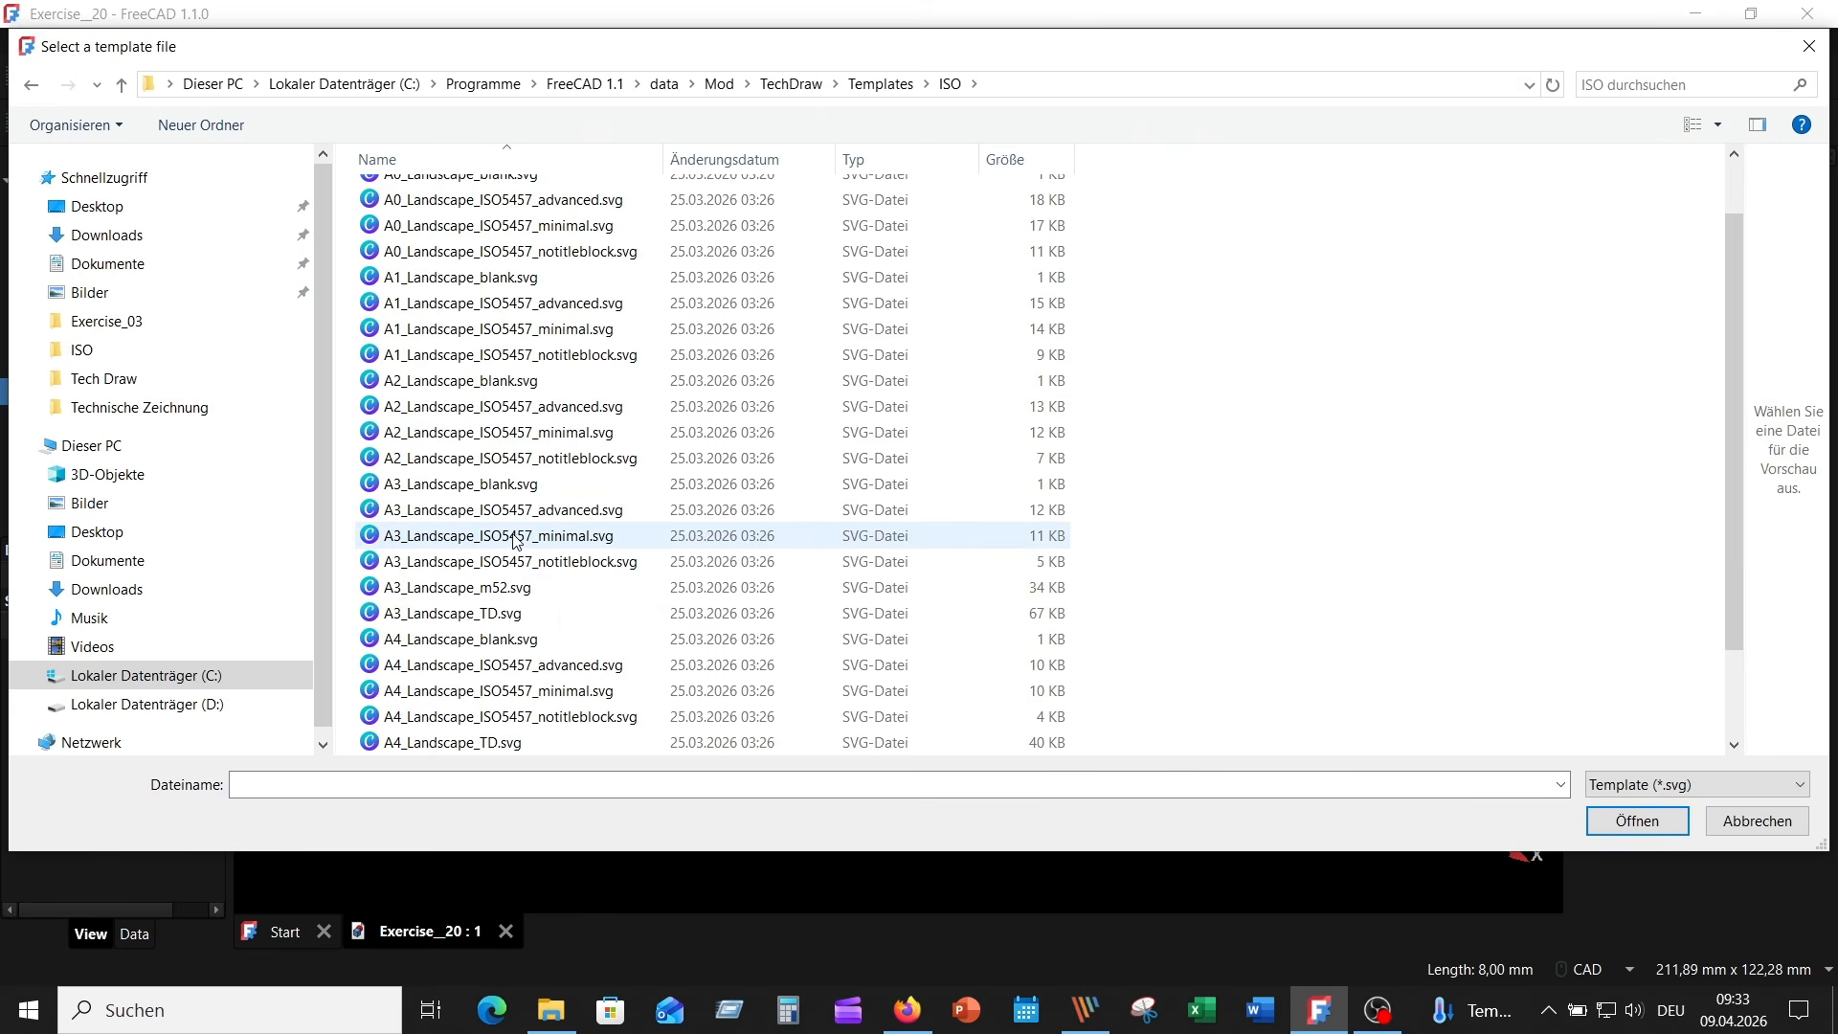
click(583, 515)
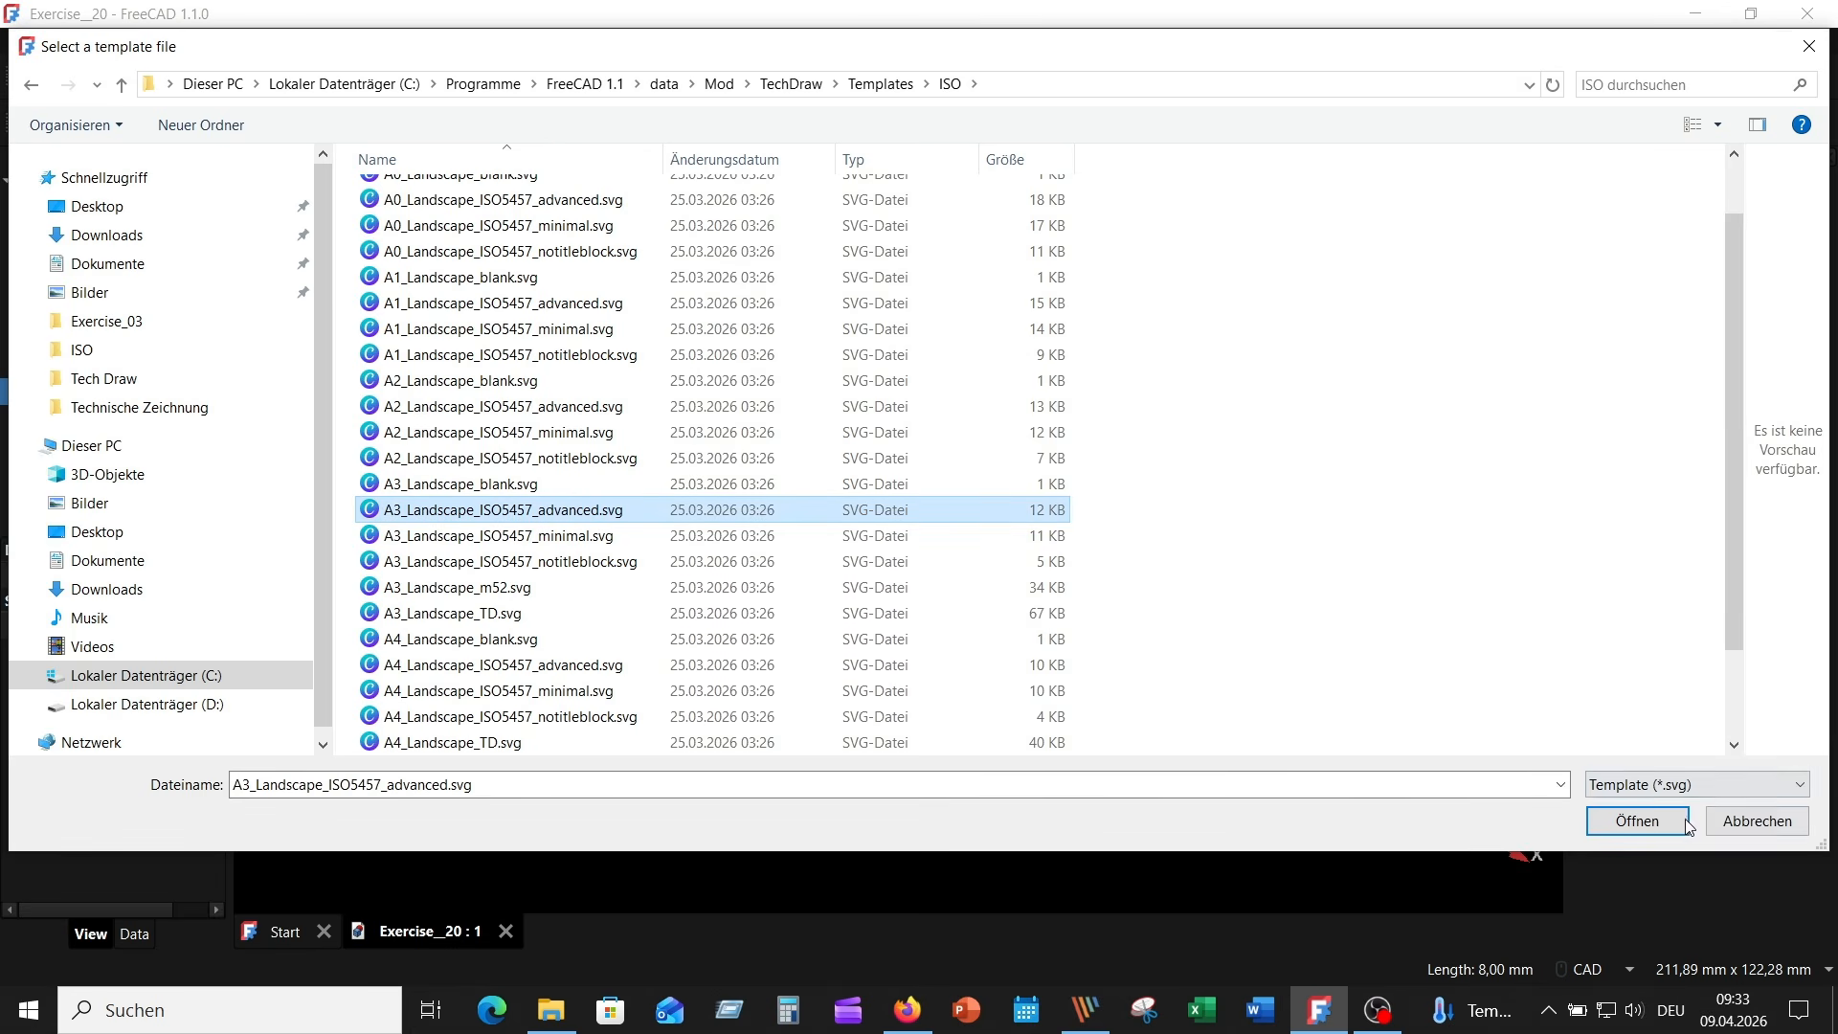
click(1635, 825)
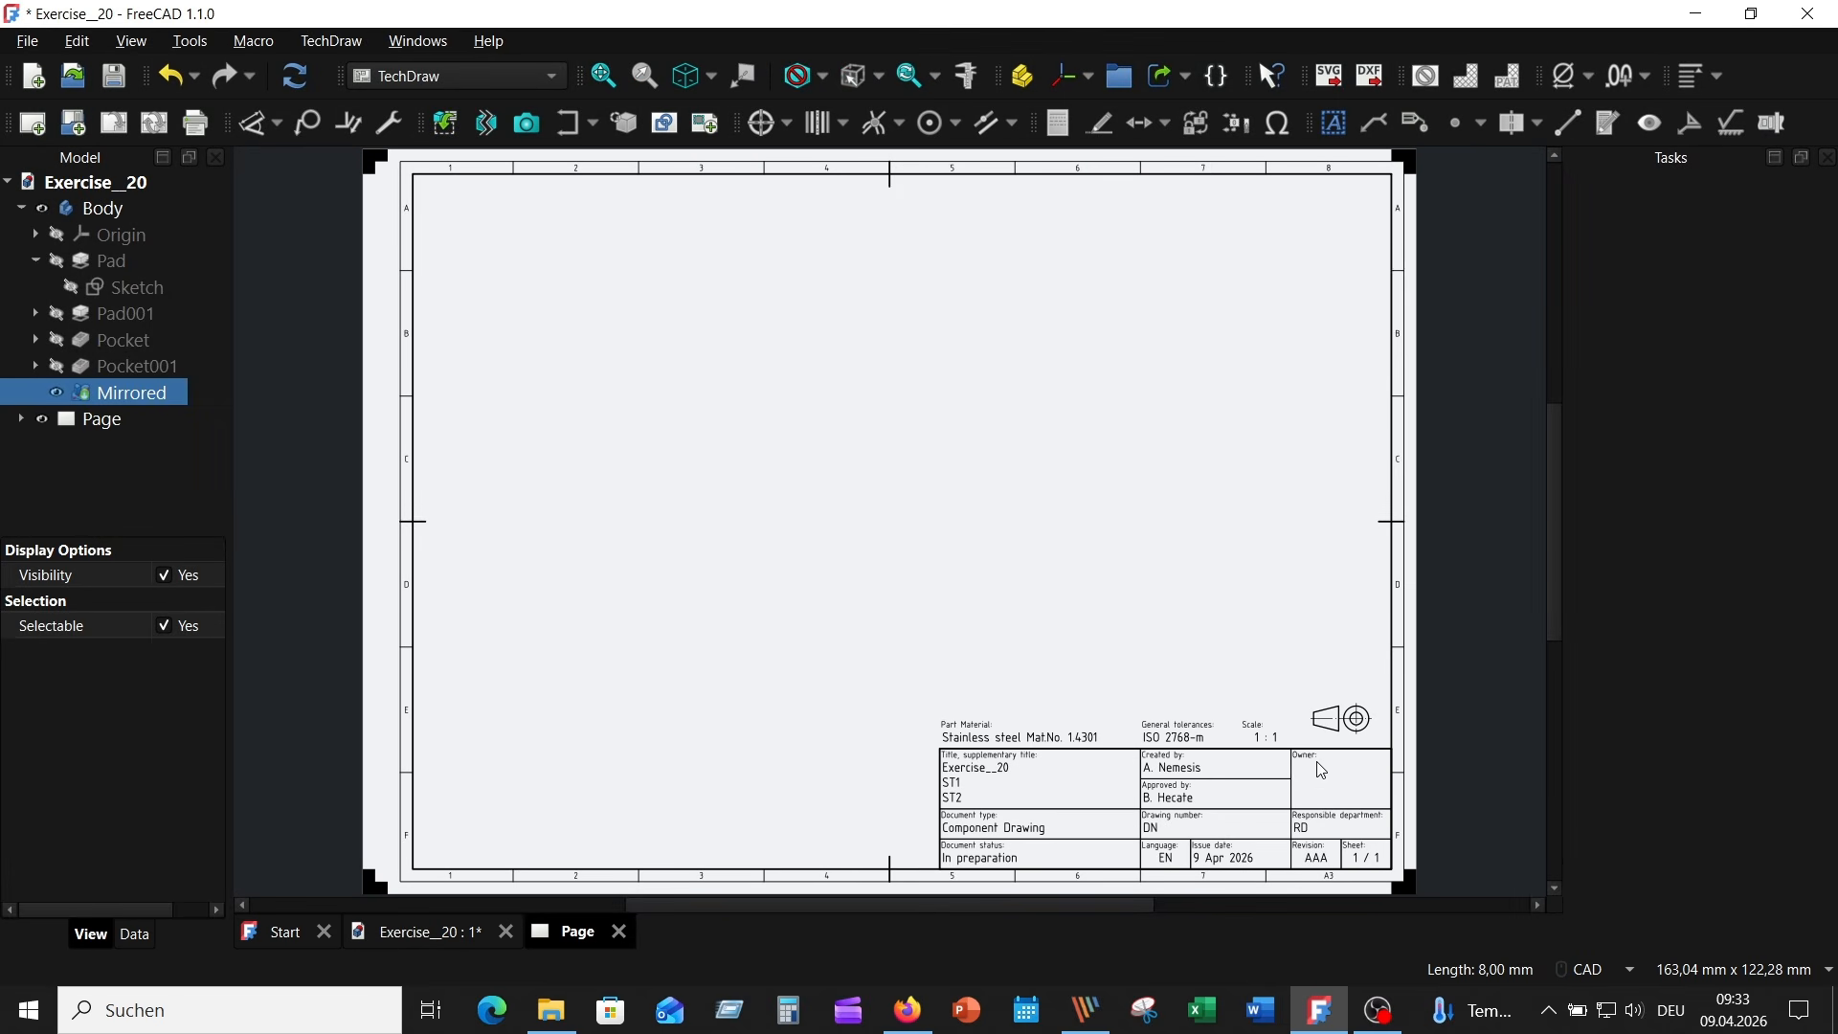
- Insert a new view of the Body on the page, oriented from the front and rotated once to show the side with the semicircular cutout
scroll(882, 489, down, 1)
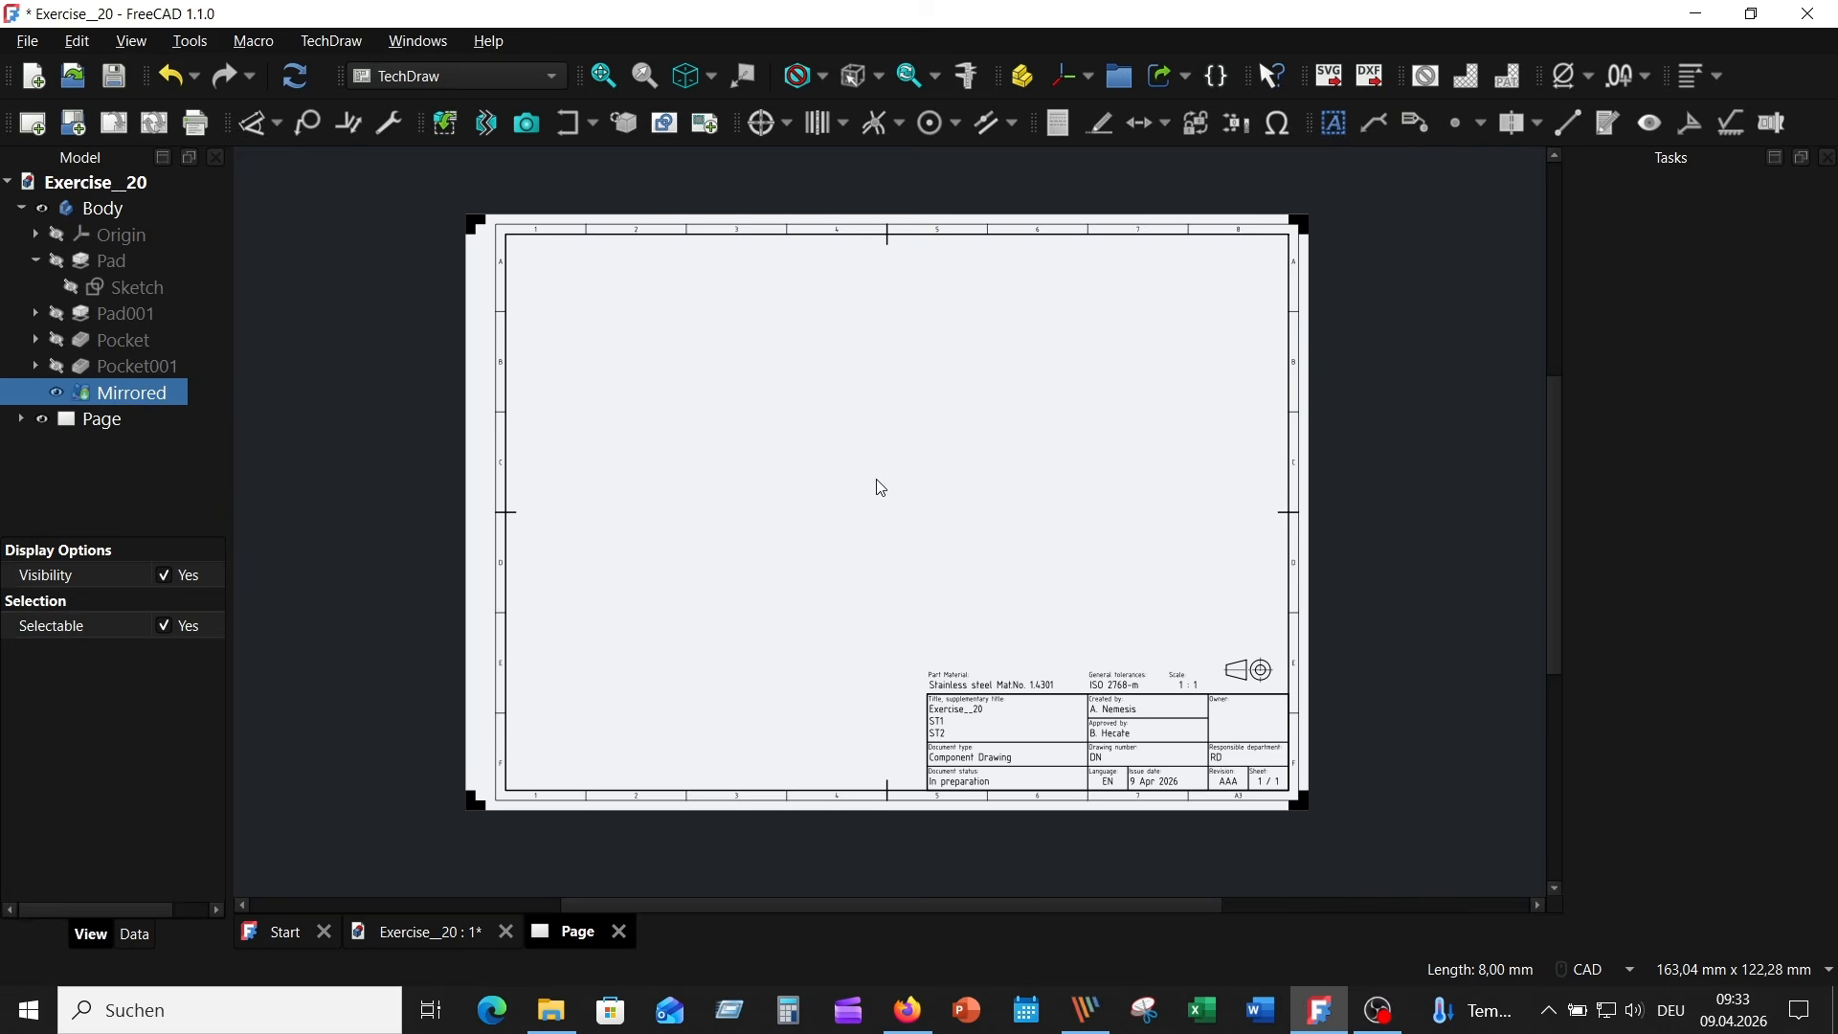
scroll(882, 488, up, 1)
middle_drag(874, 484, 911, 508)
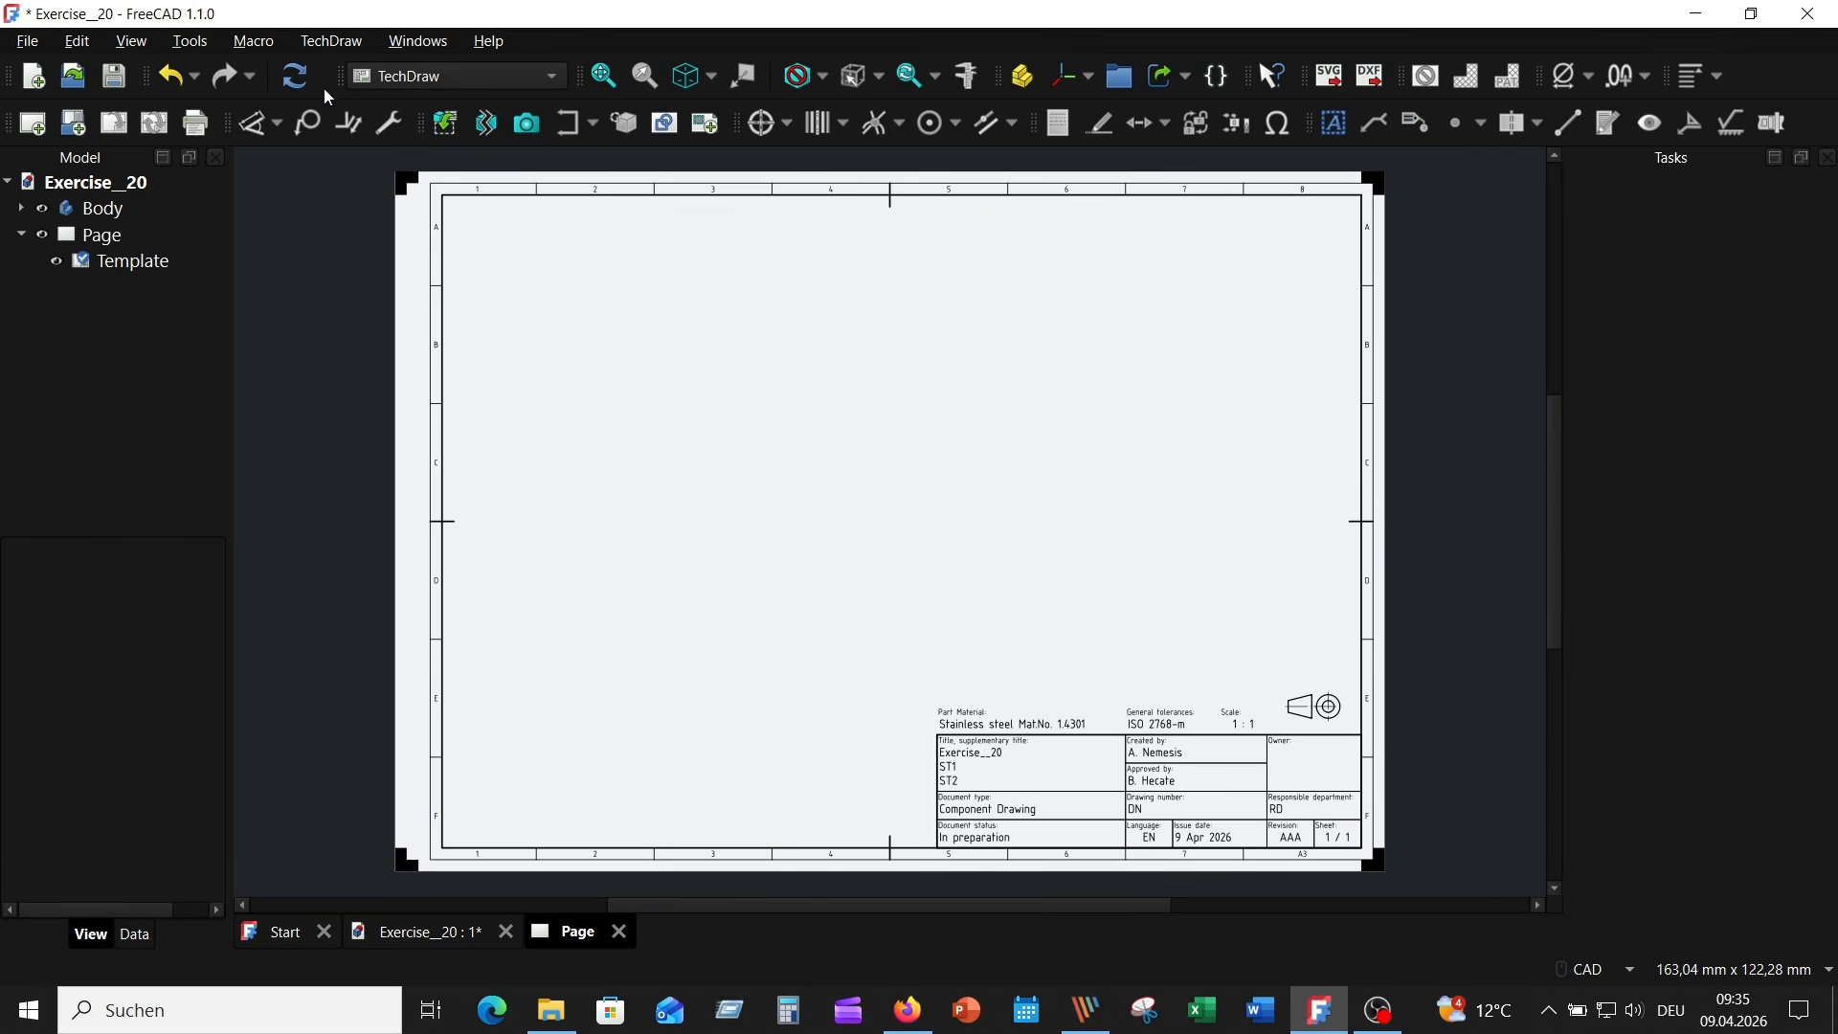
click(149, 233)
click(144, 209)
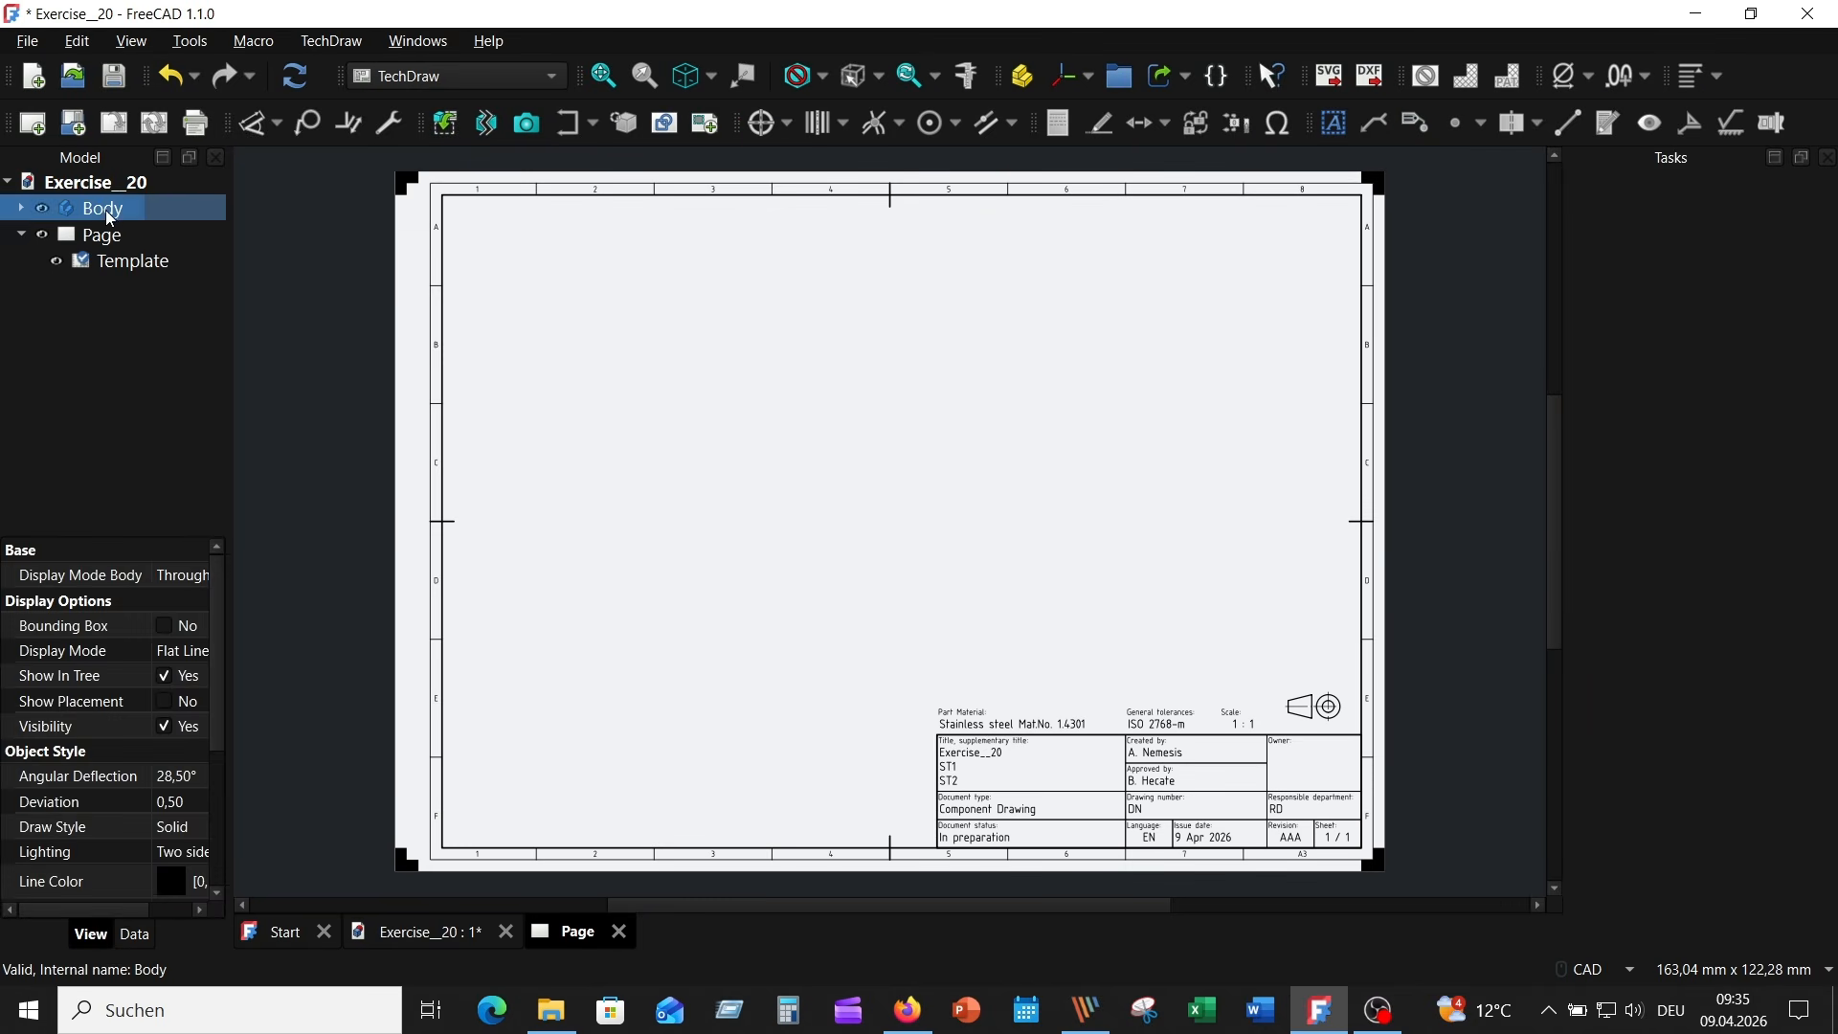
ctrl+click(210, 261)
ctrl+click(205, 259)
click(446, 124)
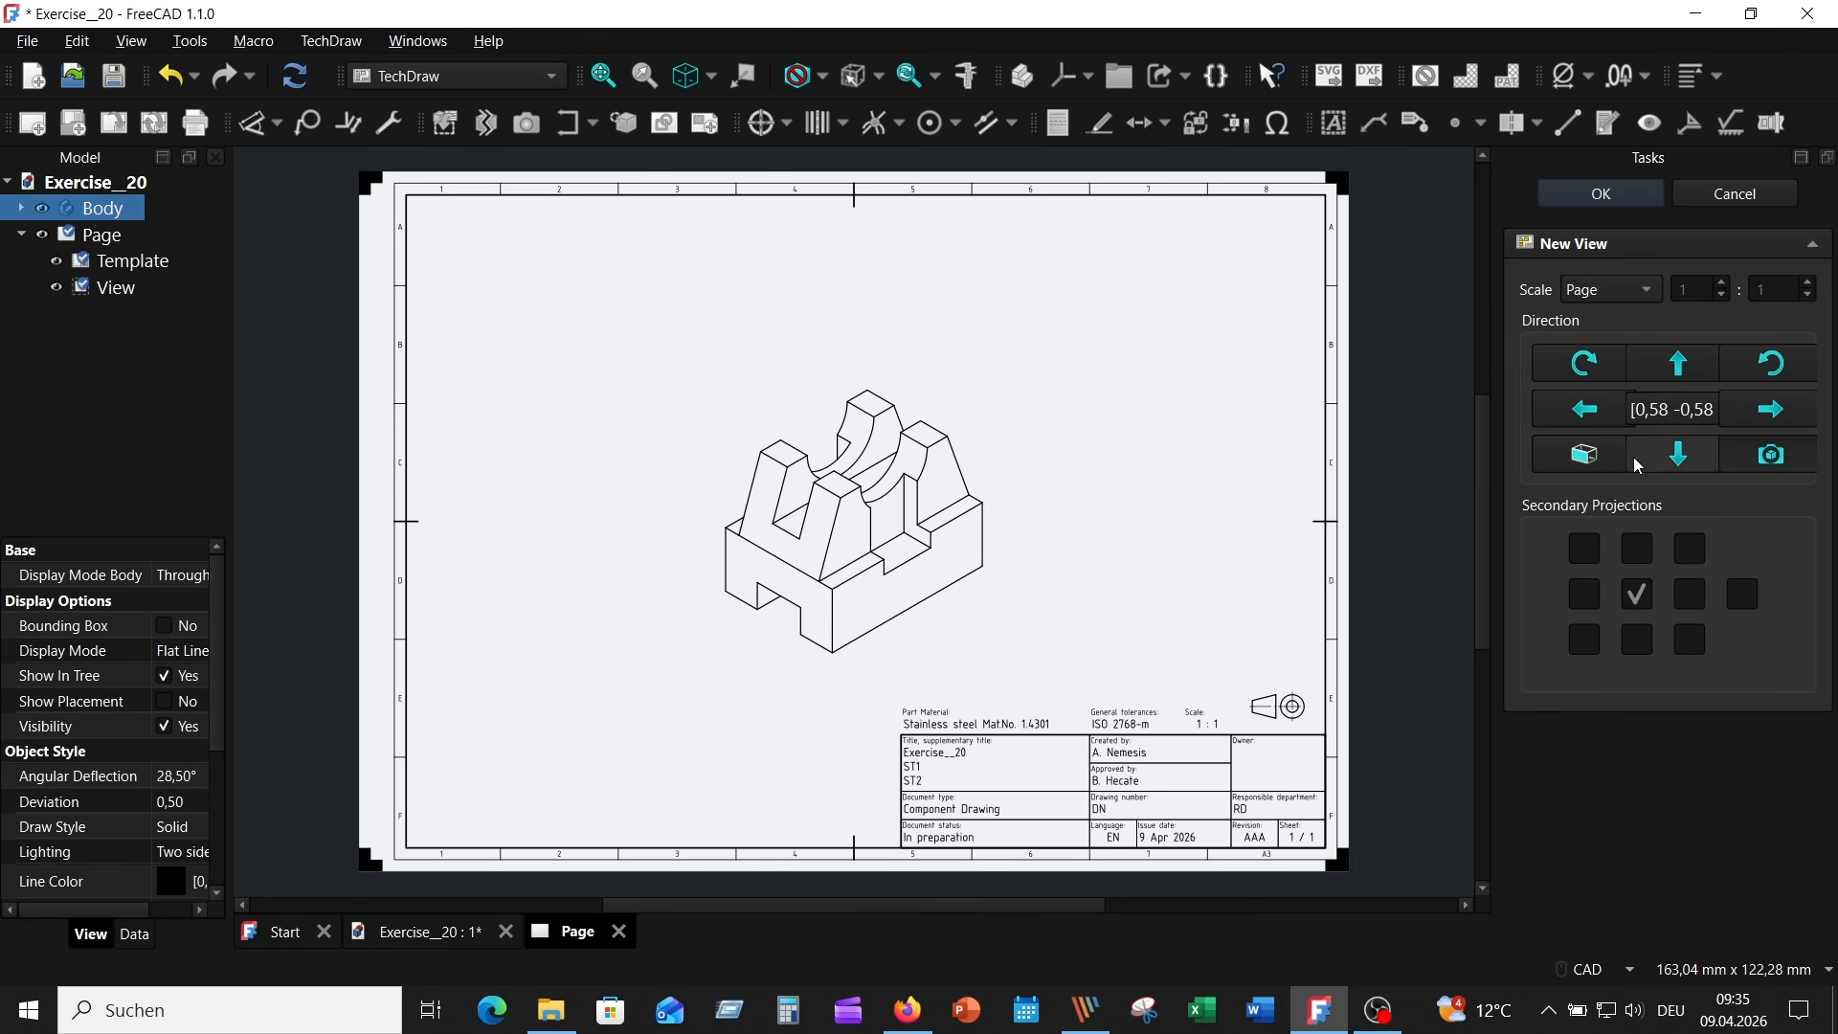
click(1586, 464)
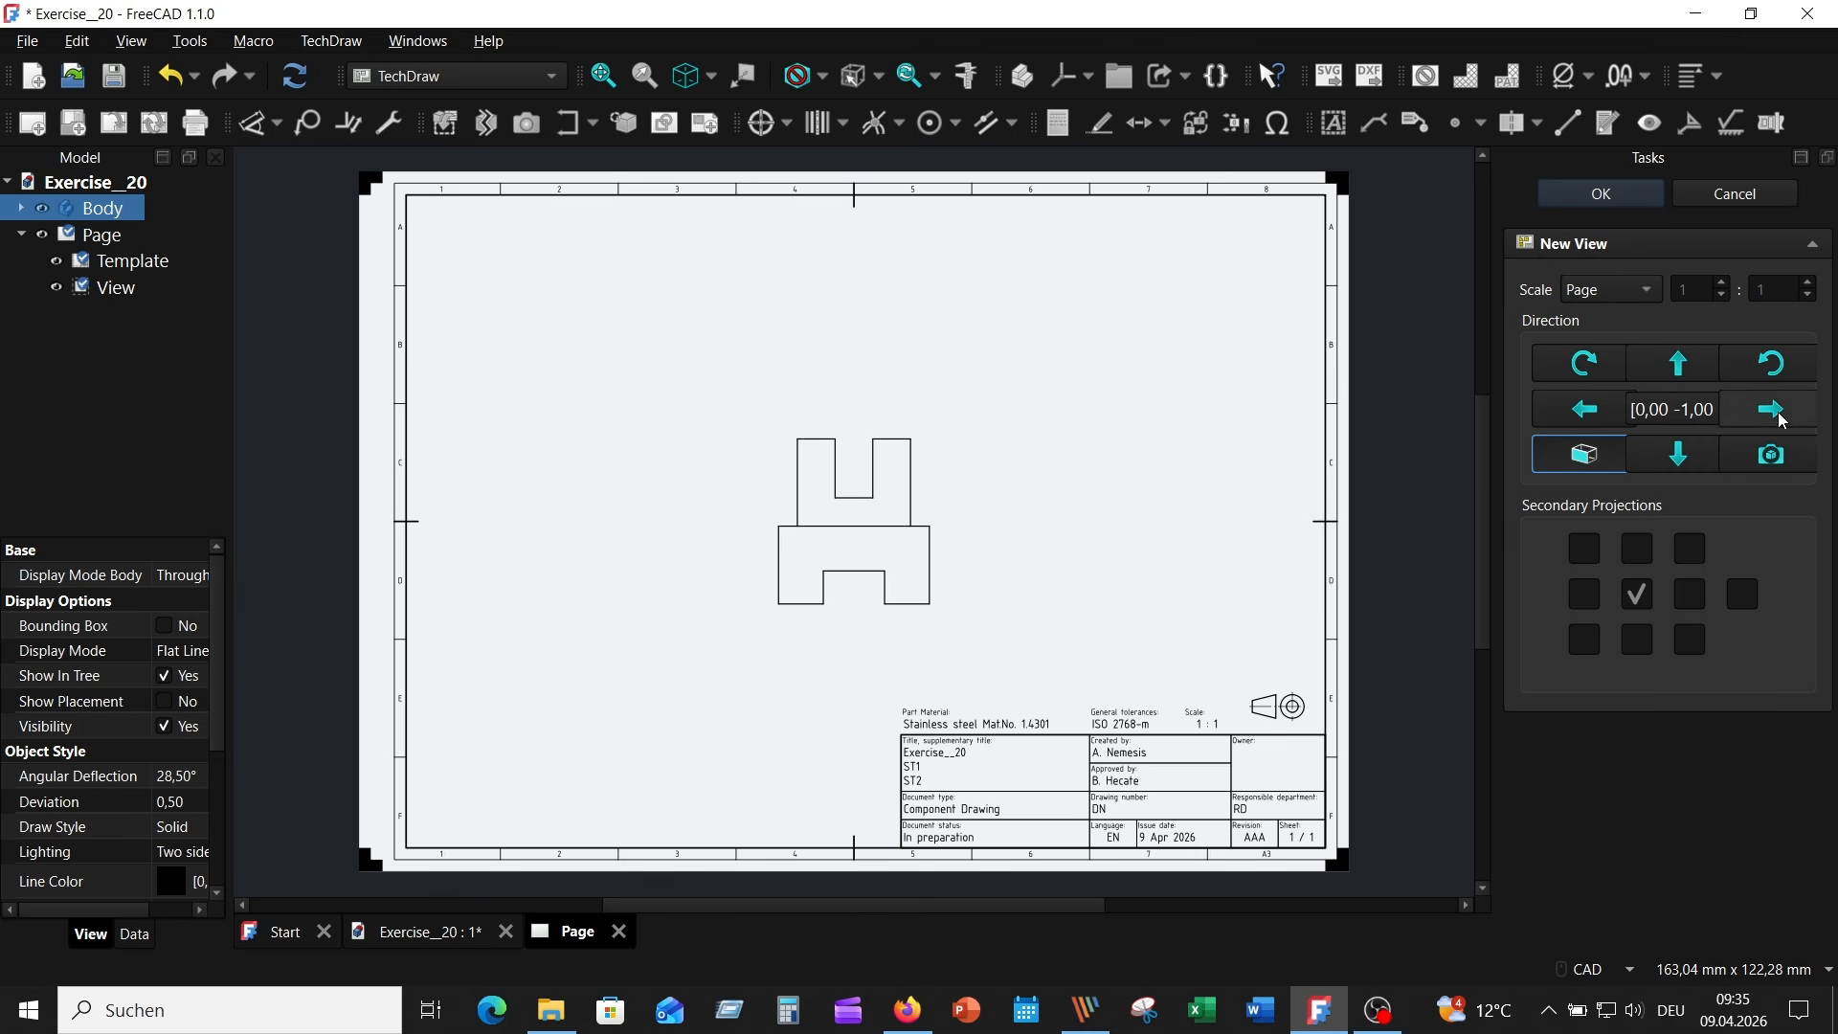
click(1787, 410)
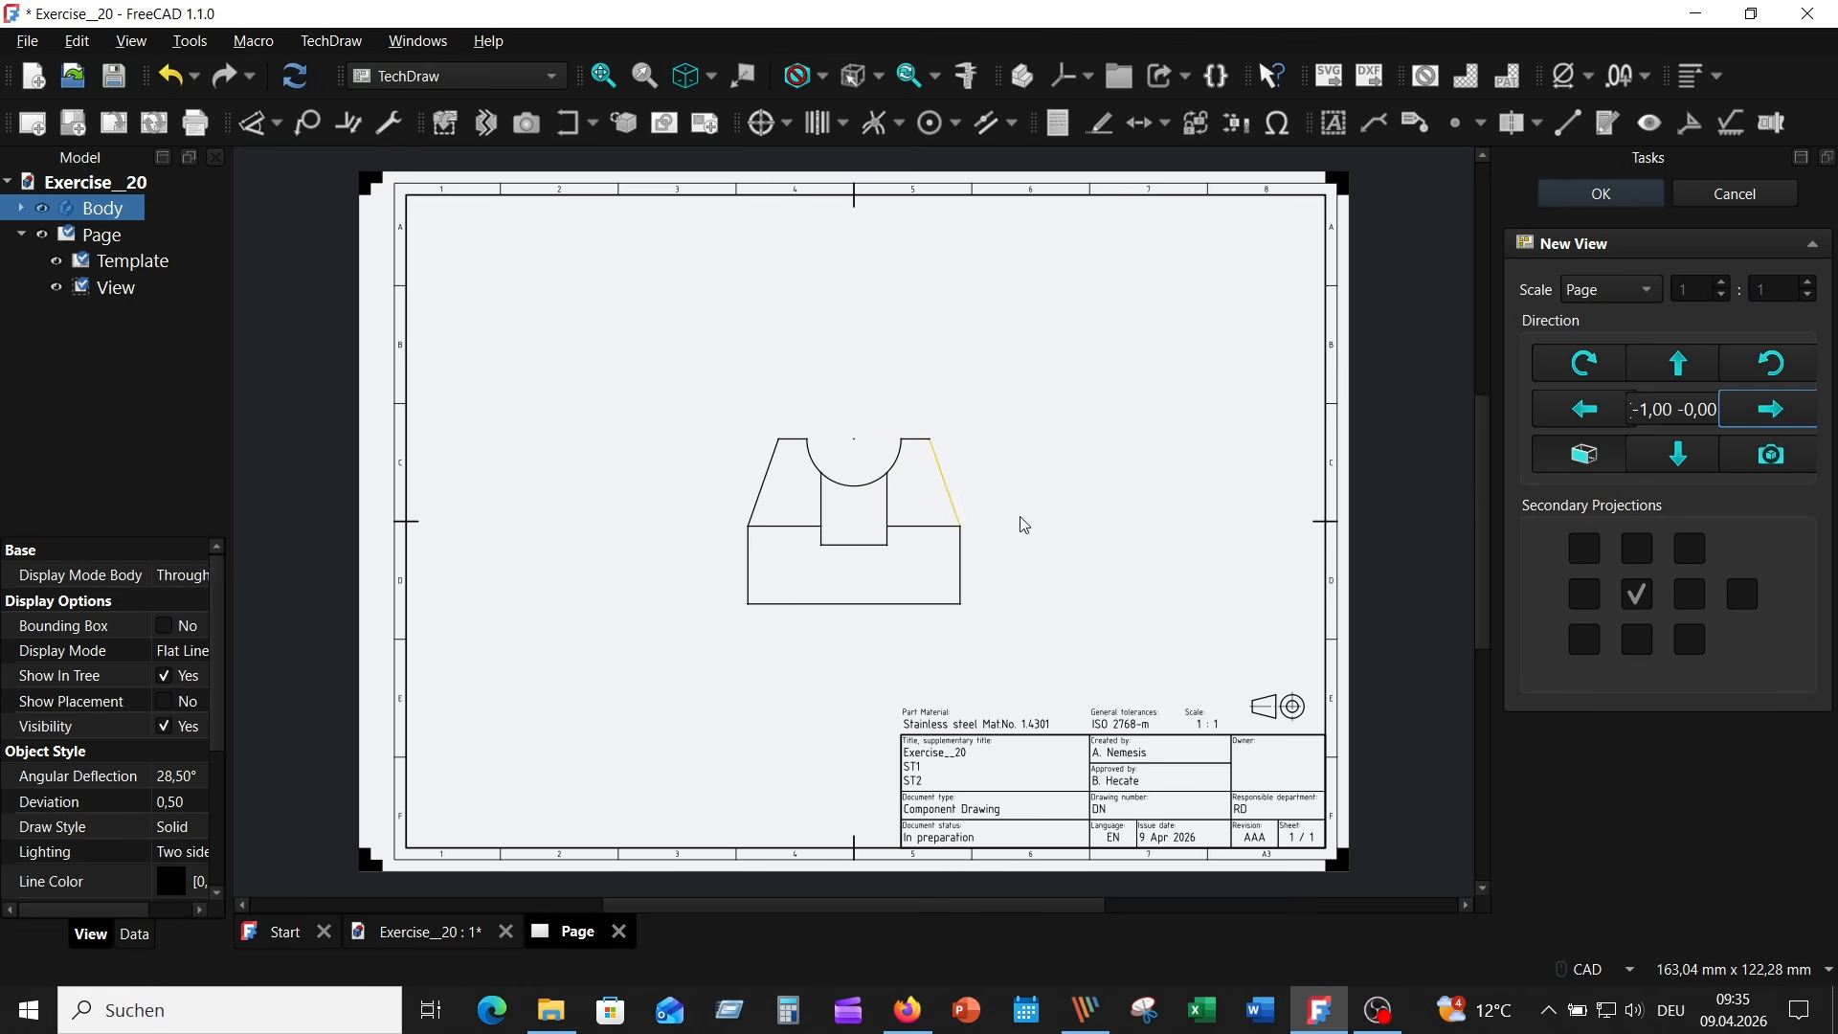
- Add three secondary projections to the main view: one below it, one to its right and an isometric one diagonally below right
click(1639, 639)
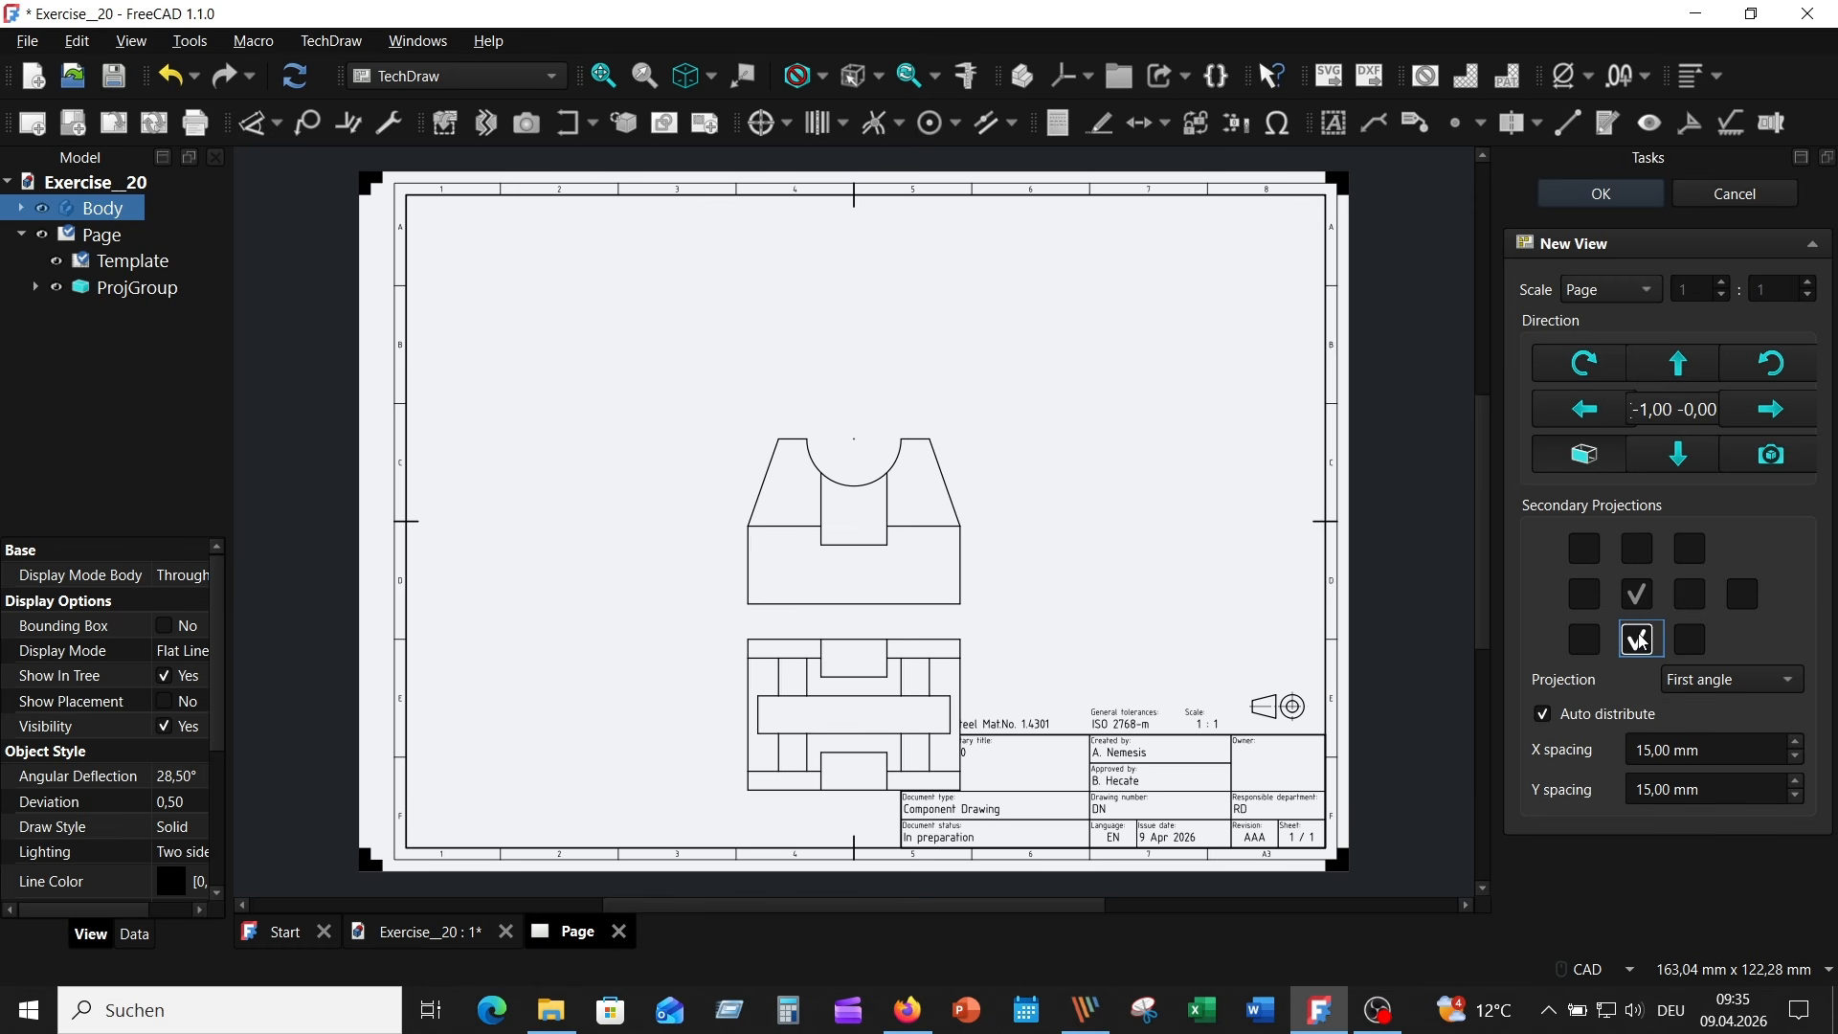
click(1704, 600)
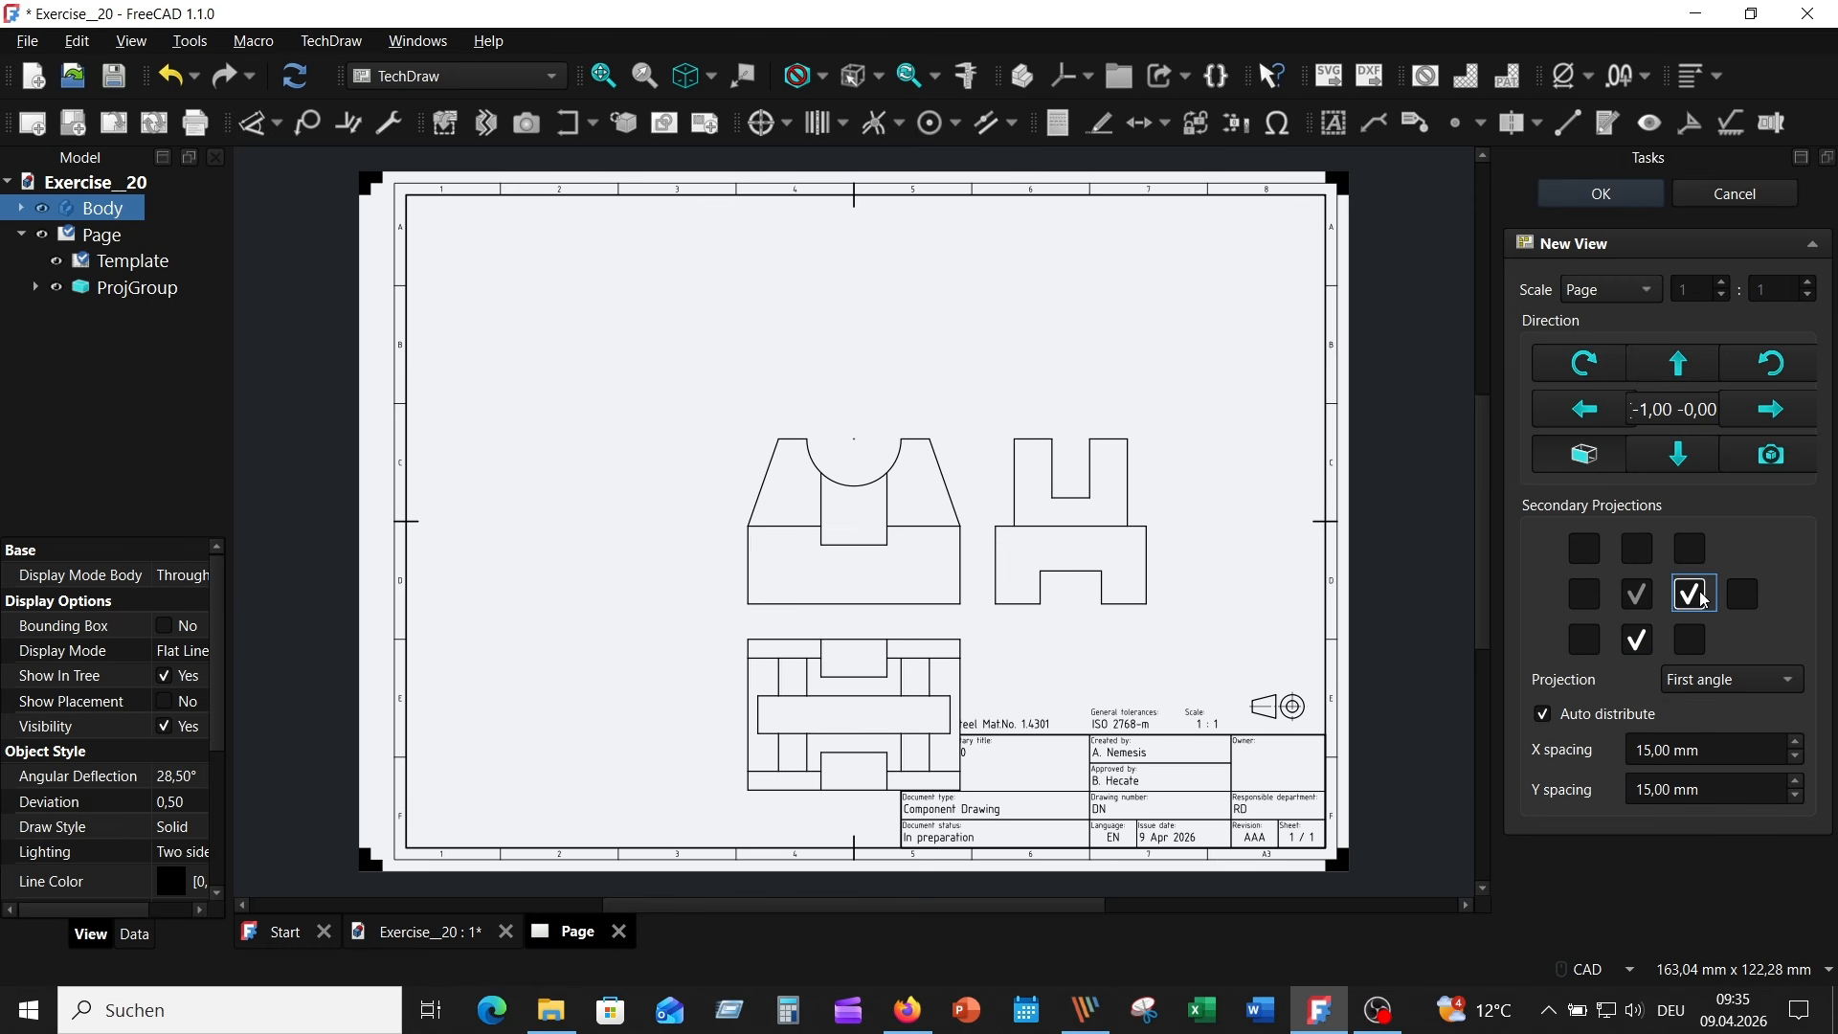
click(1691, 640)
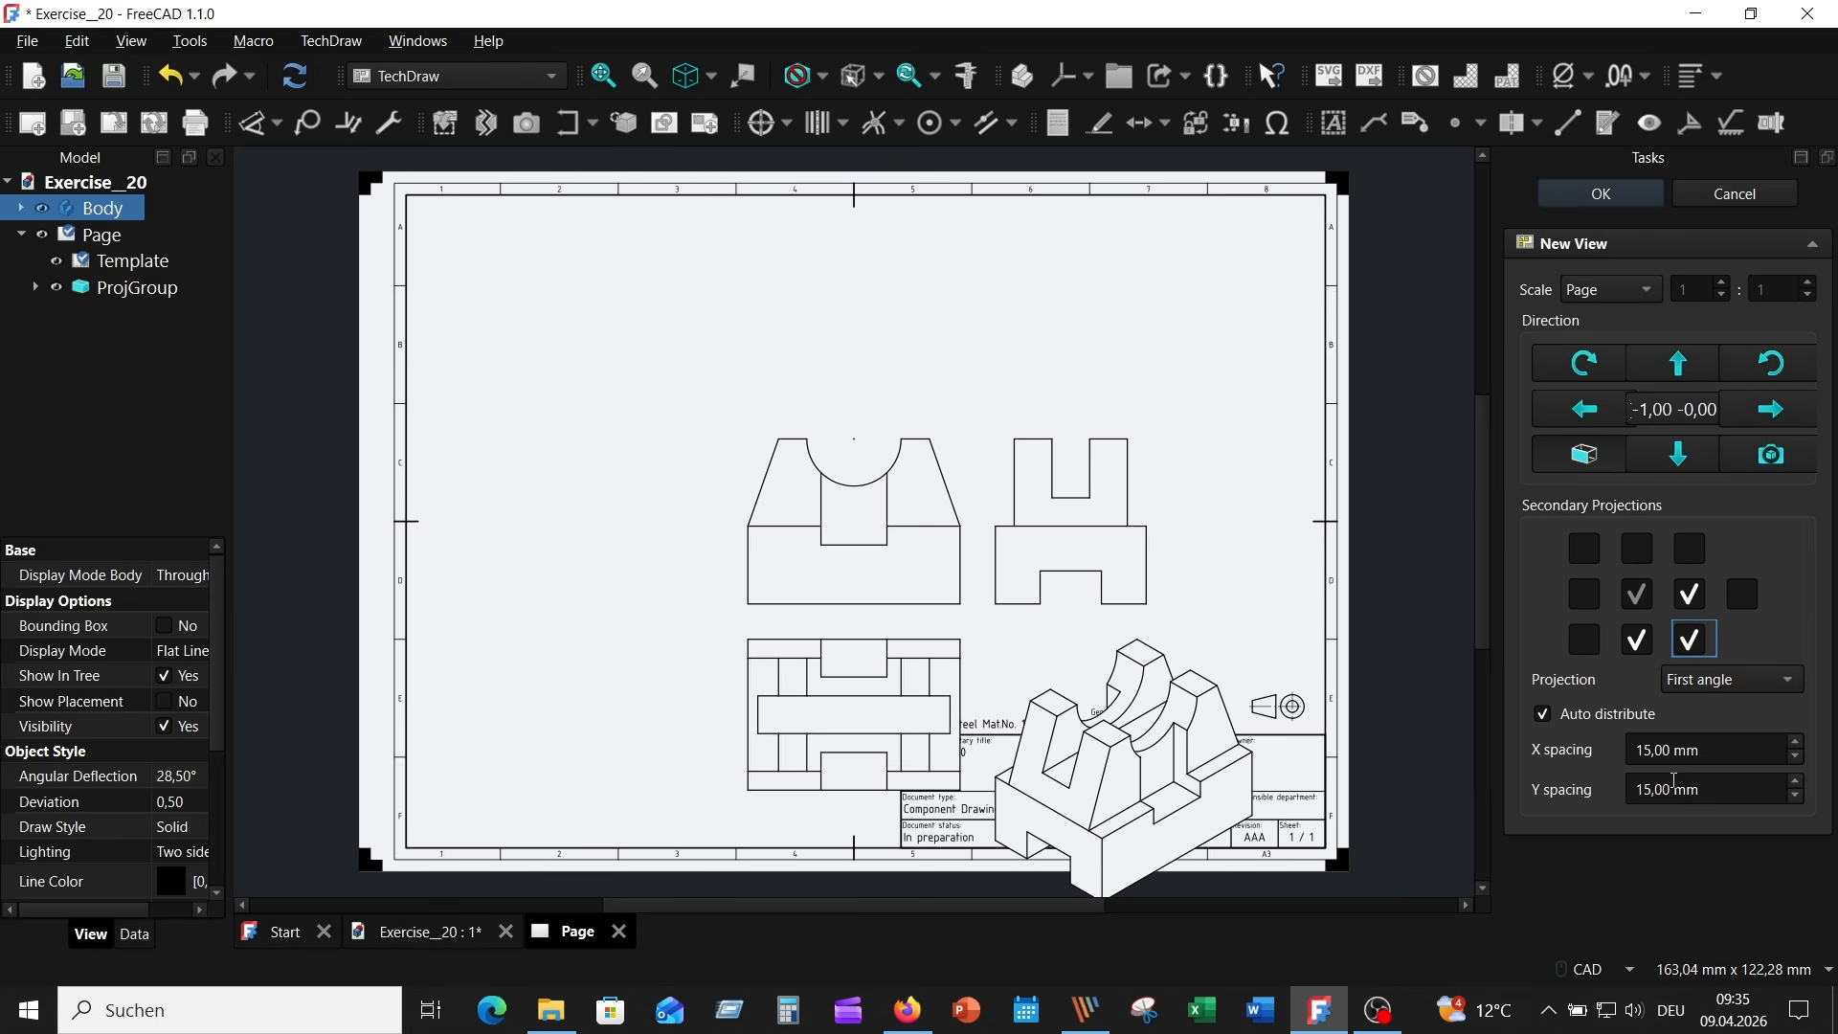
- Set both the X spacing and the Y spacing between the projections to 25 mm
click(1799, 747)
click(1798, 747)
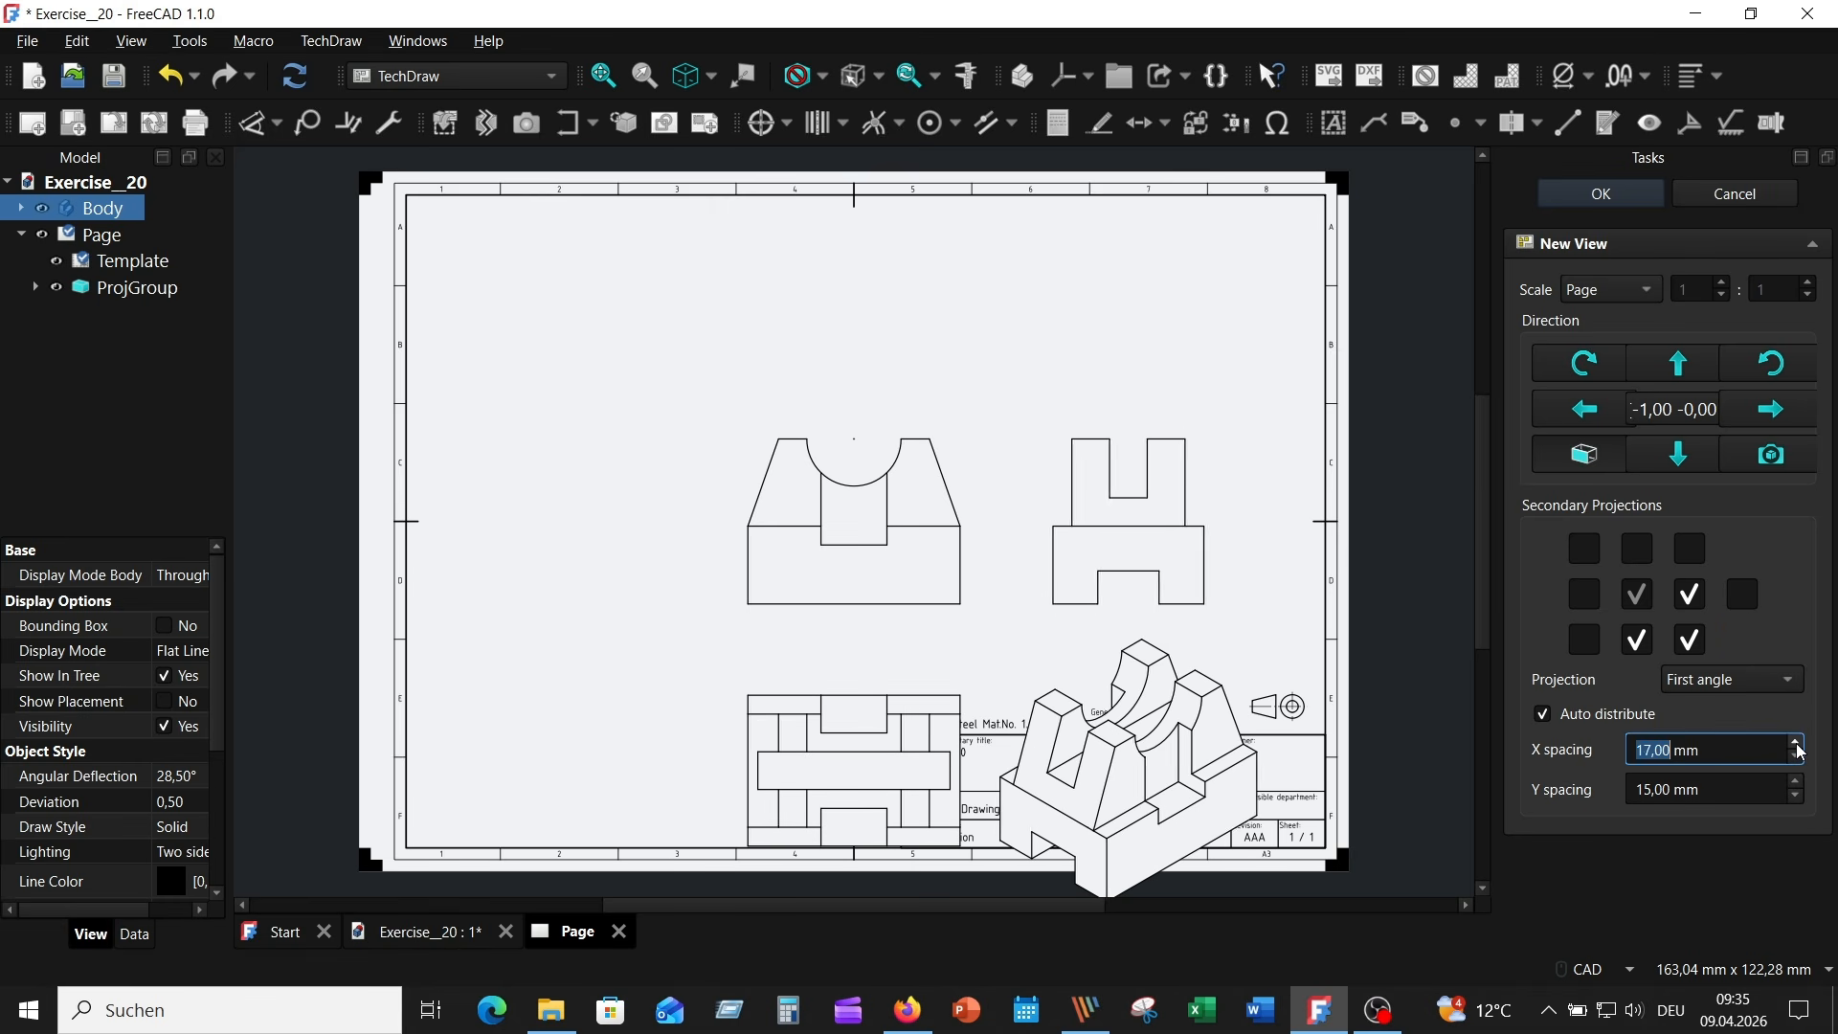
click(1799, 746)
click(1799, 747)
click(1799, 746)
click(1799, 747)
click(1799, 747)
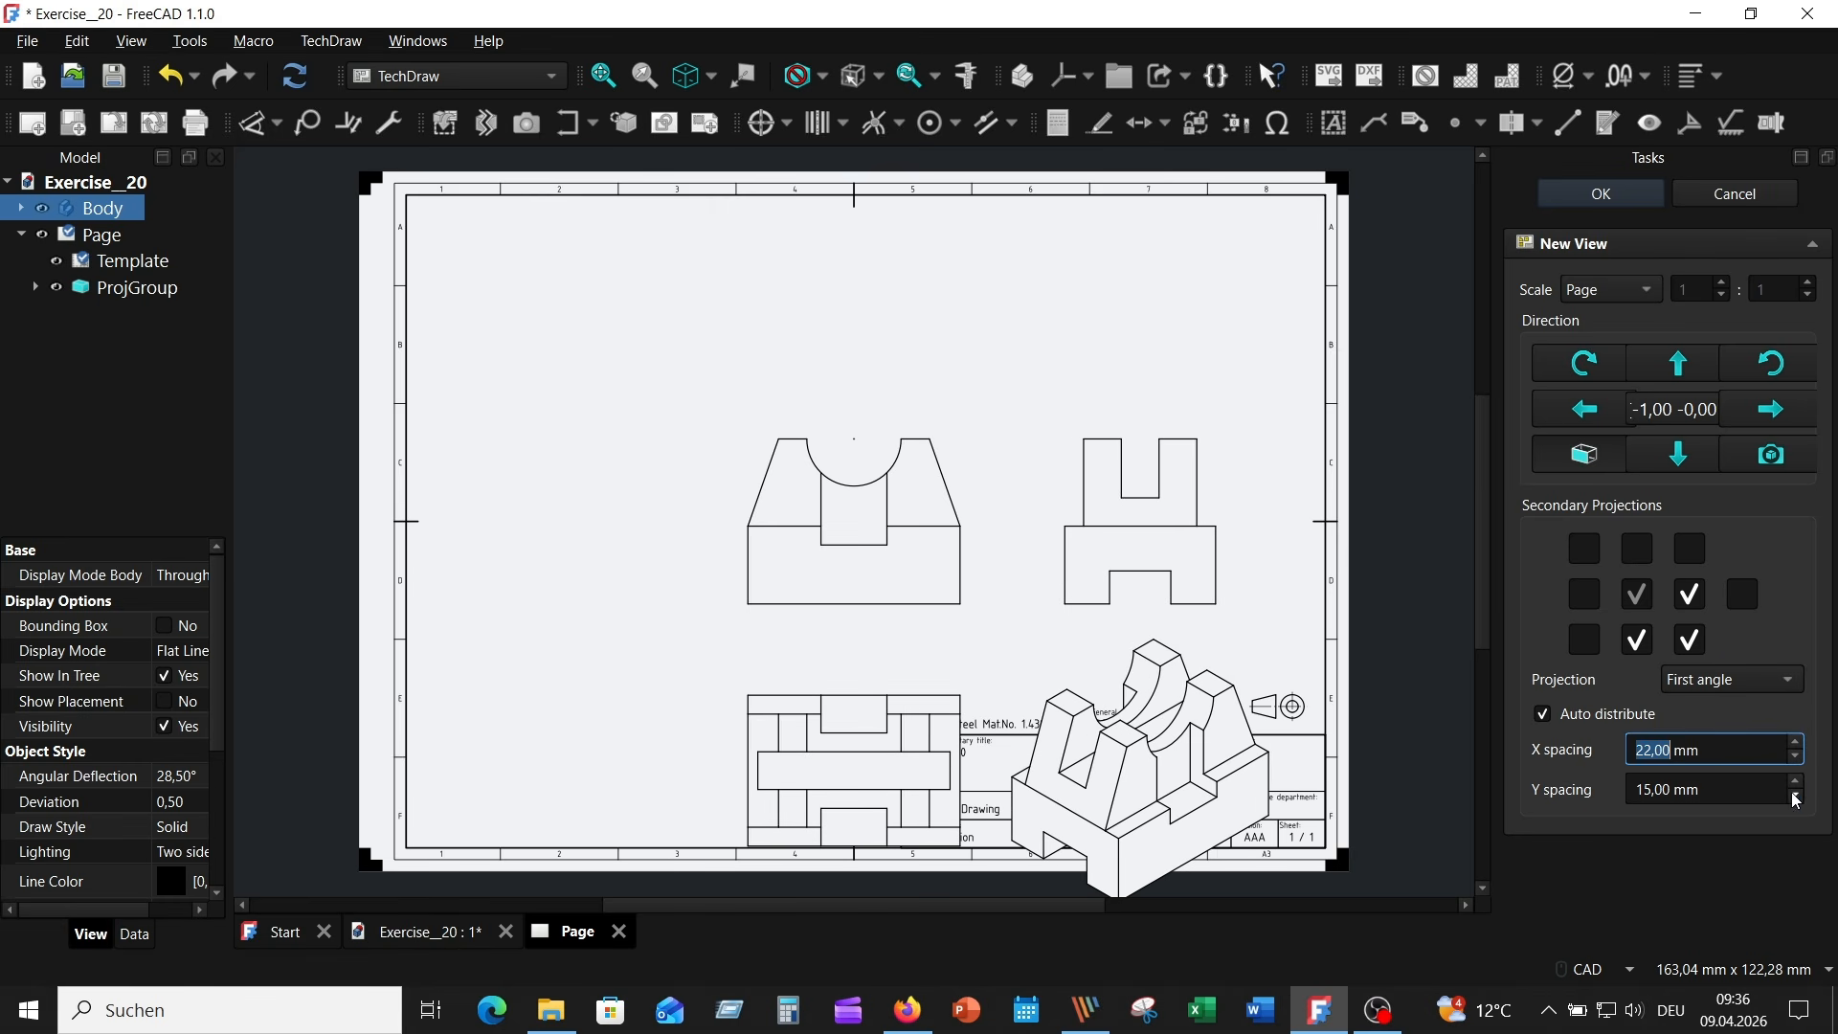
click(1799, 783)
click(1799, 783)
click(1798, 783)
click(1798, 783)
click(1798, 783)
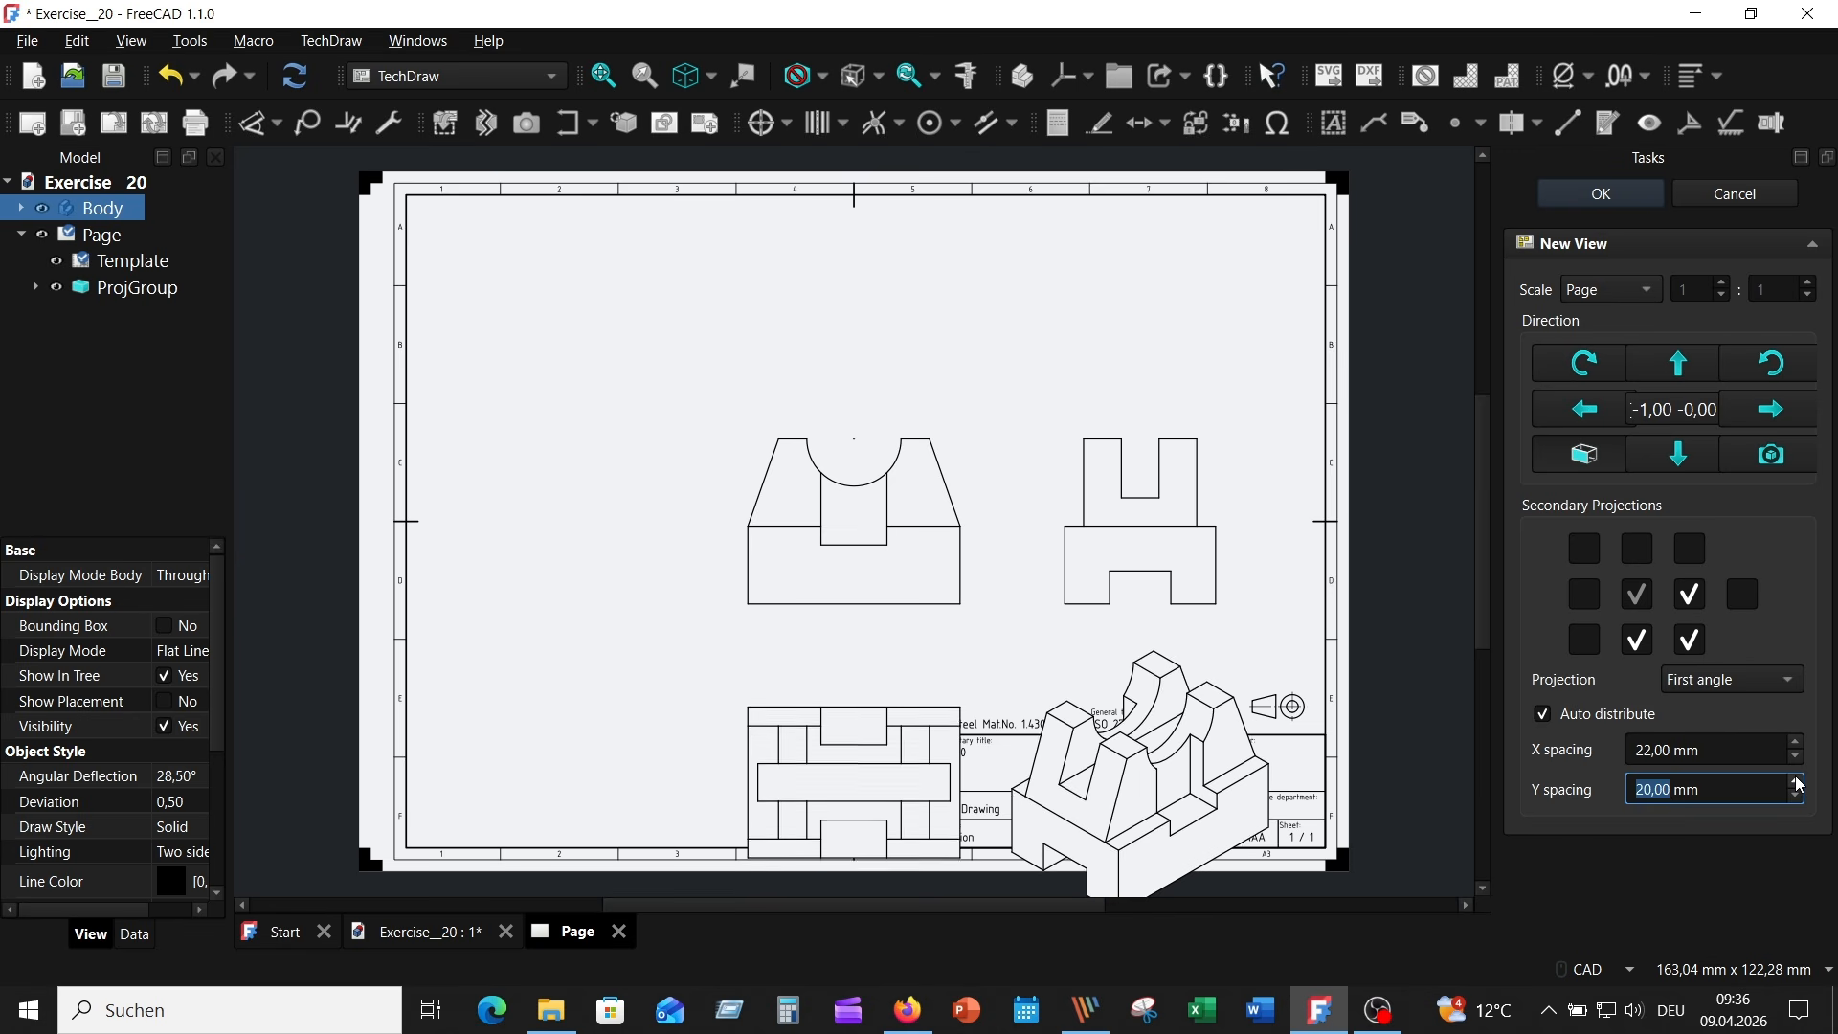
click(1799, 784)
click(1799, 783)
click(1799, 783)
click(1798, 783)
click(1799, 783)
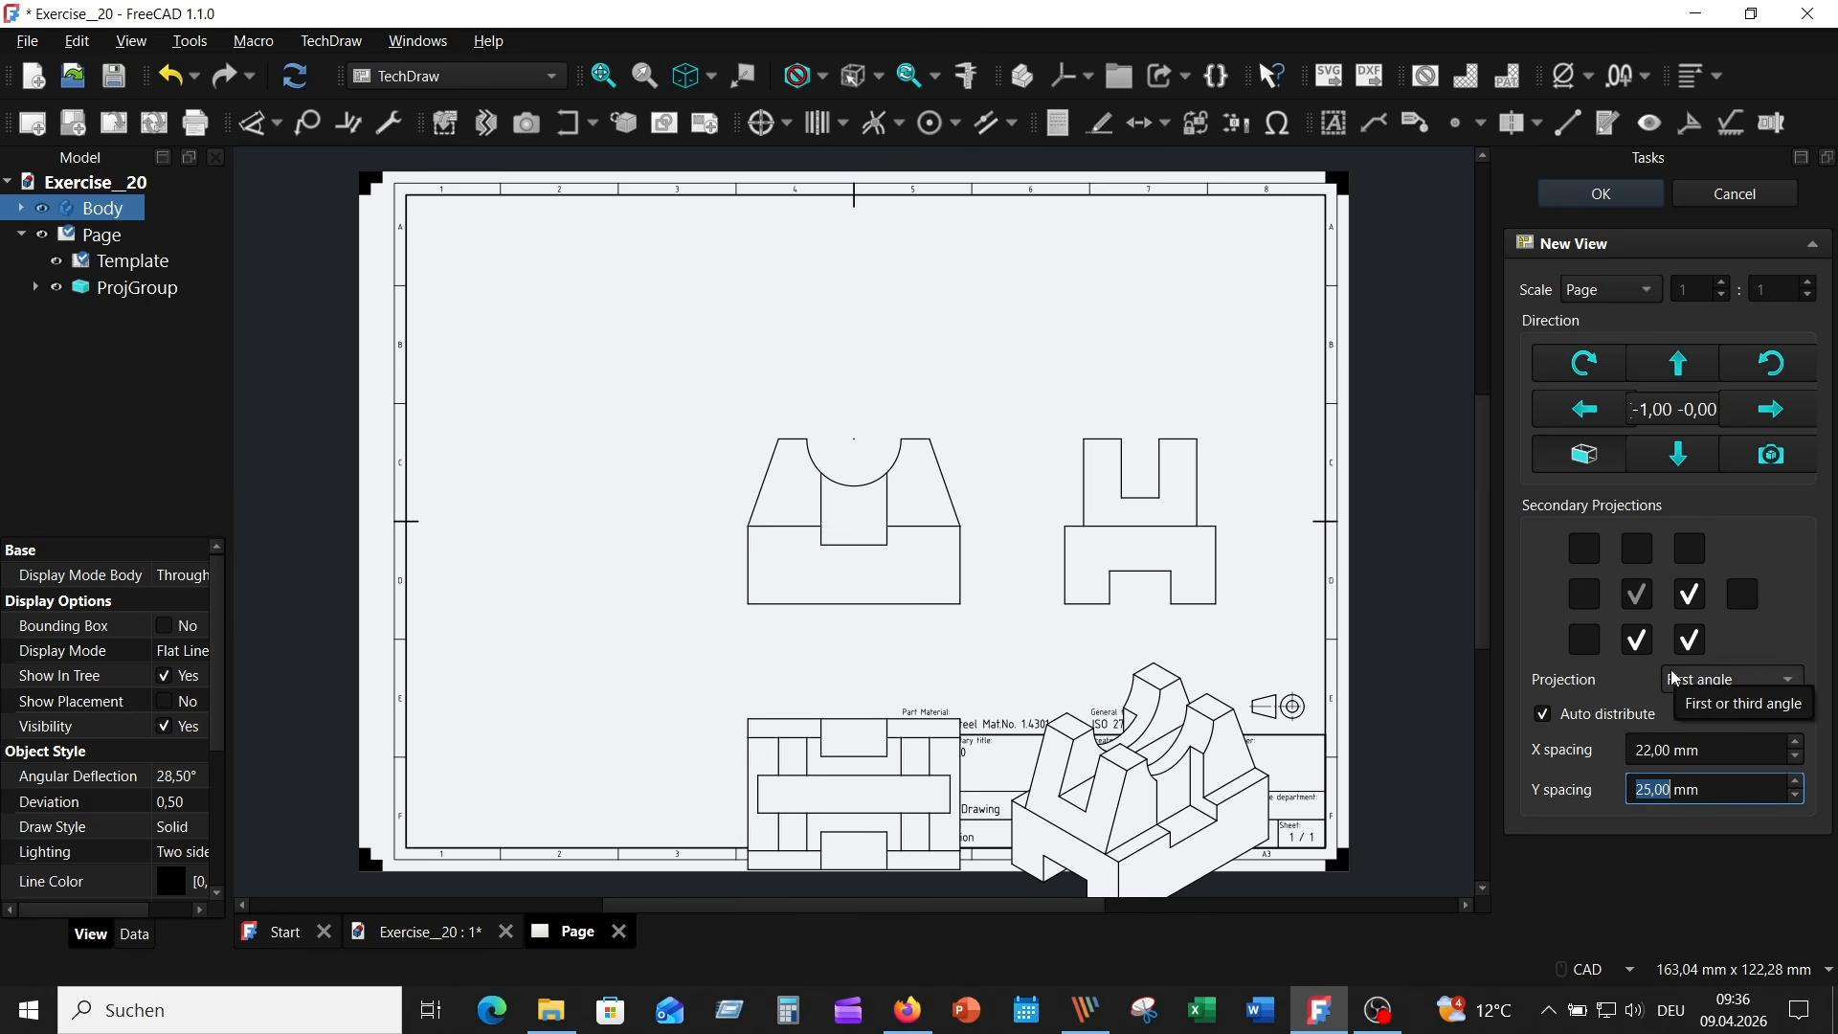
click(1798, 744)
click(1800, 745)
click(1801, 746)
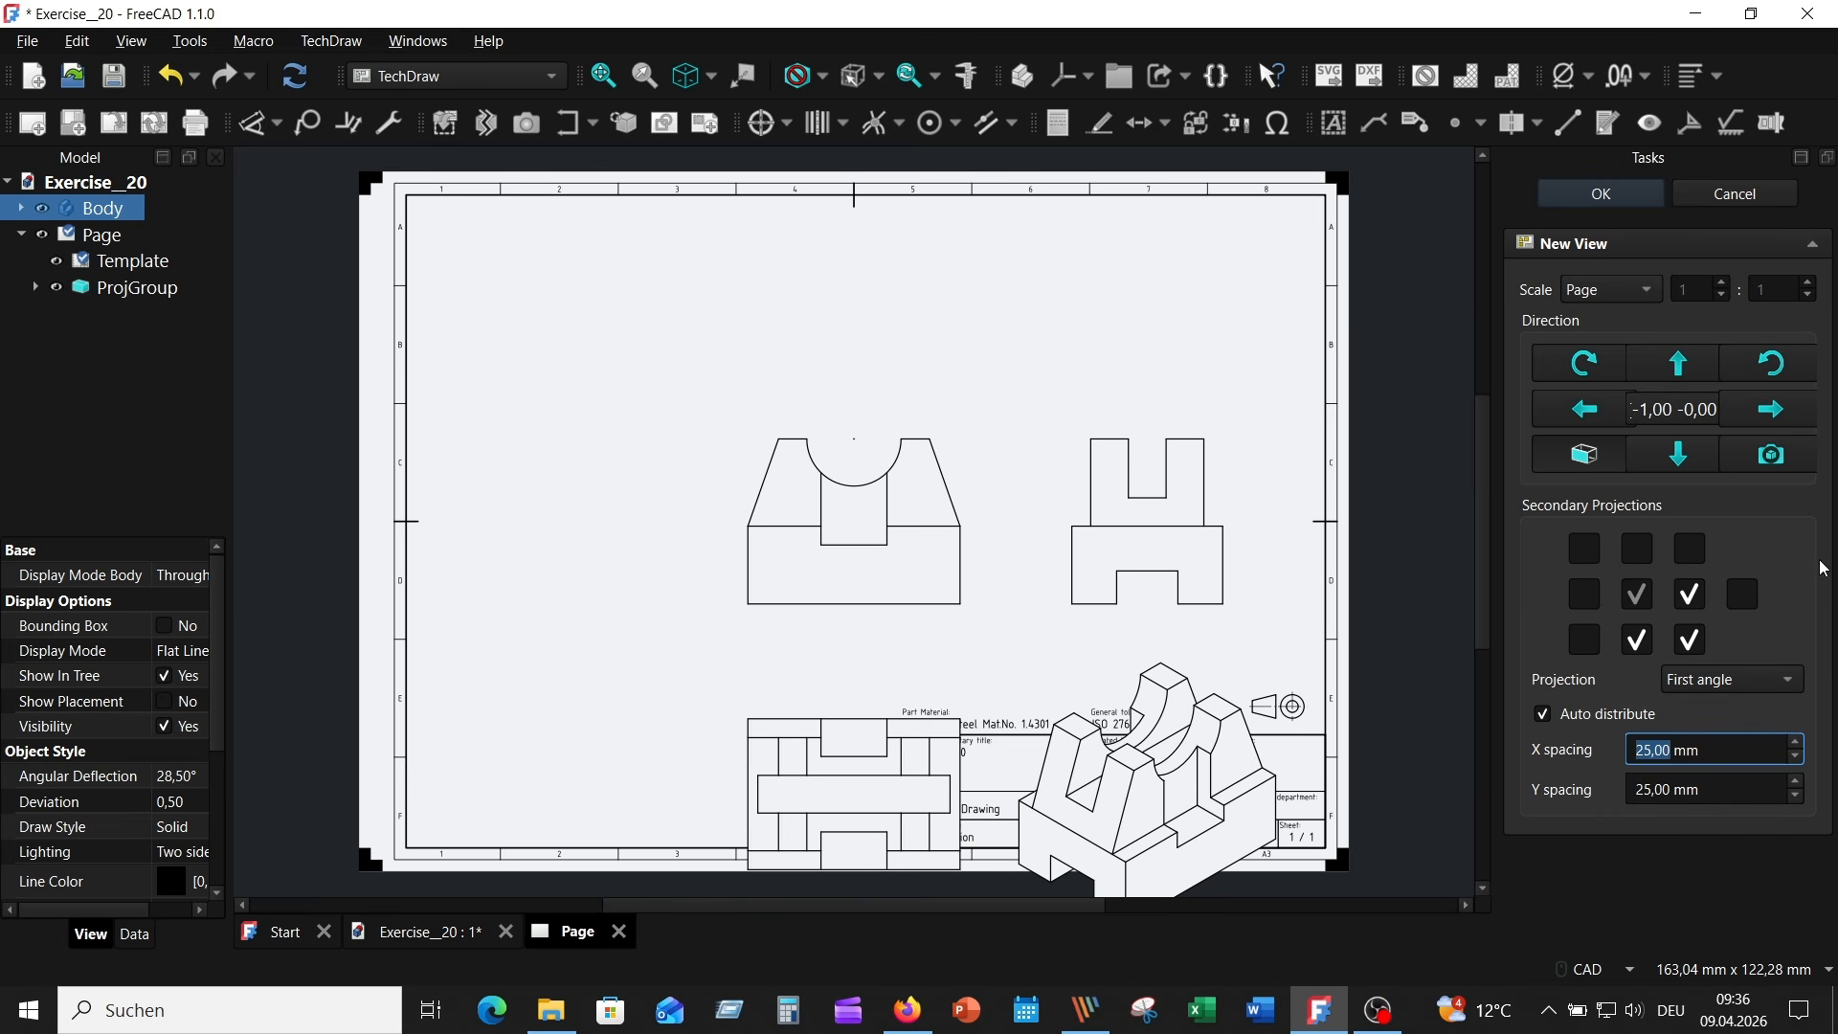
- Change the projection group's scale type to Custom at 1:1 and accept the new view
click(1640, 289)
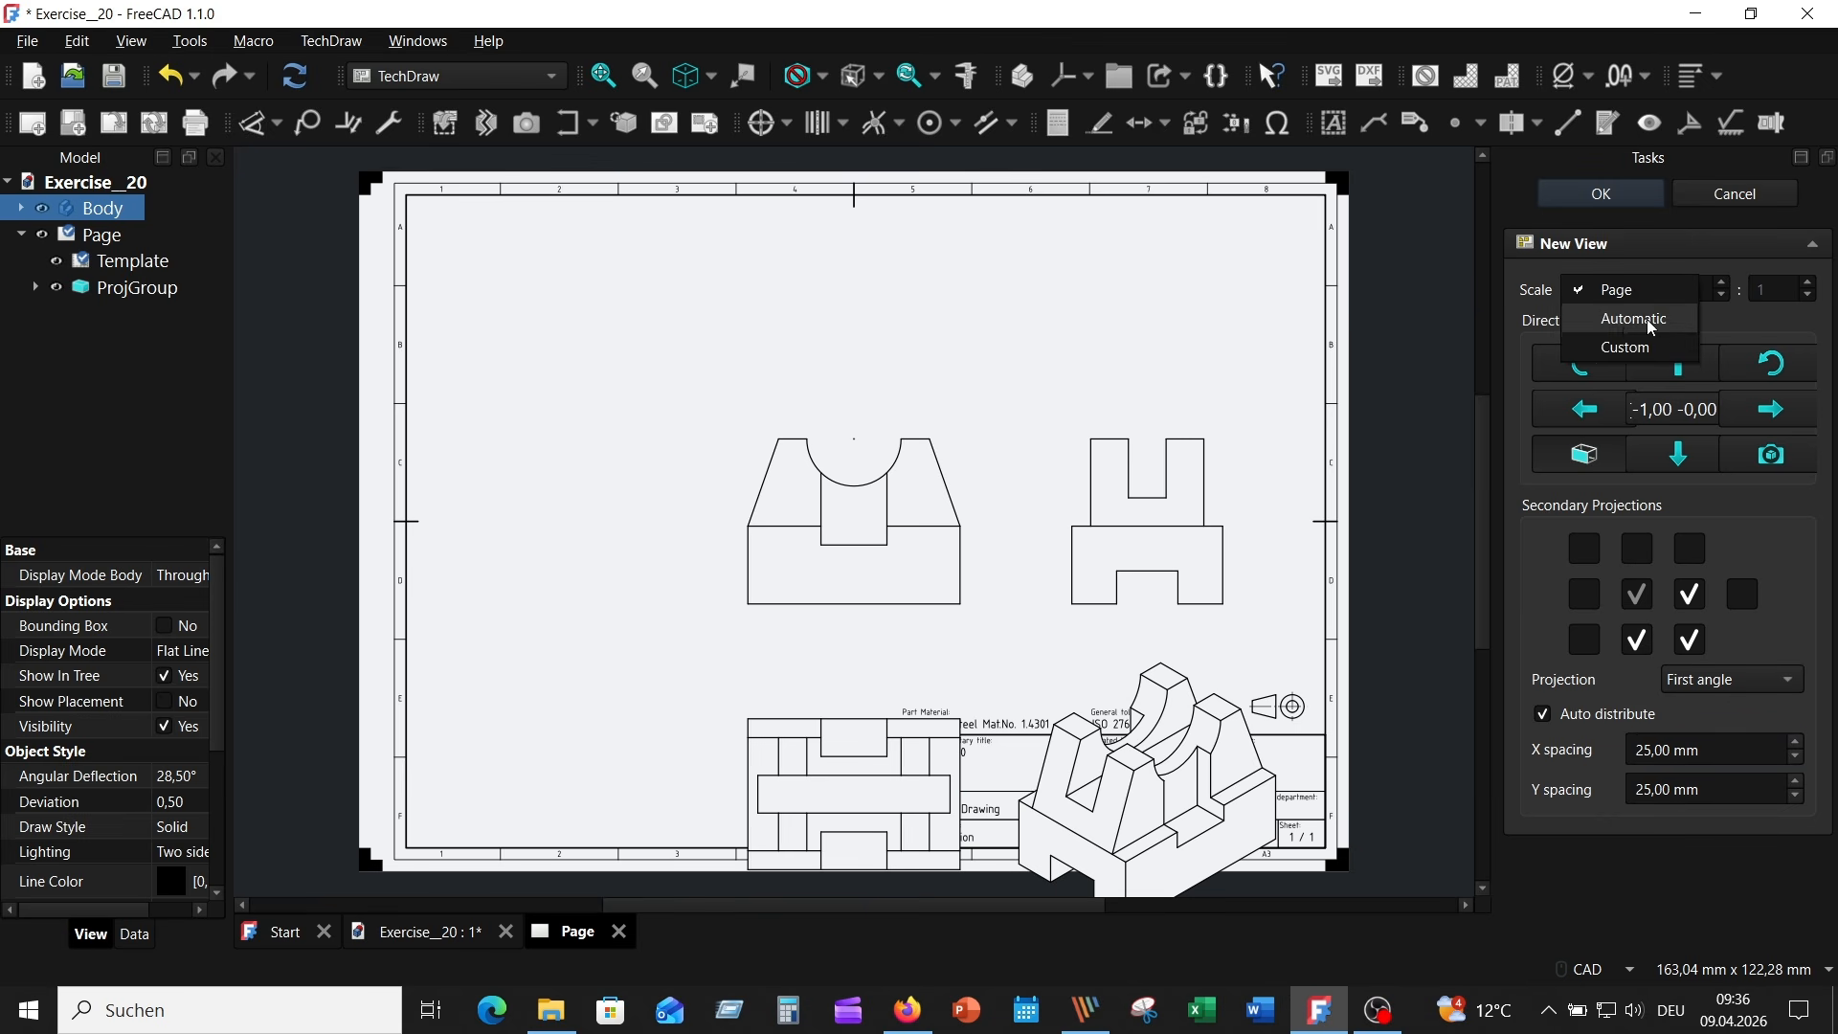
key(Escape)
click(1623, 344)
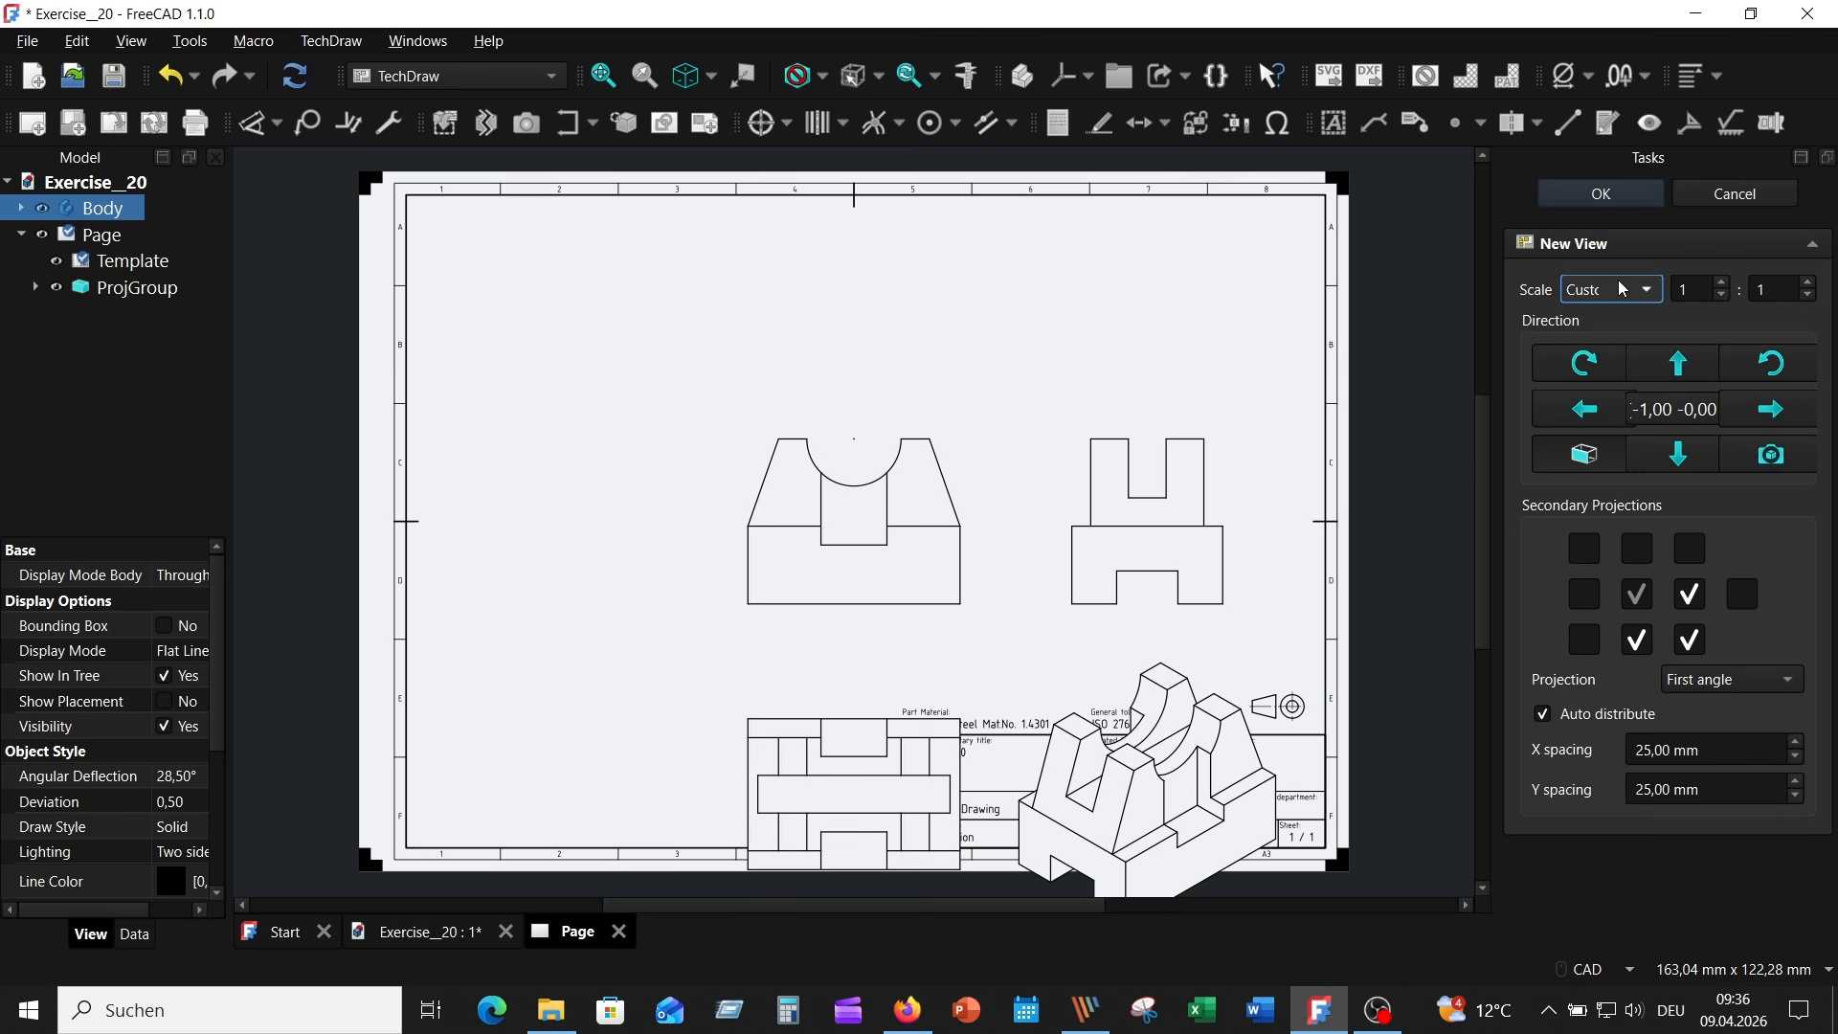
click(1600, 193)
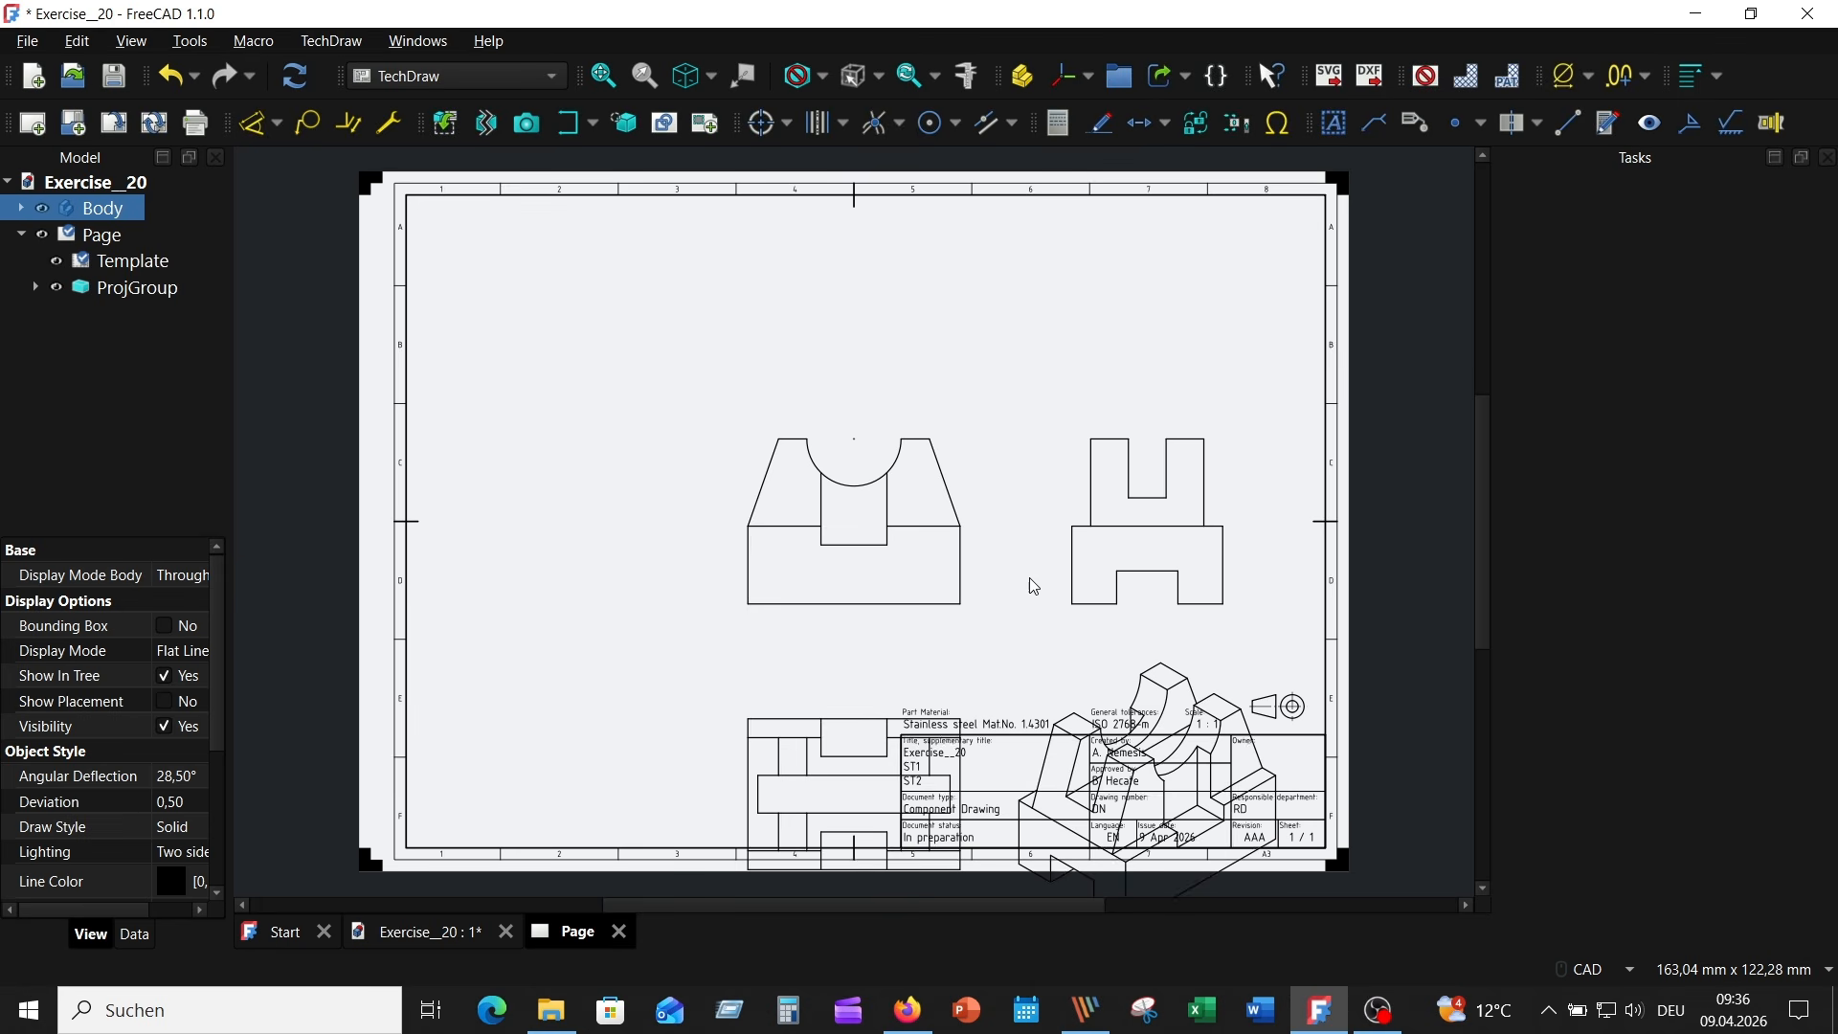
- Turn on the view frames and move the Front view with its projections to the sheet's upper left area
click(1432, 81)
mouse_move(969, 481)
mouse_down()
mouse_move(910, 402)
mouse_move(718, 316)
mouse_move(722, 287)
mouse_up()
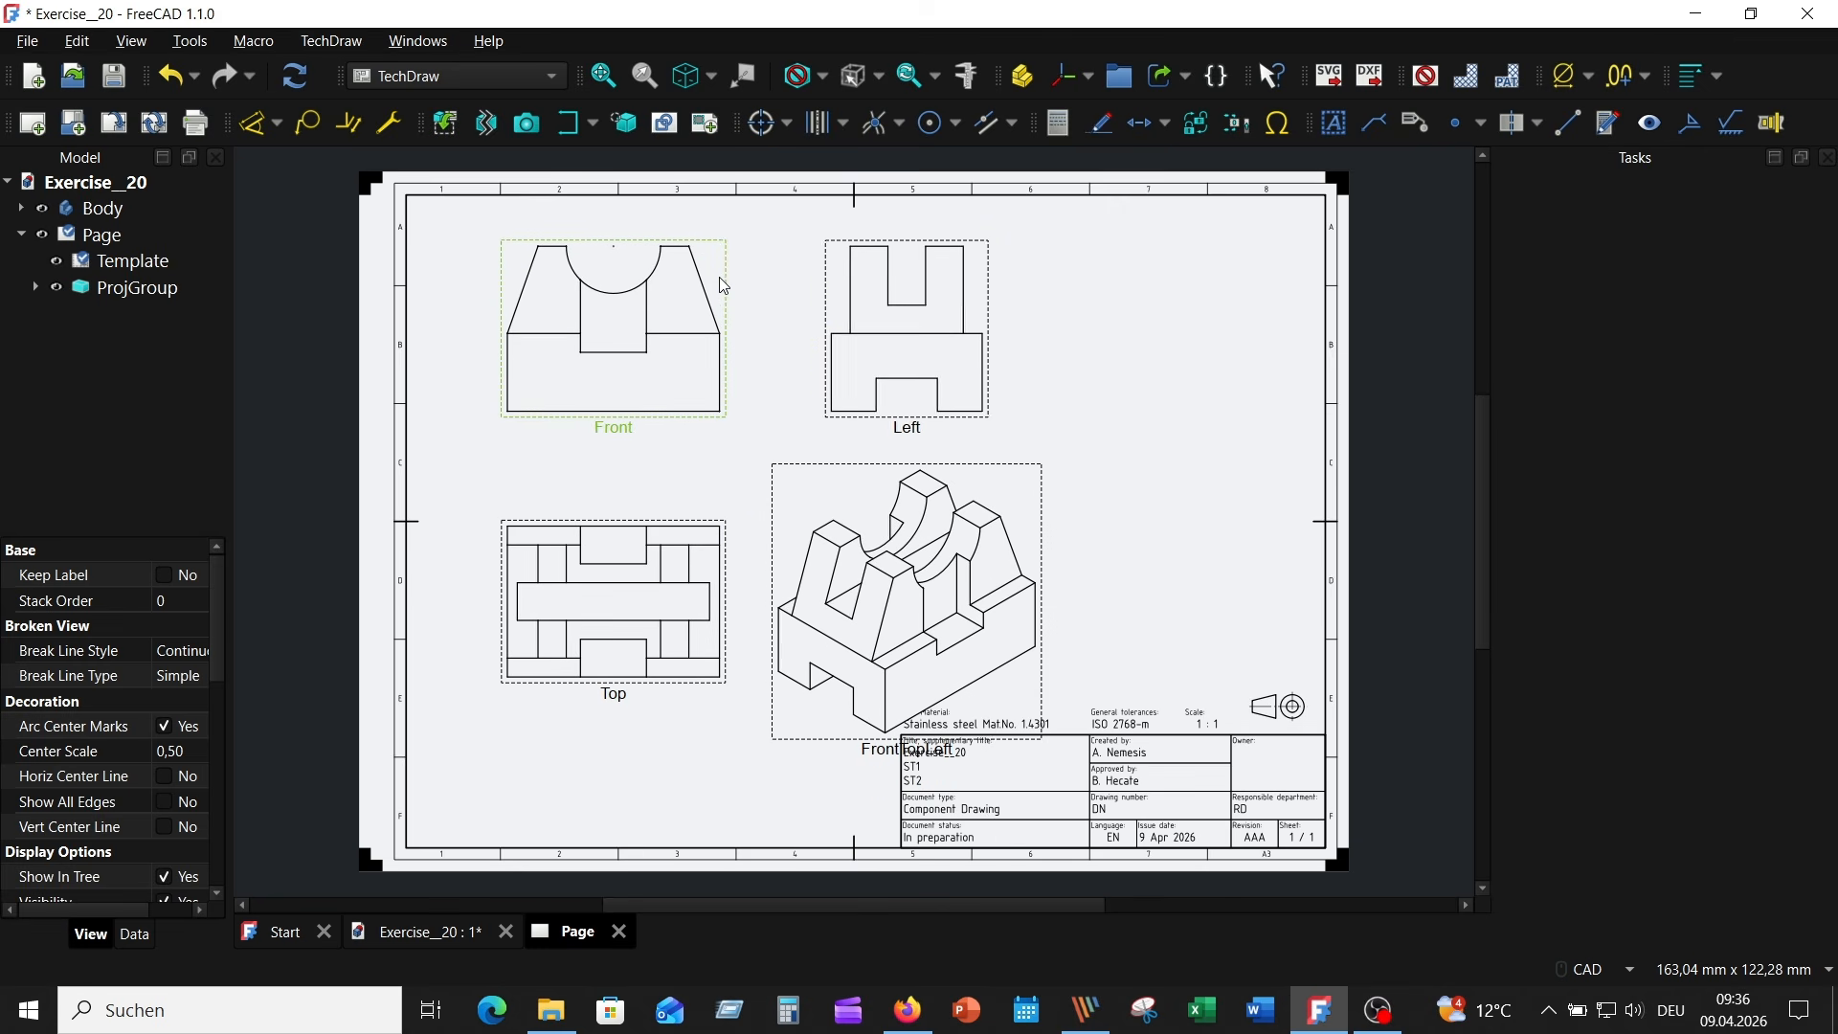
- Disable automatic distribution for the projection group and move the isometric view further right, clear of the title block
click(158, 291)
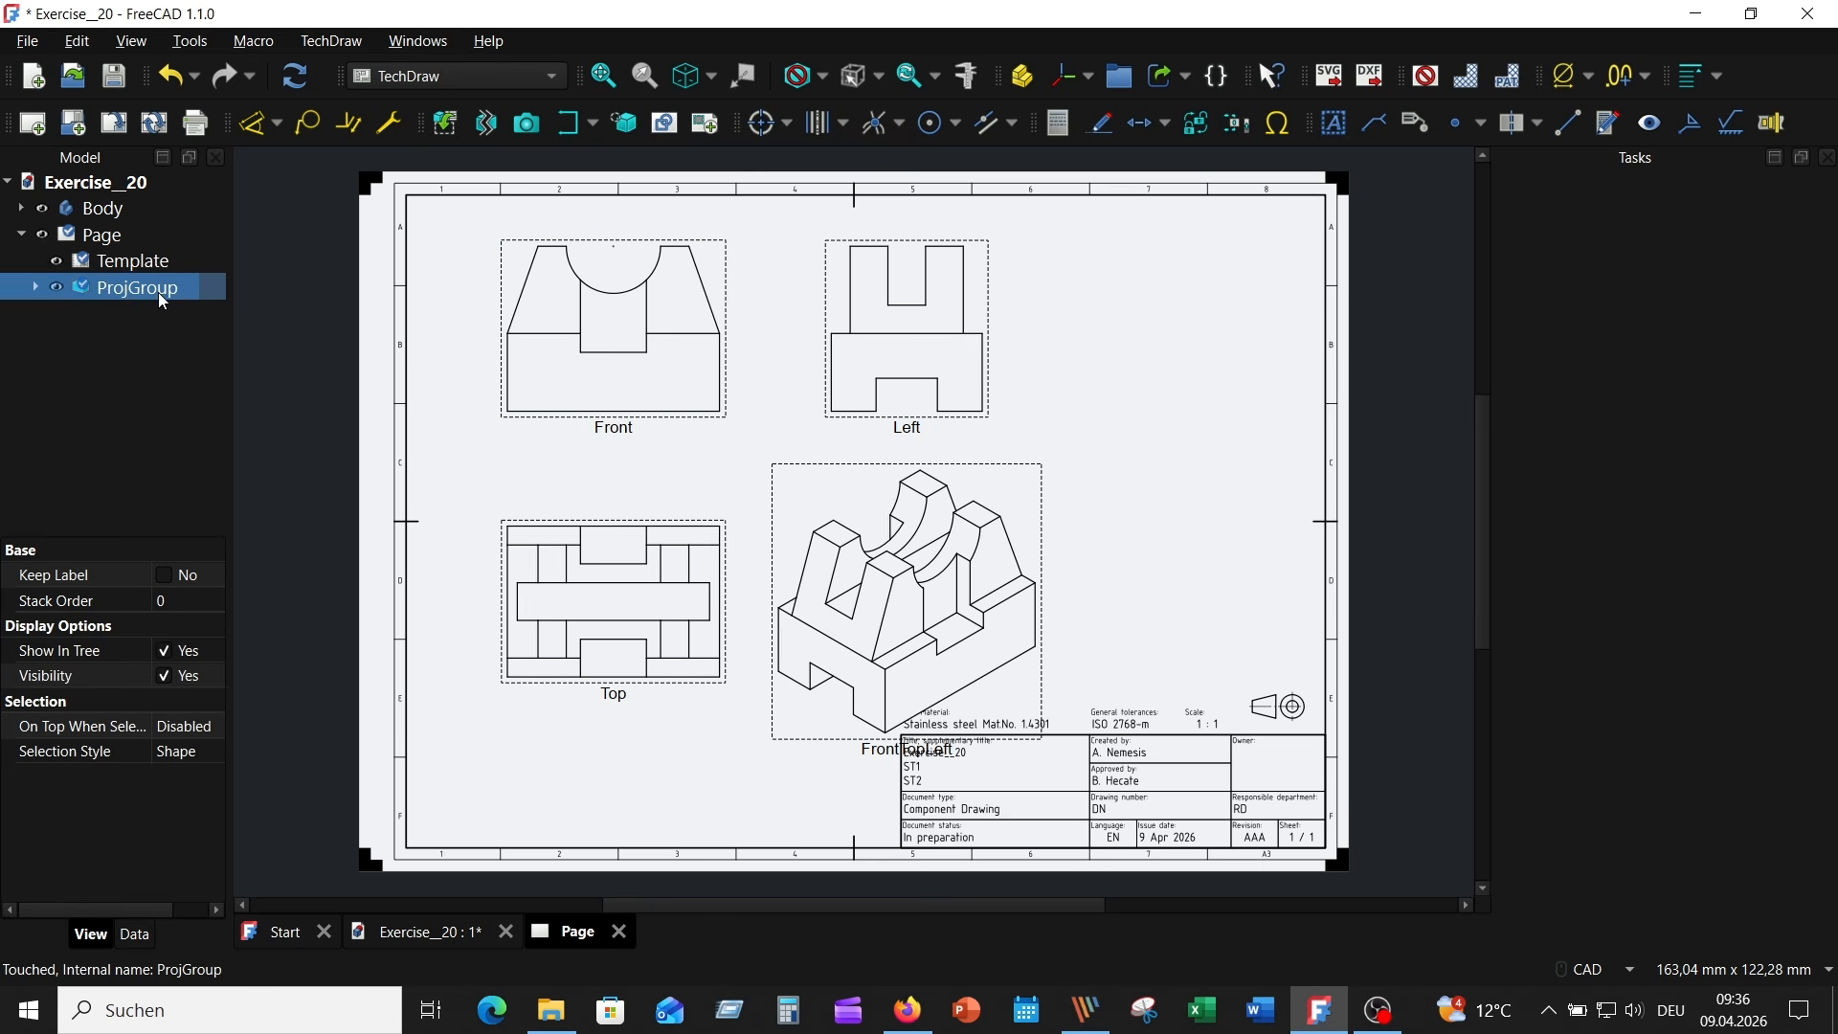
double_click(178, 289)
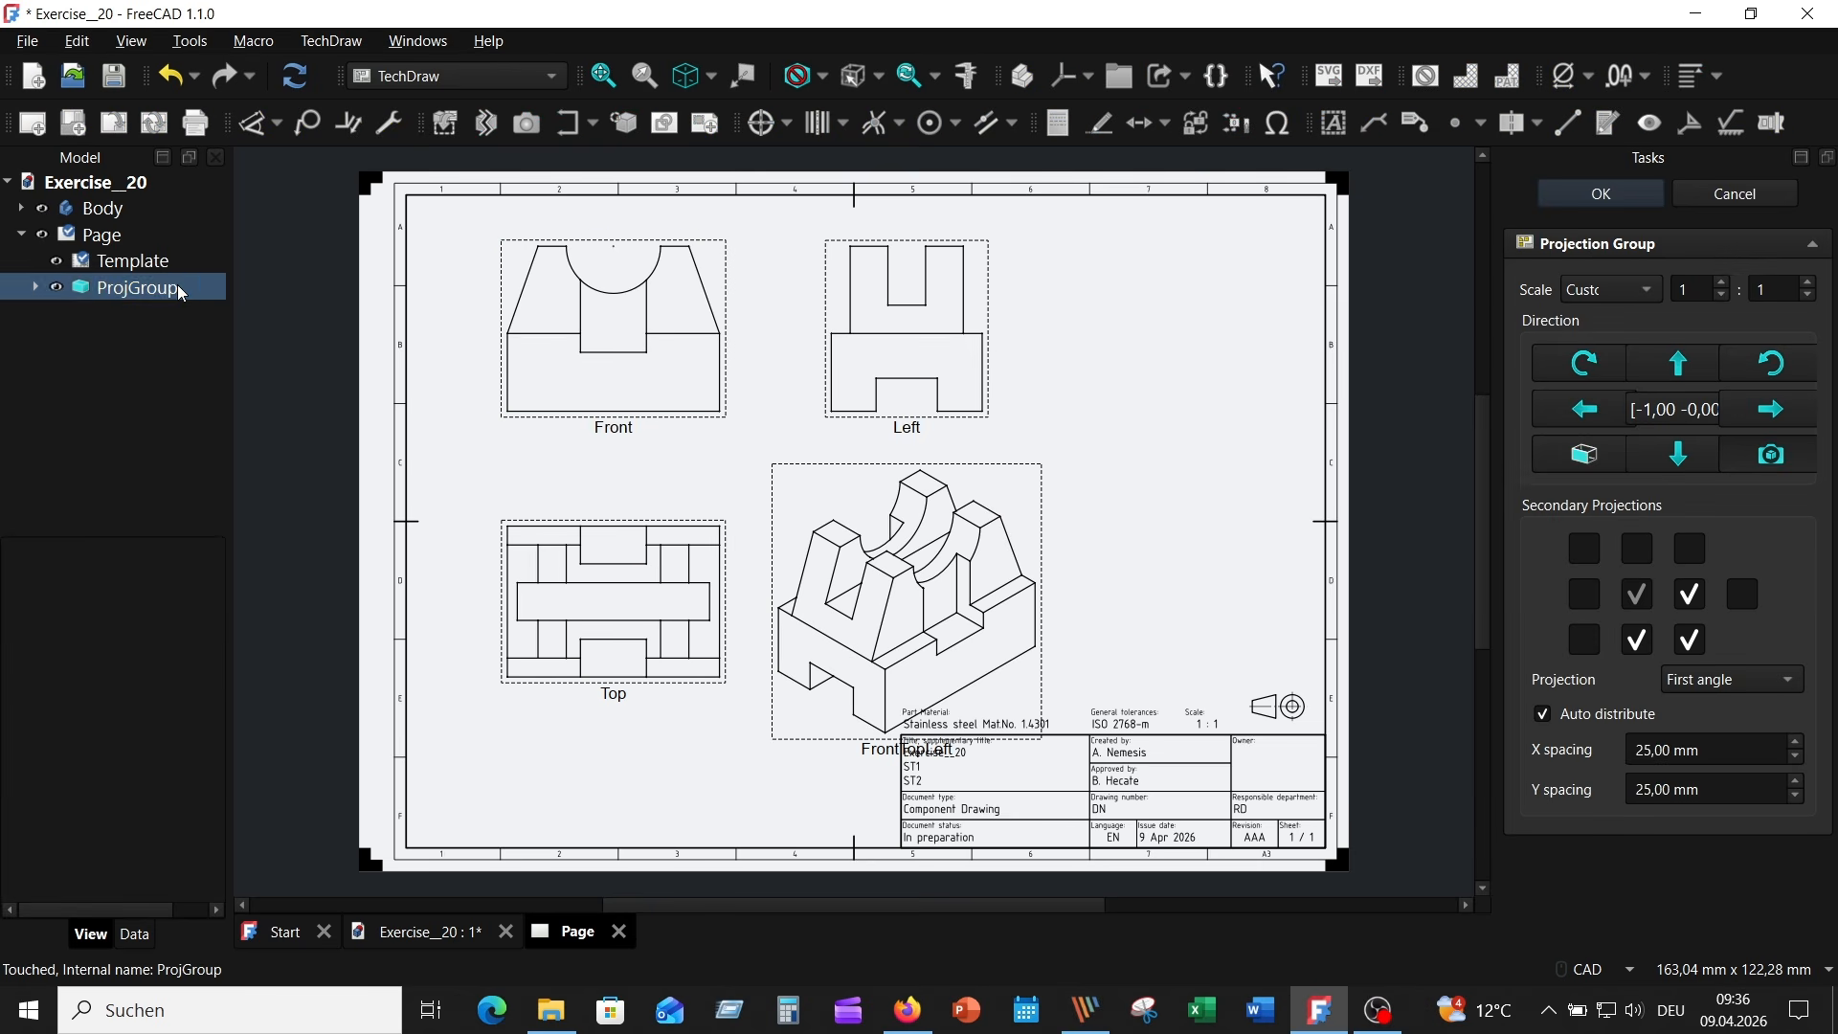
click(1539, 718)
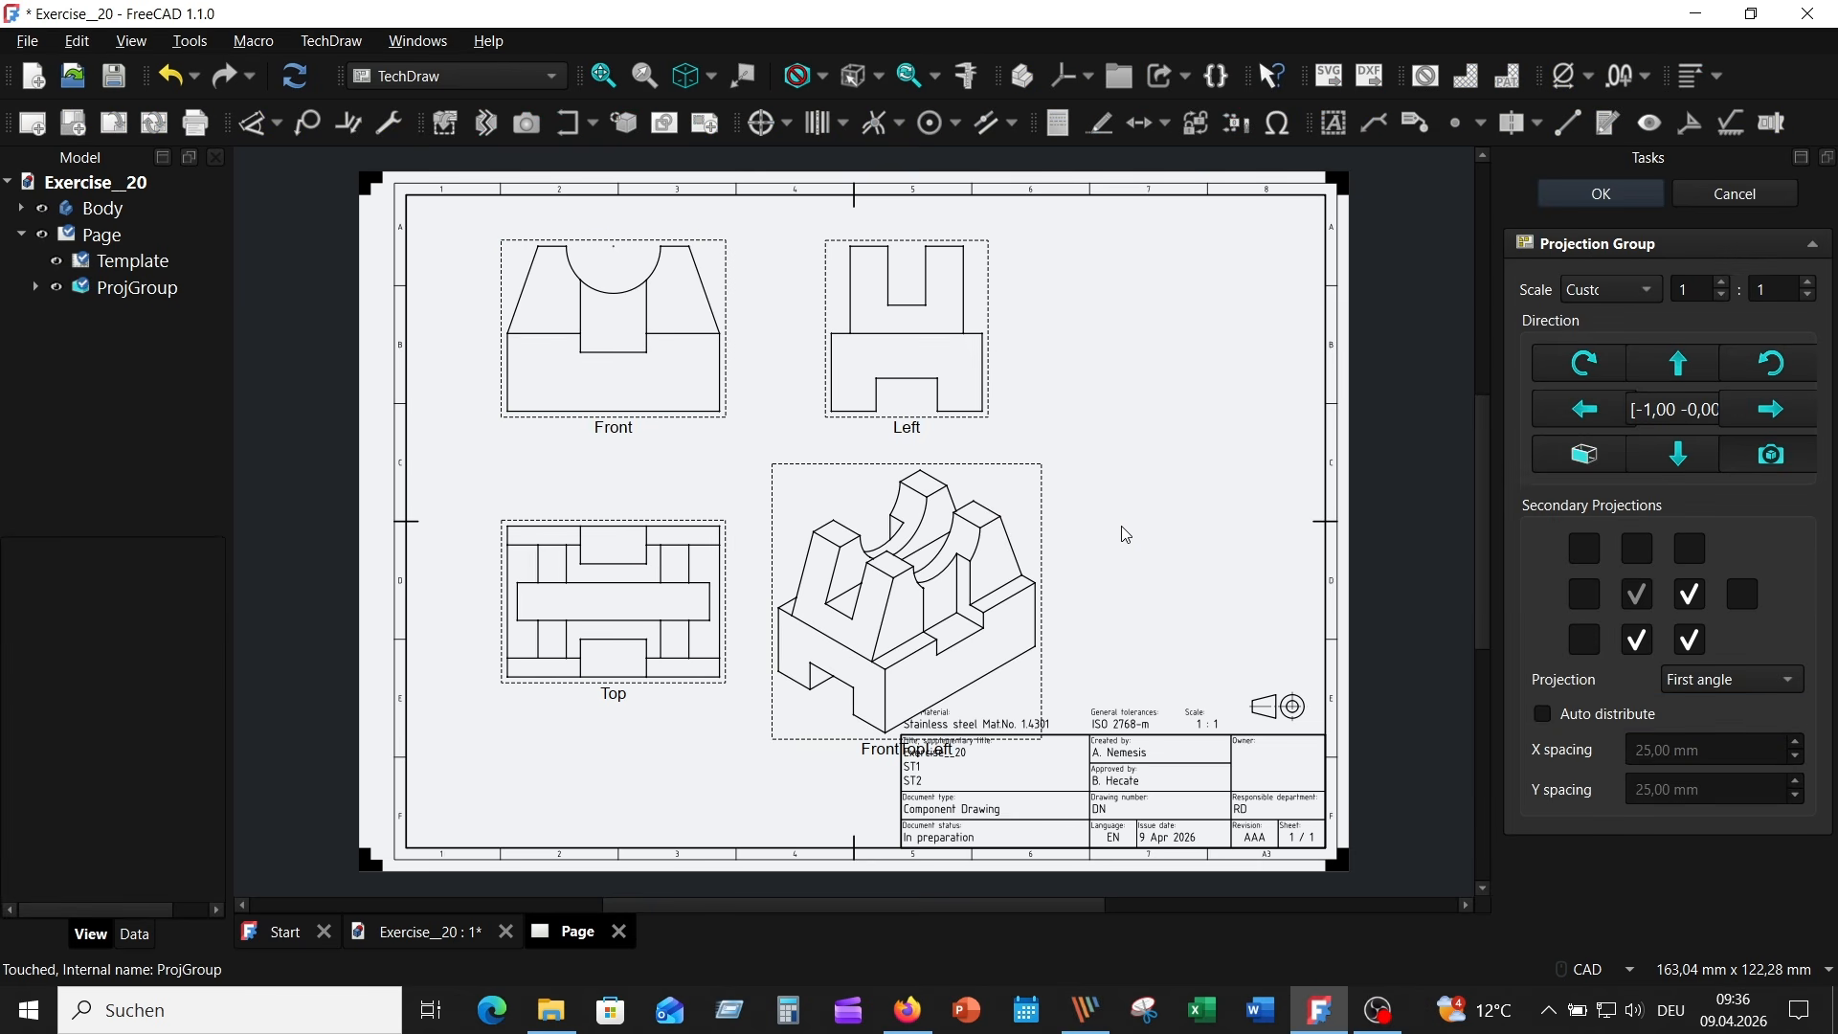
drag(1040, 534, 1285, 476)
drag(1285, 476, 1305, 466)
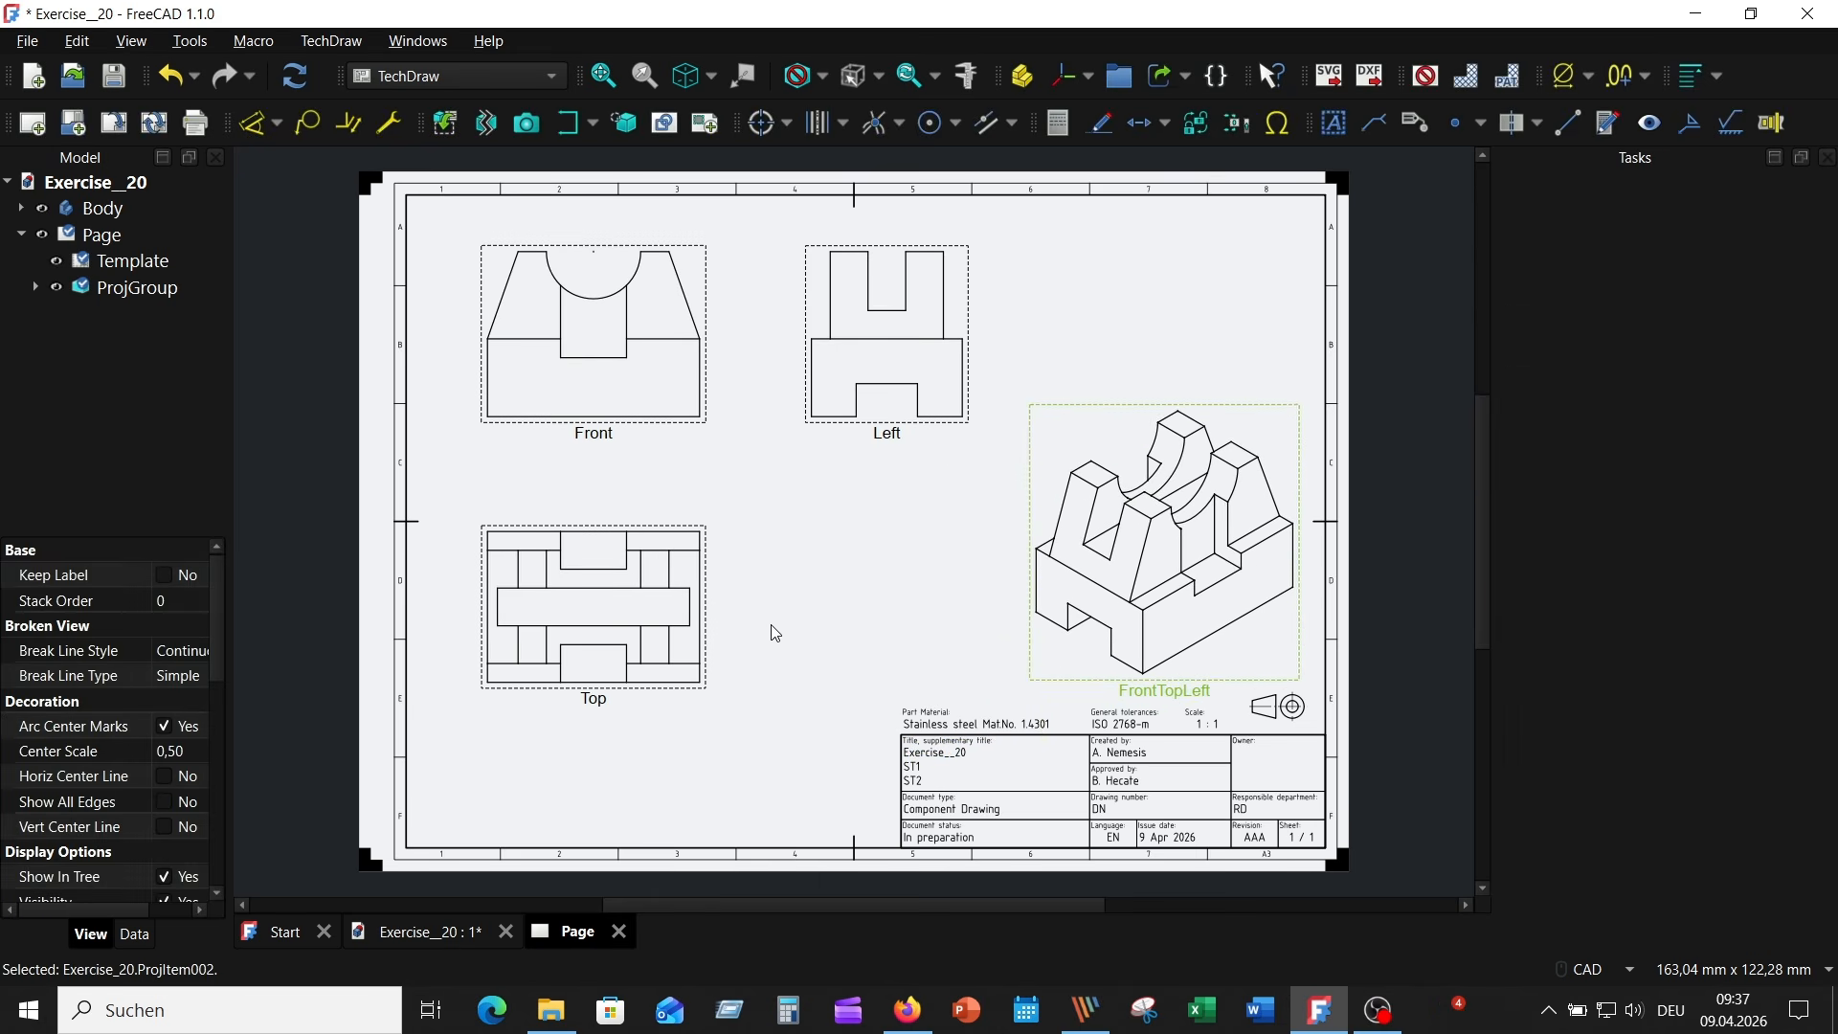
click(807, 574)
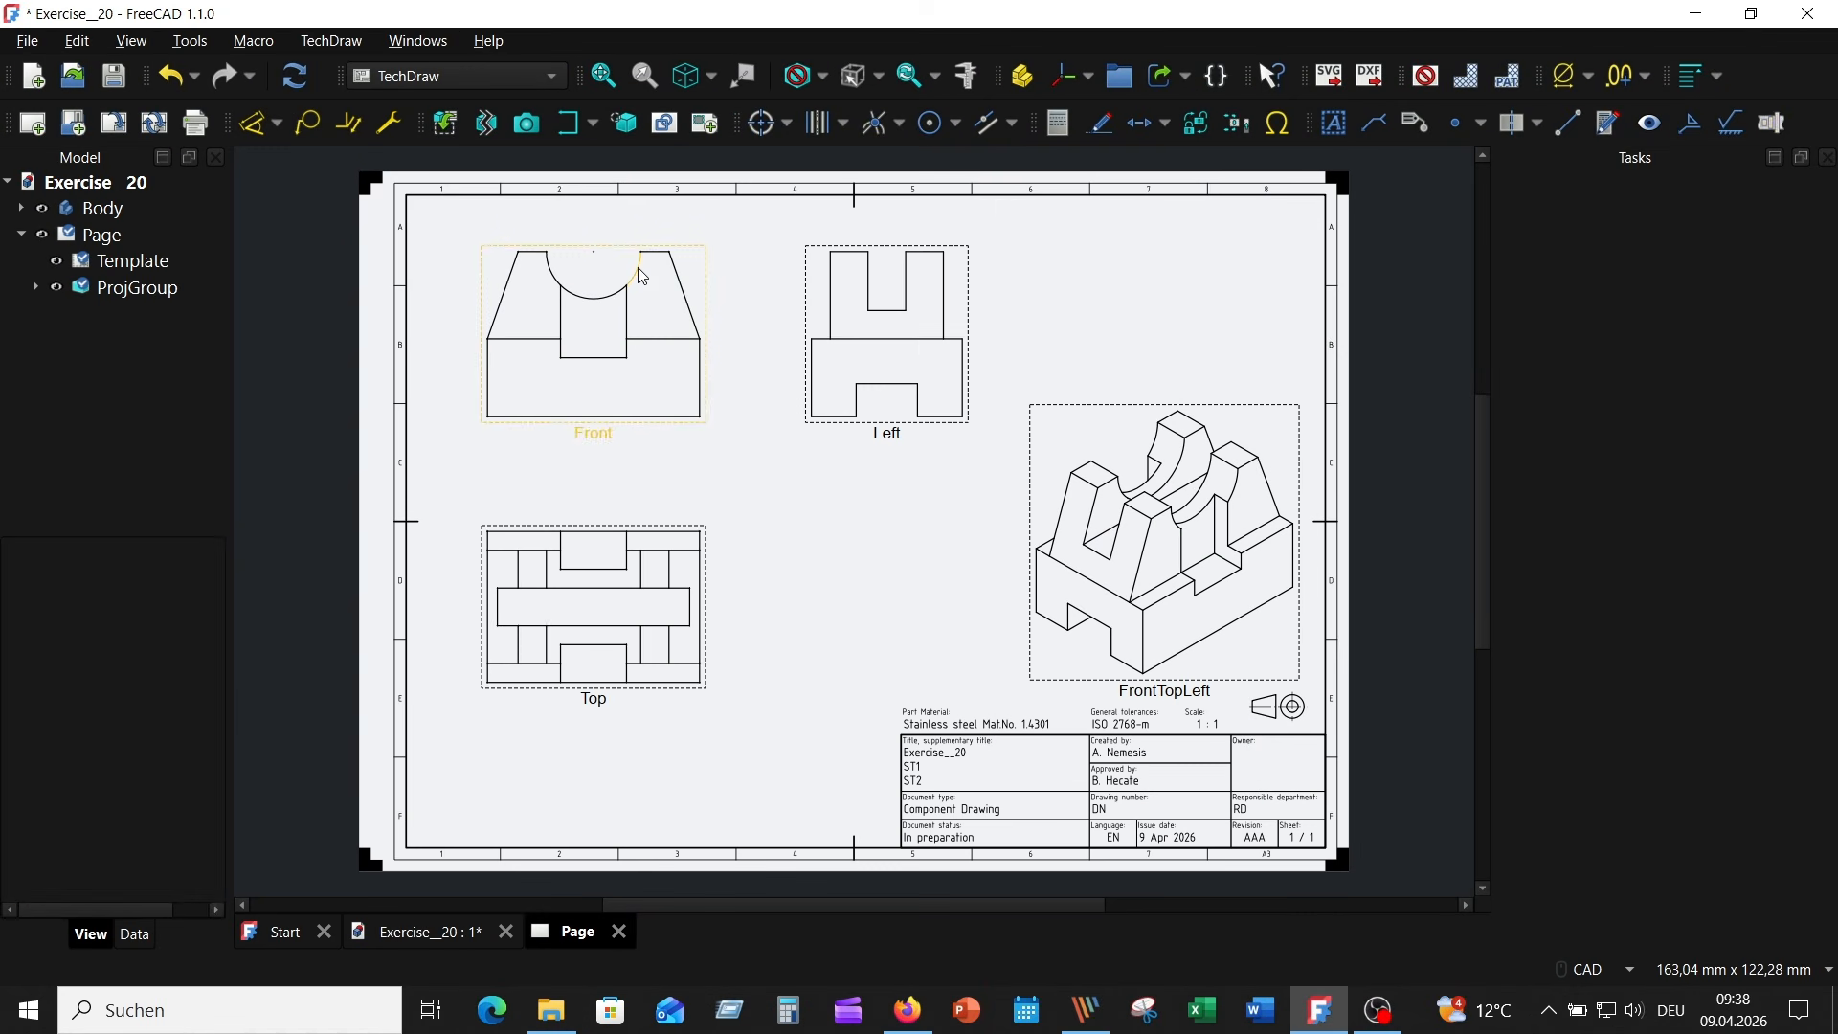
- Add centre lines to the semicircular cutout's arc in the Front view
click(637, 272)
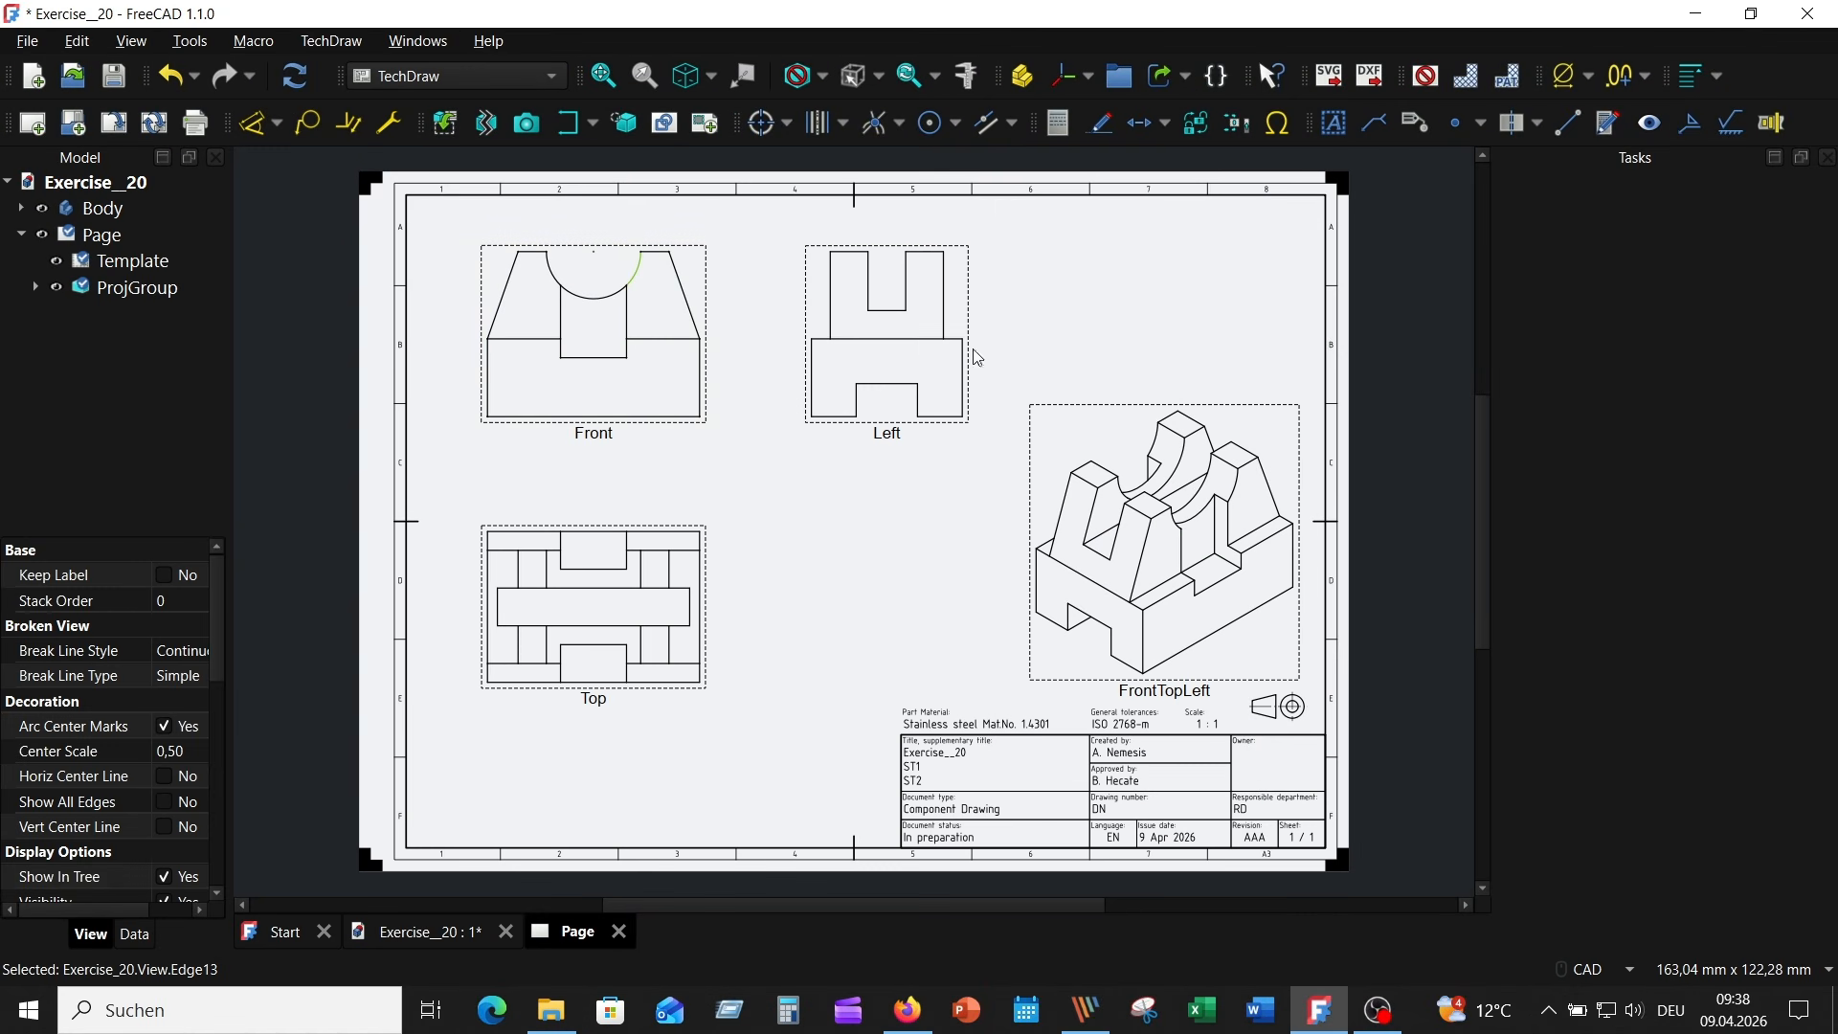
click(762, 124)
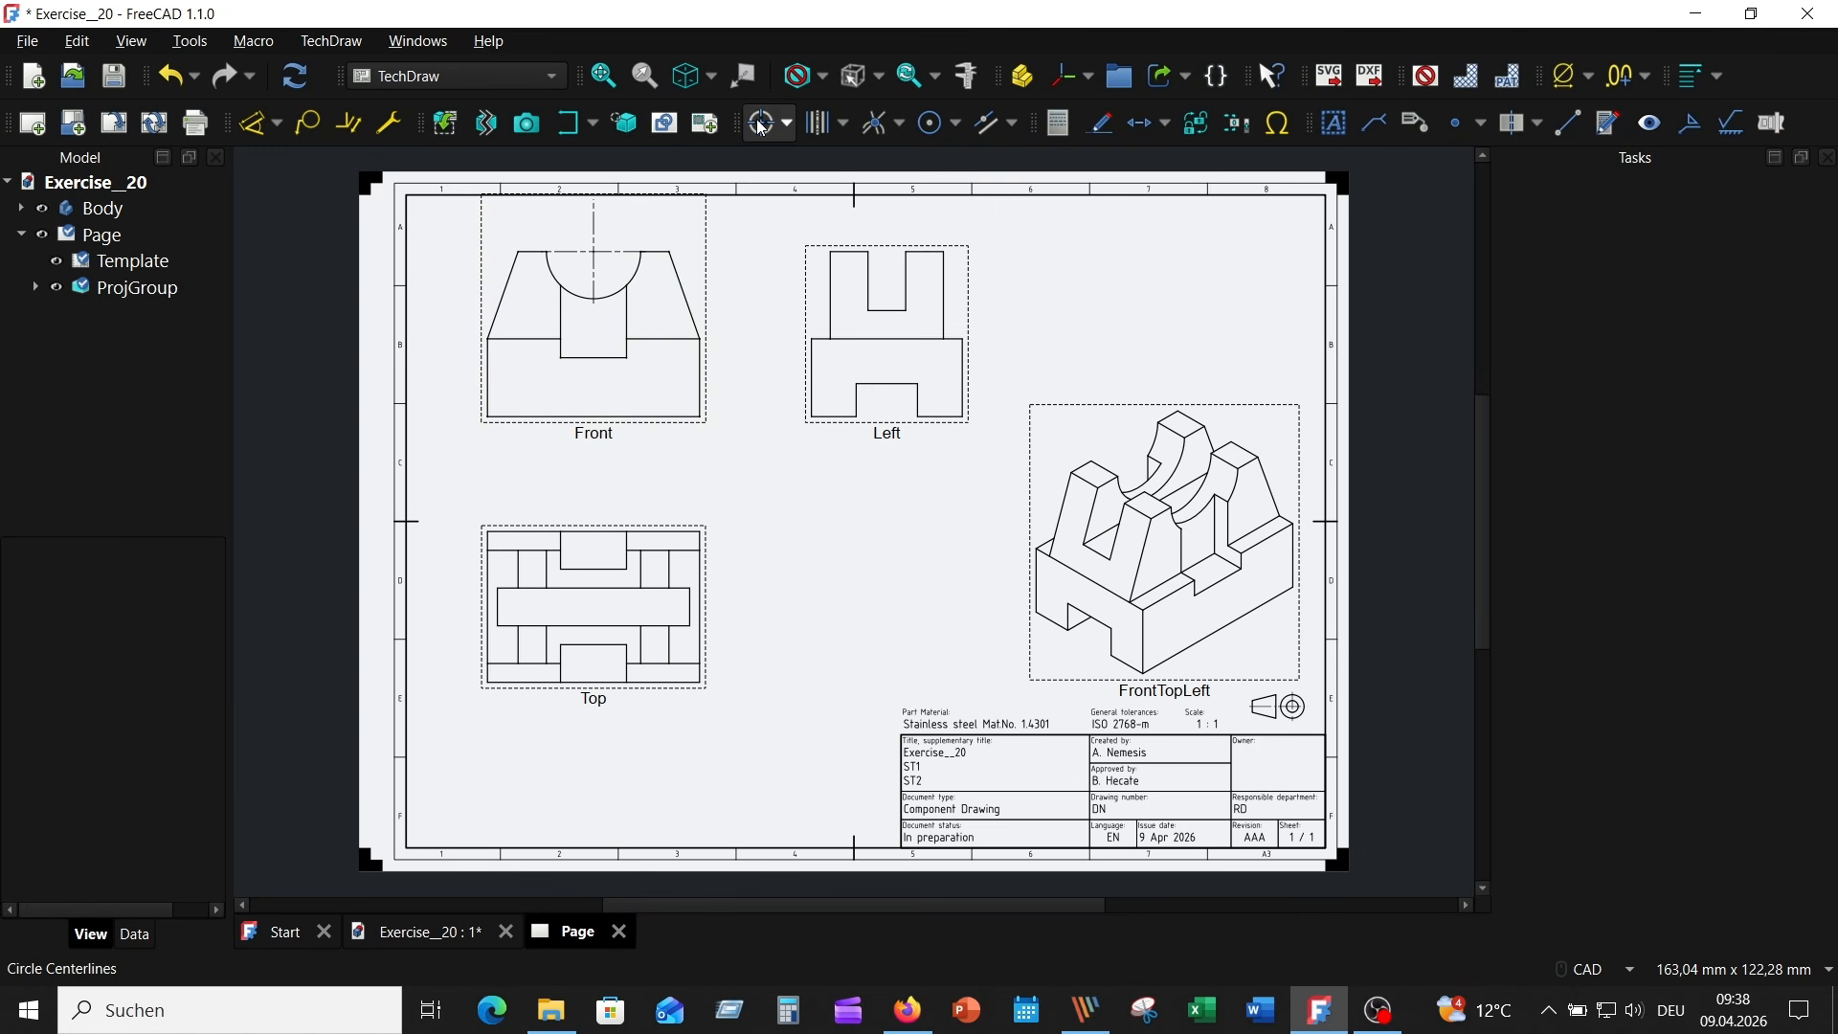
- Add a vertical LongDashShortDash centerline to the lower rectangular face of the Front view, with weight 0,25 and a 5 mm extension
click(701, 392)
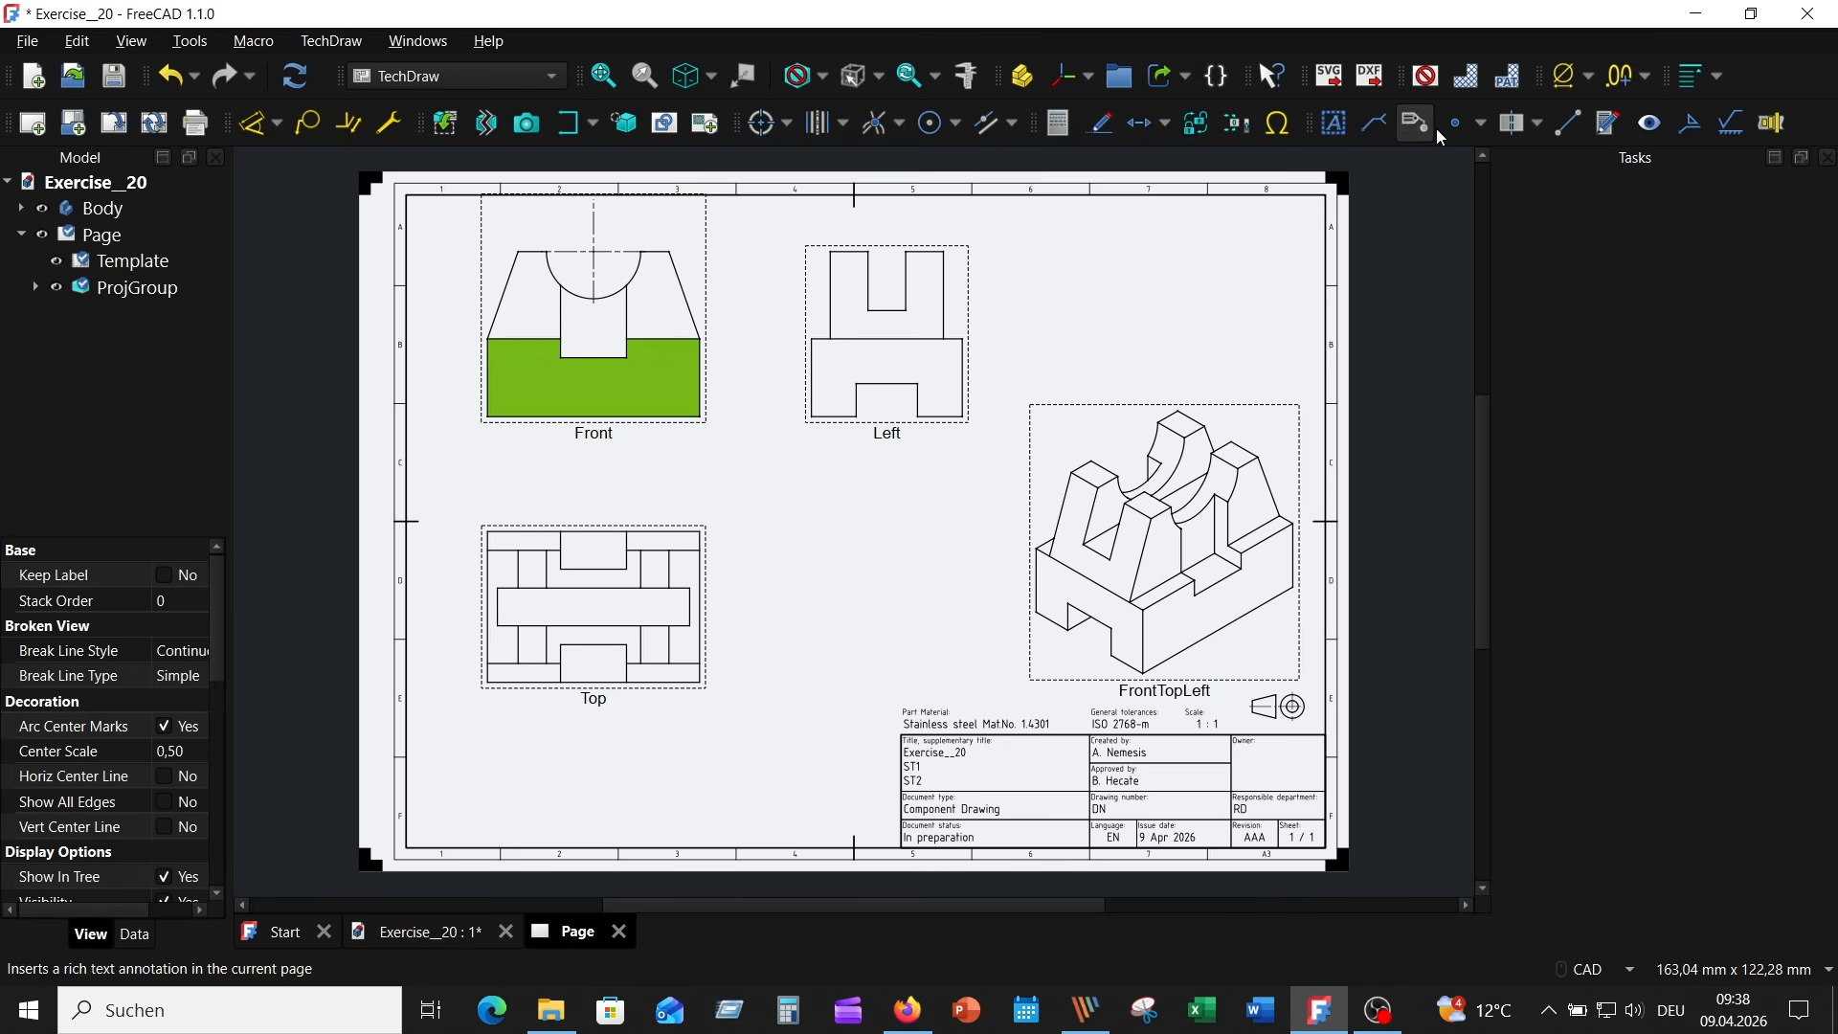
click(1541, 125)
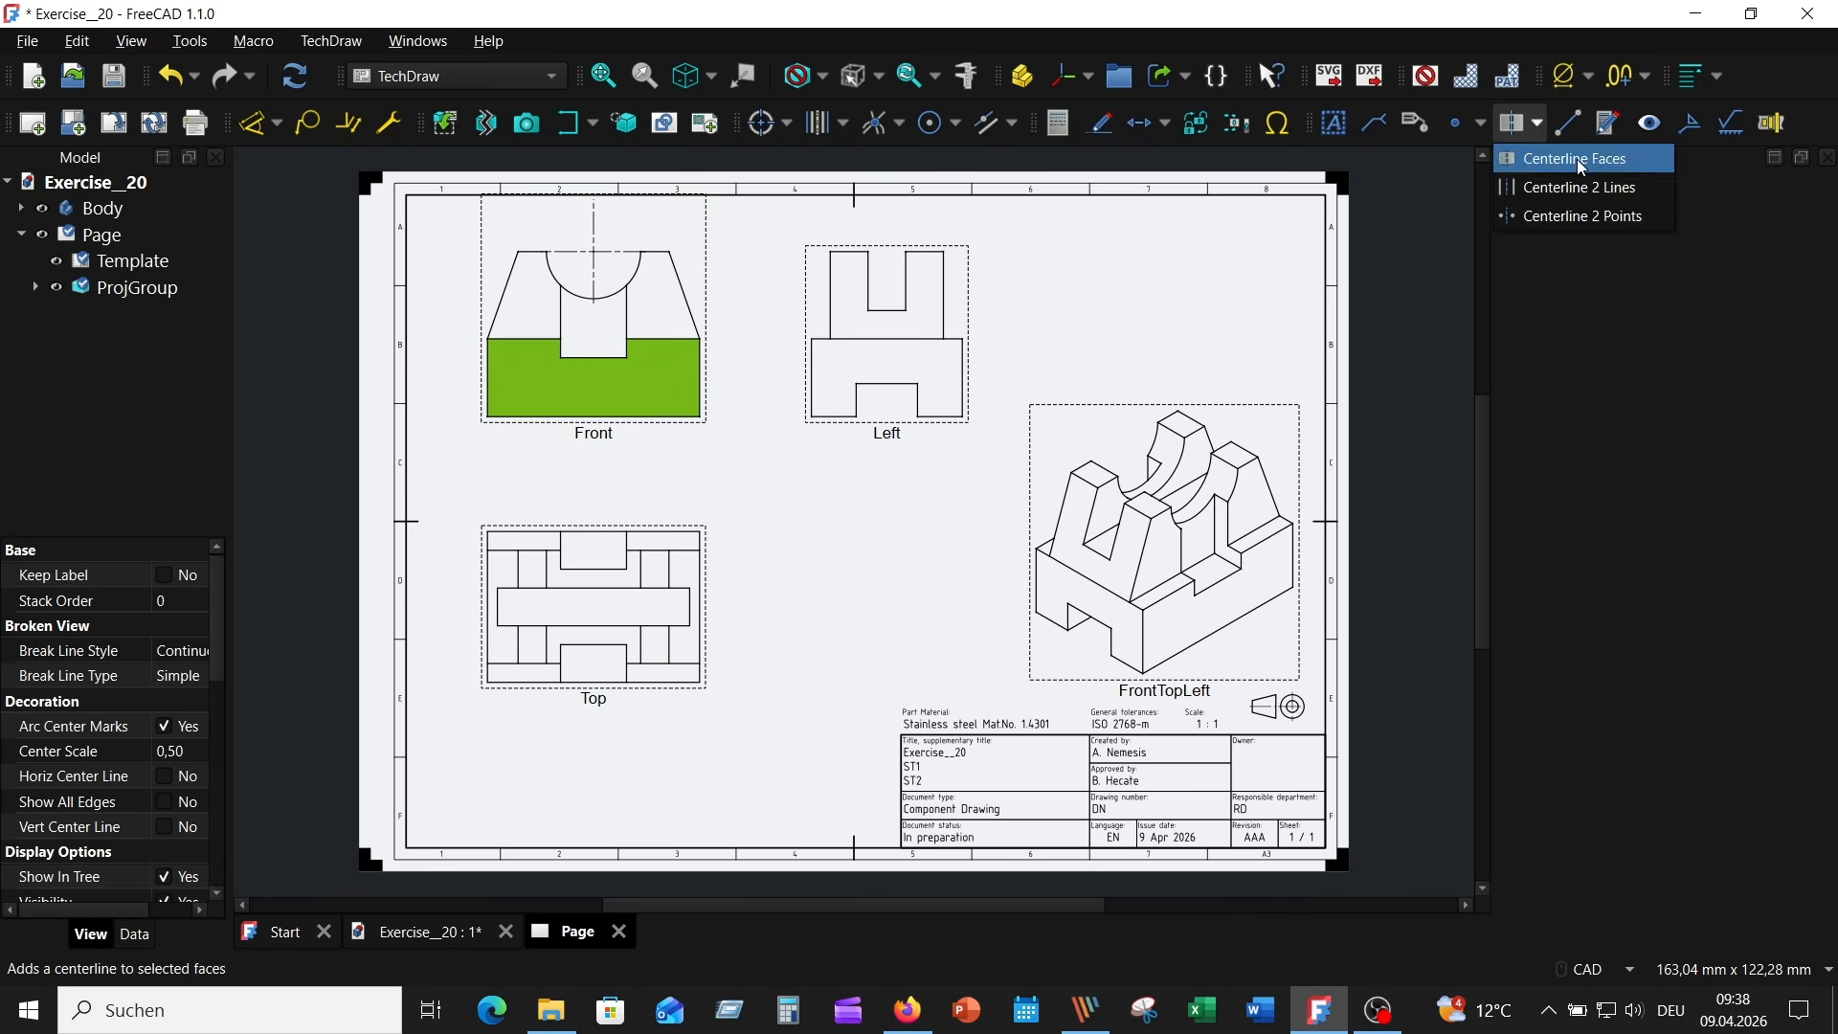
click(1576, 160)
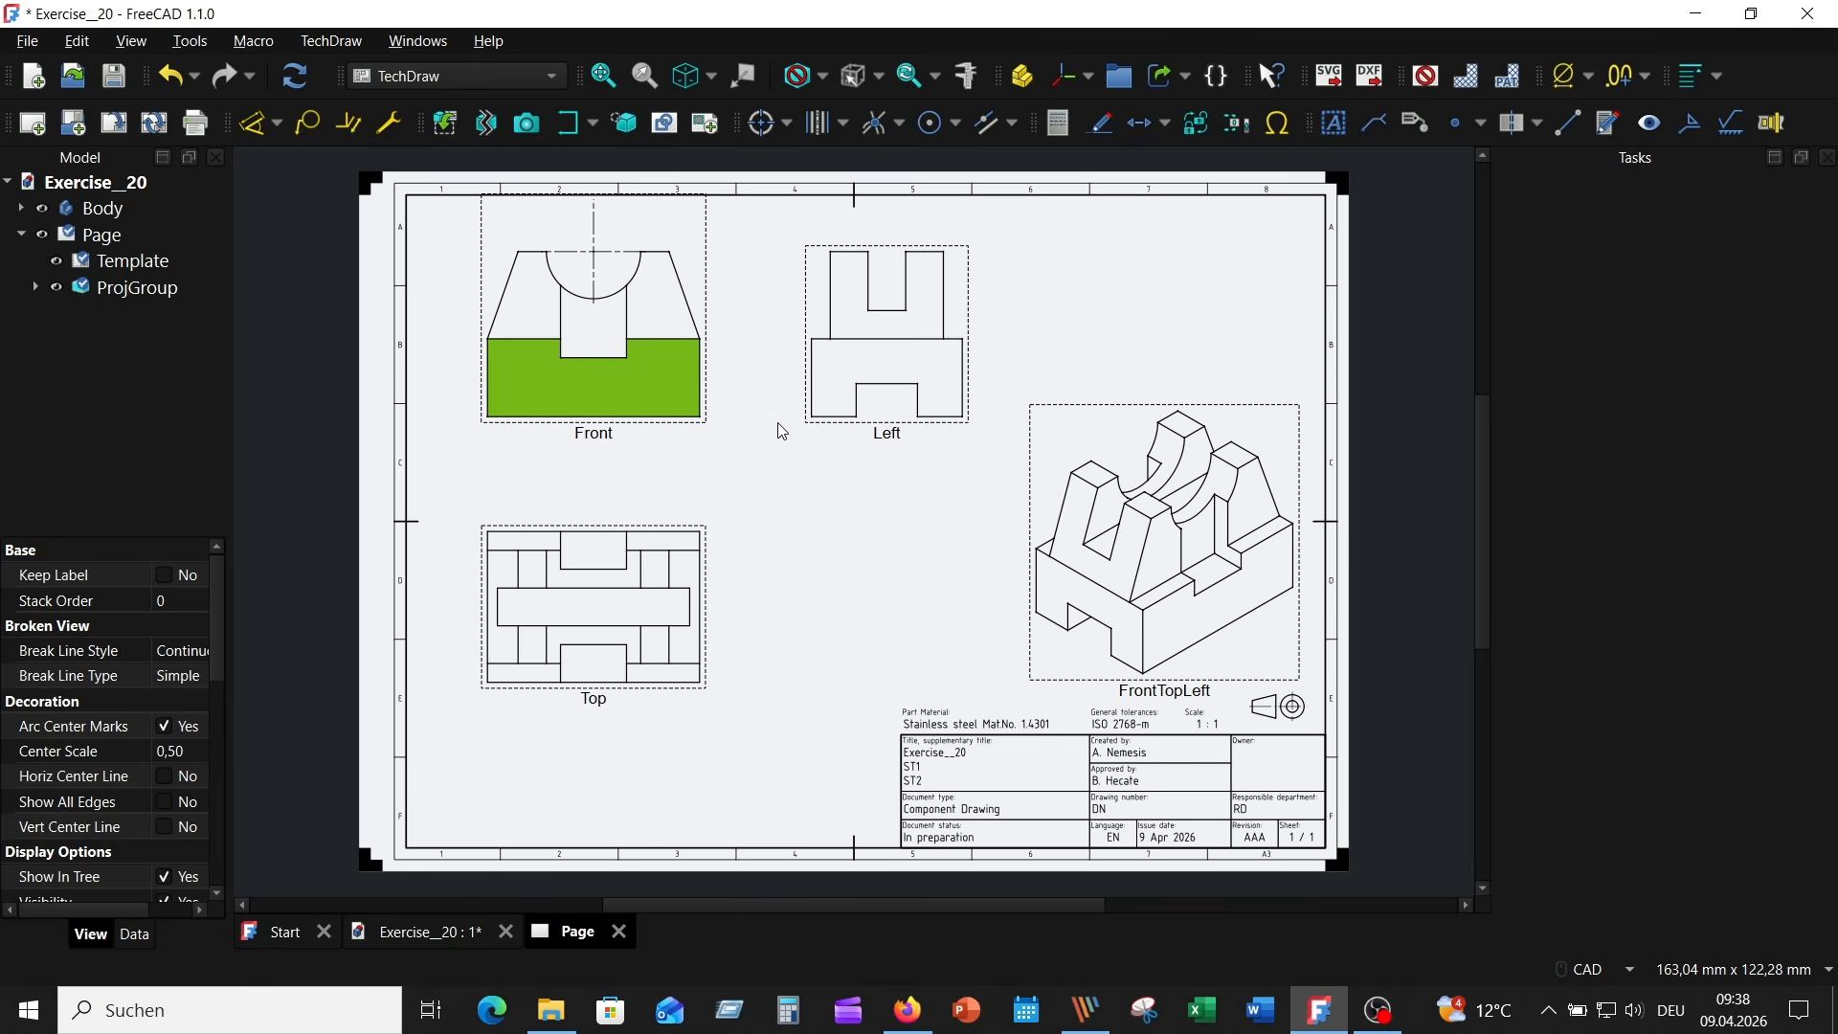
click(1526, 124)
click(1767, 467)
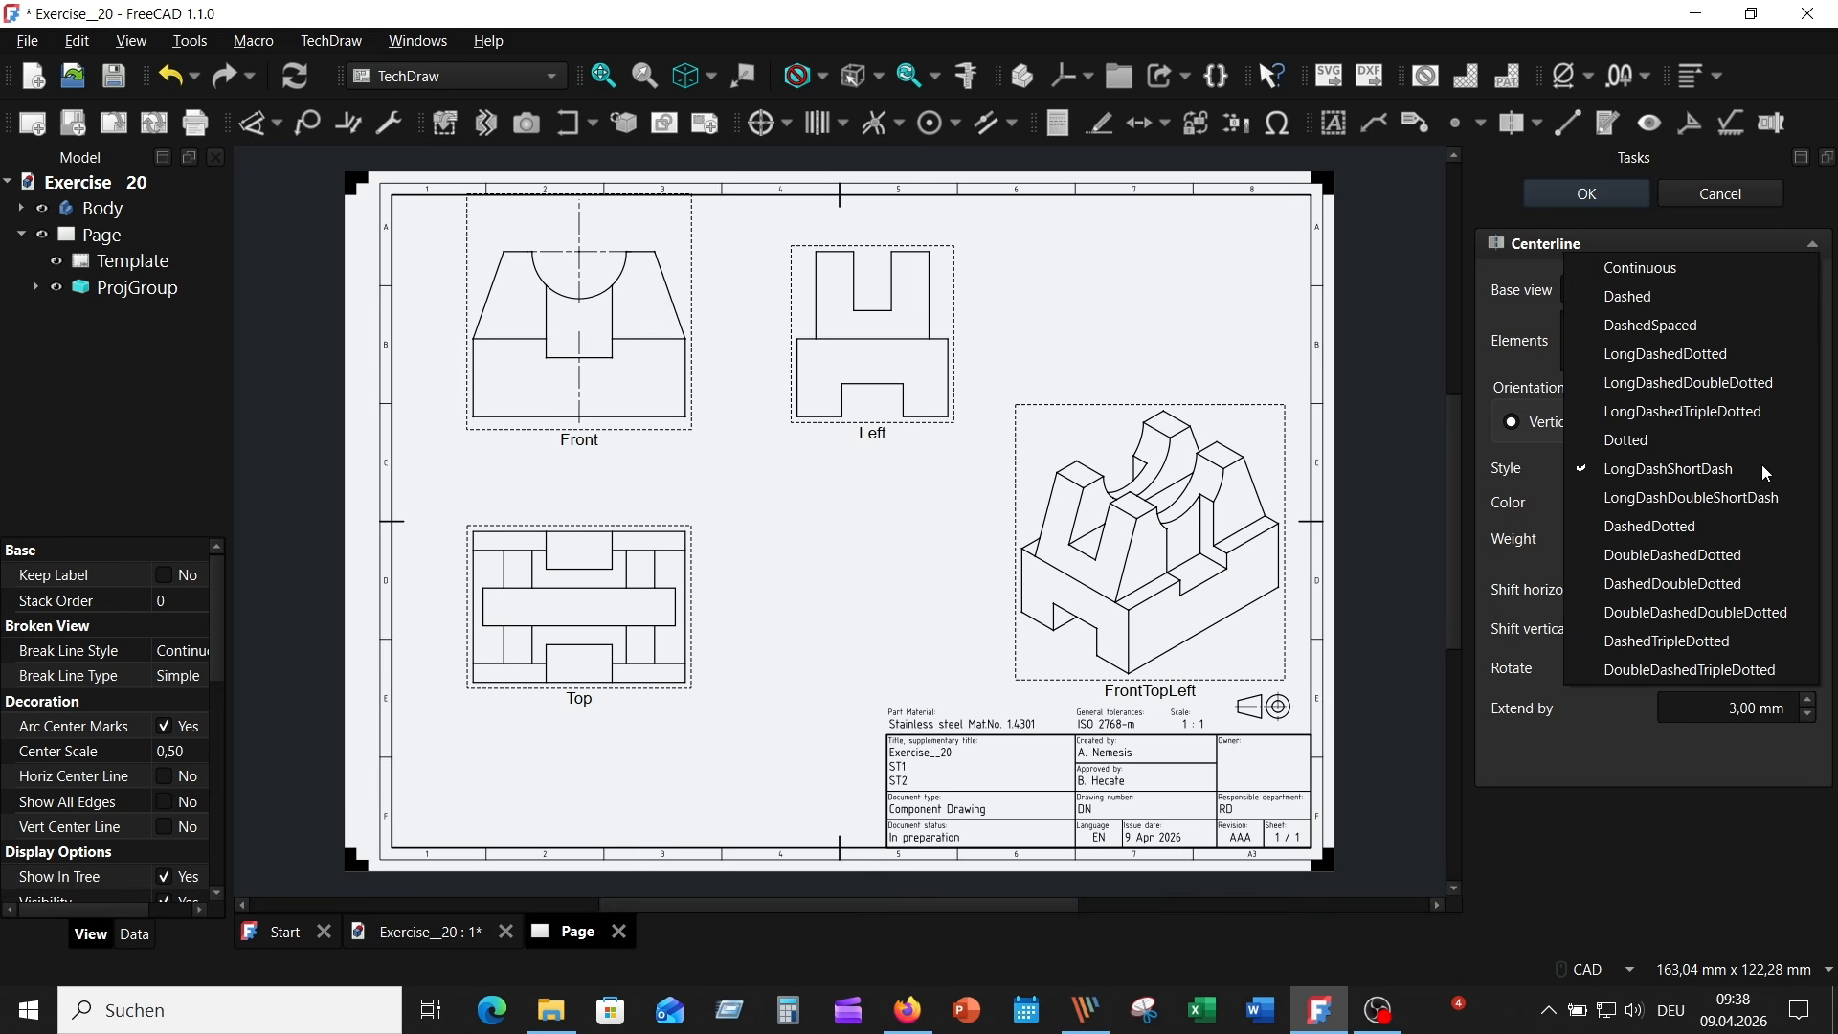
click(1710, 465)
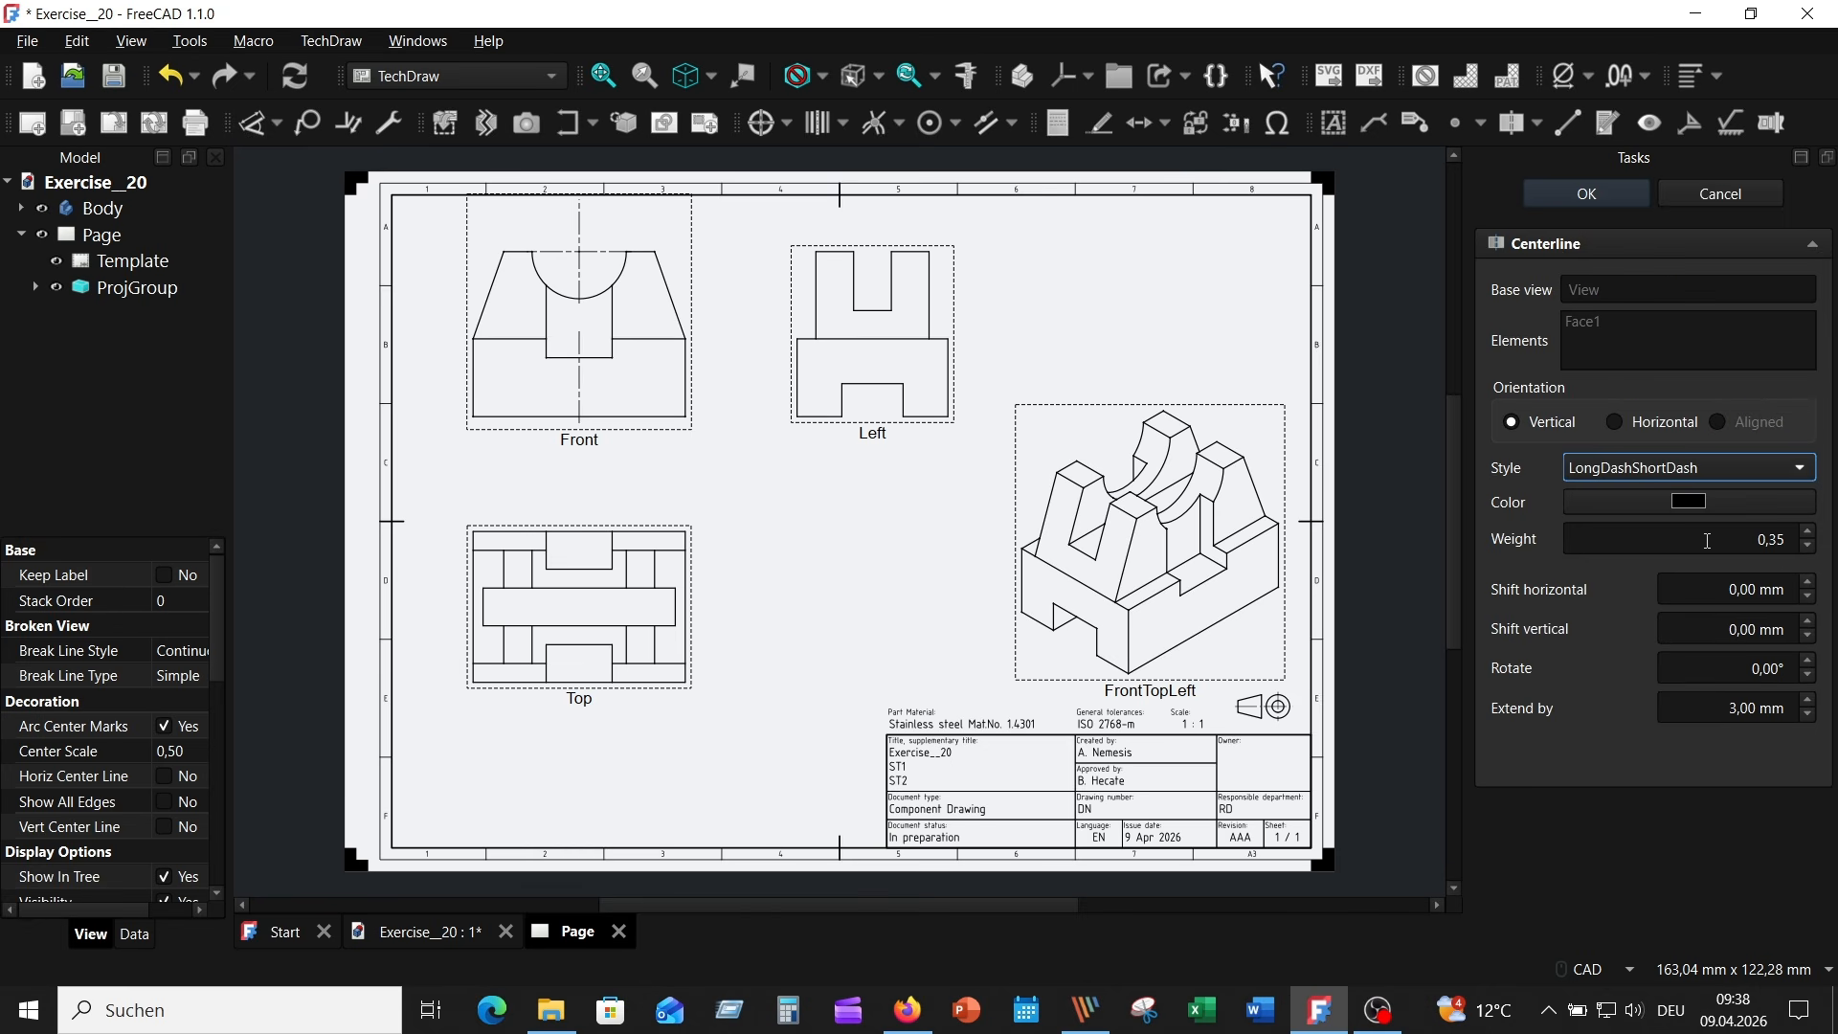
click(1809, 547)
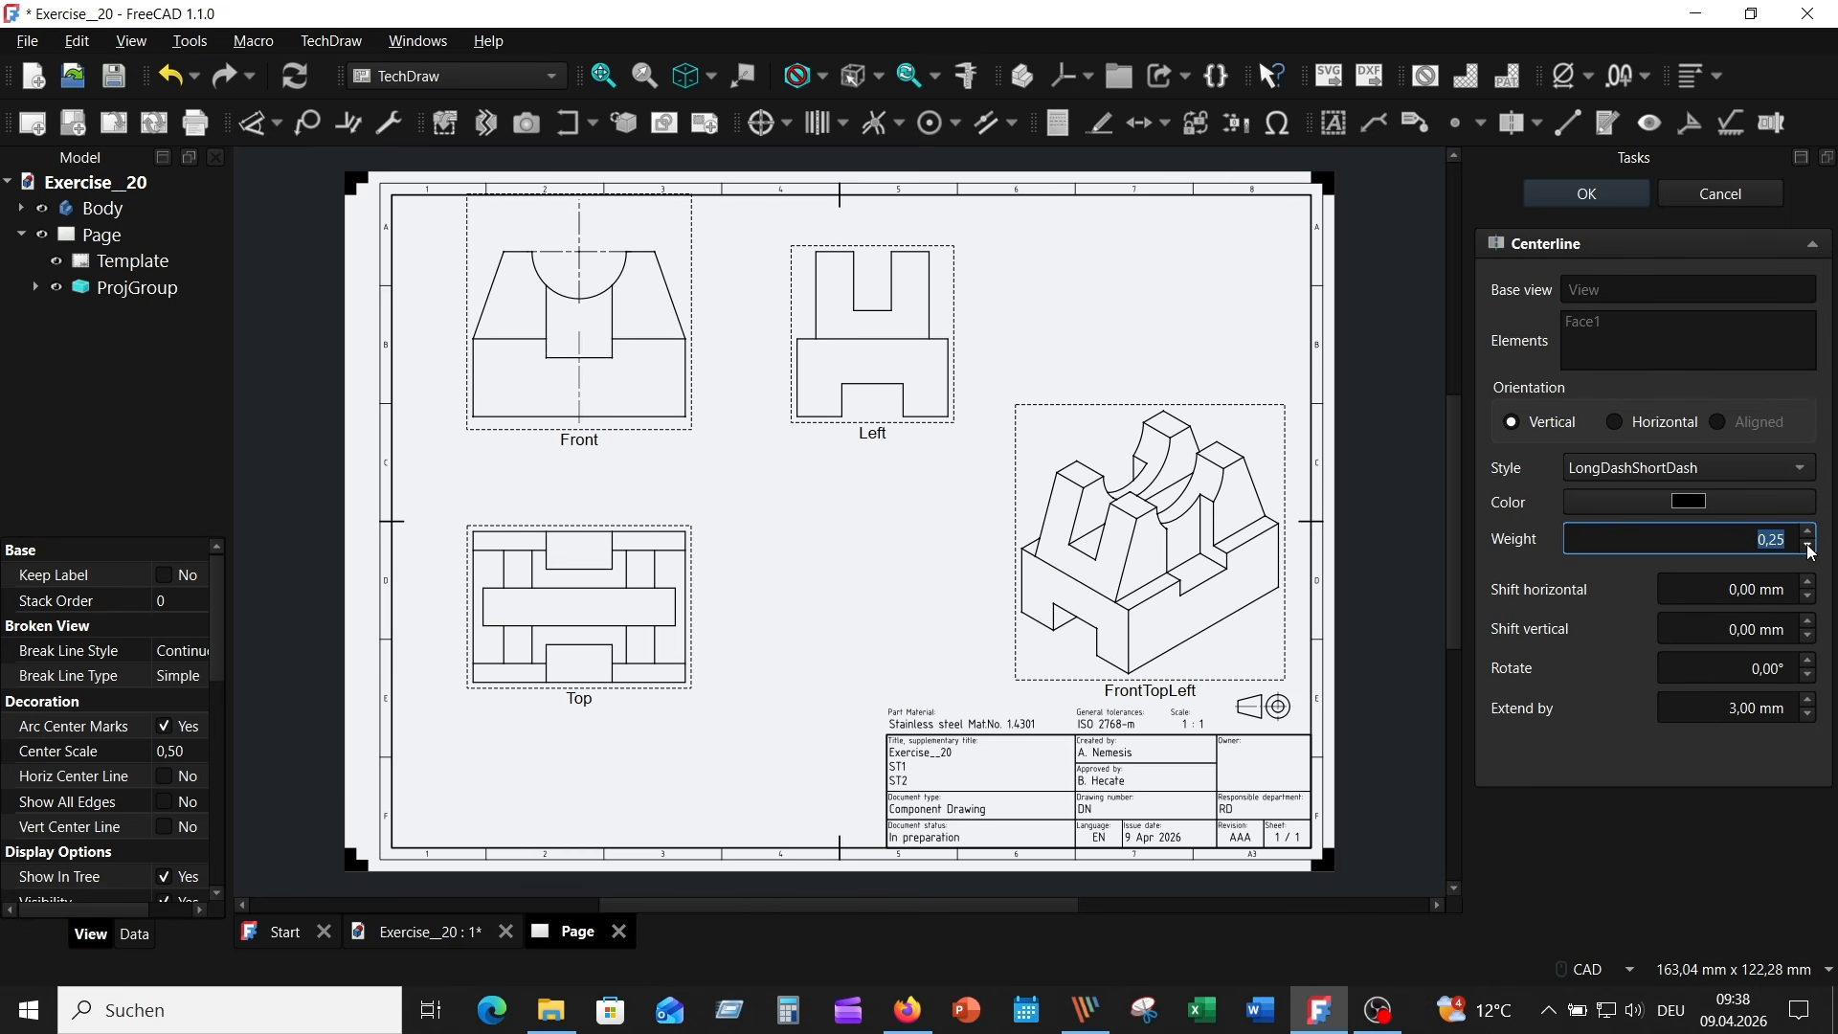
click(1809, 702)
click(1809, 702)
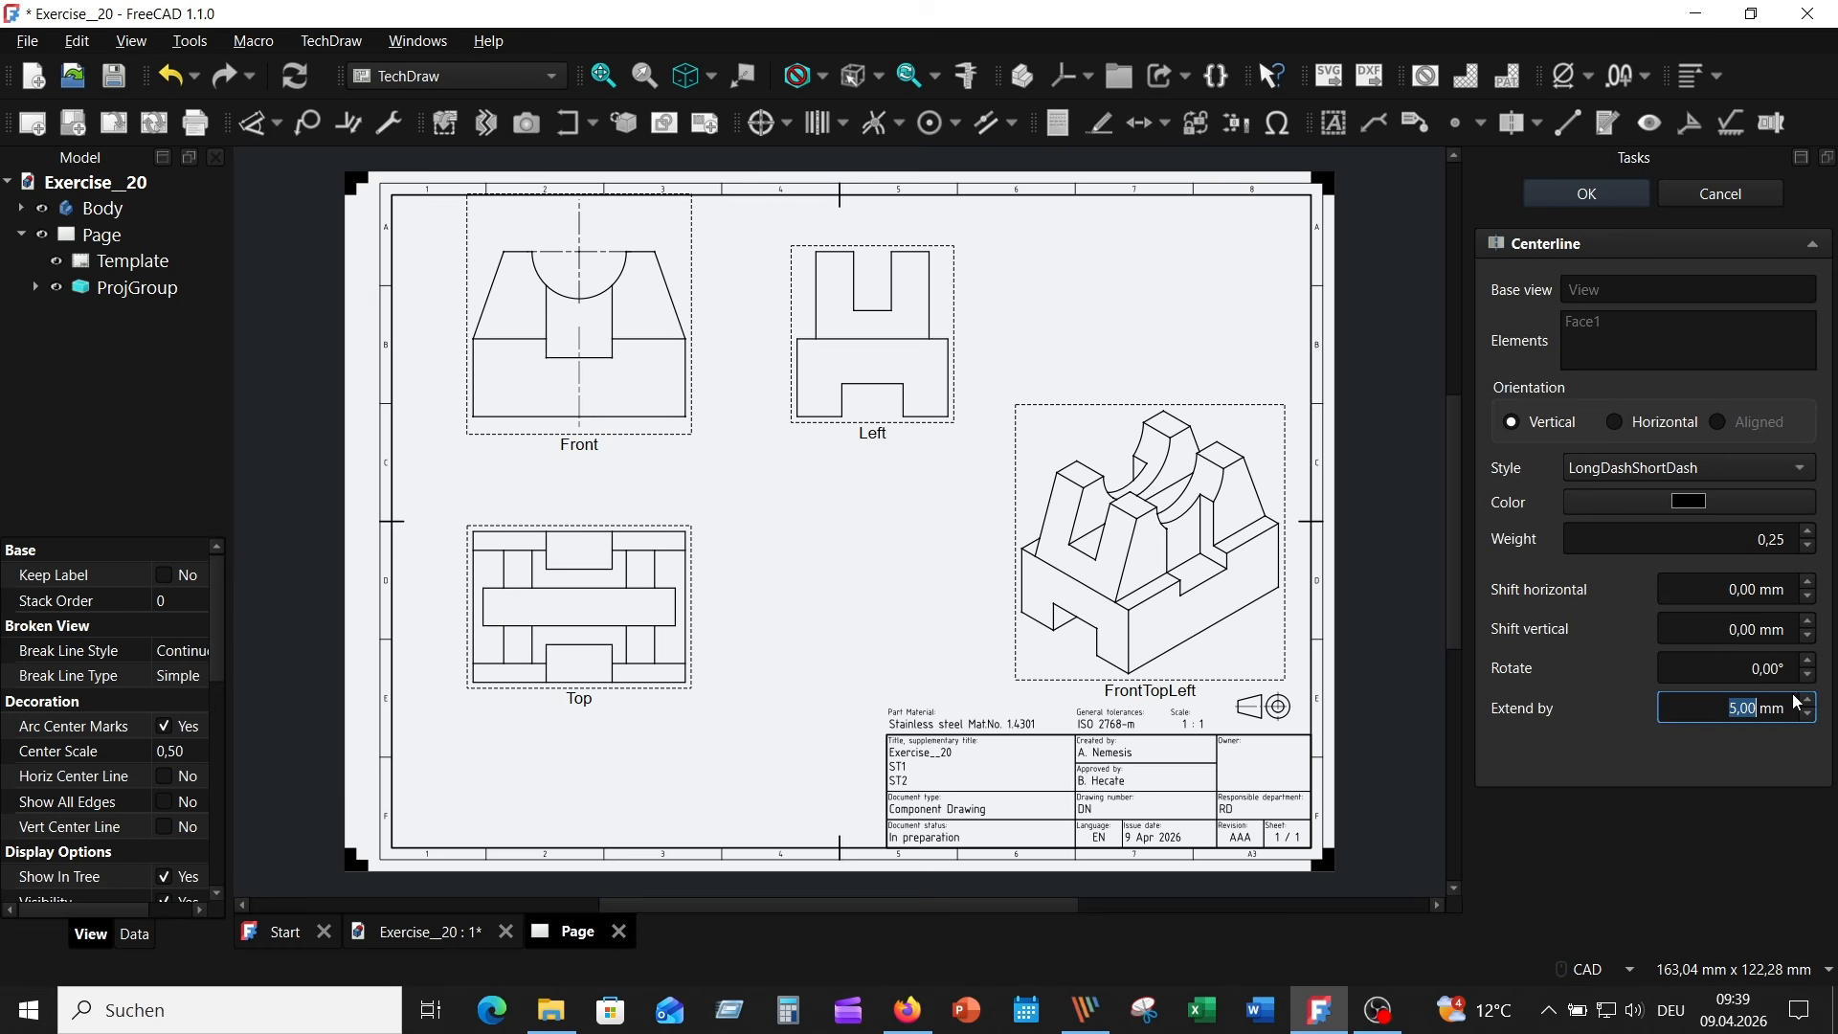
click(1604, 201)
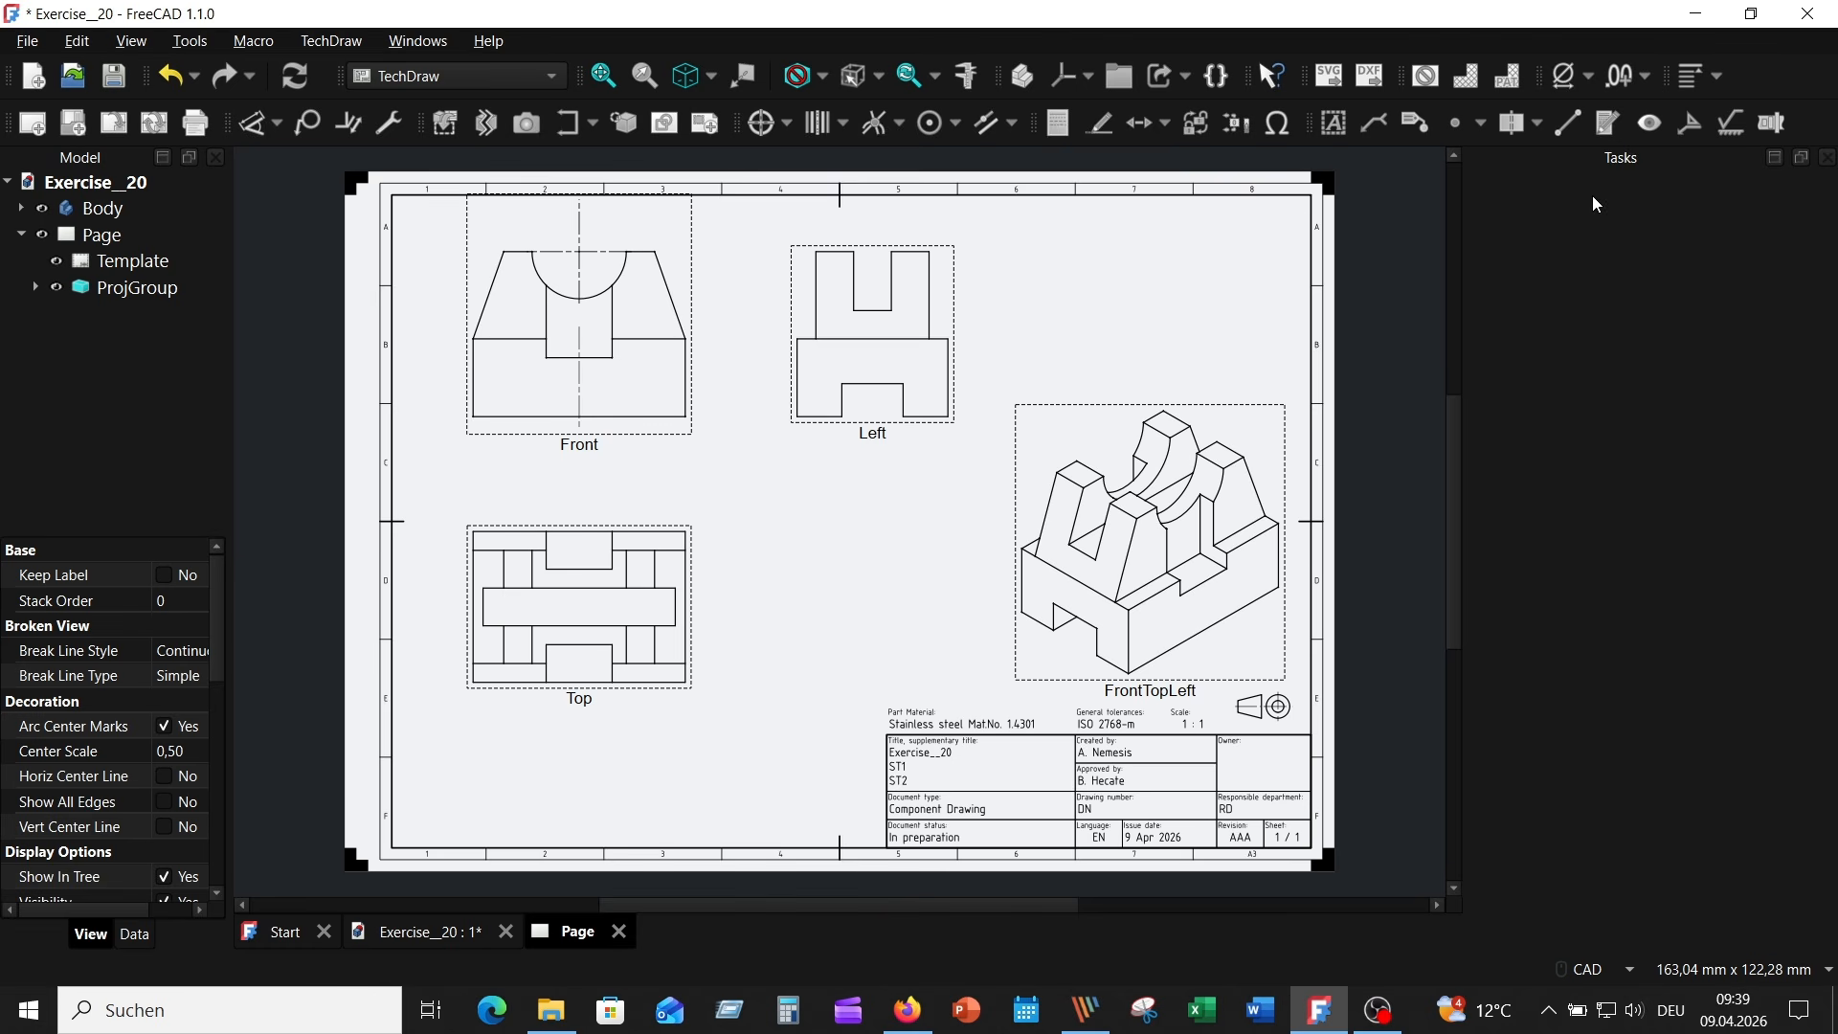
- Add a vertical centerline with weight 0,25 between the two outer vertical edges of the Left view's upper part
click(930, 282)
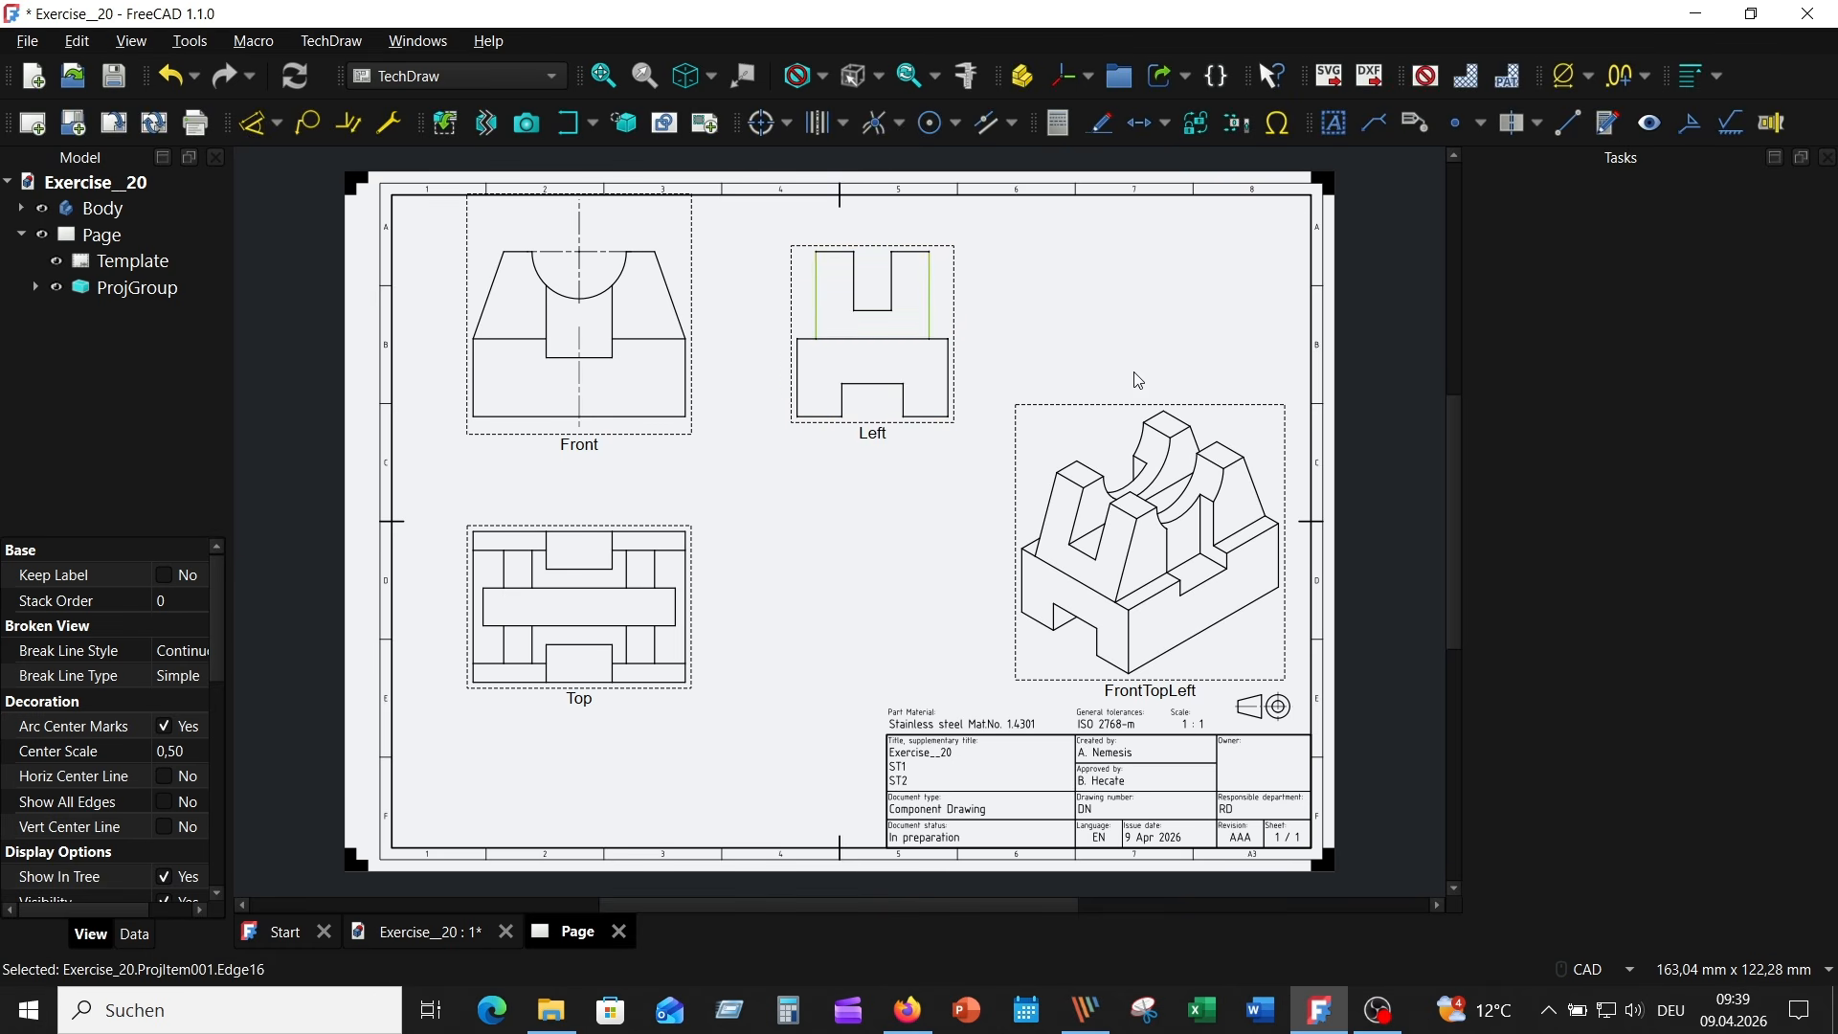
click(1537, 123)
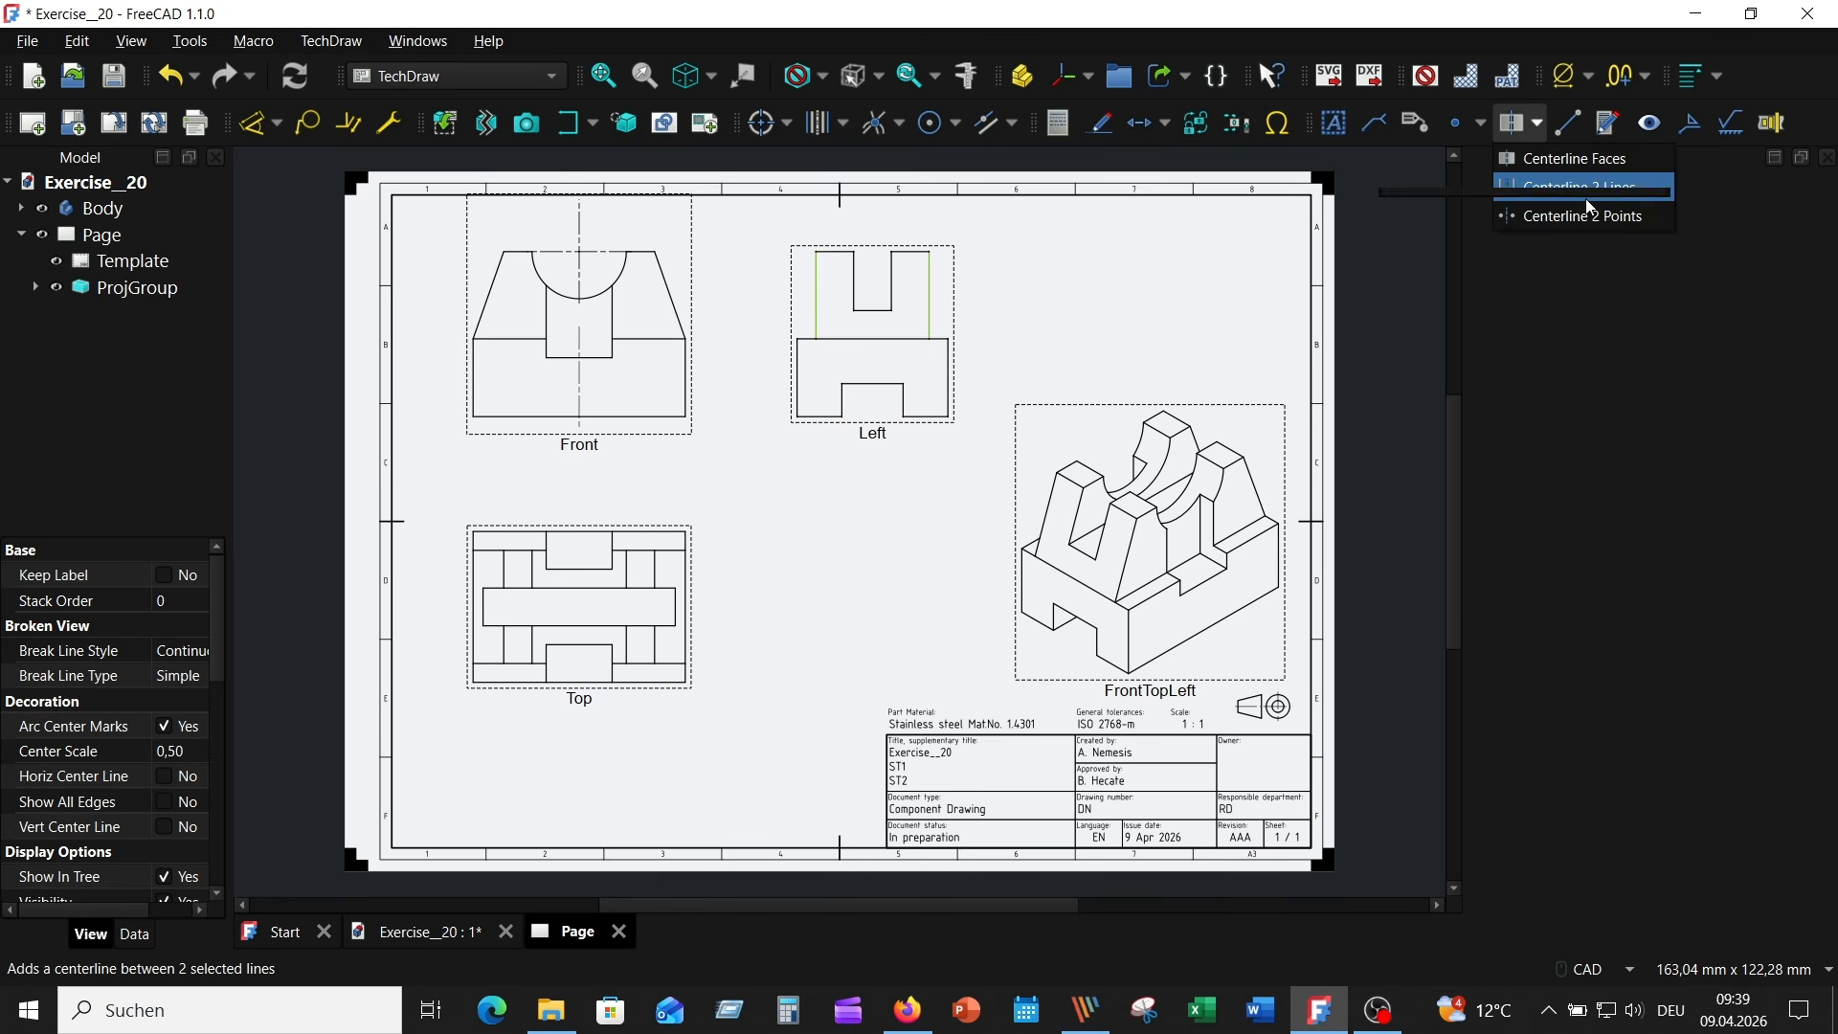
click(1580, 191)
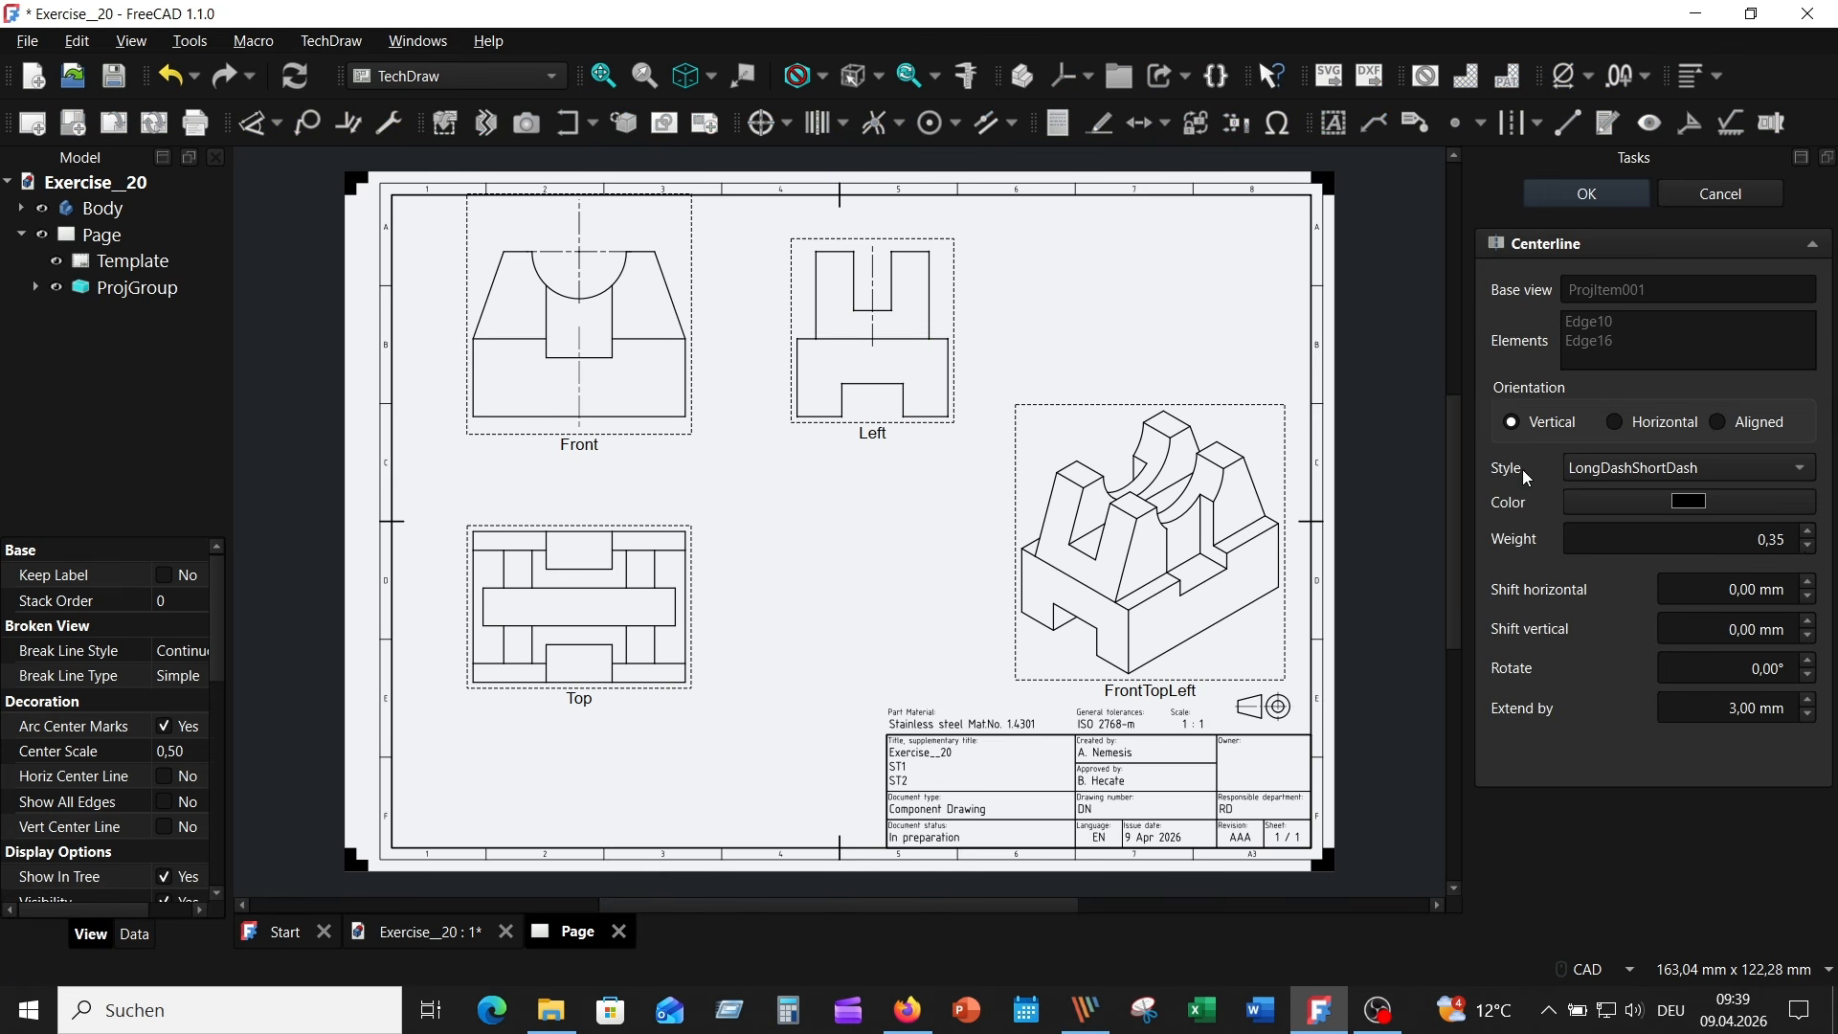
click(1814, 547)
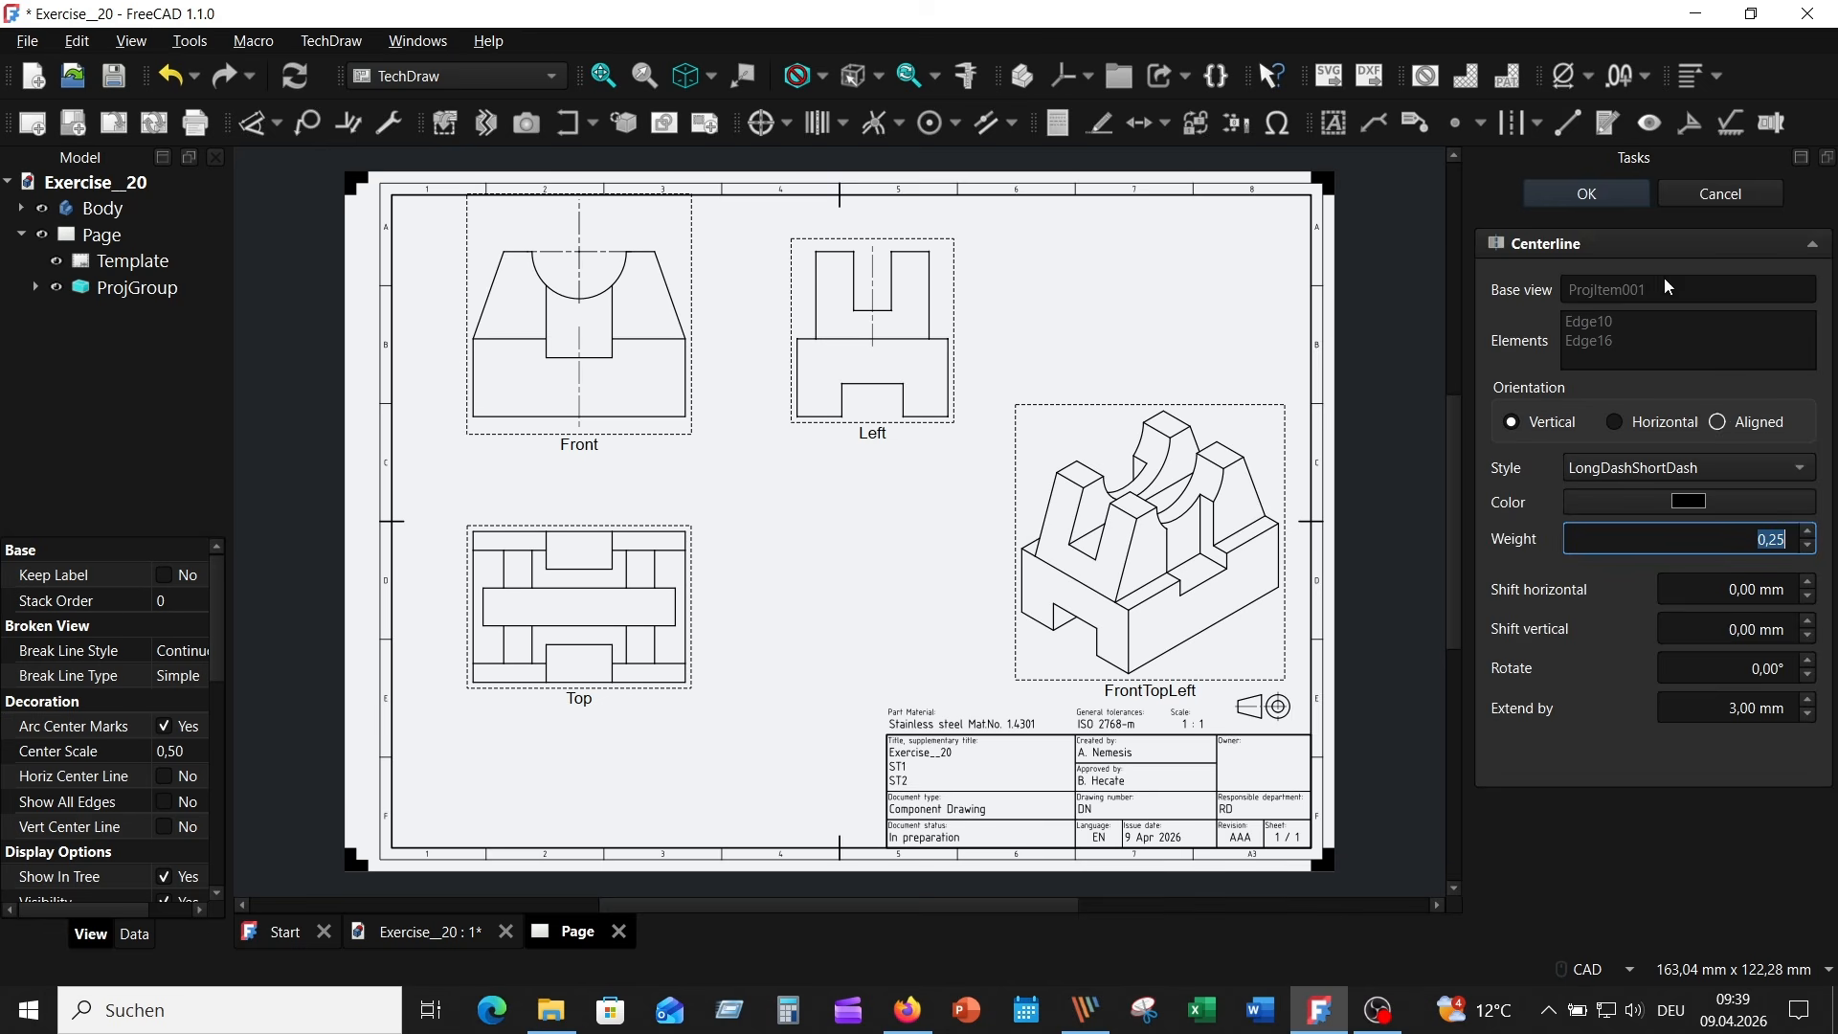
key(Return)
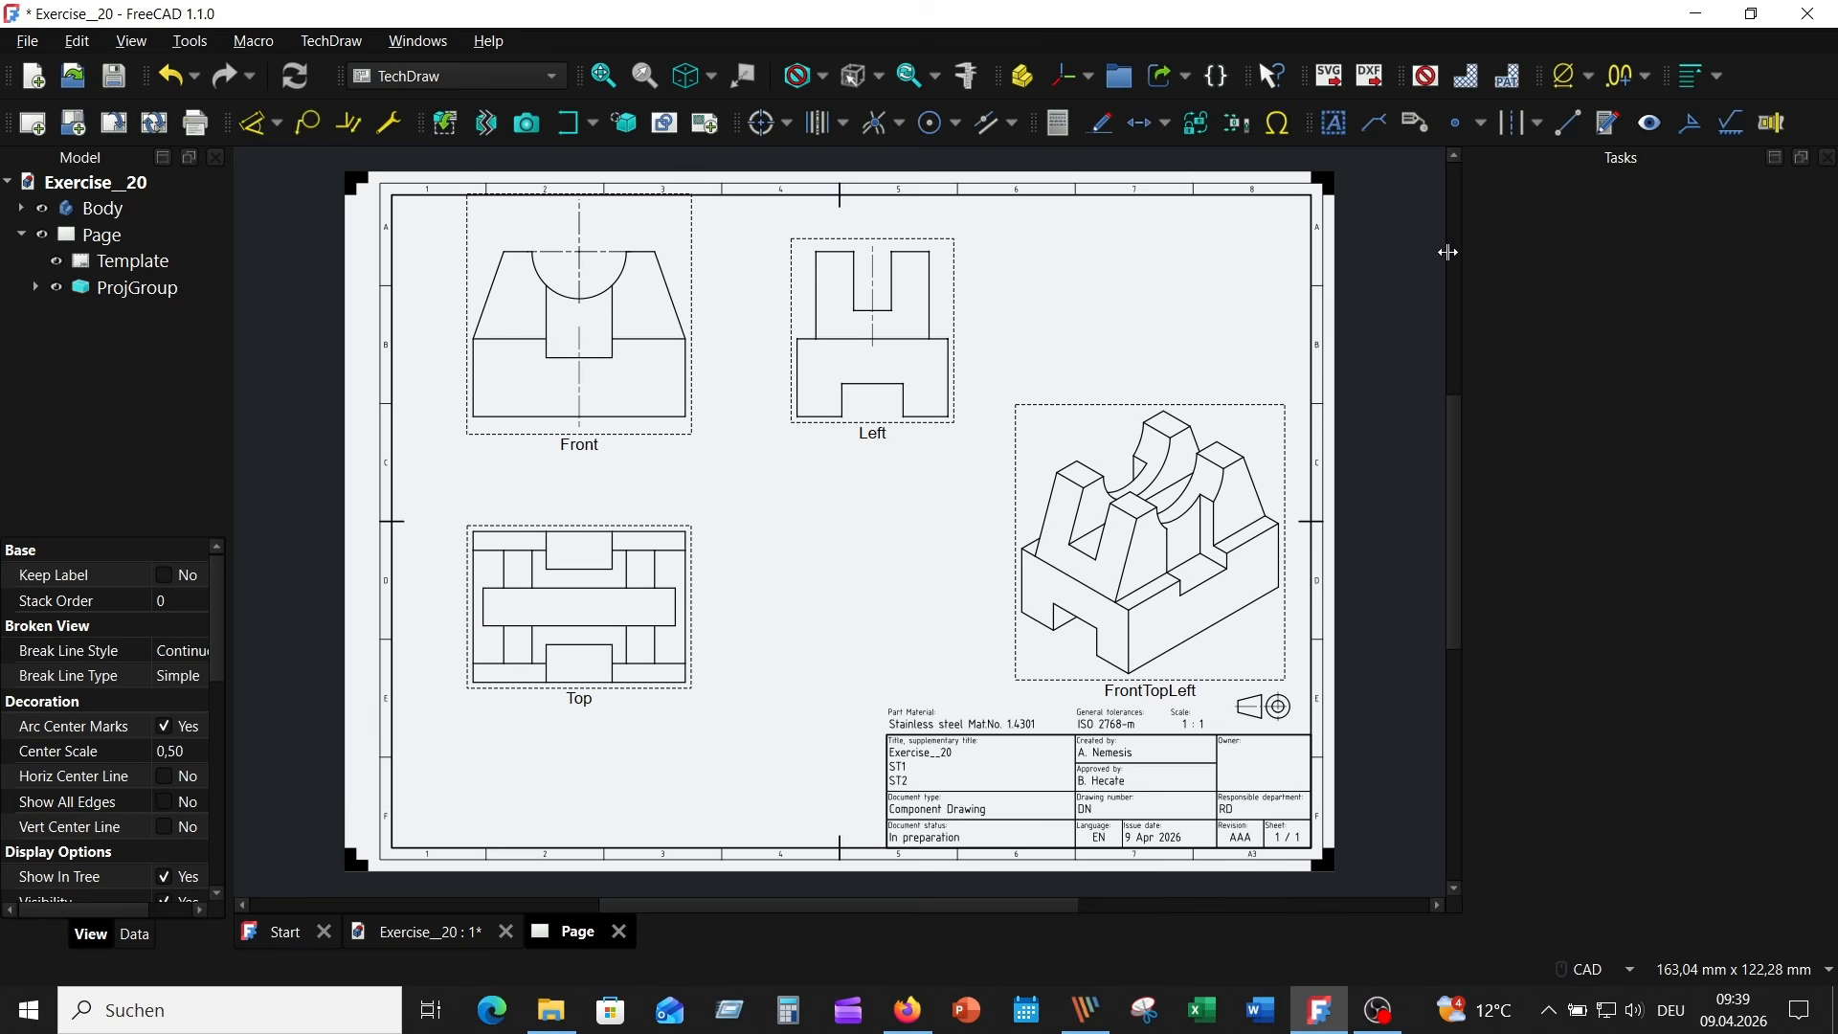
- Add a vertical centerline between the two outer vertical edges of the base in the Left view
click(950, 386)
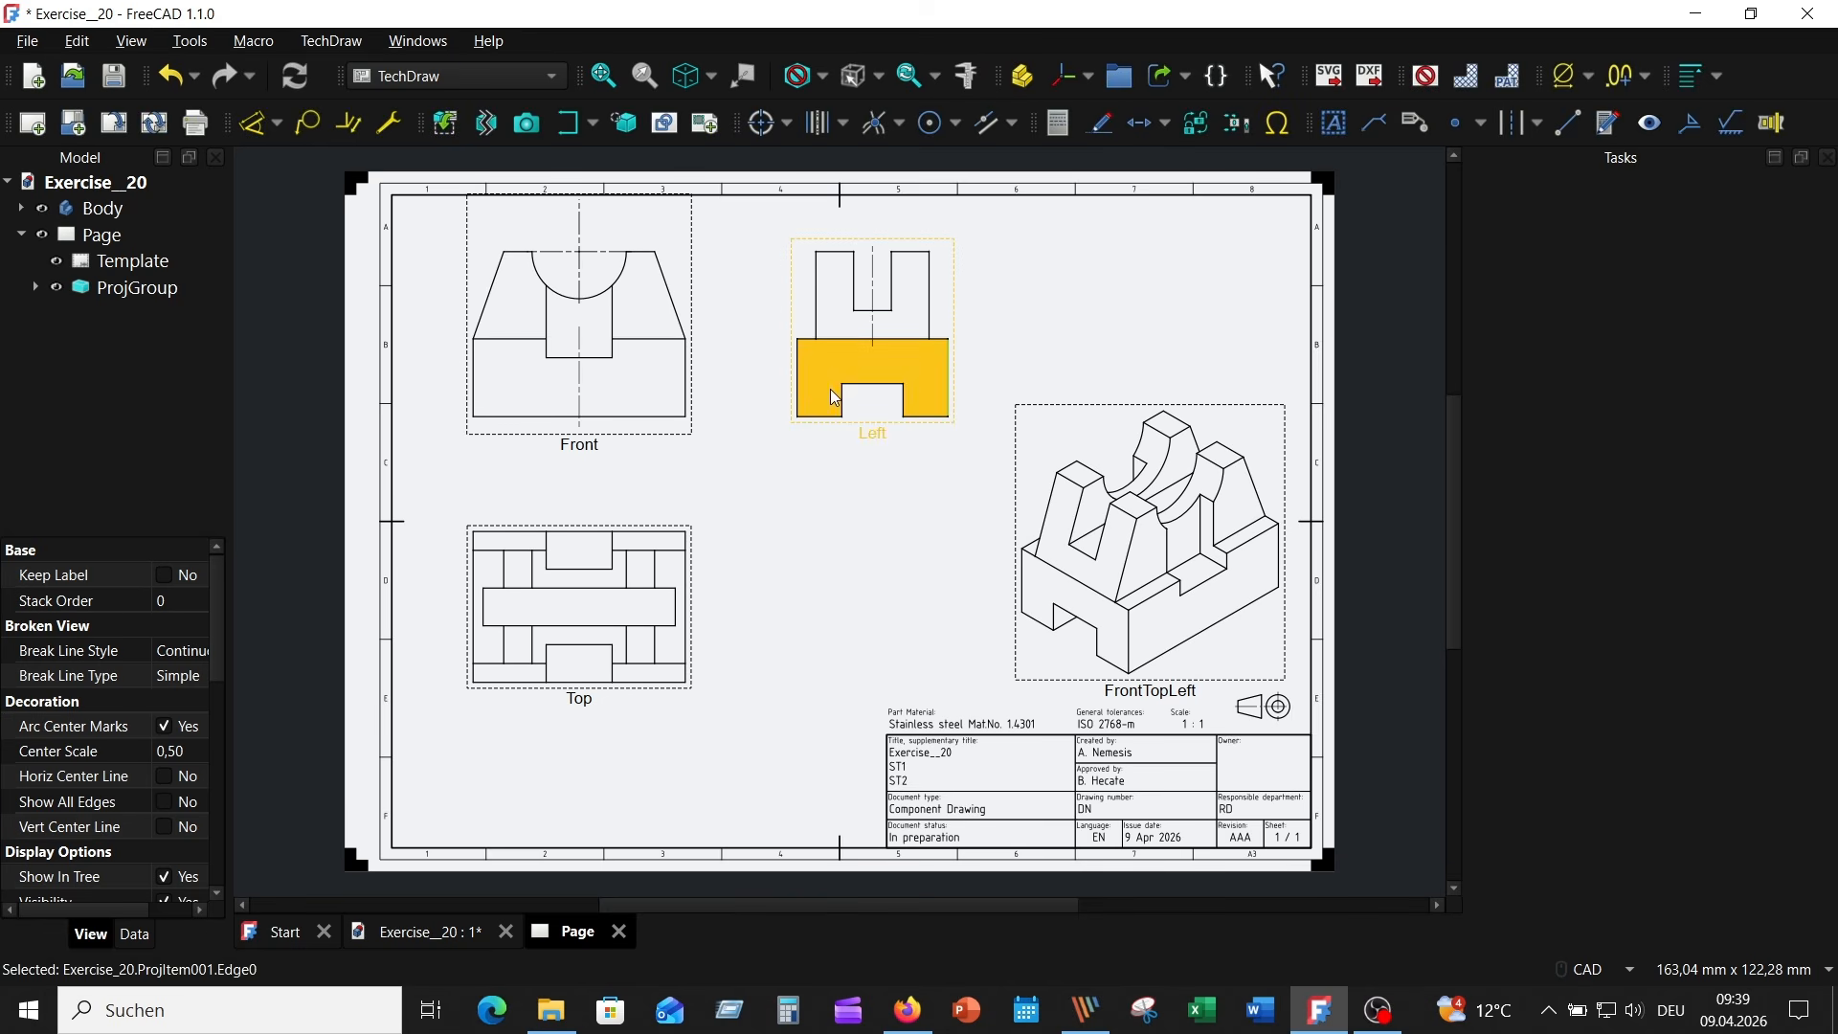
ctrl+click(798, 370)
click(1514, 123)
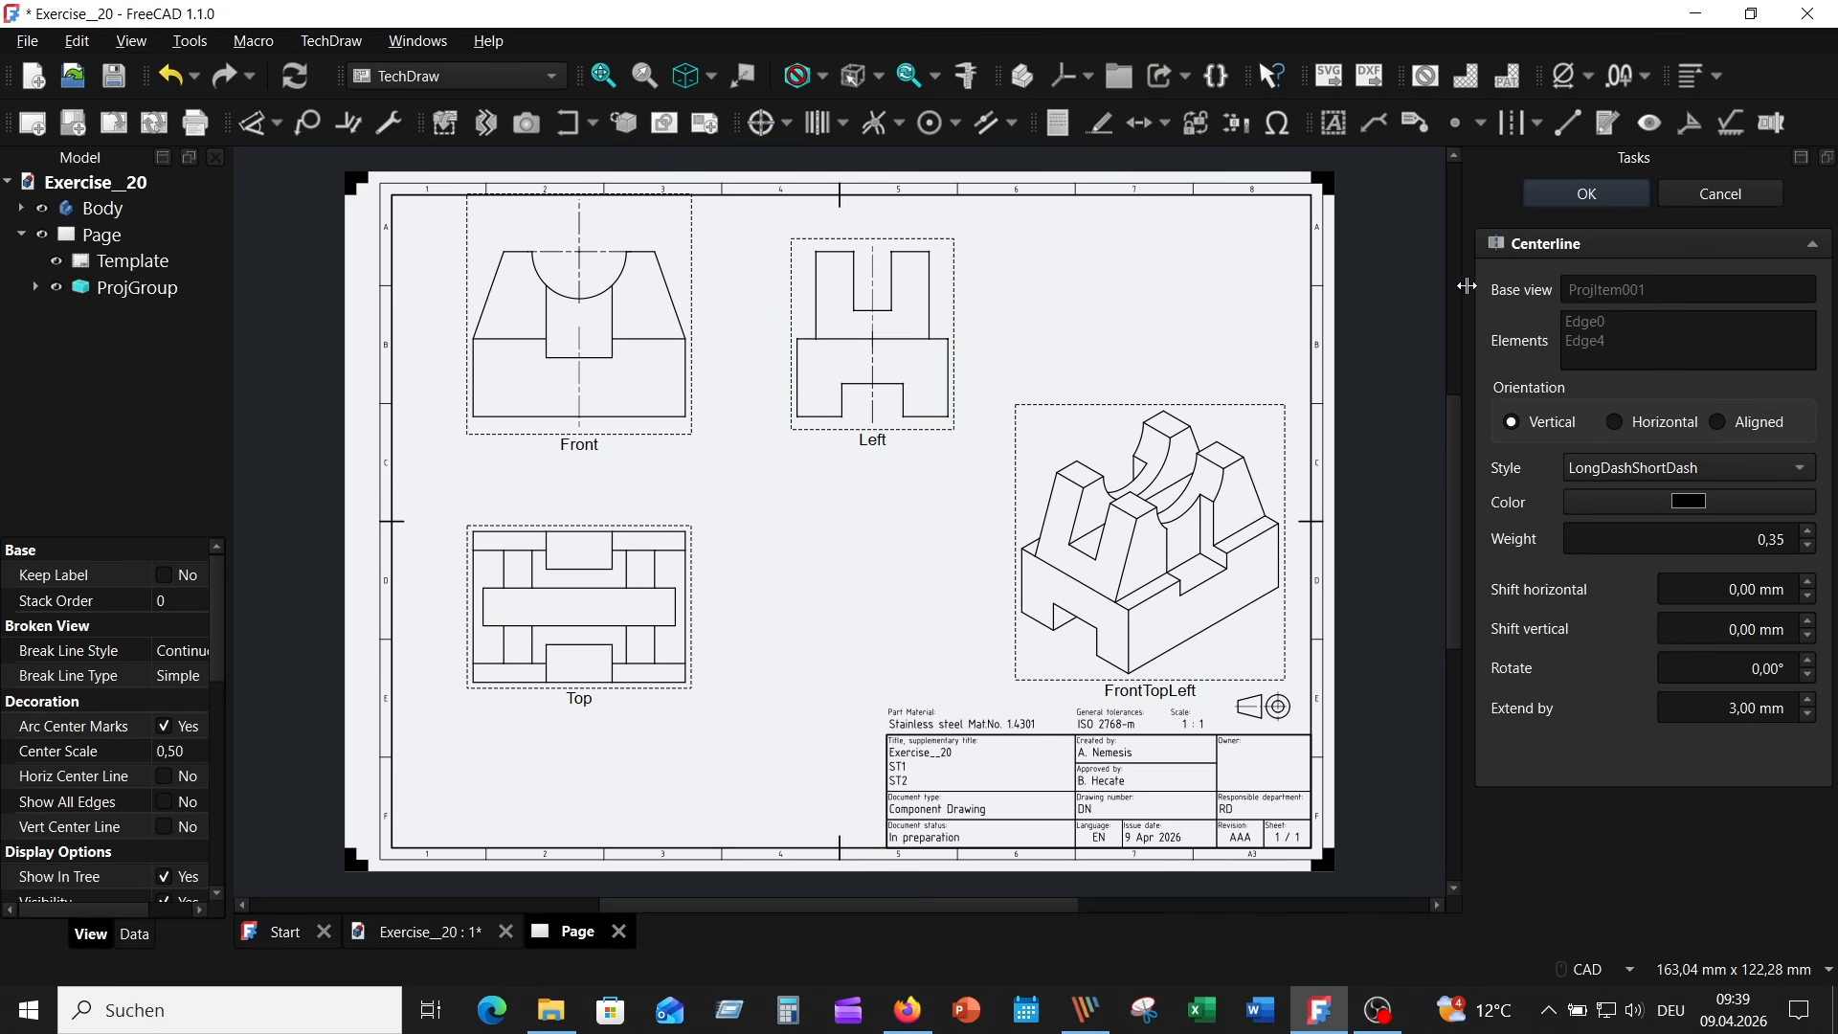
click(1580, 192)
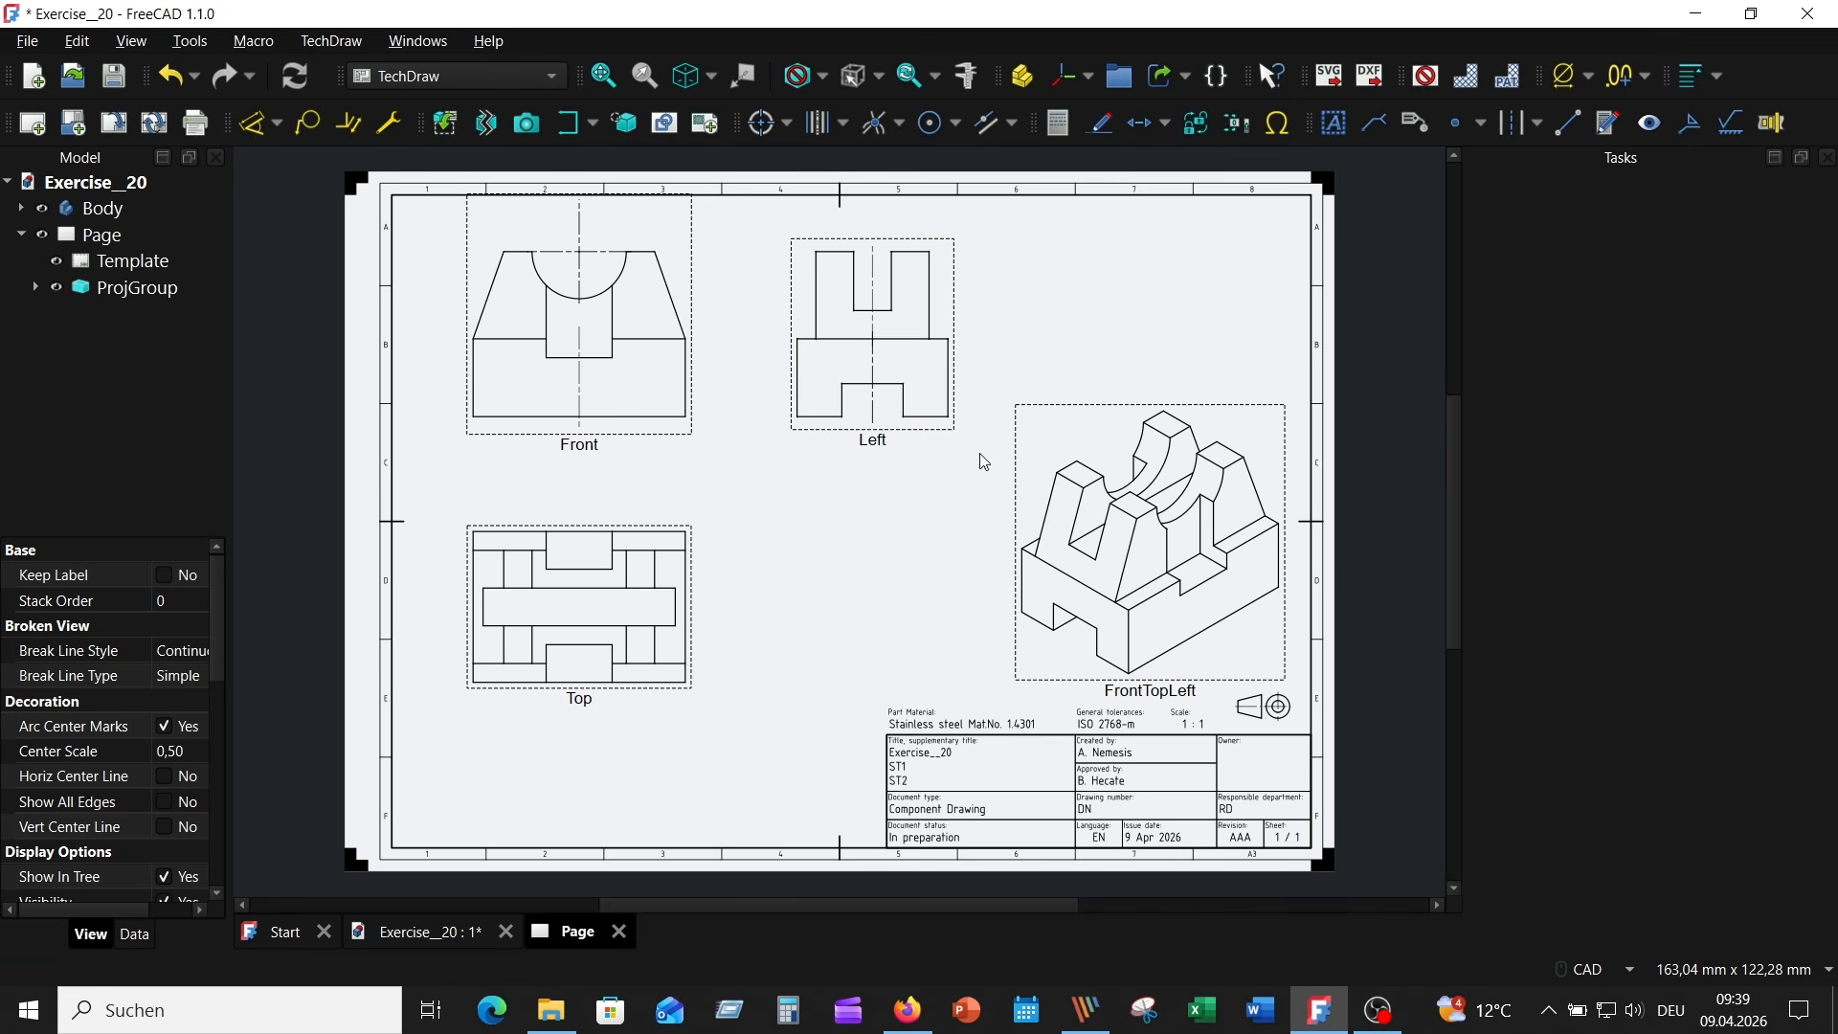
- Add a horizontal centerline between the Top view's two long middle edges, with weight 0,25 and a 30 mm extension
scroll(689, 688, up, 2)
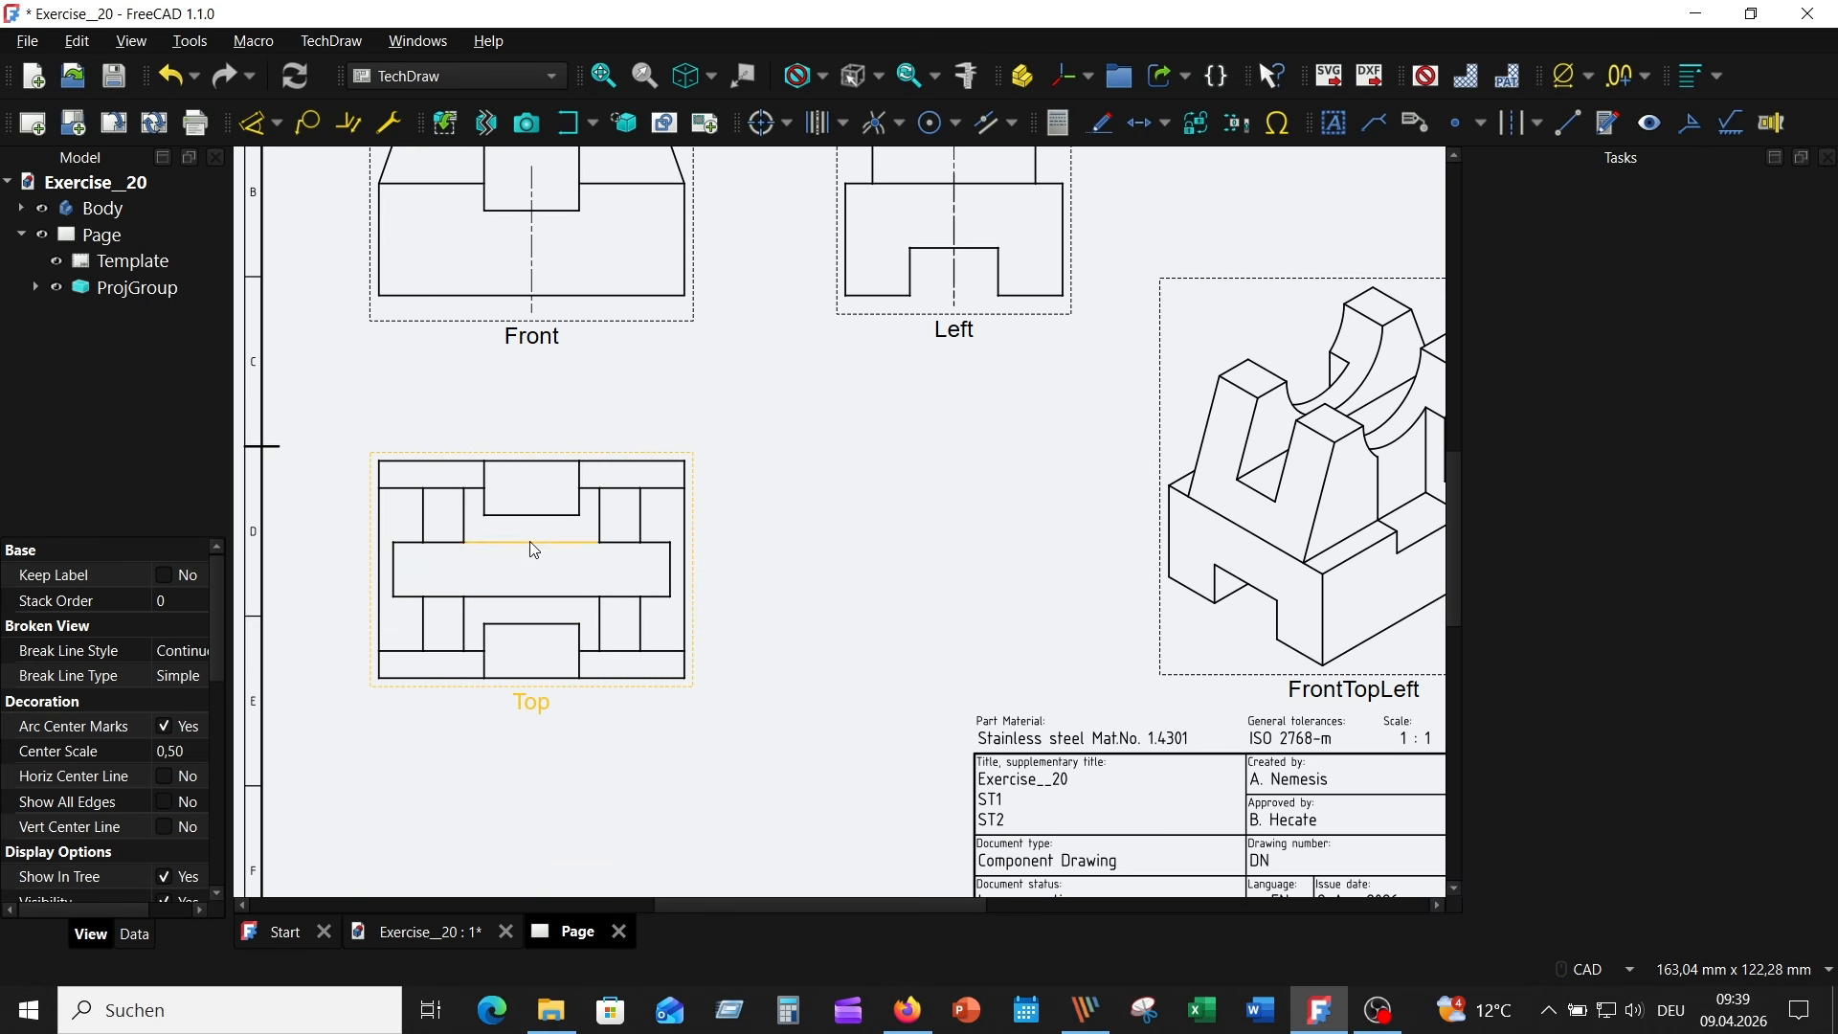
click(532, 543)
ctrl+click(530, 596)
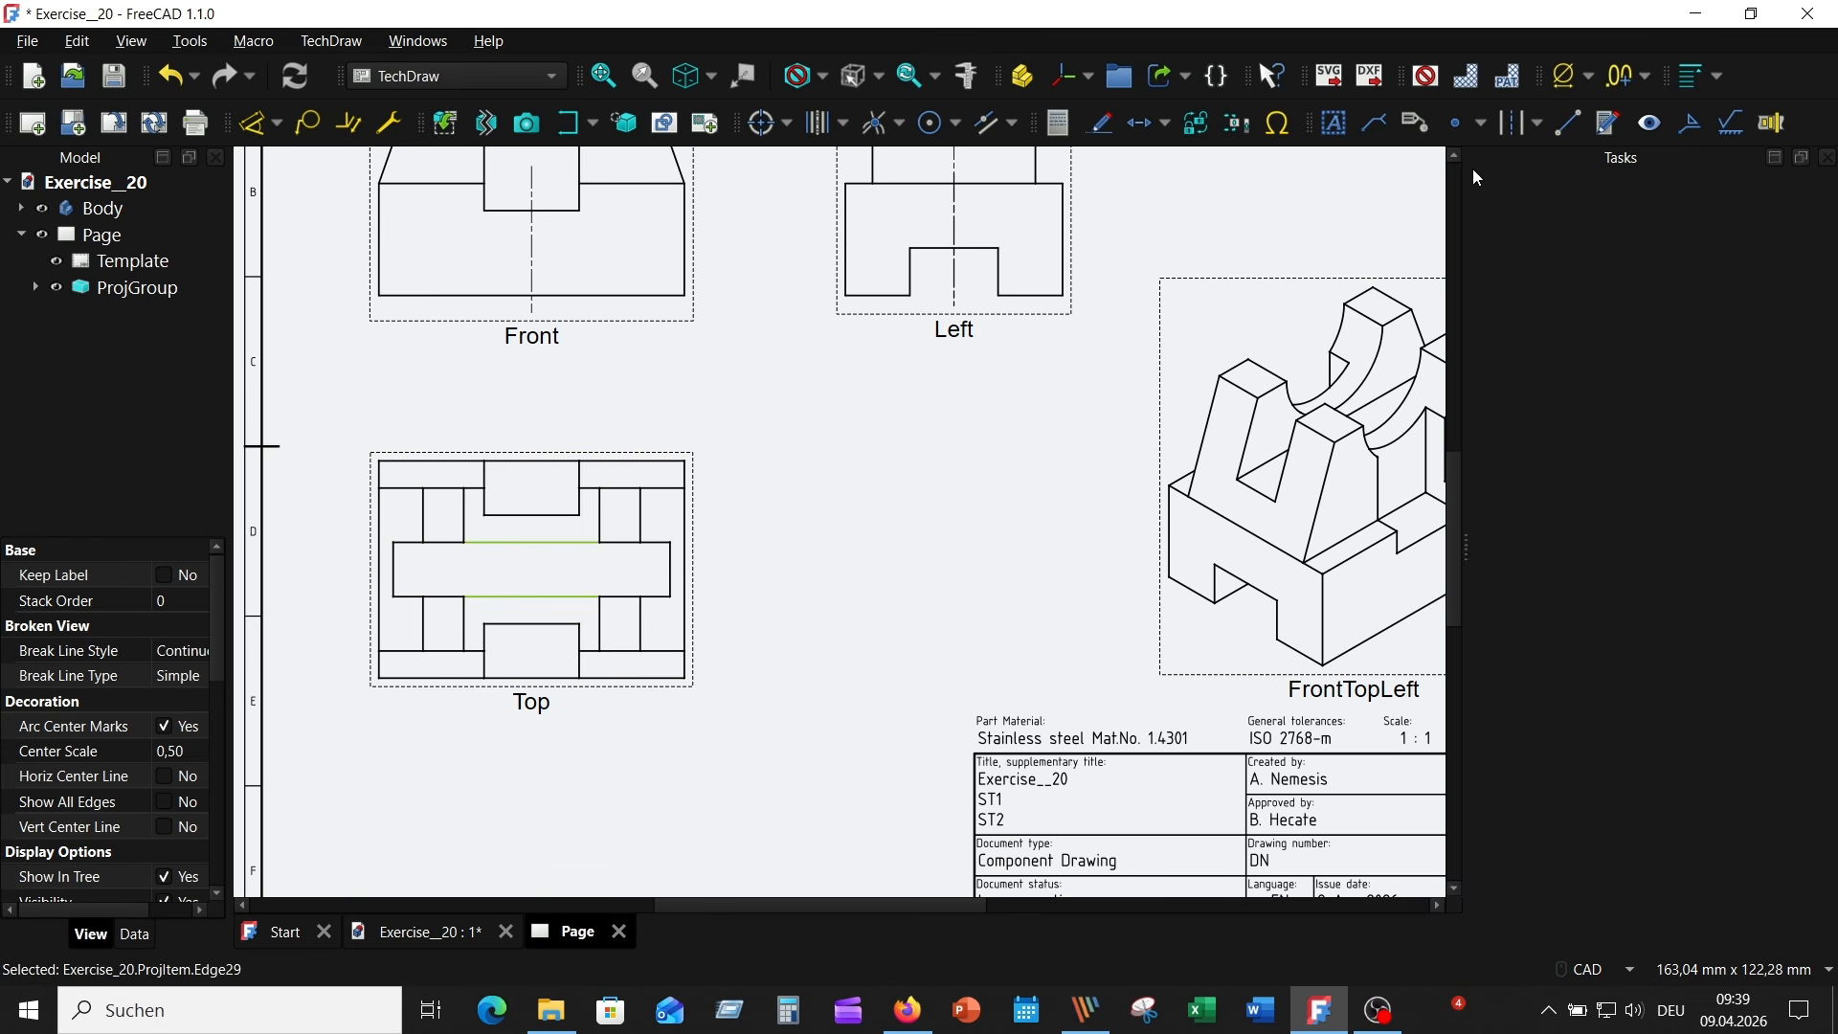
click(1538, 126)
click(1575, 188)
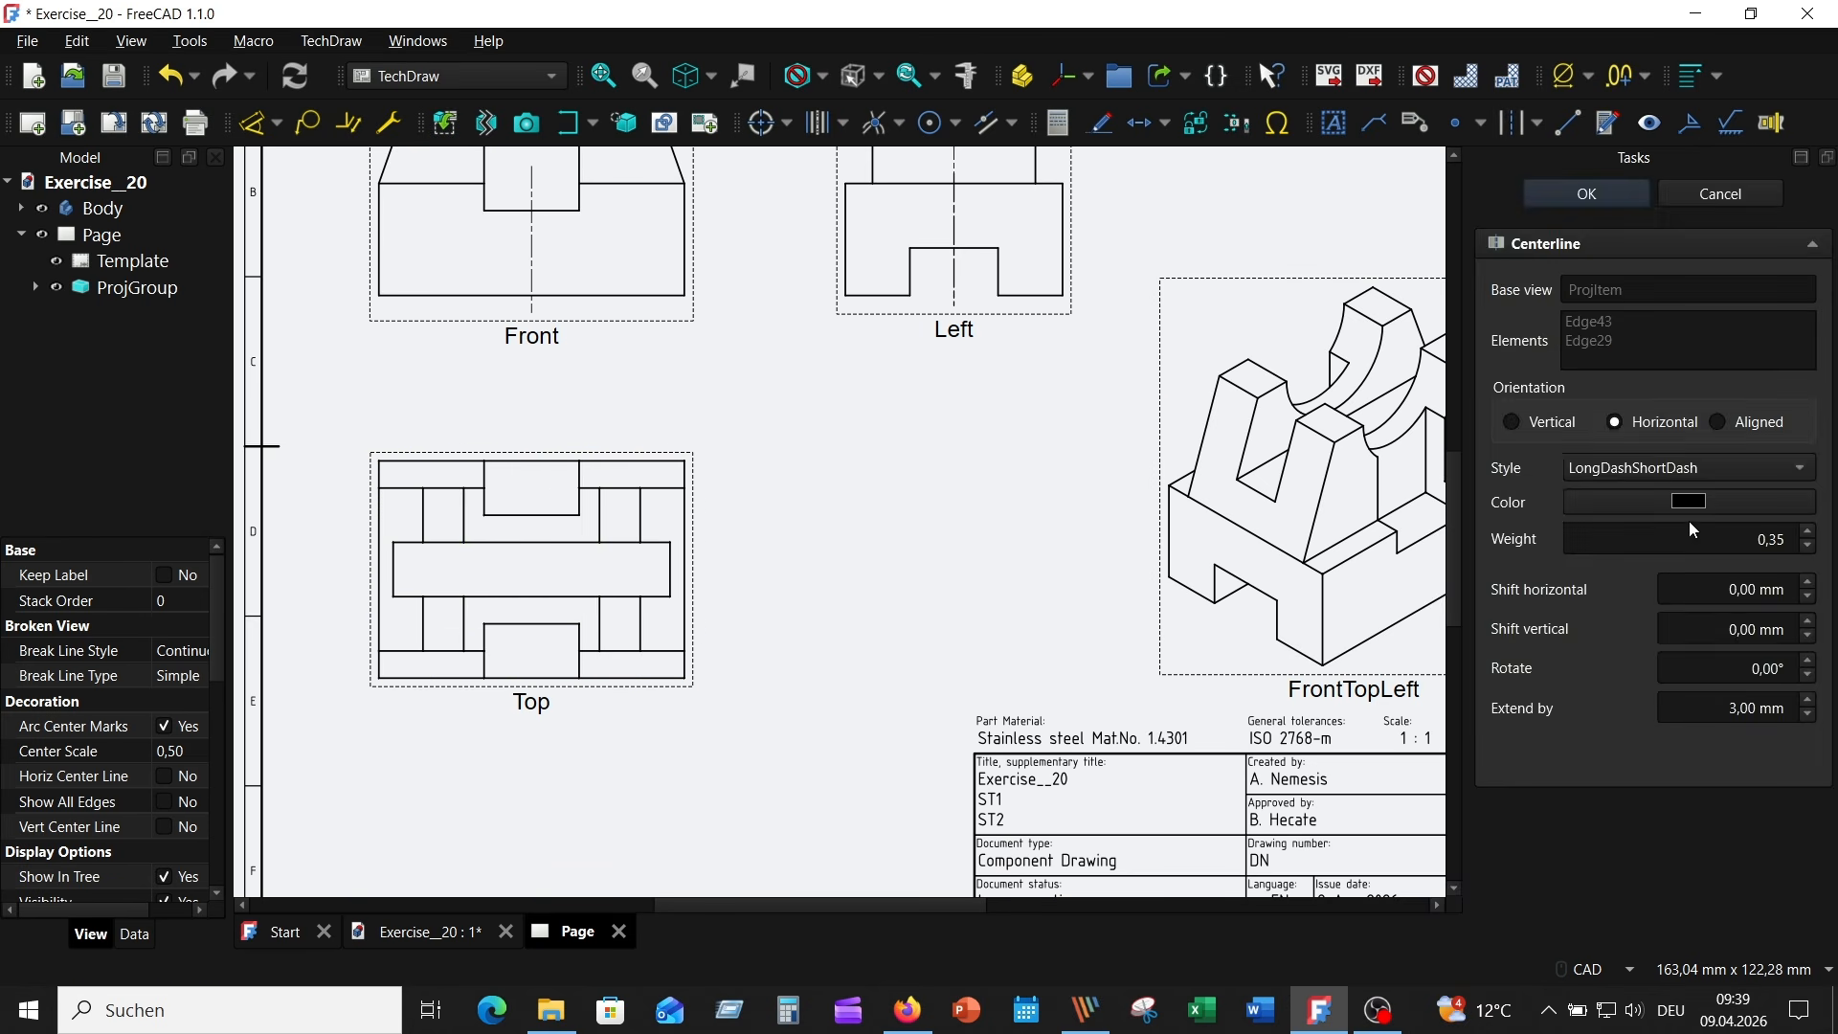
click(1810, 550)
click(1811, 702)
click(1810, 702)
click(1810, 701)
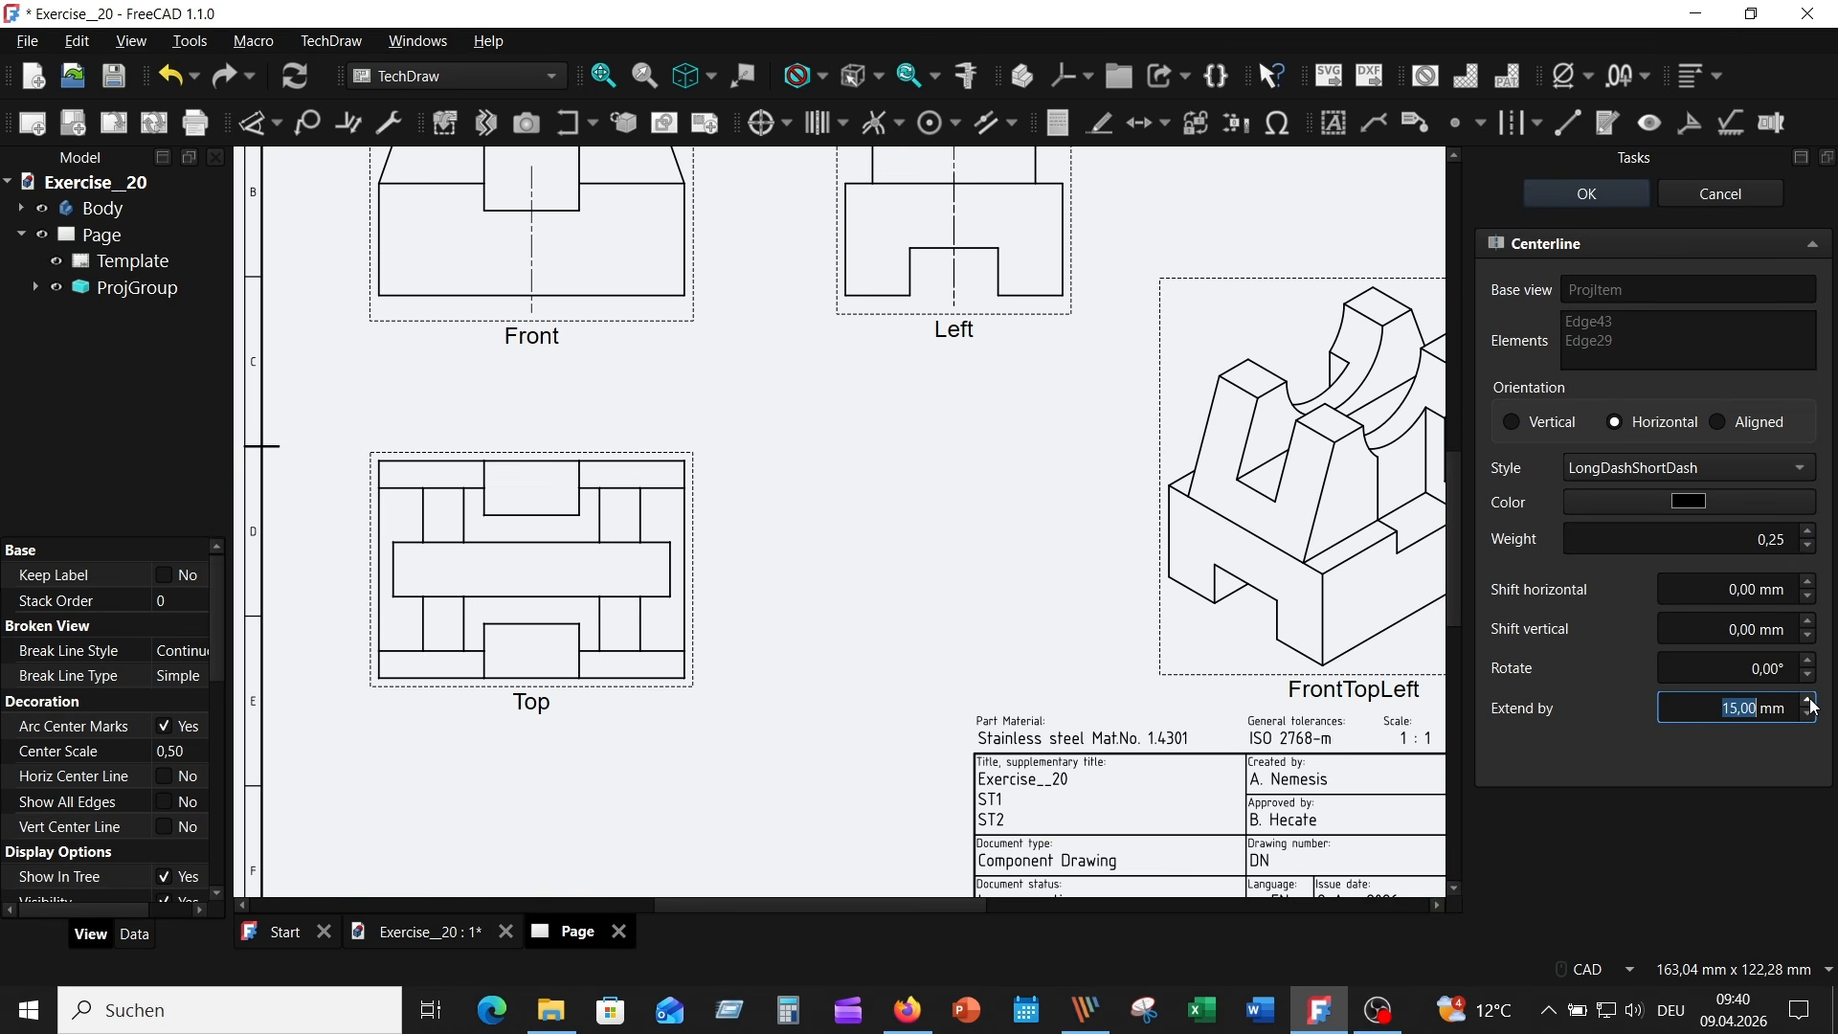
click(1810, 703)
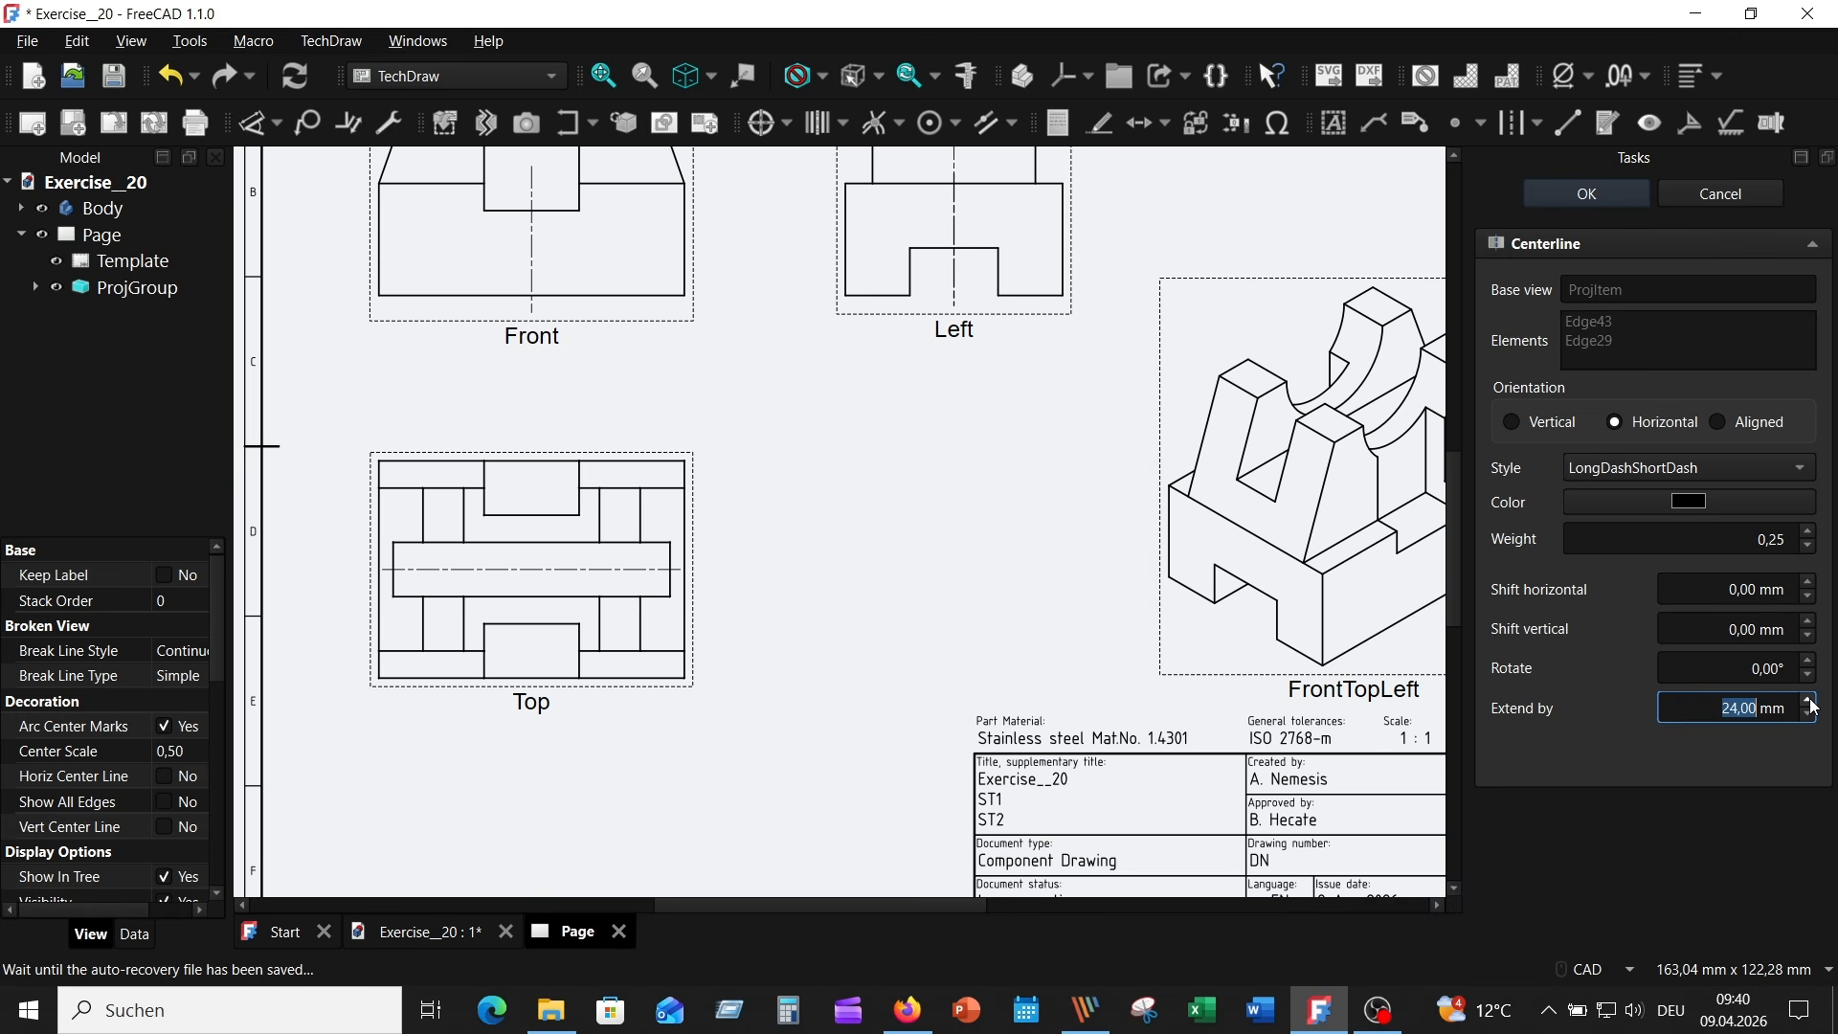
click(1809, 702)
click(1808, 702)
click(1809, 701)
click(1809, 701)
click(1808, 701)
click(1809, 702)
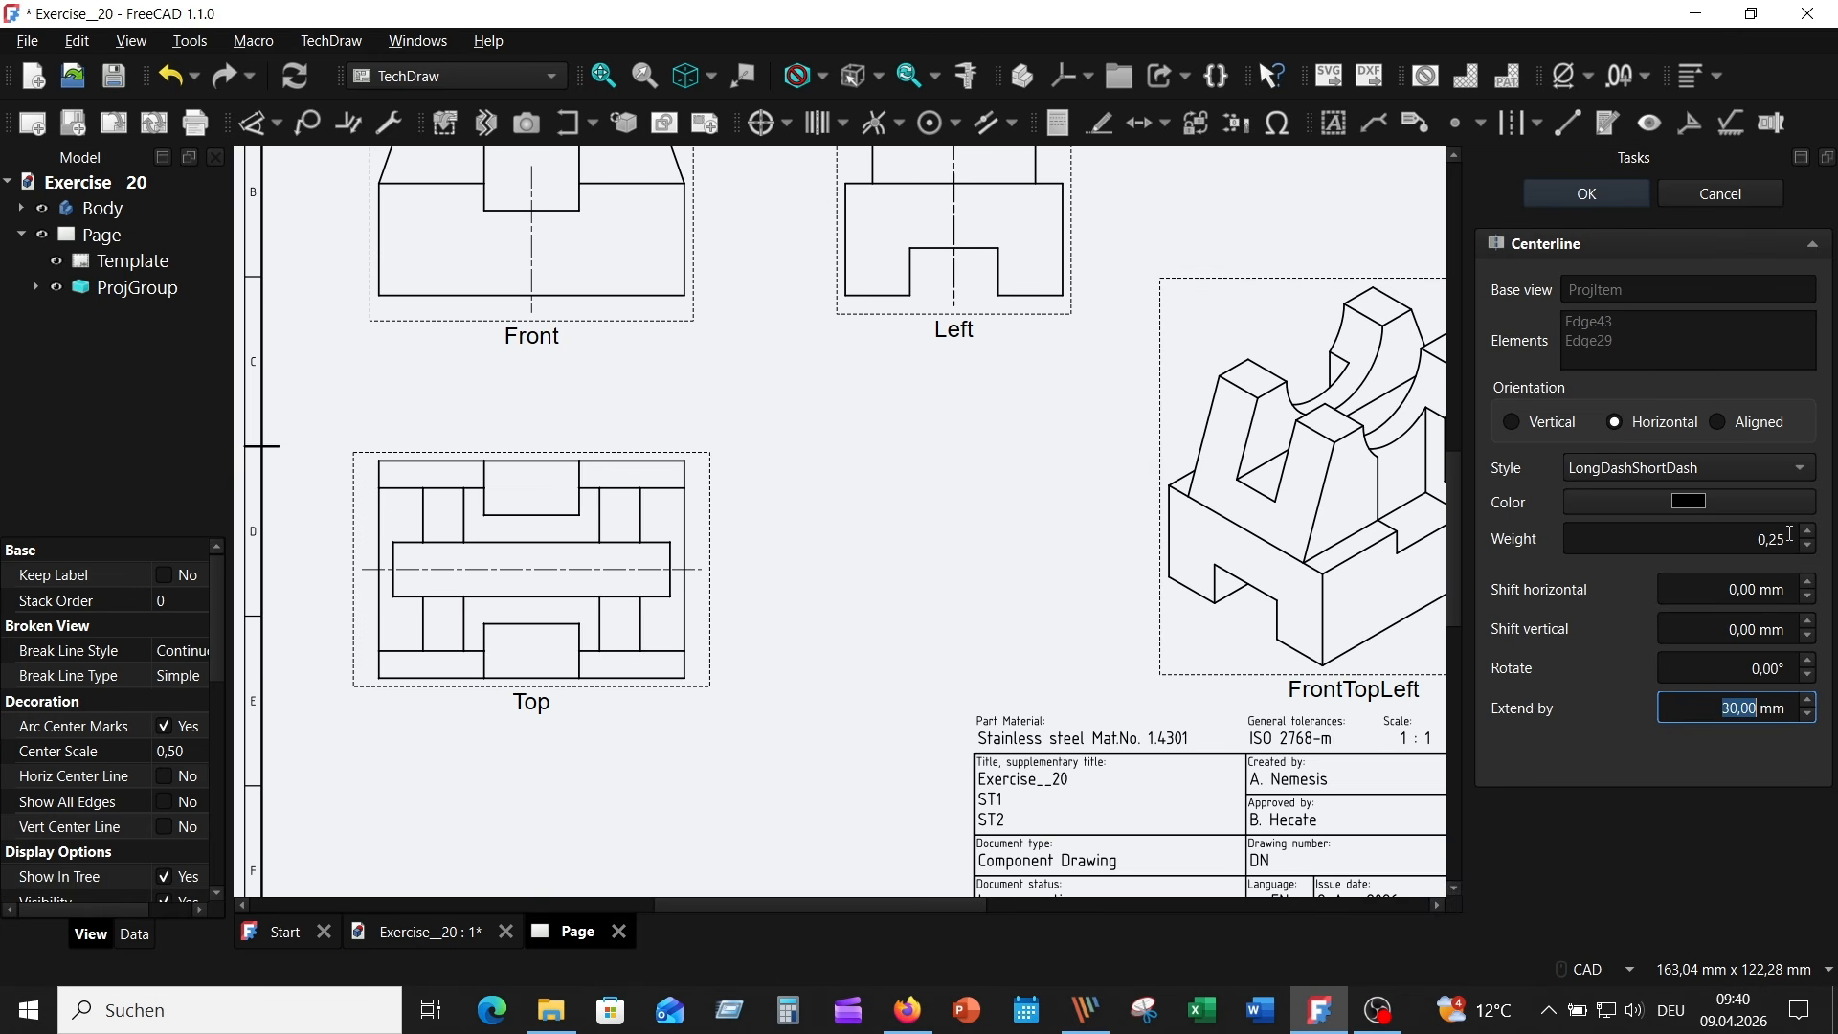
click(1593, 193)
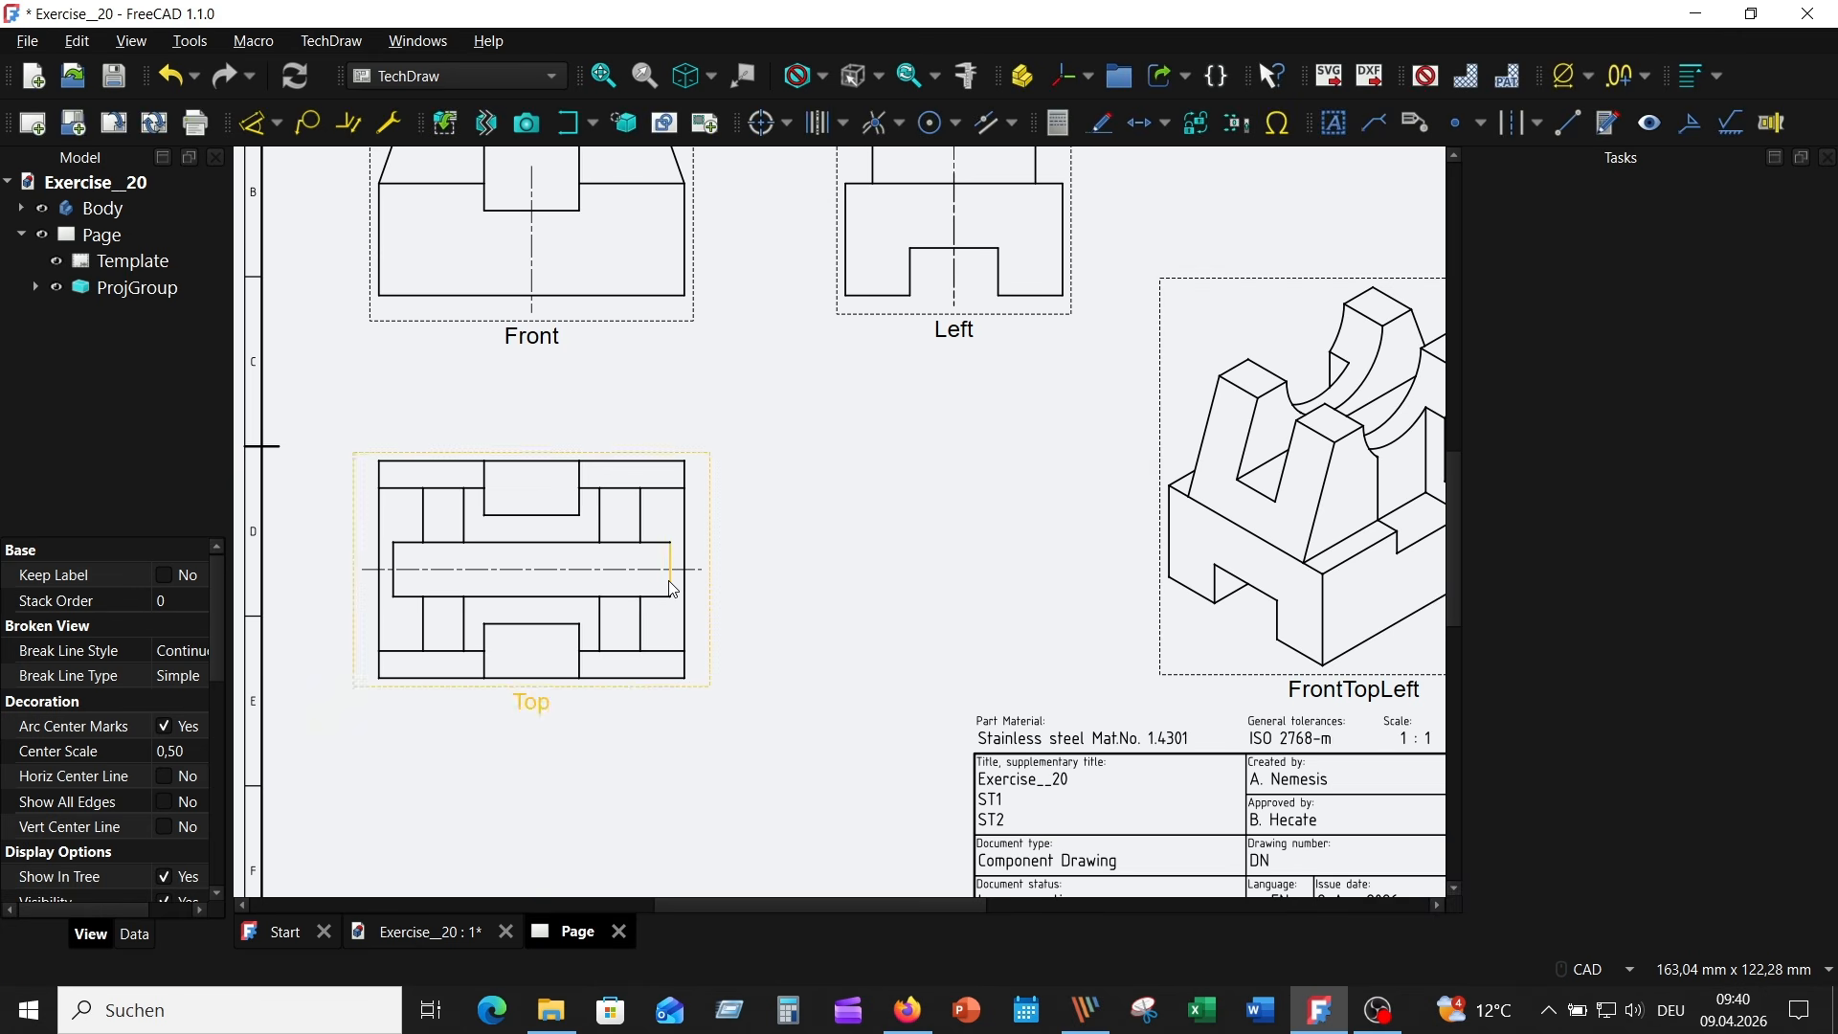
- Add a vertical centerline between the short end edges of the Top view's long middle strip, with weight 0,25 and a 28 mm extension
click(670, 573)
ctrl+click(393, 571)
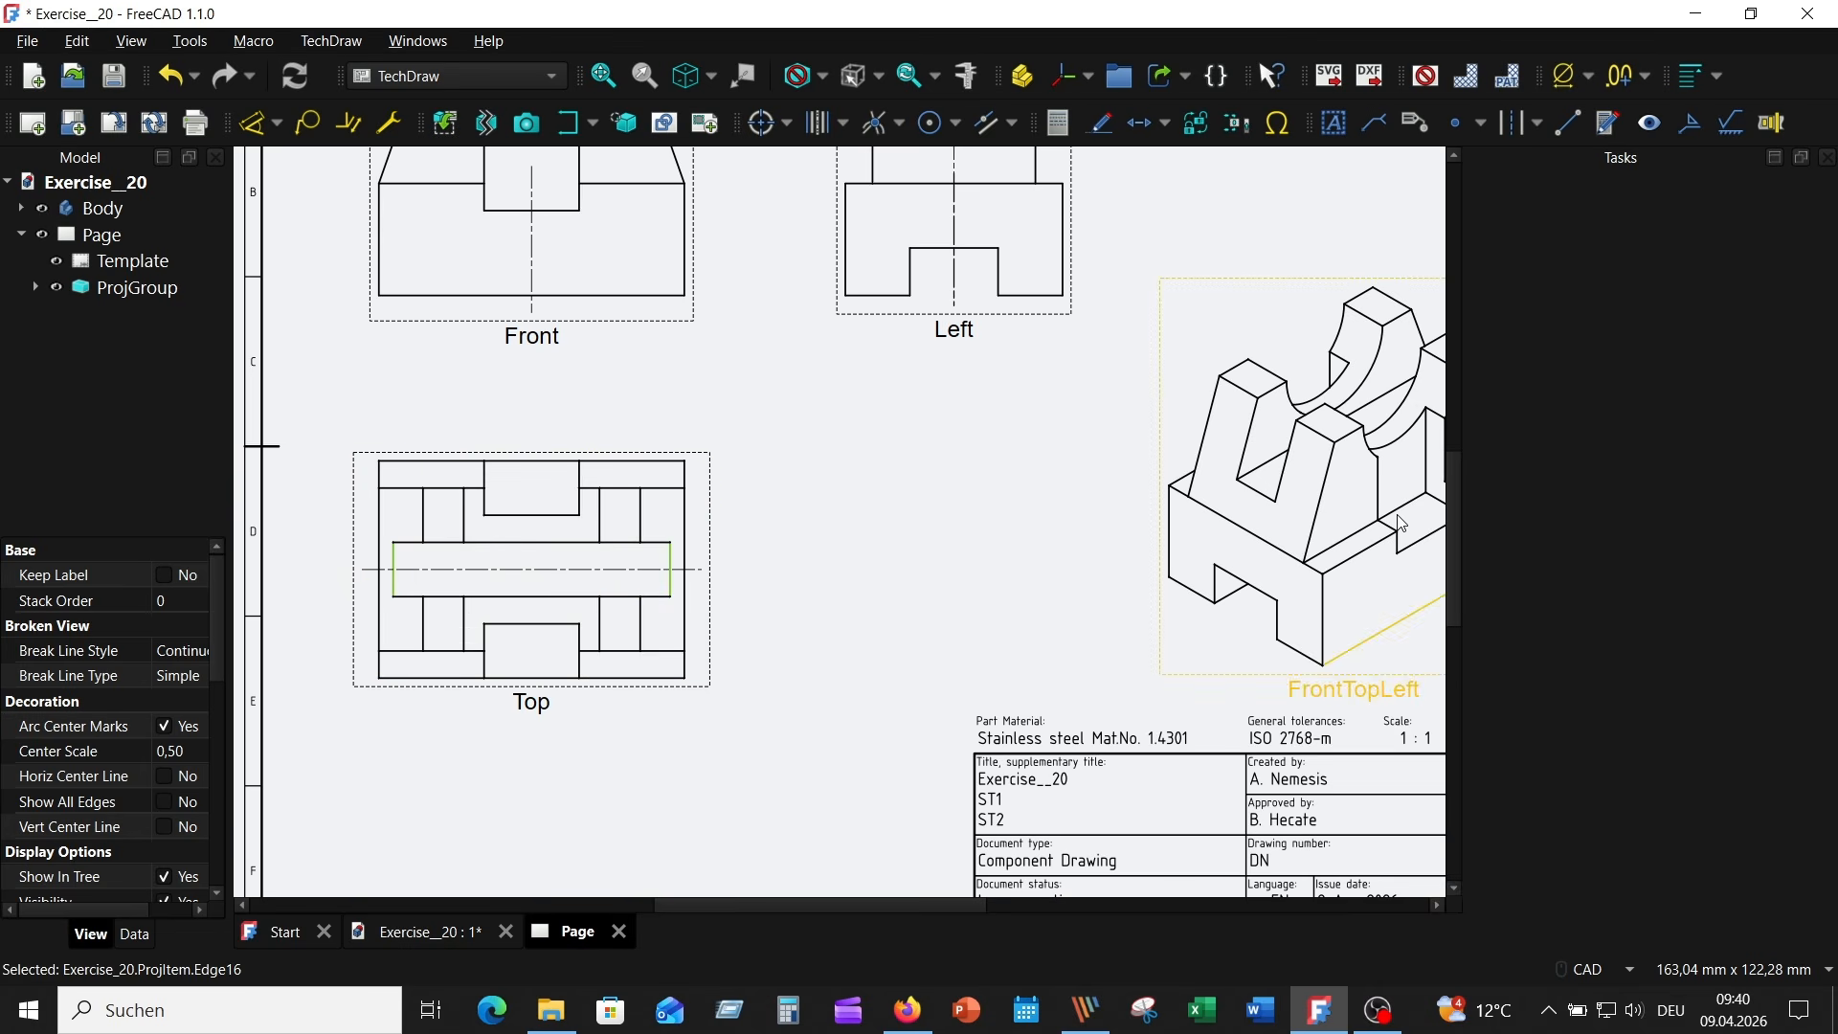
click(1523, 134)
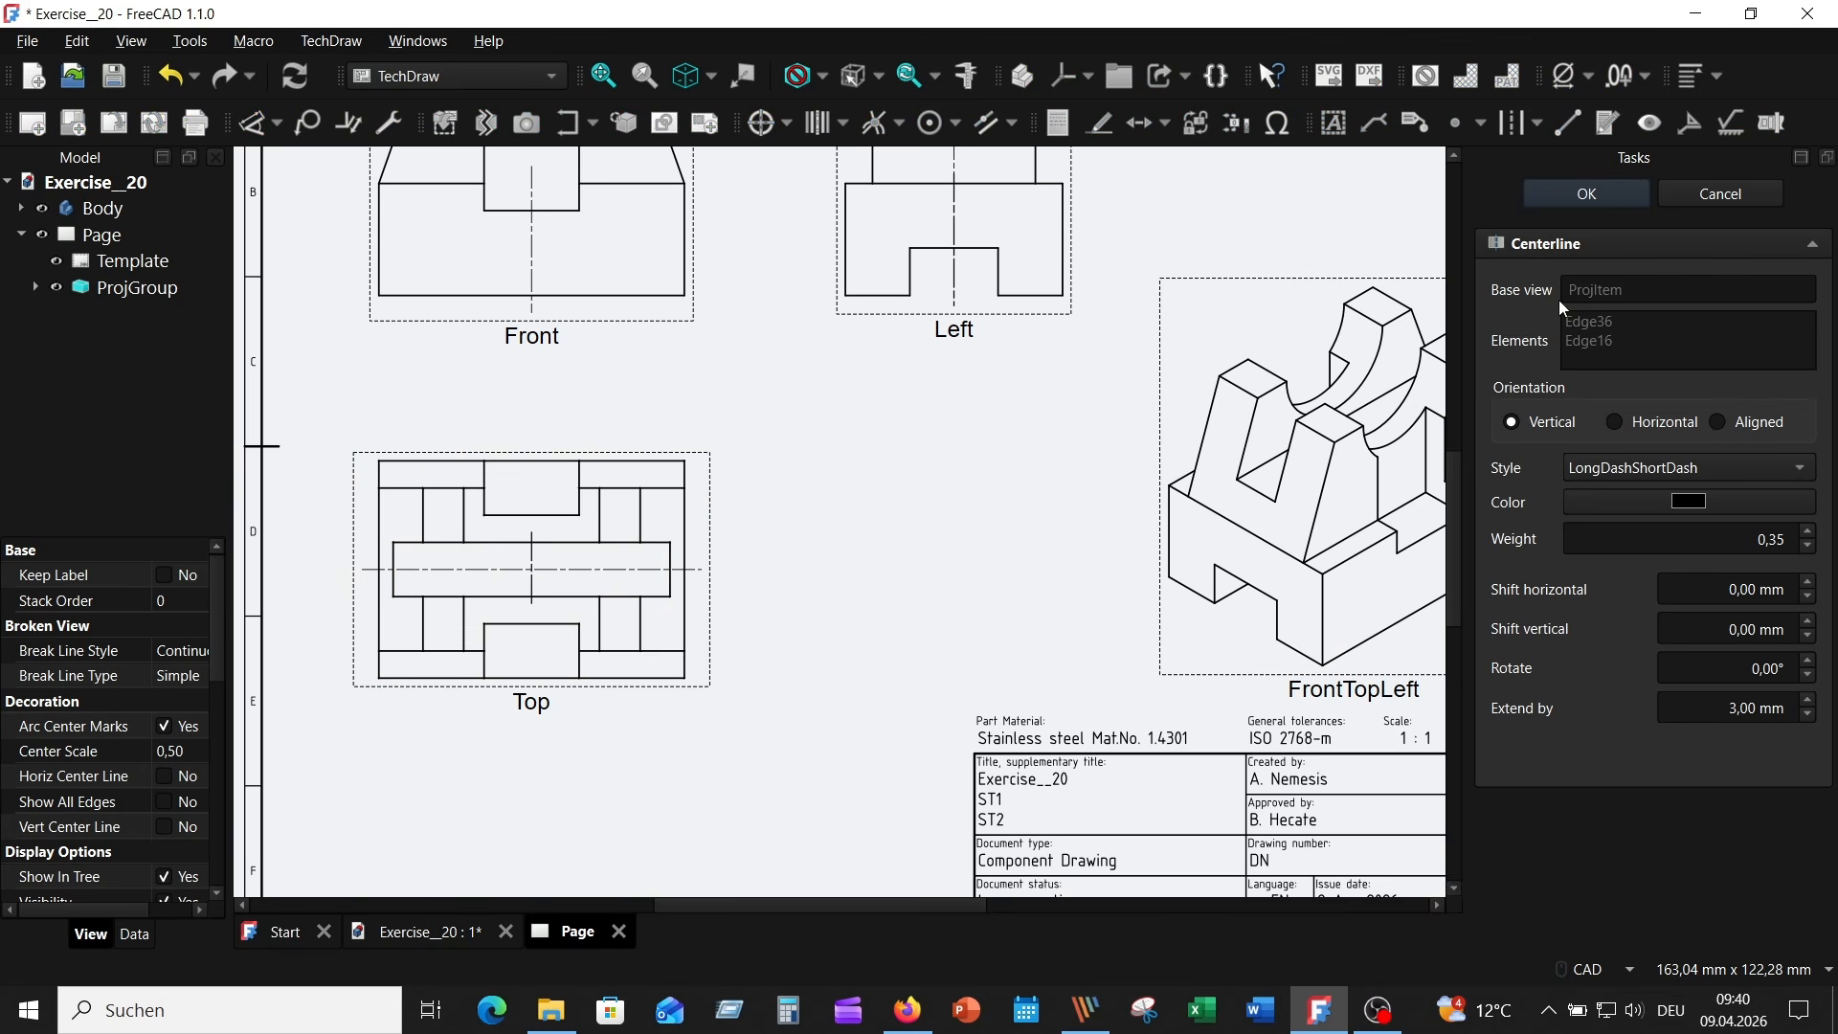
click(1812, 546)
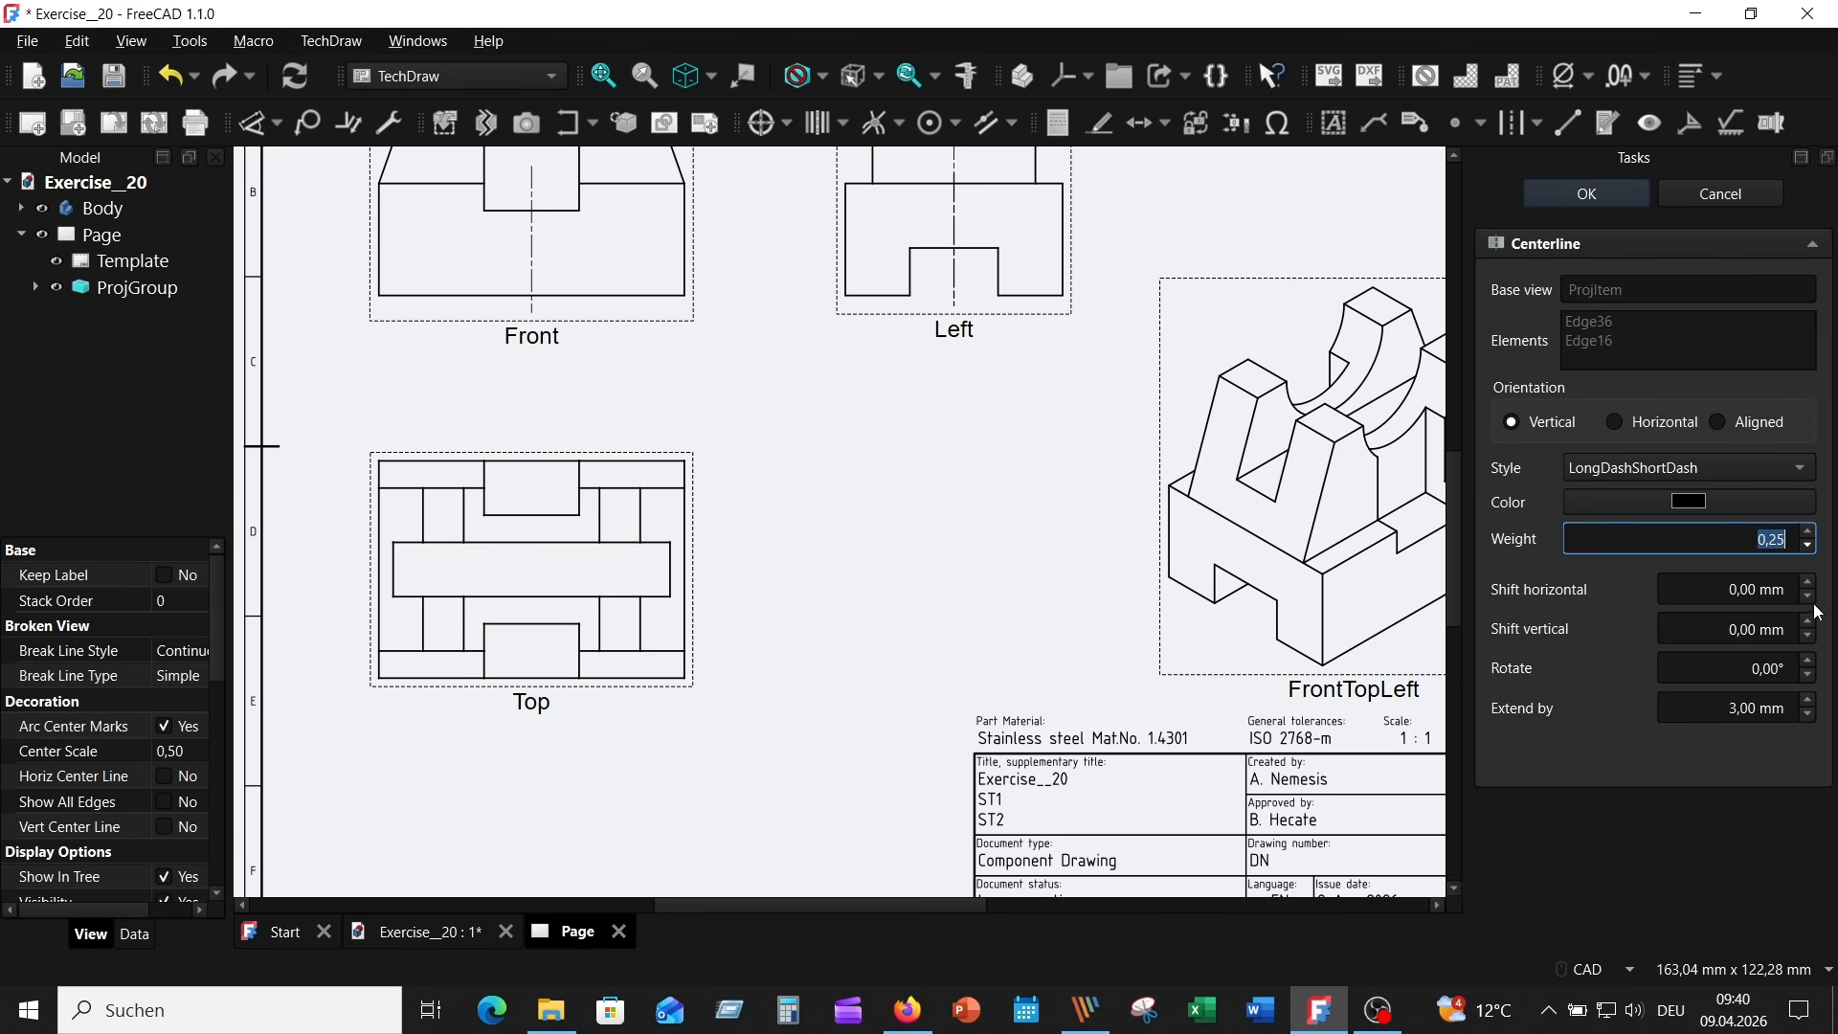
click(1812, 701)
click(1813, 701)
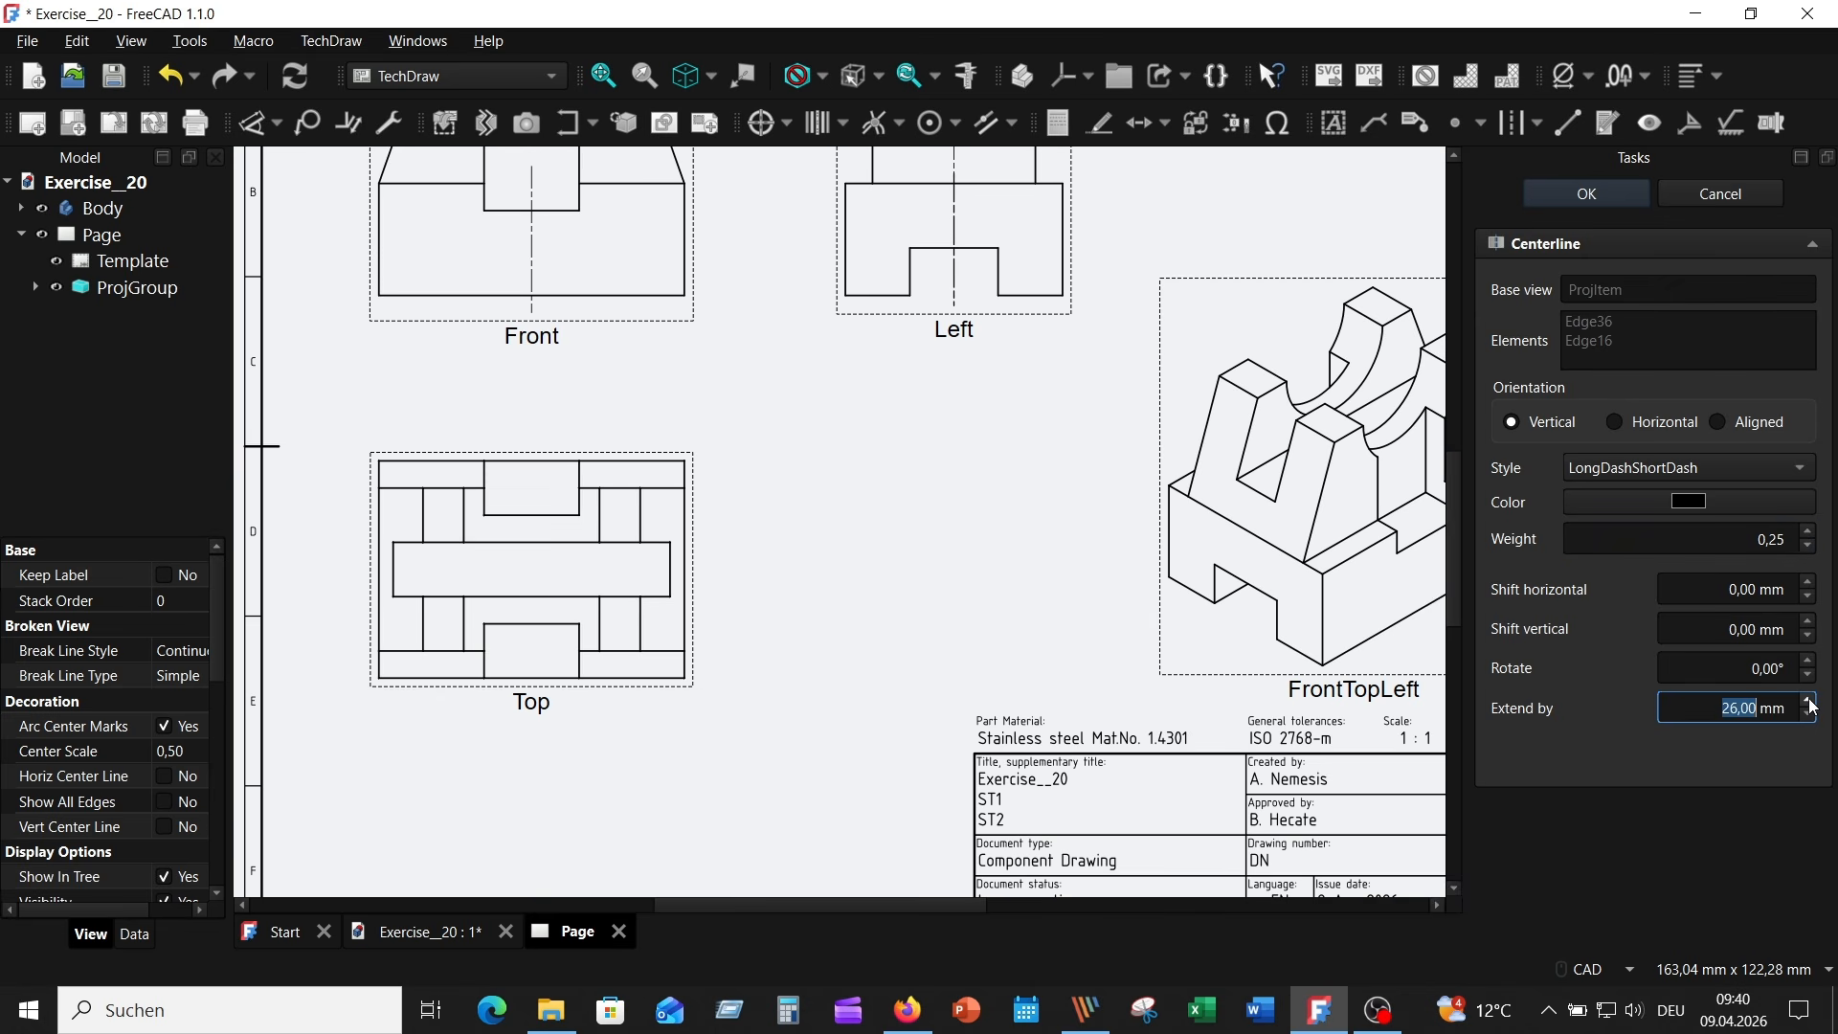
click(1813, 702)
click(1812, 702)
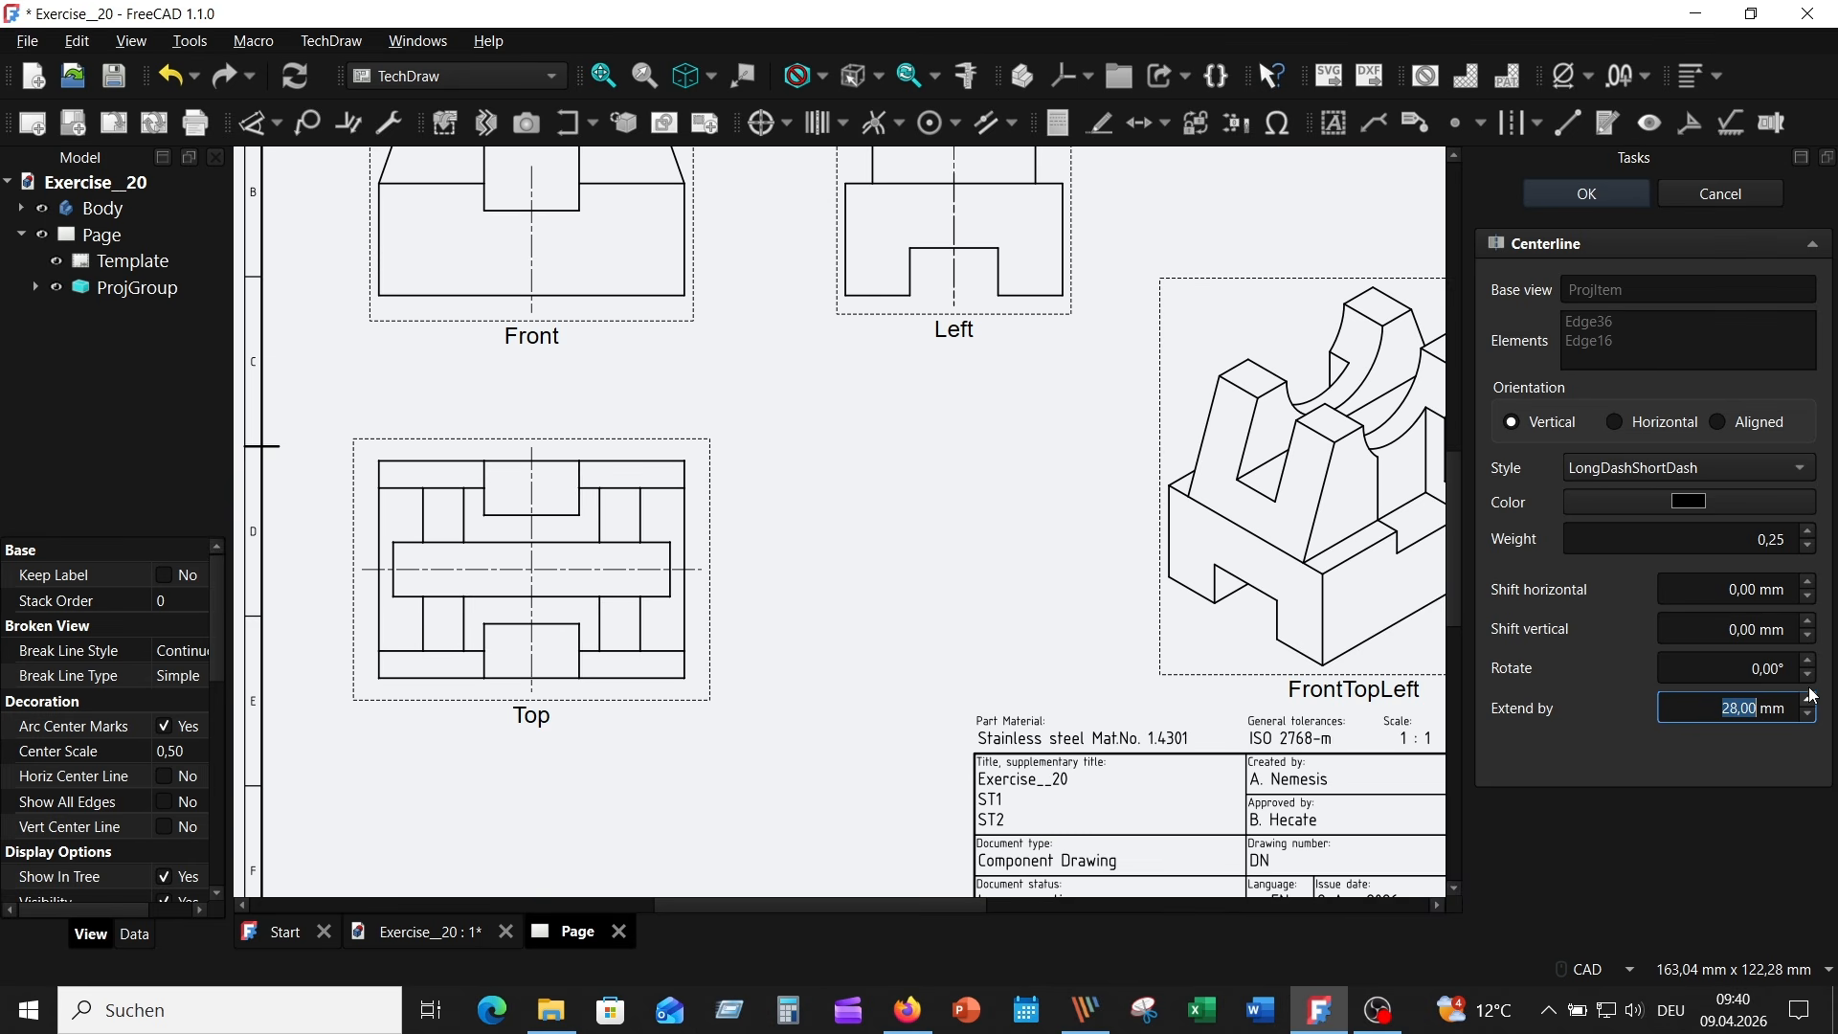
click(1589, 191)
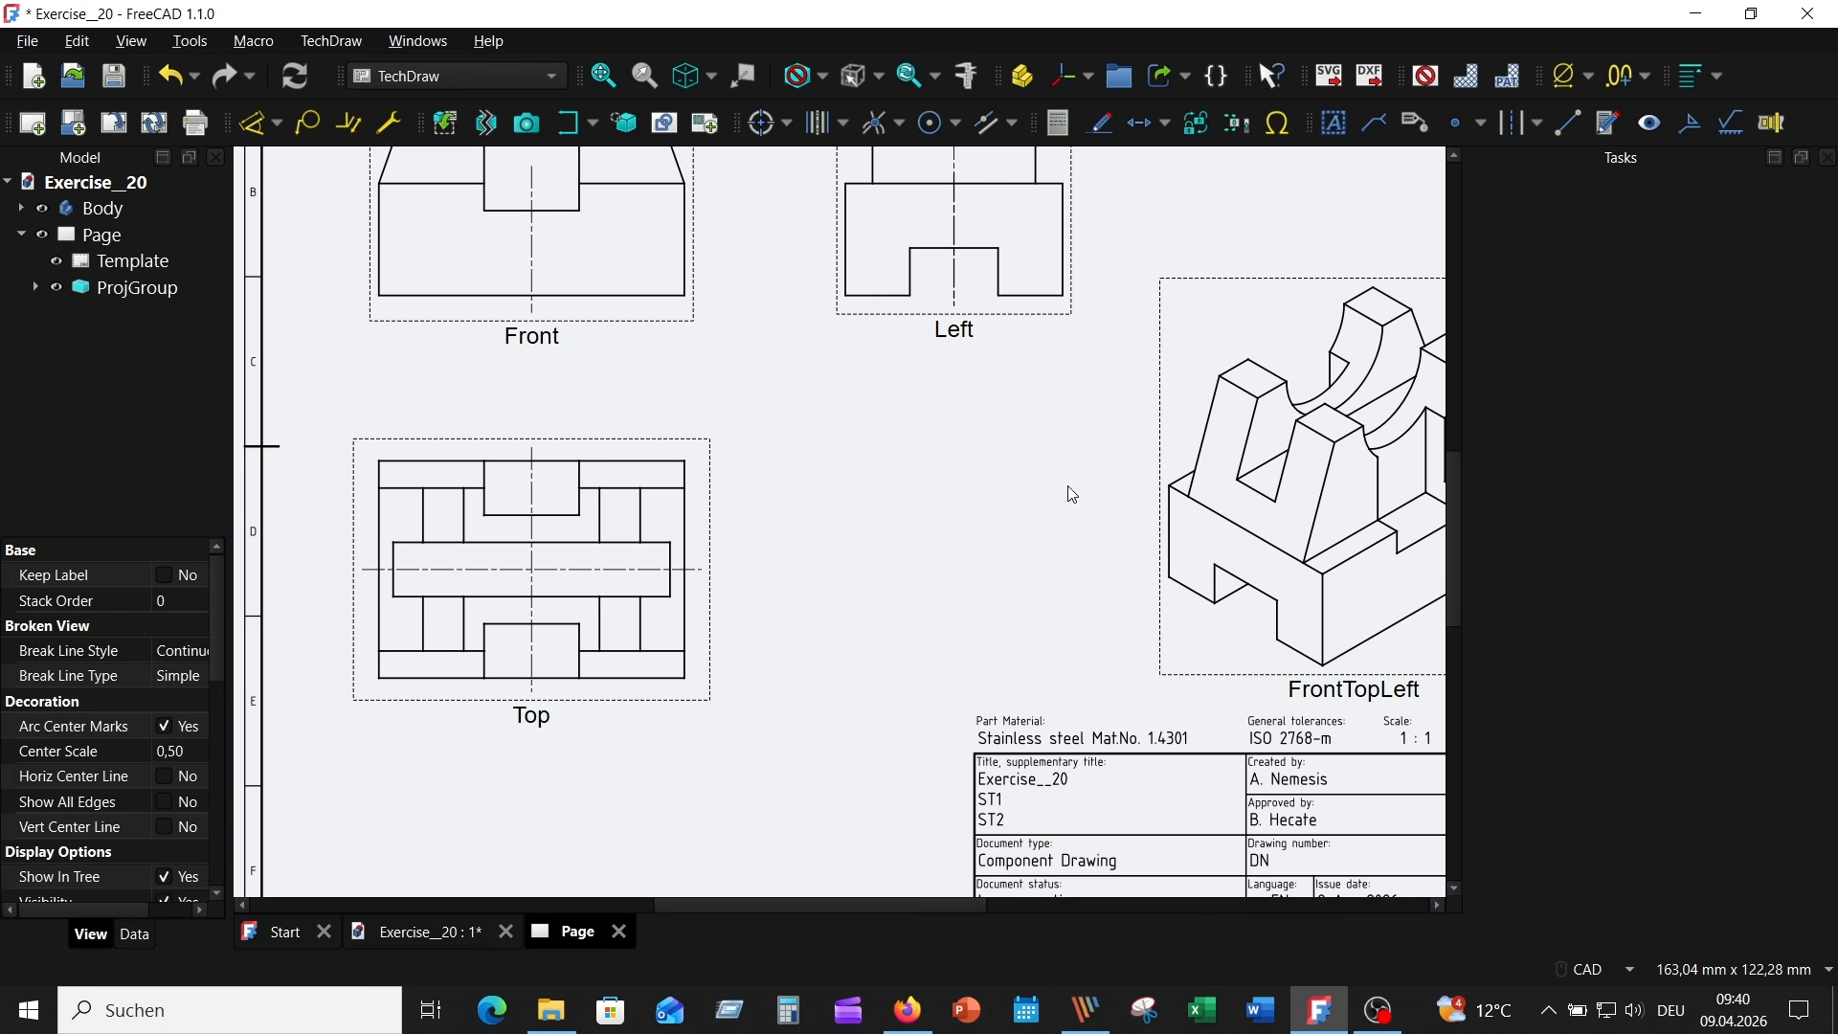
- Dimension the Front view's overall base width below the view and the base's height beside its left edge
middle_drag(882, 472, 909, 633)
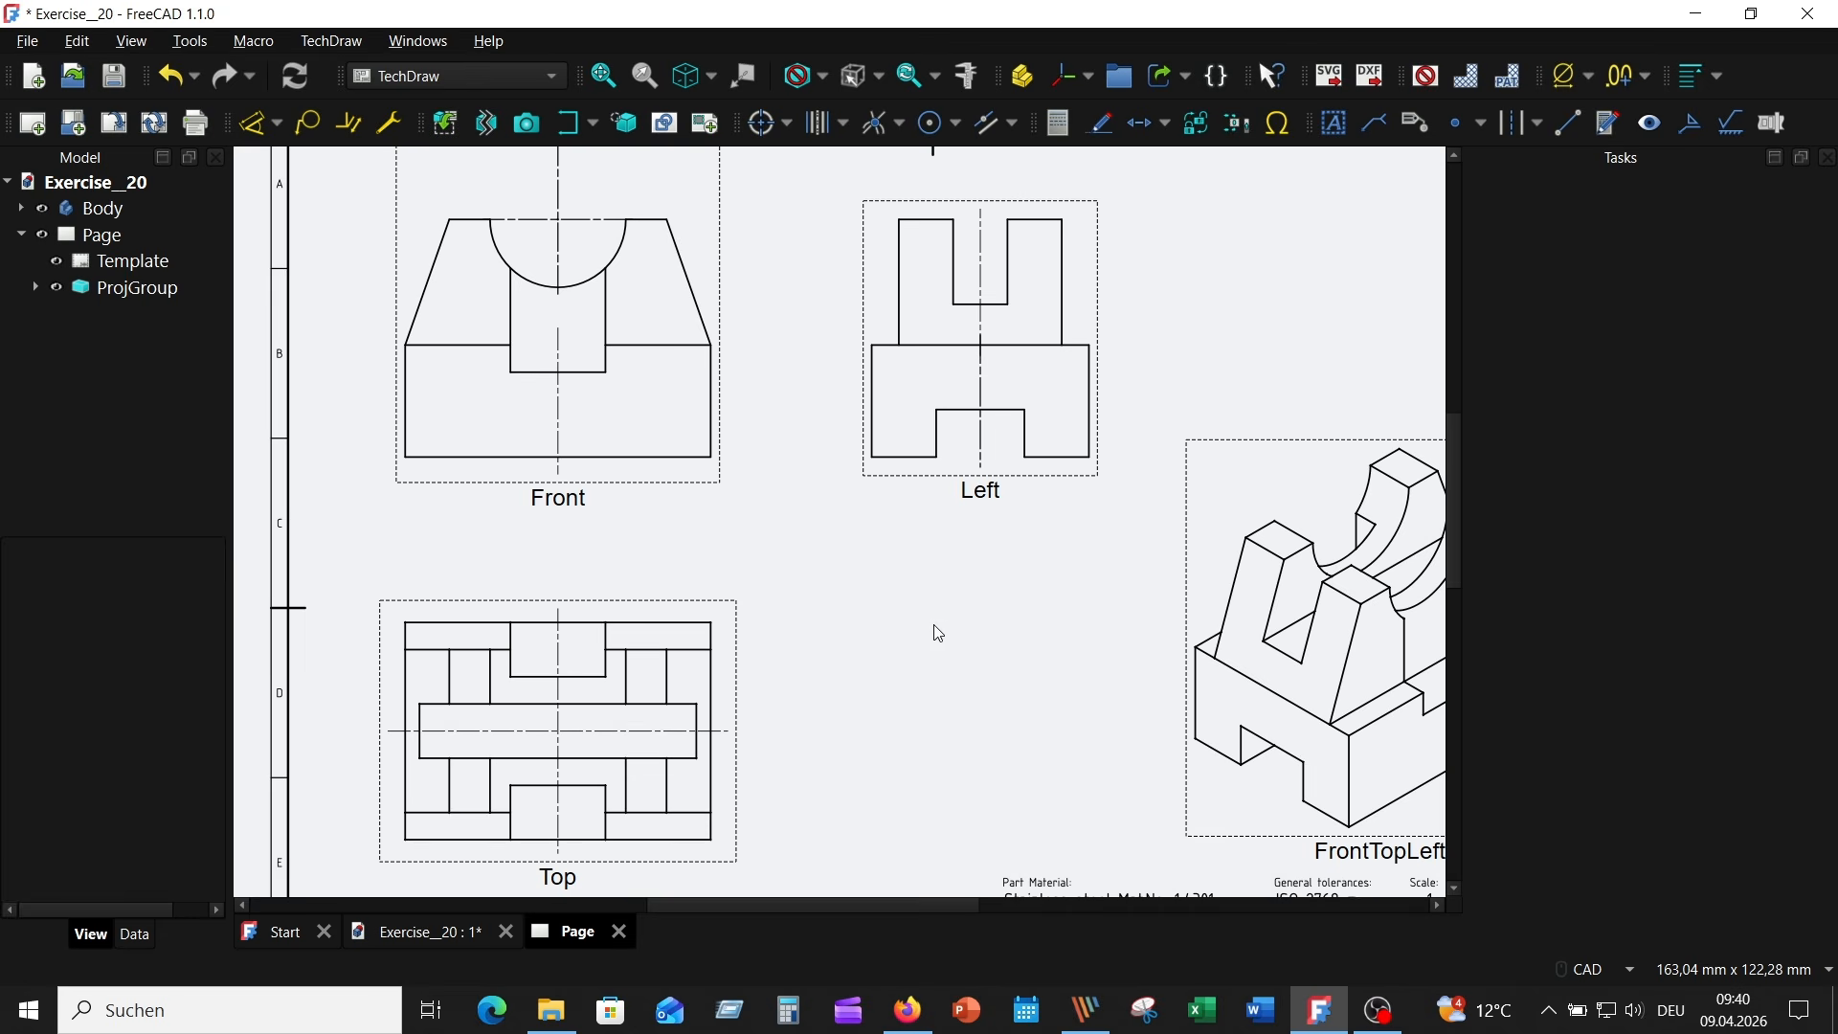
scroll(976, 647, down, 5)
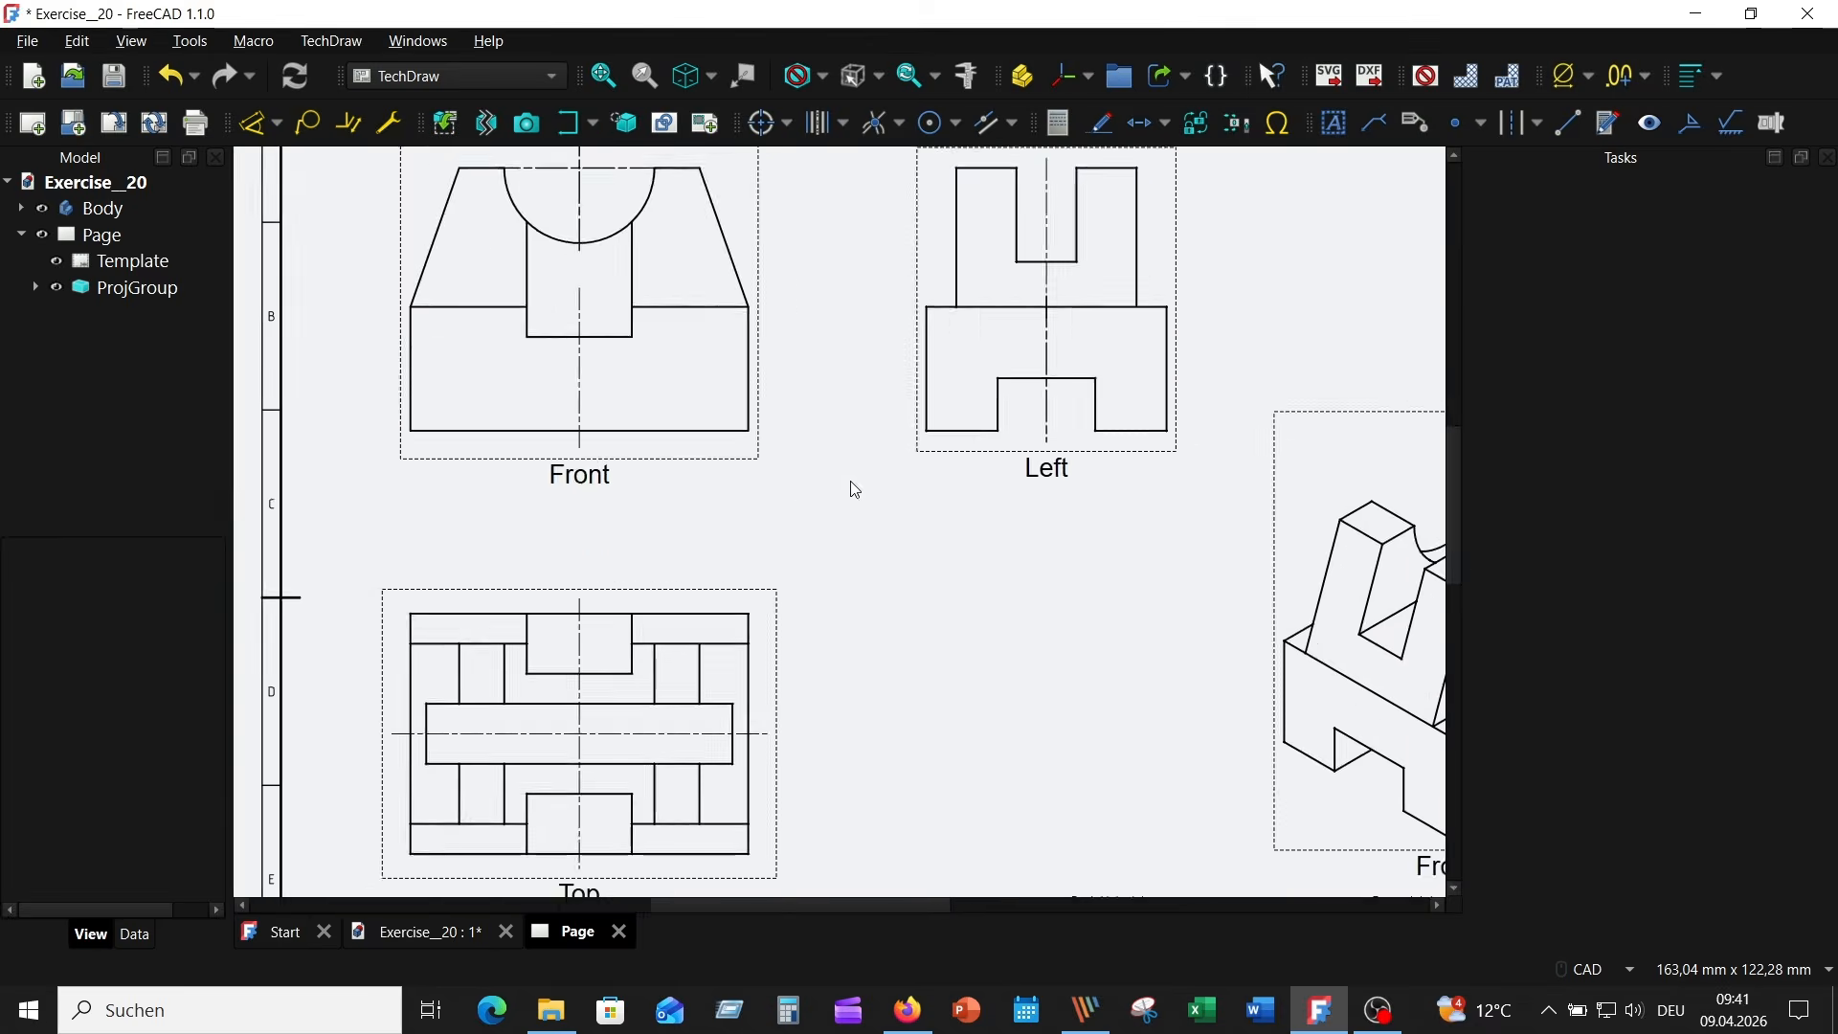
mouse_move(850, 480)
middle_down()
mouse_move(1080, 657)
mouse_move(1047, 664)
middle_up()
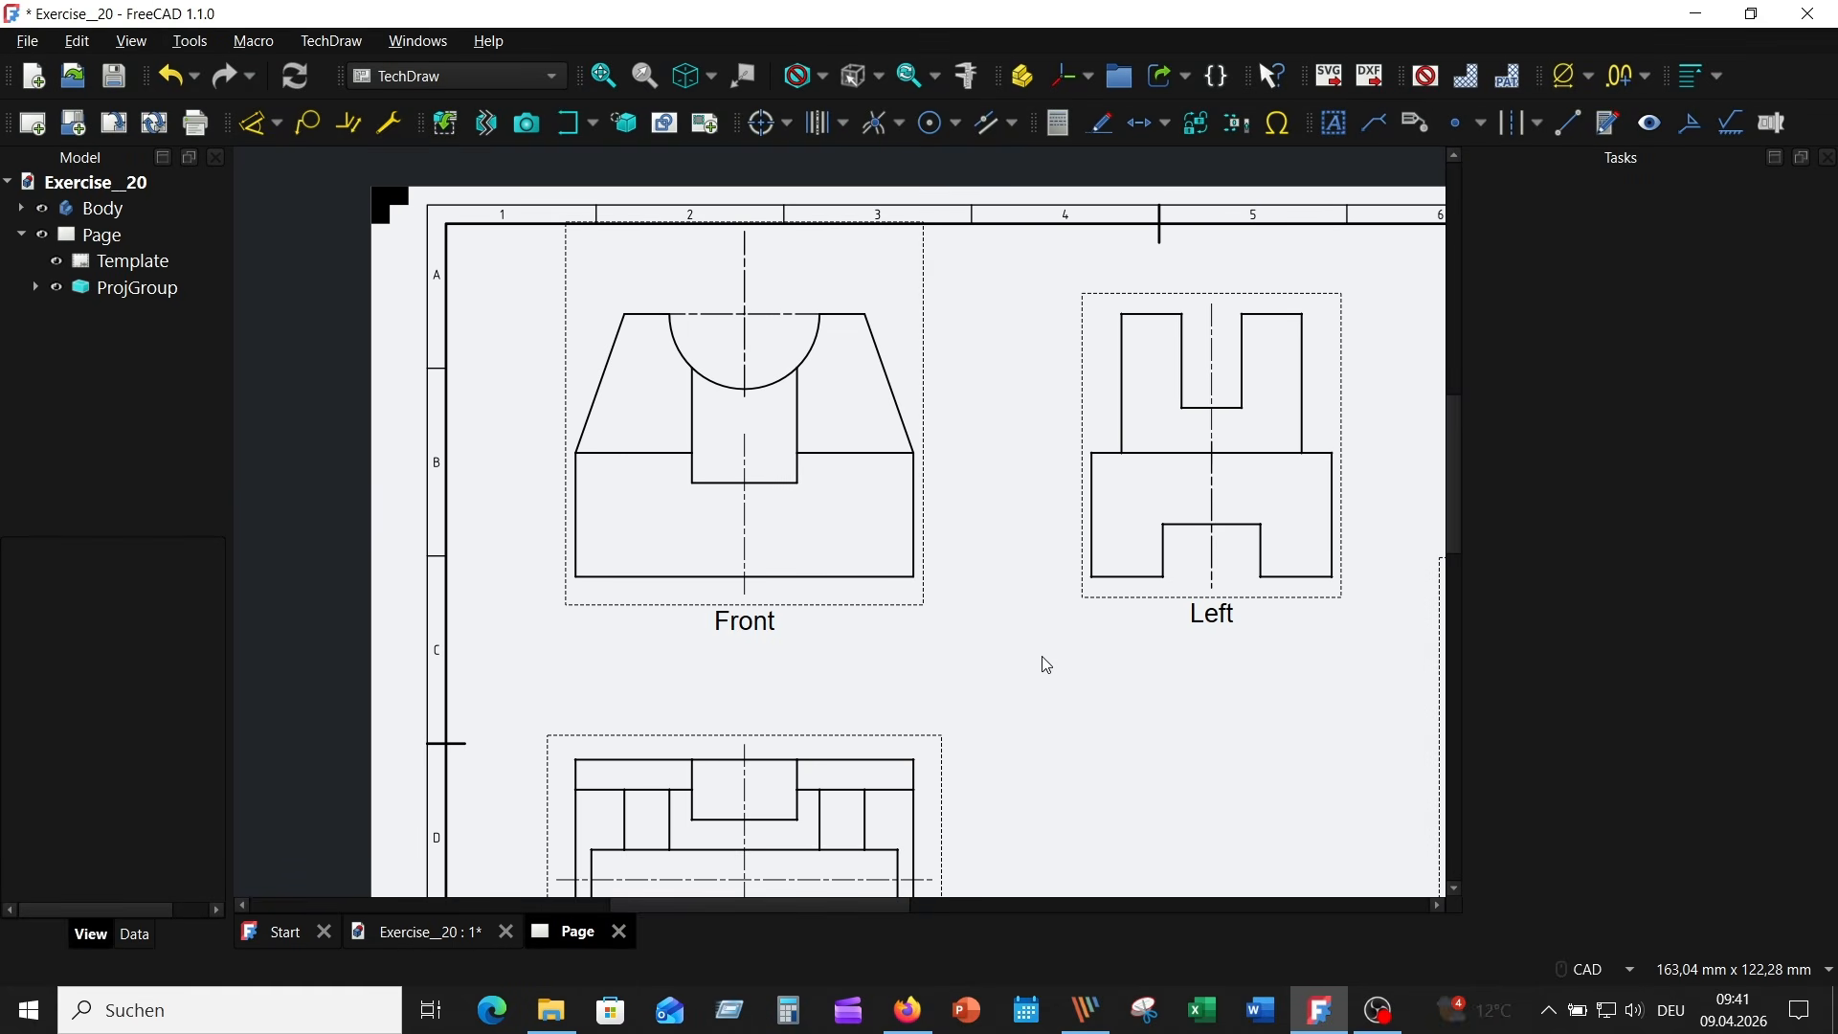
click(781, 577)
click(232, 123)
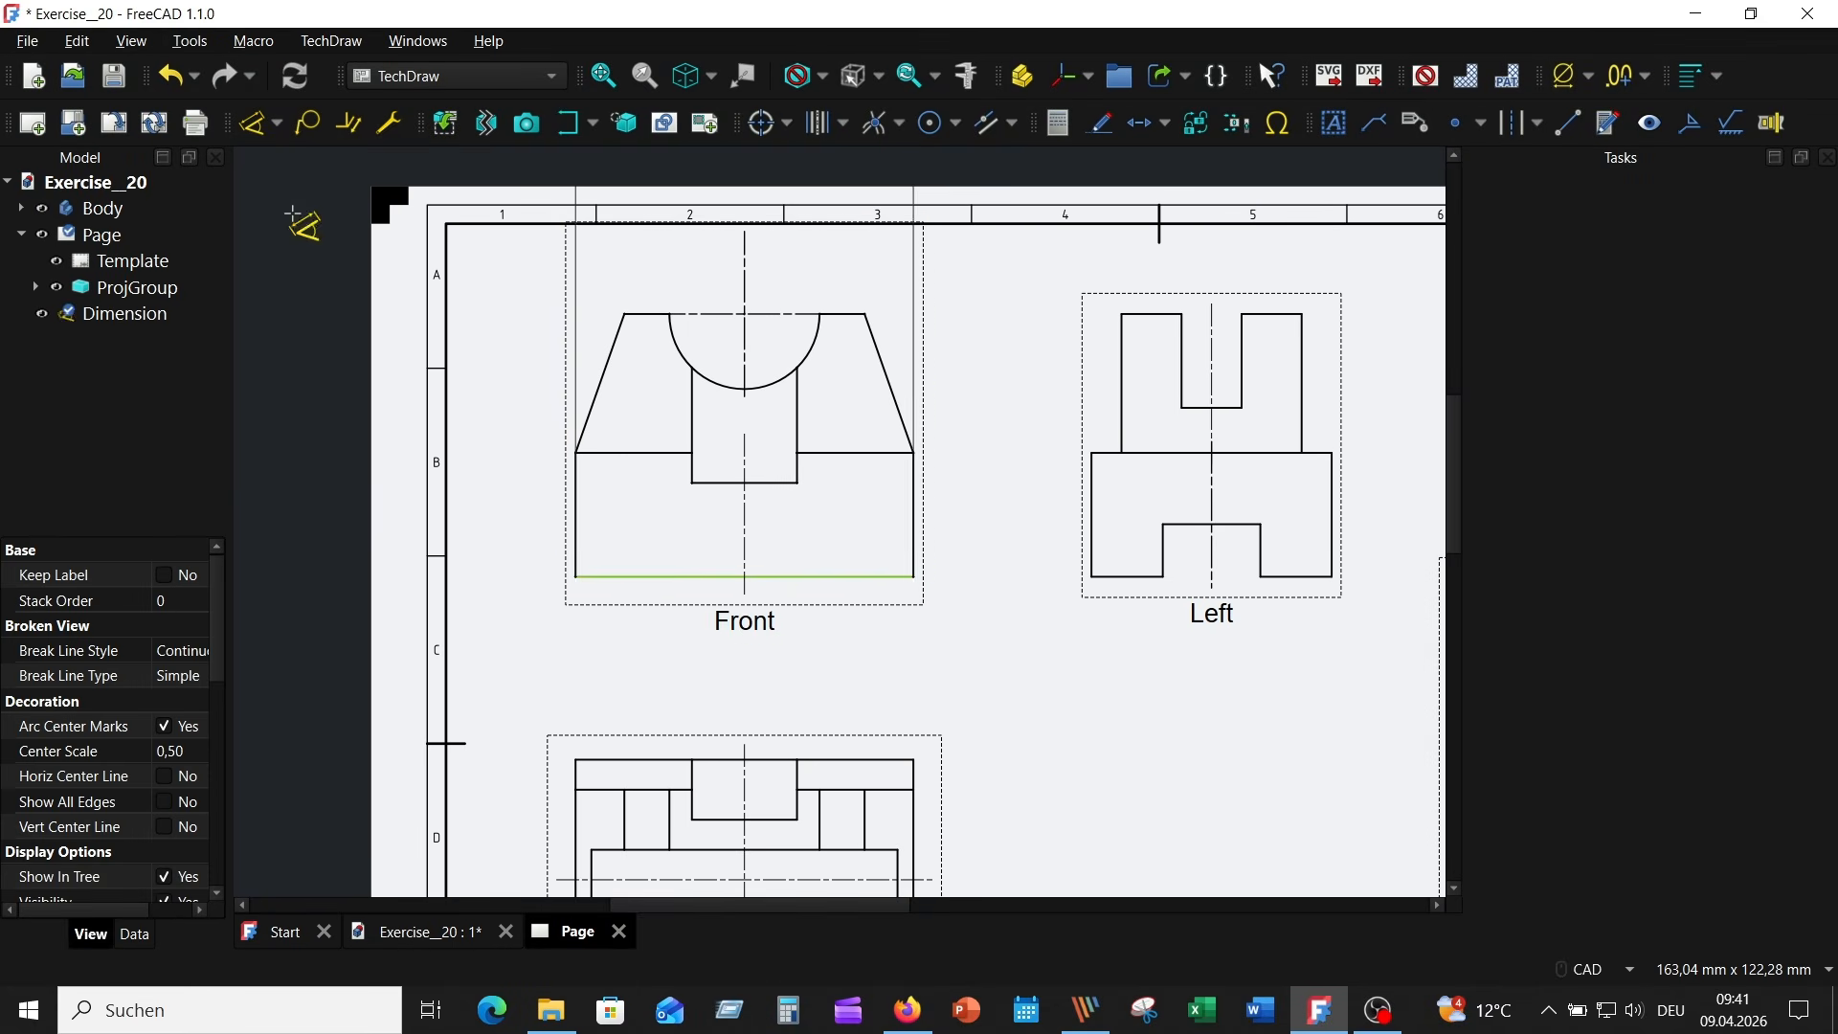
click(786, 632)
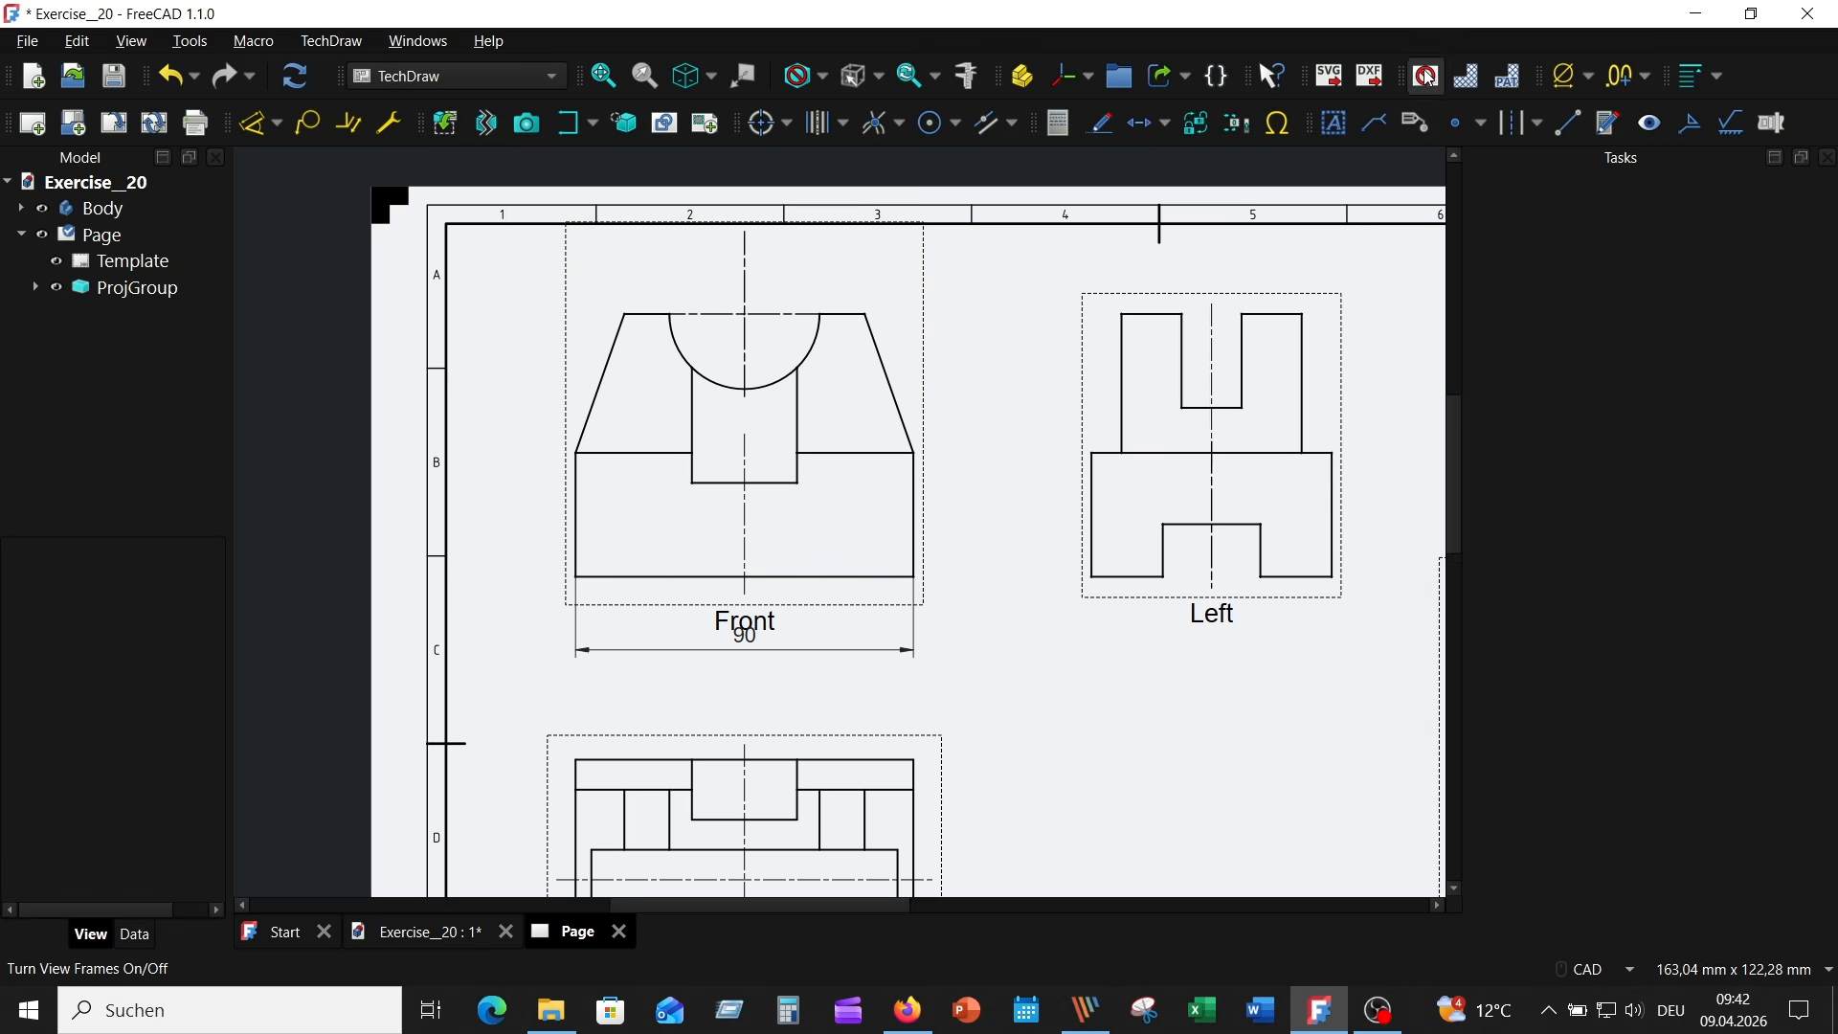
click(576, 508)
click(517, 505)
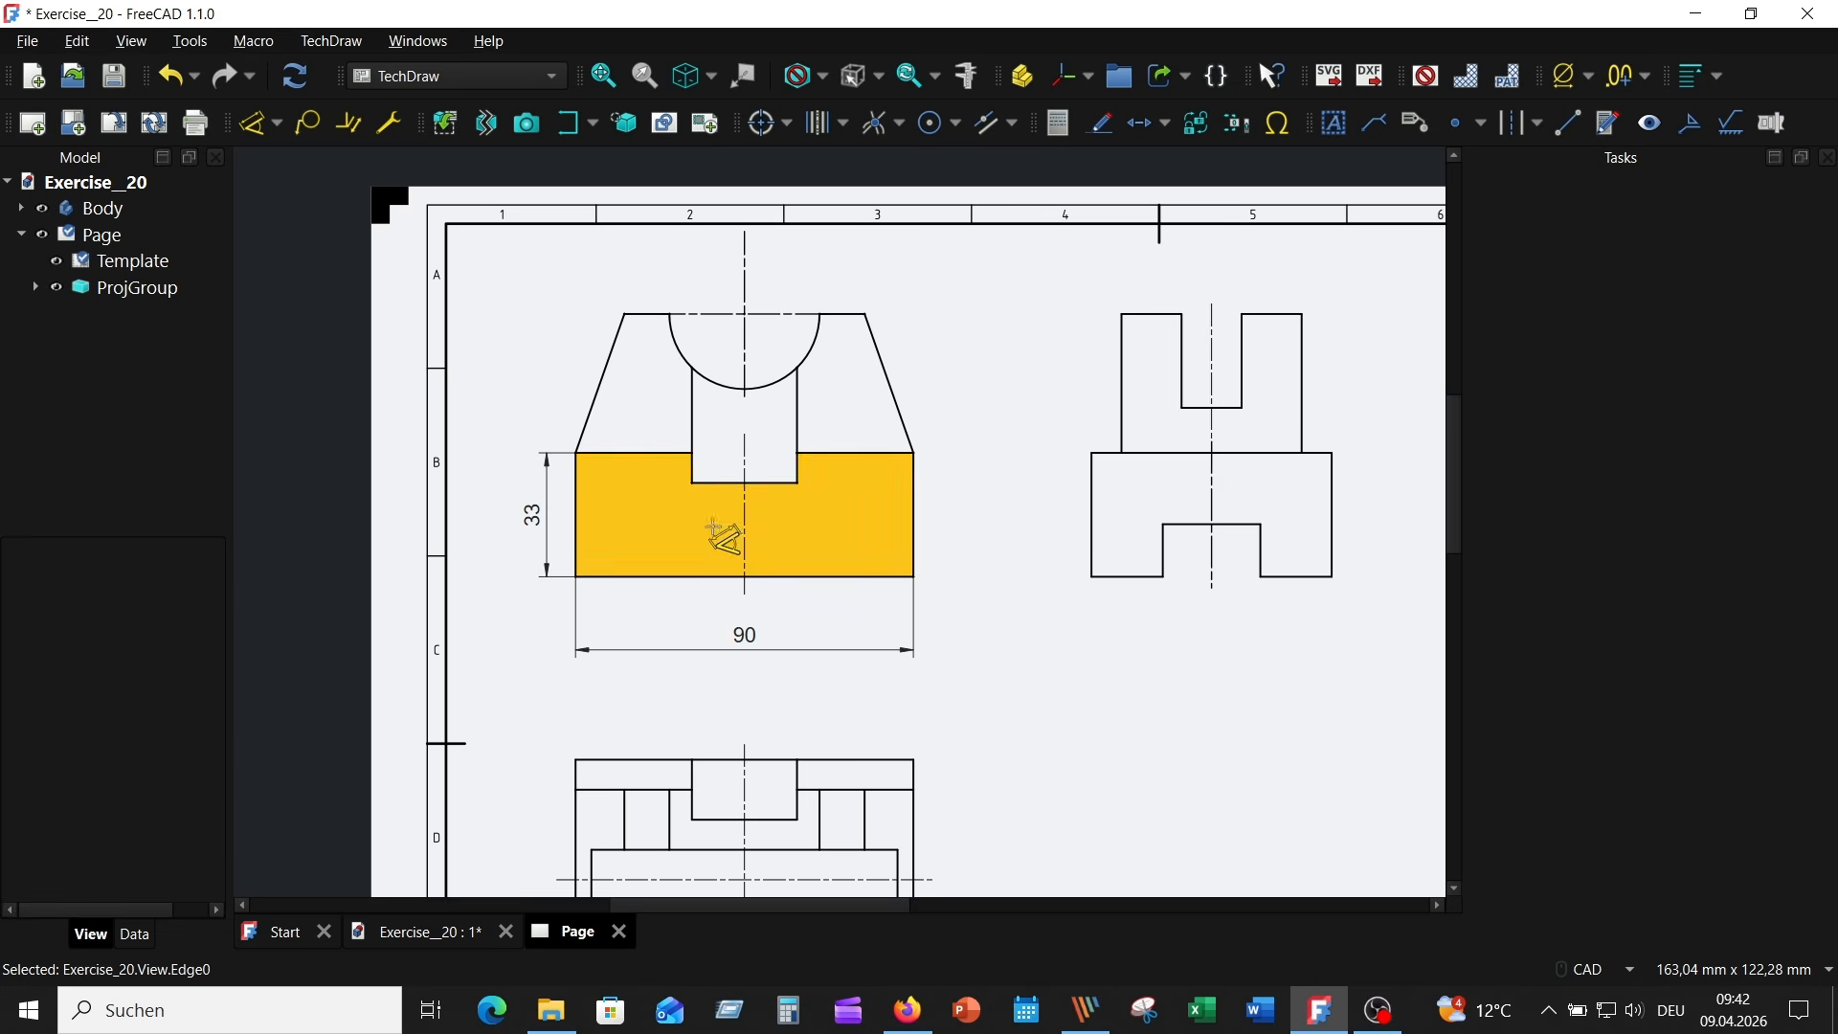
- Dimension the Front view's heights from the bottom edge to the central recess floor on the right and to the top edge on the left
click(724, 577)
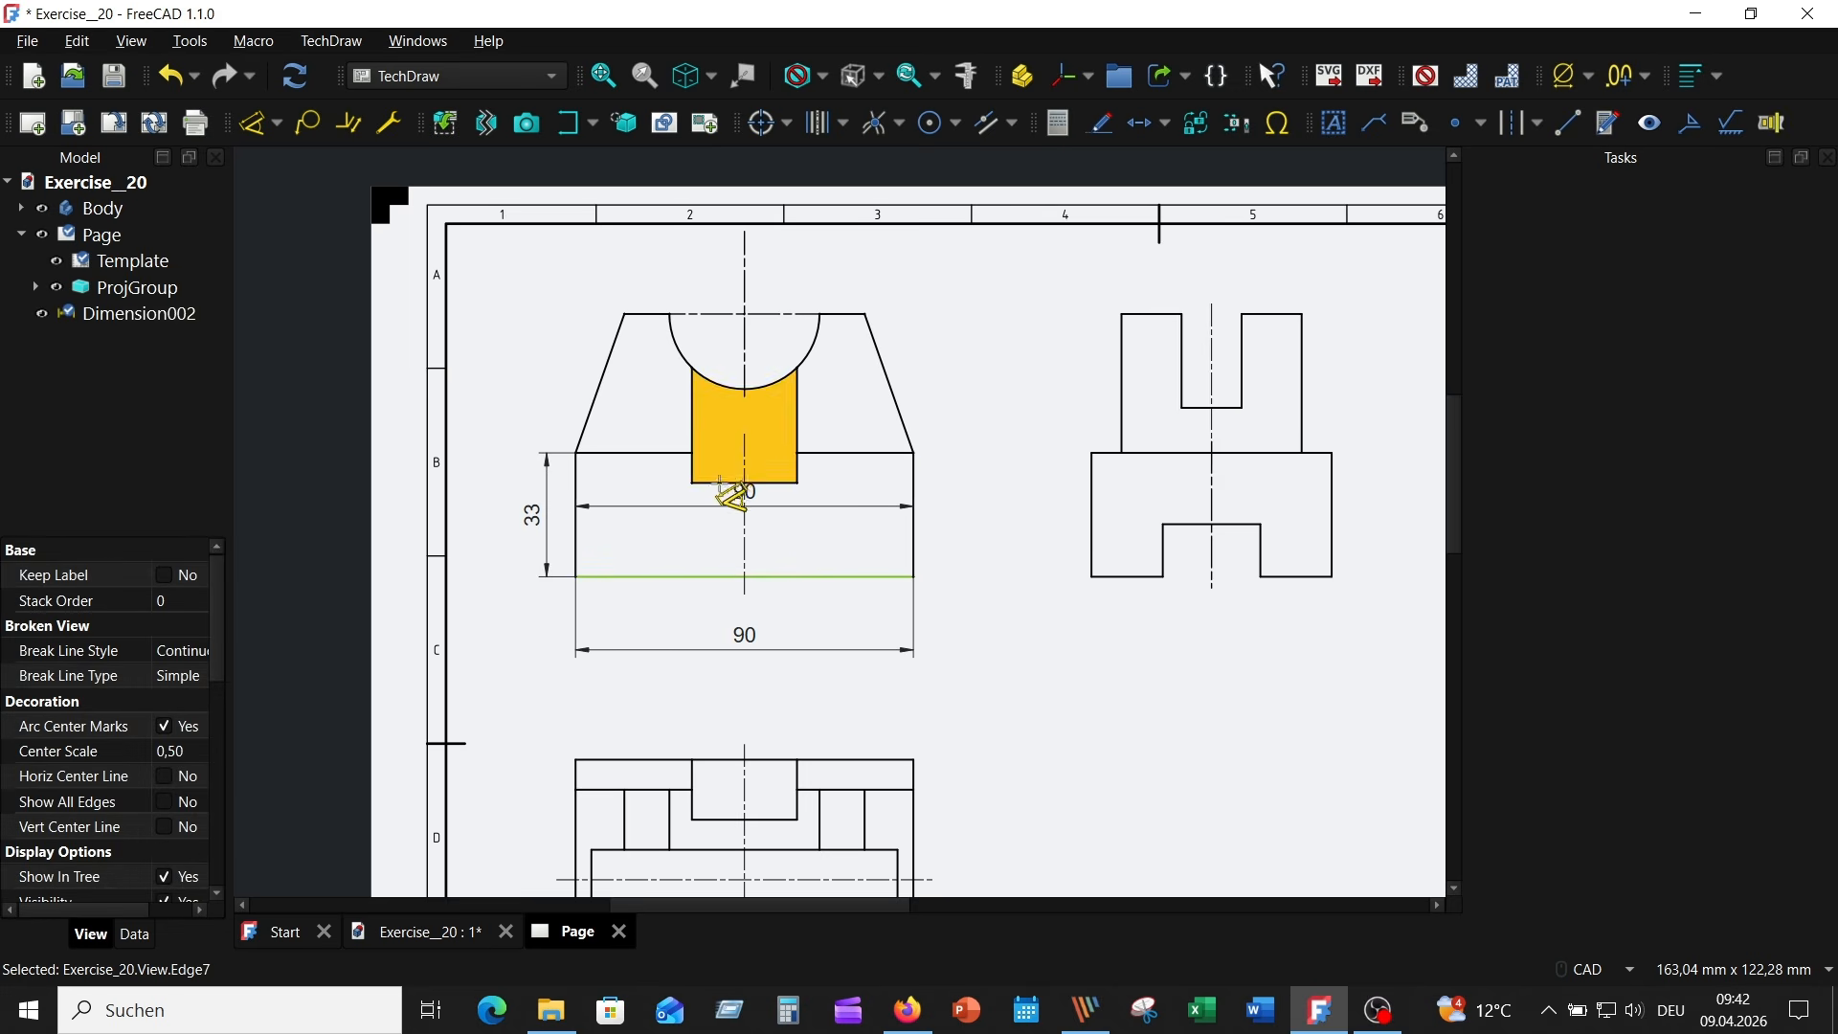
click(720, 483)
click(955, 523)
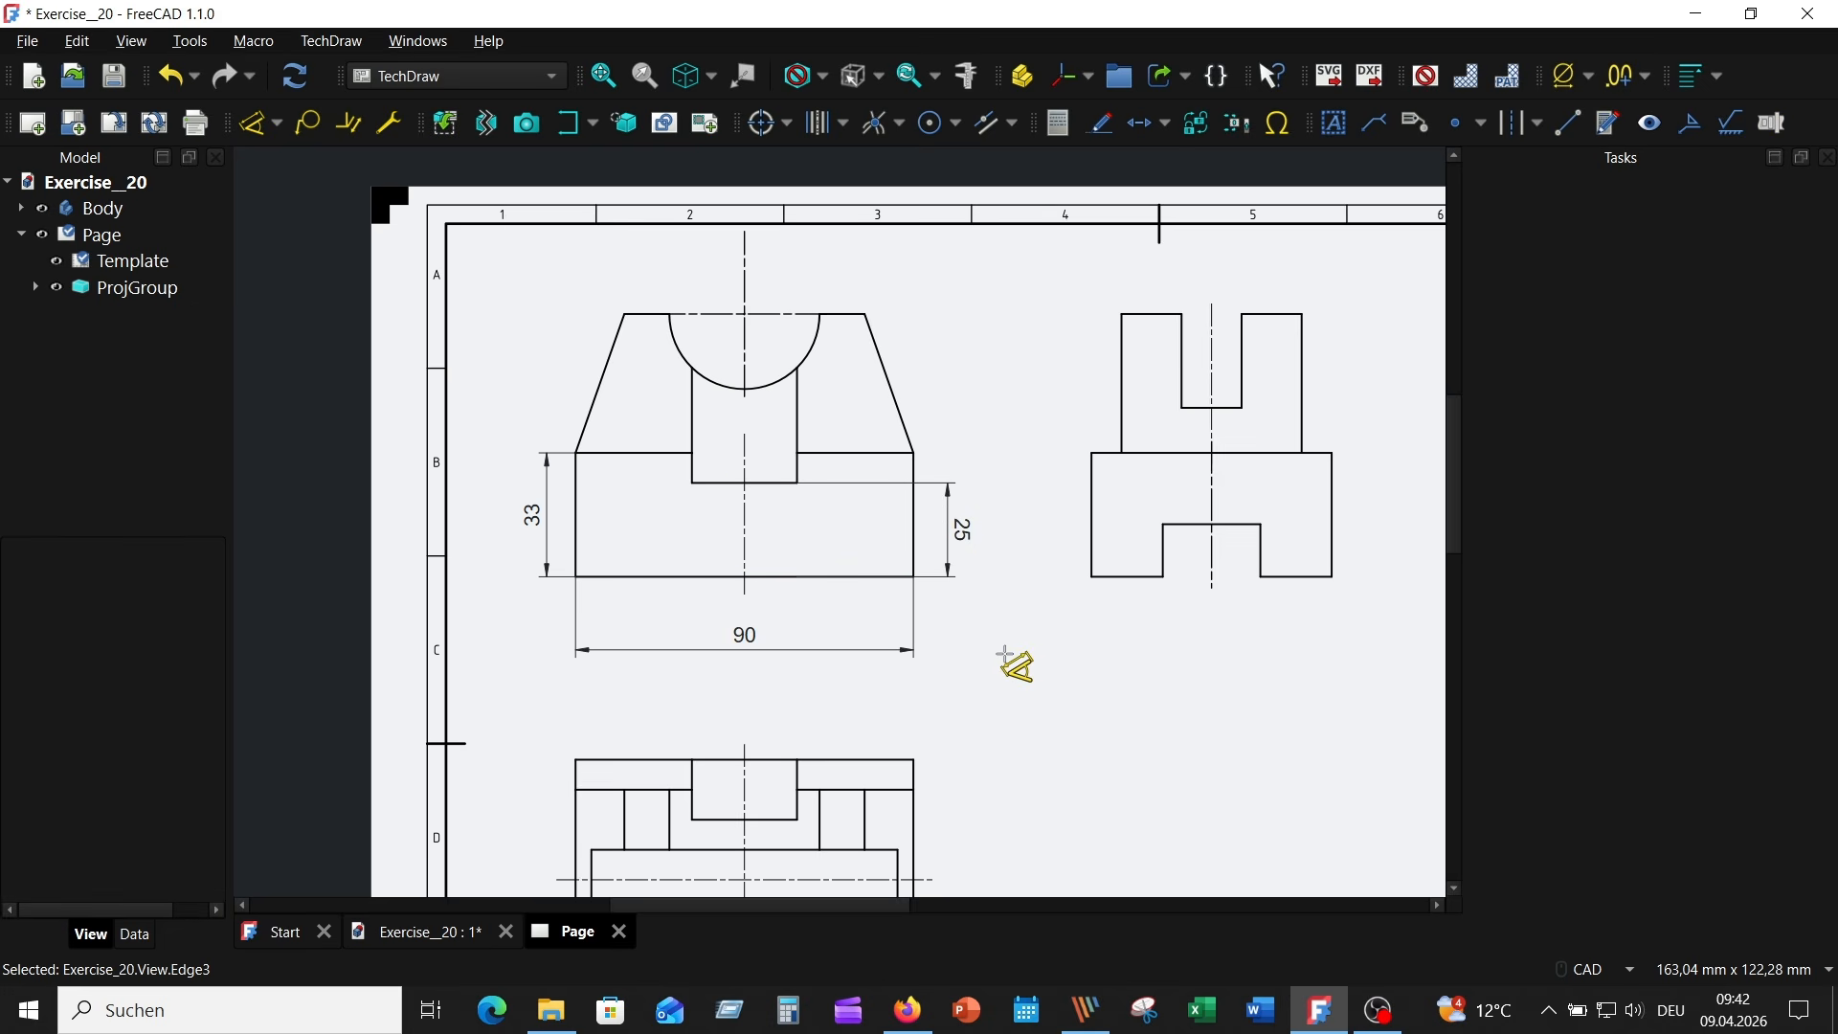
click(876, 577)
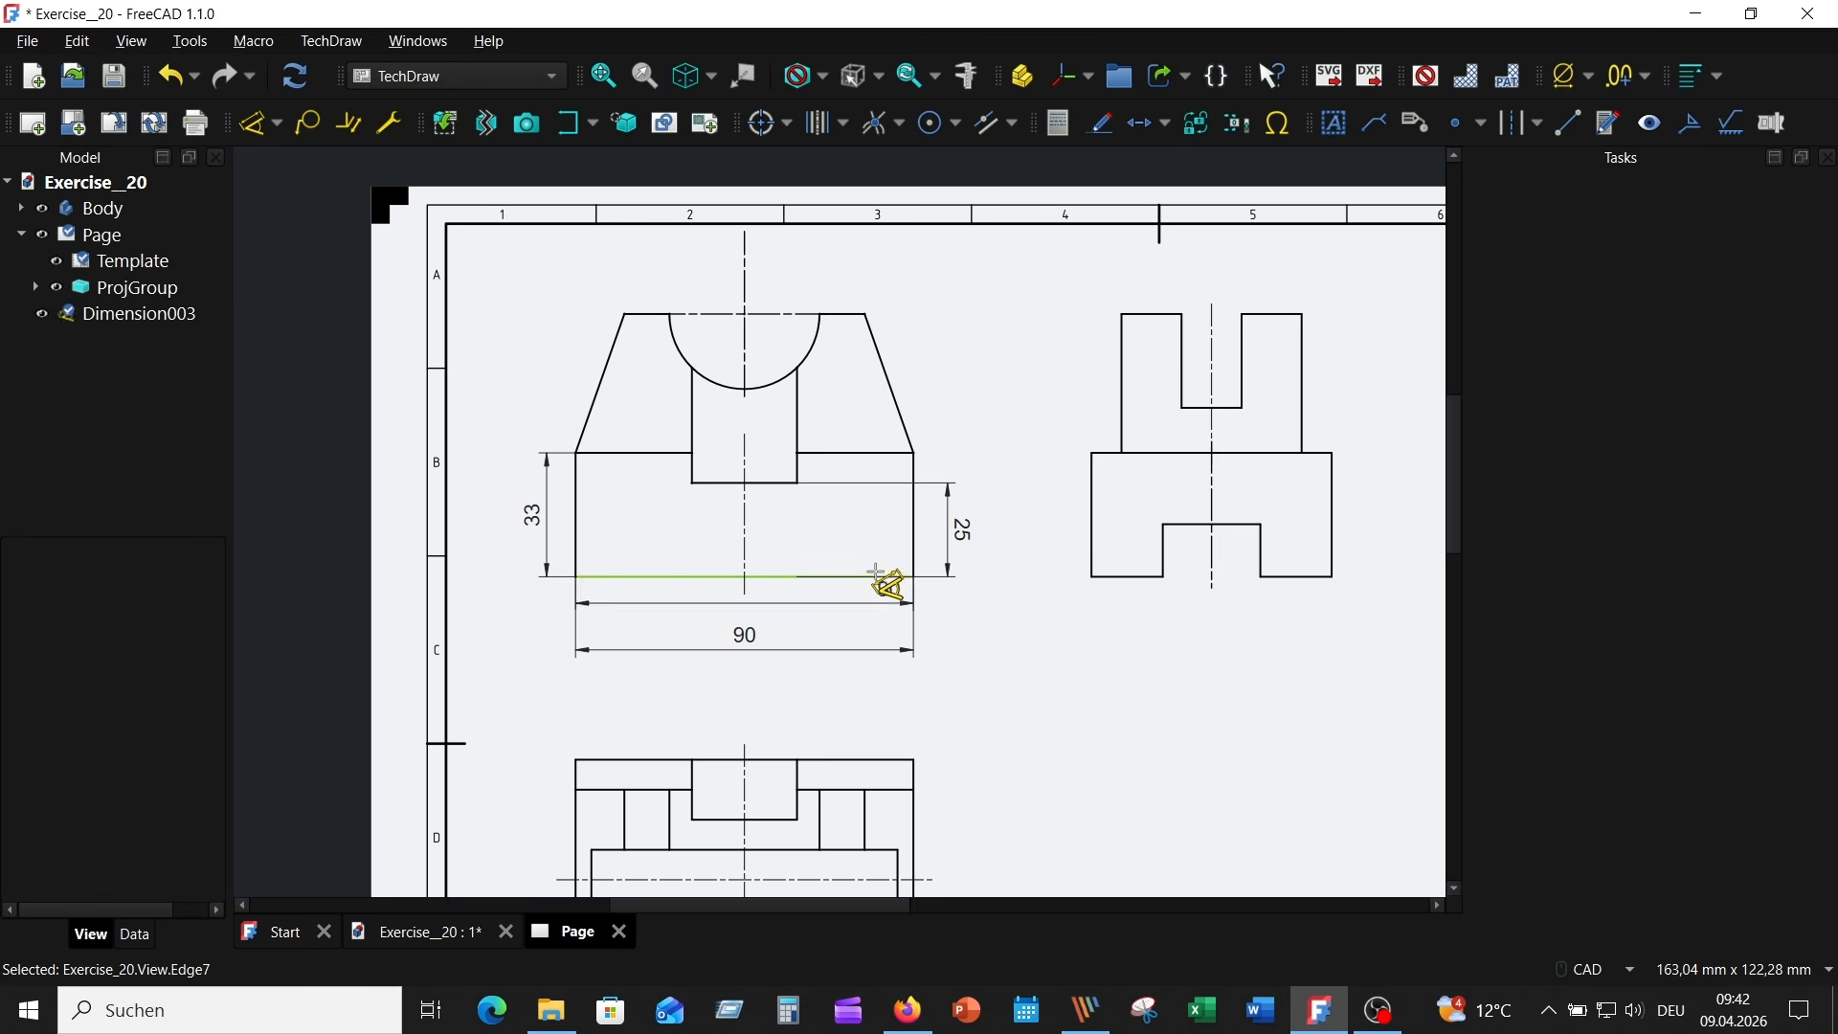
click(846, 315)
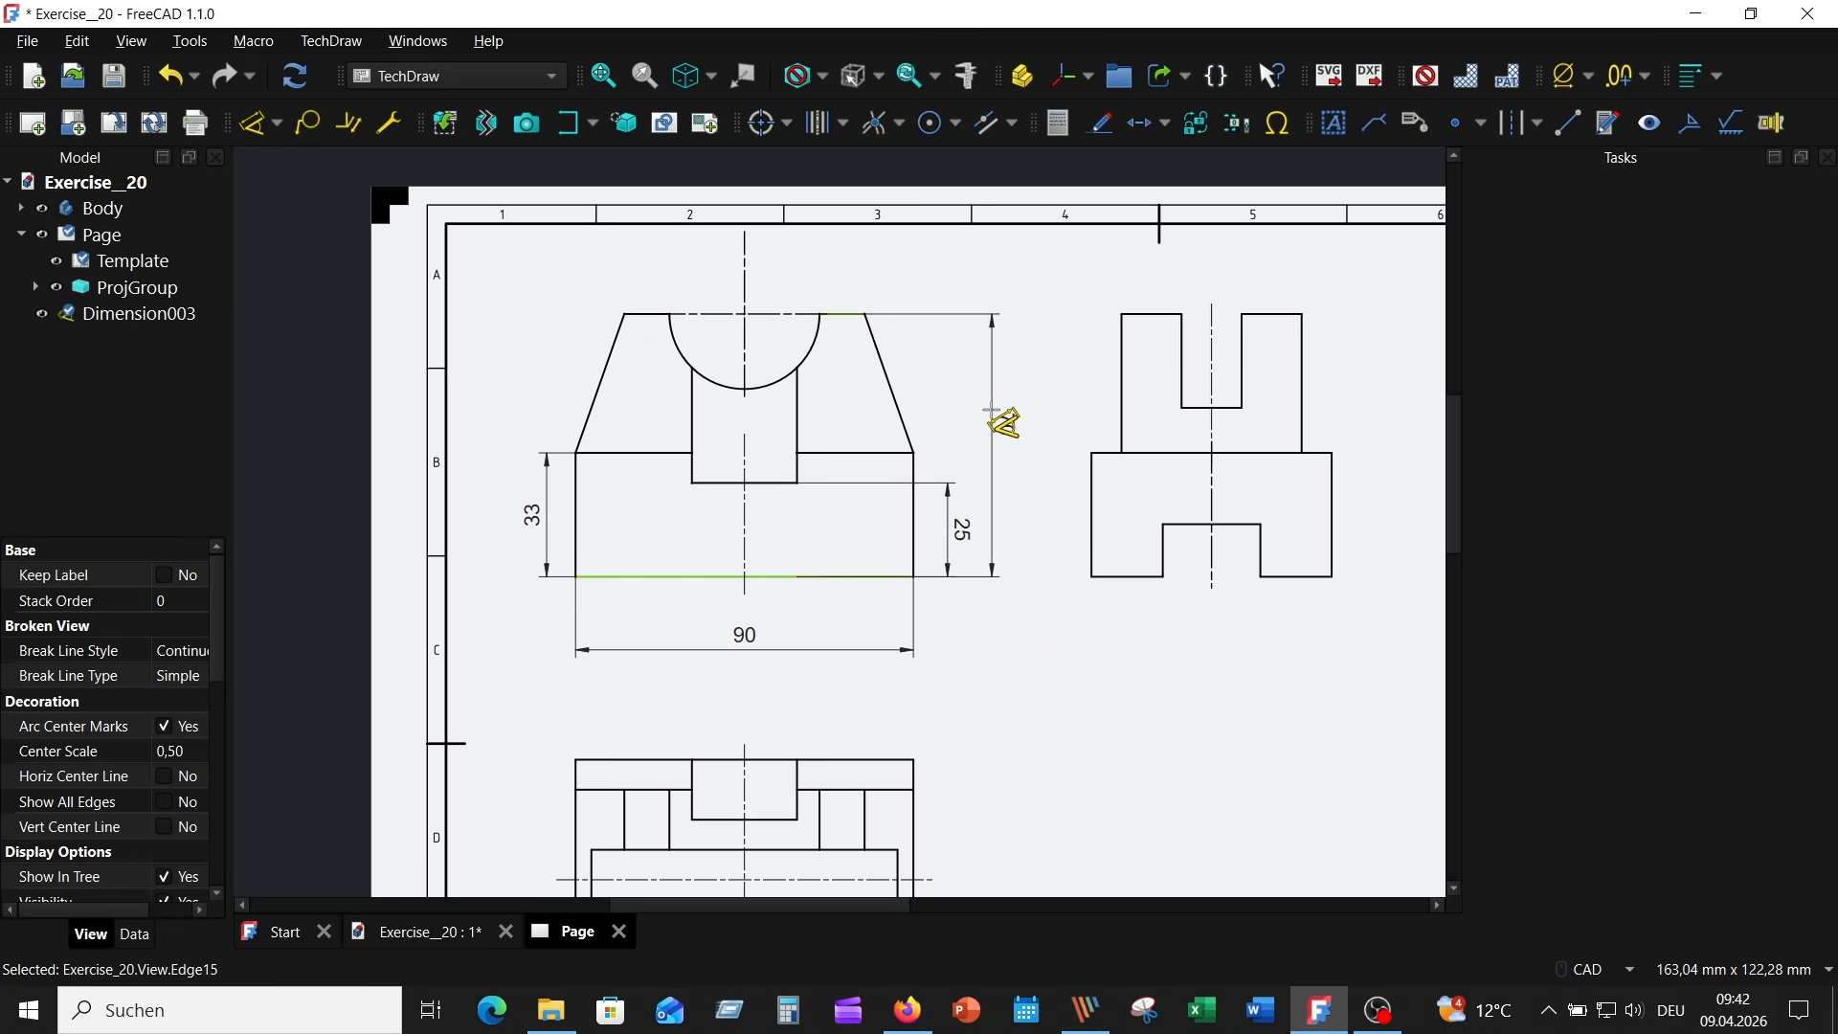
click(512, 432)
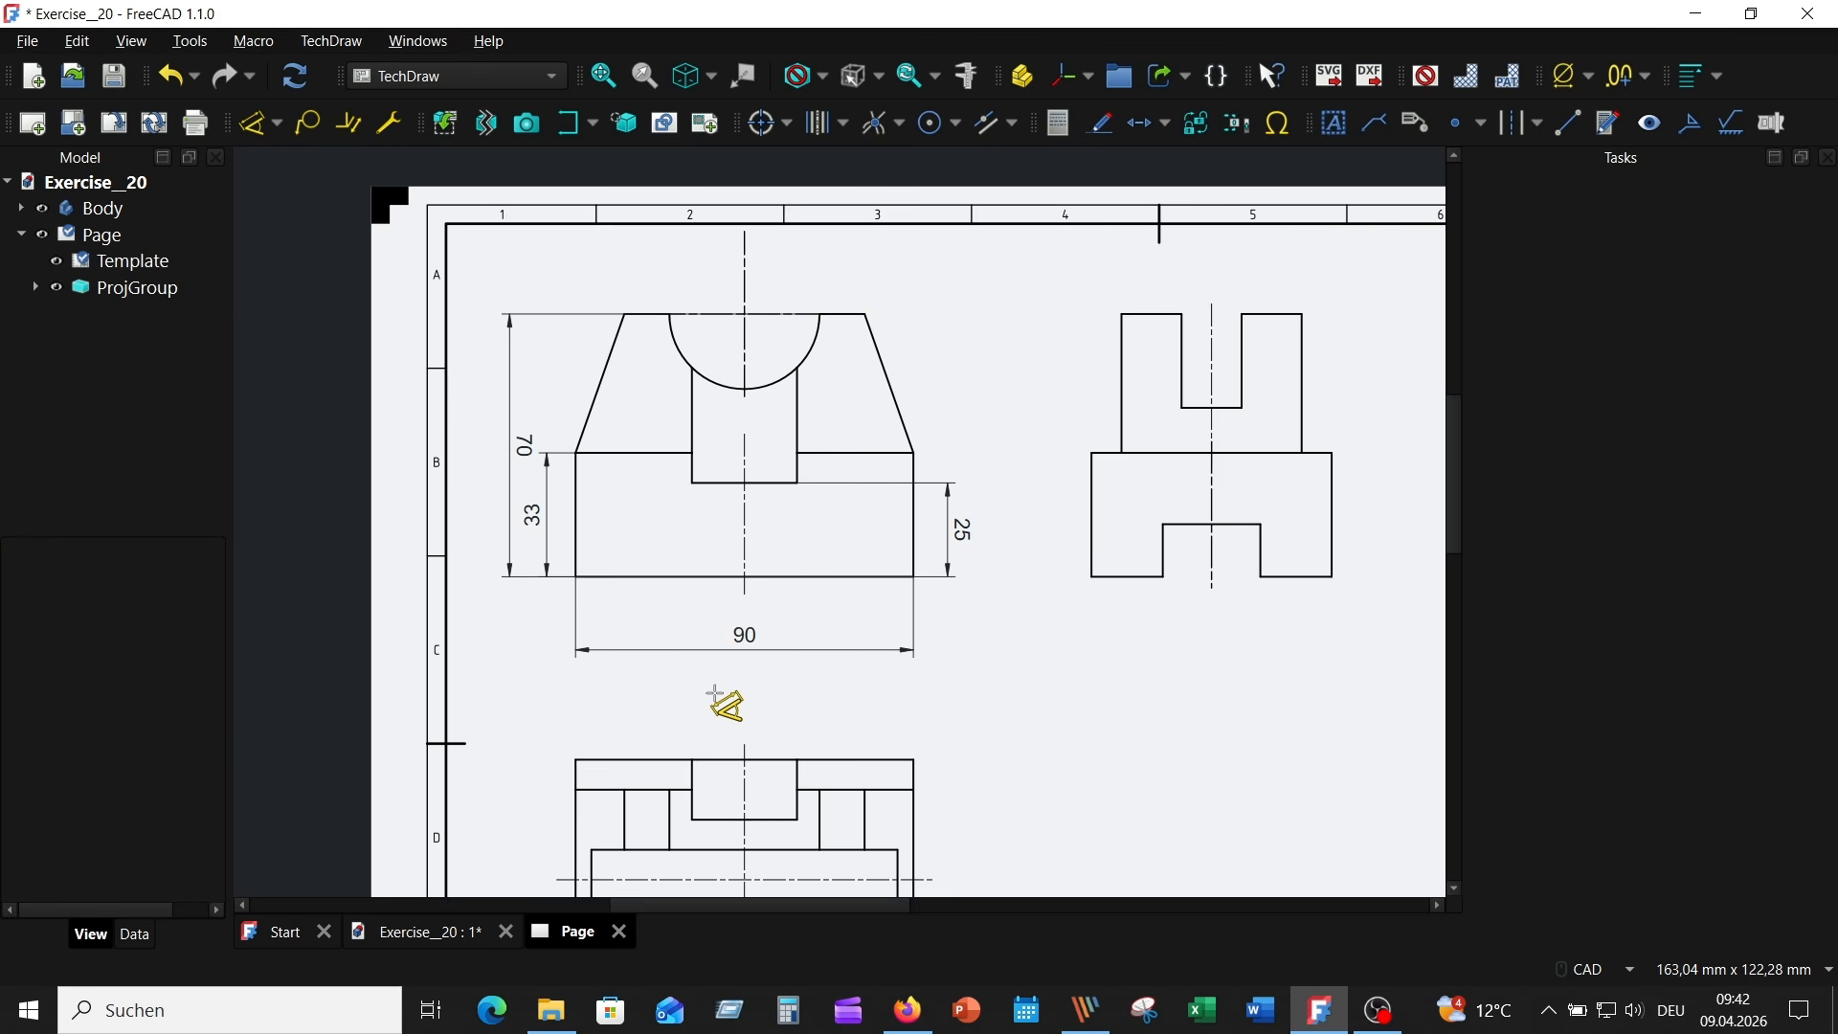
- Dimension the radius of the Front view's semicircular cutout and the width of the top-left flat edge
click(811, 342)
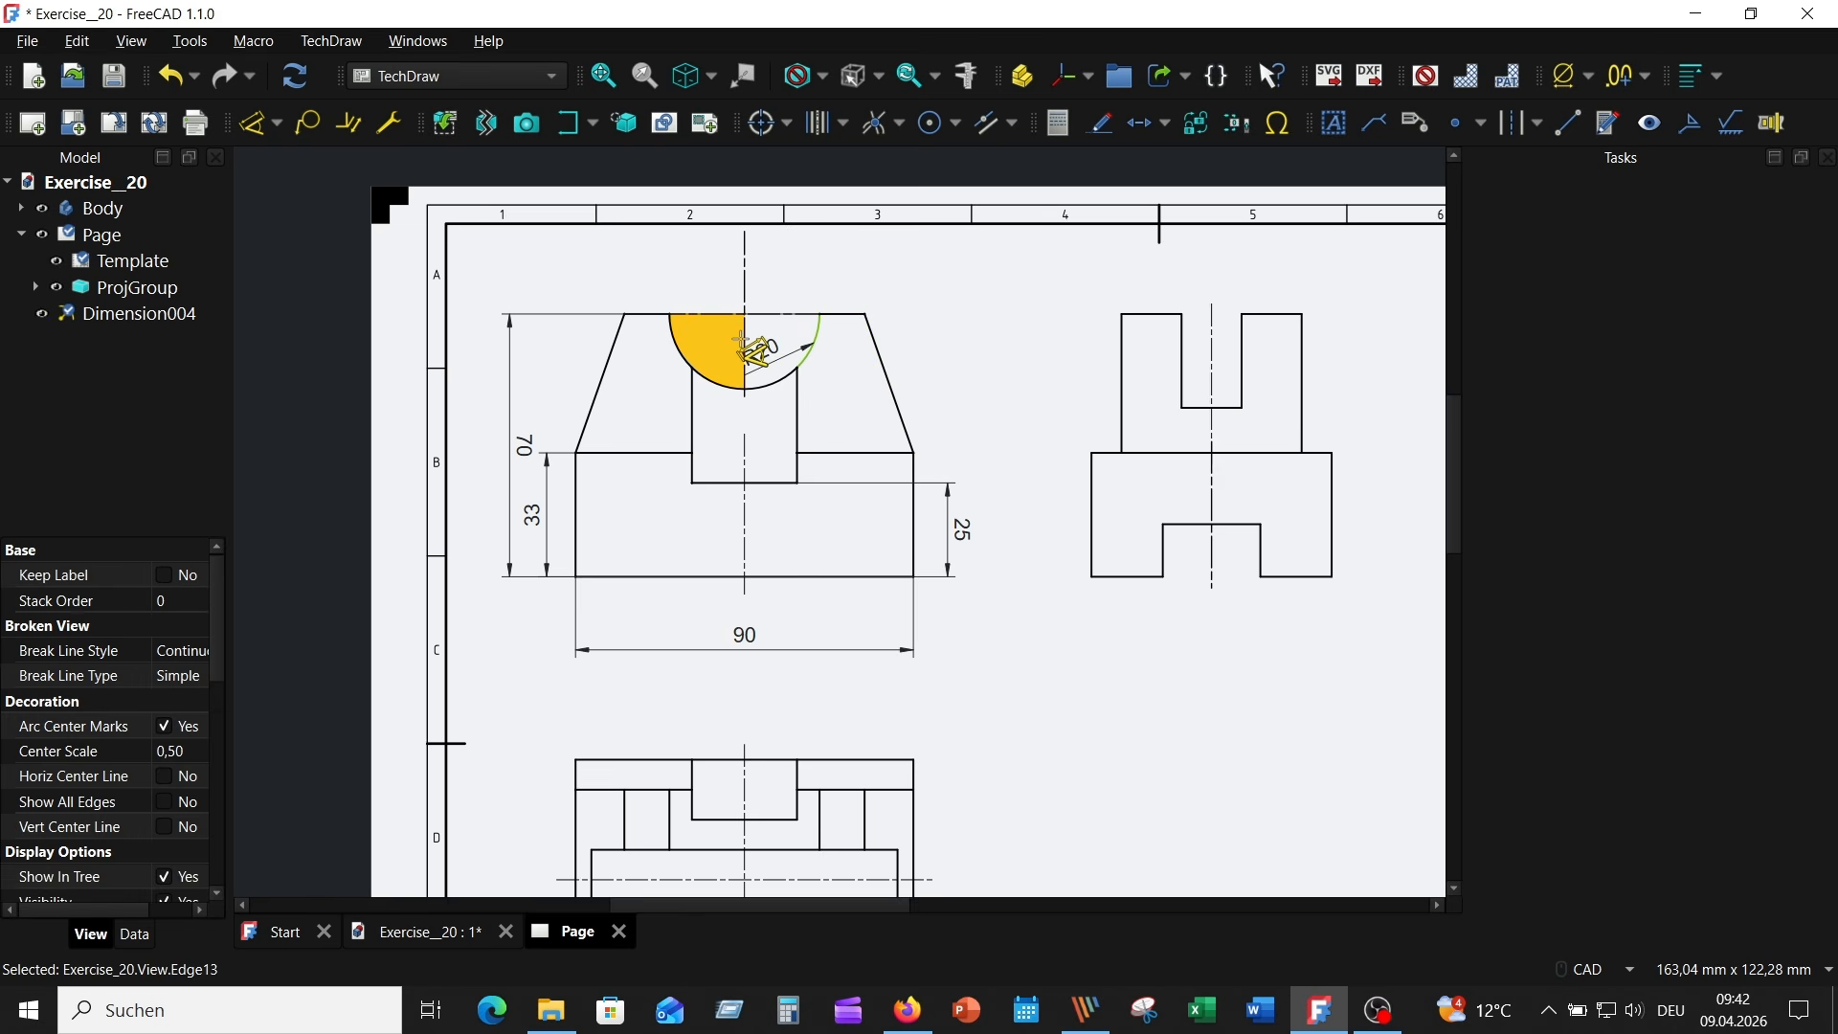
click(774, 276)
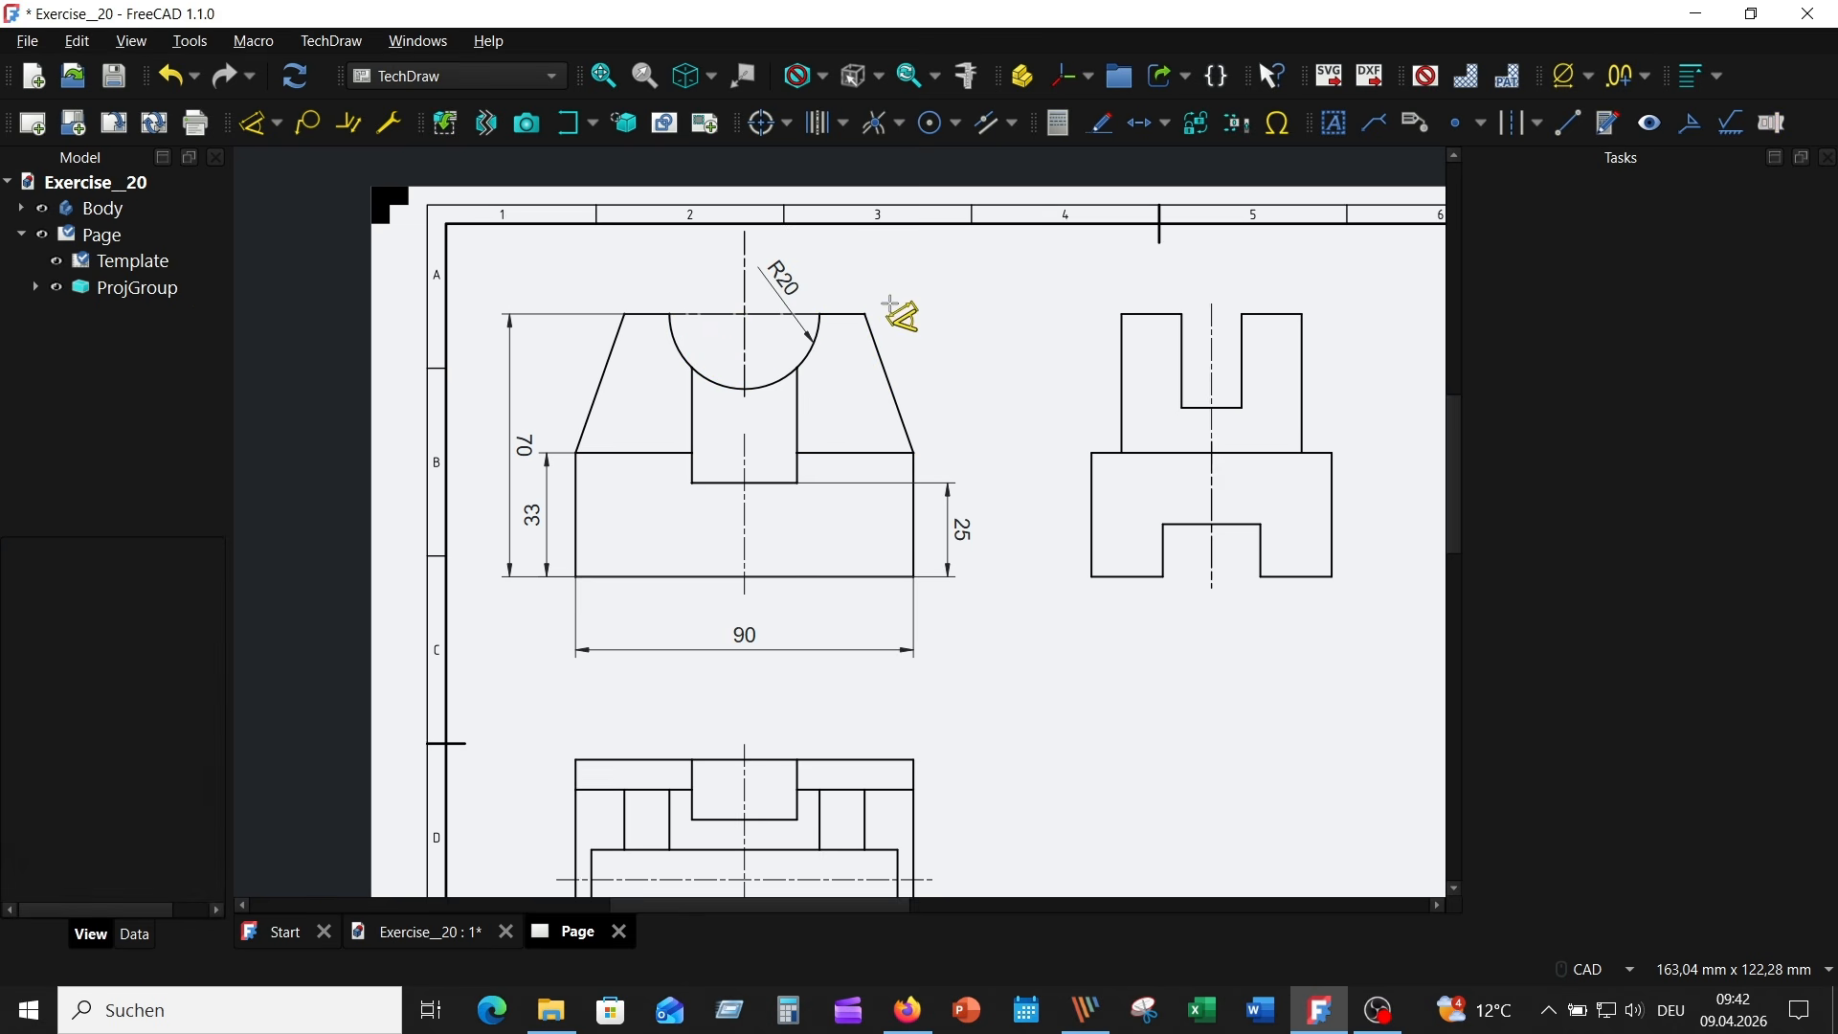
scroll(888, 303, up, 2)
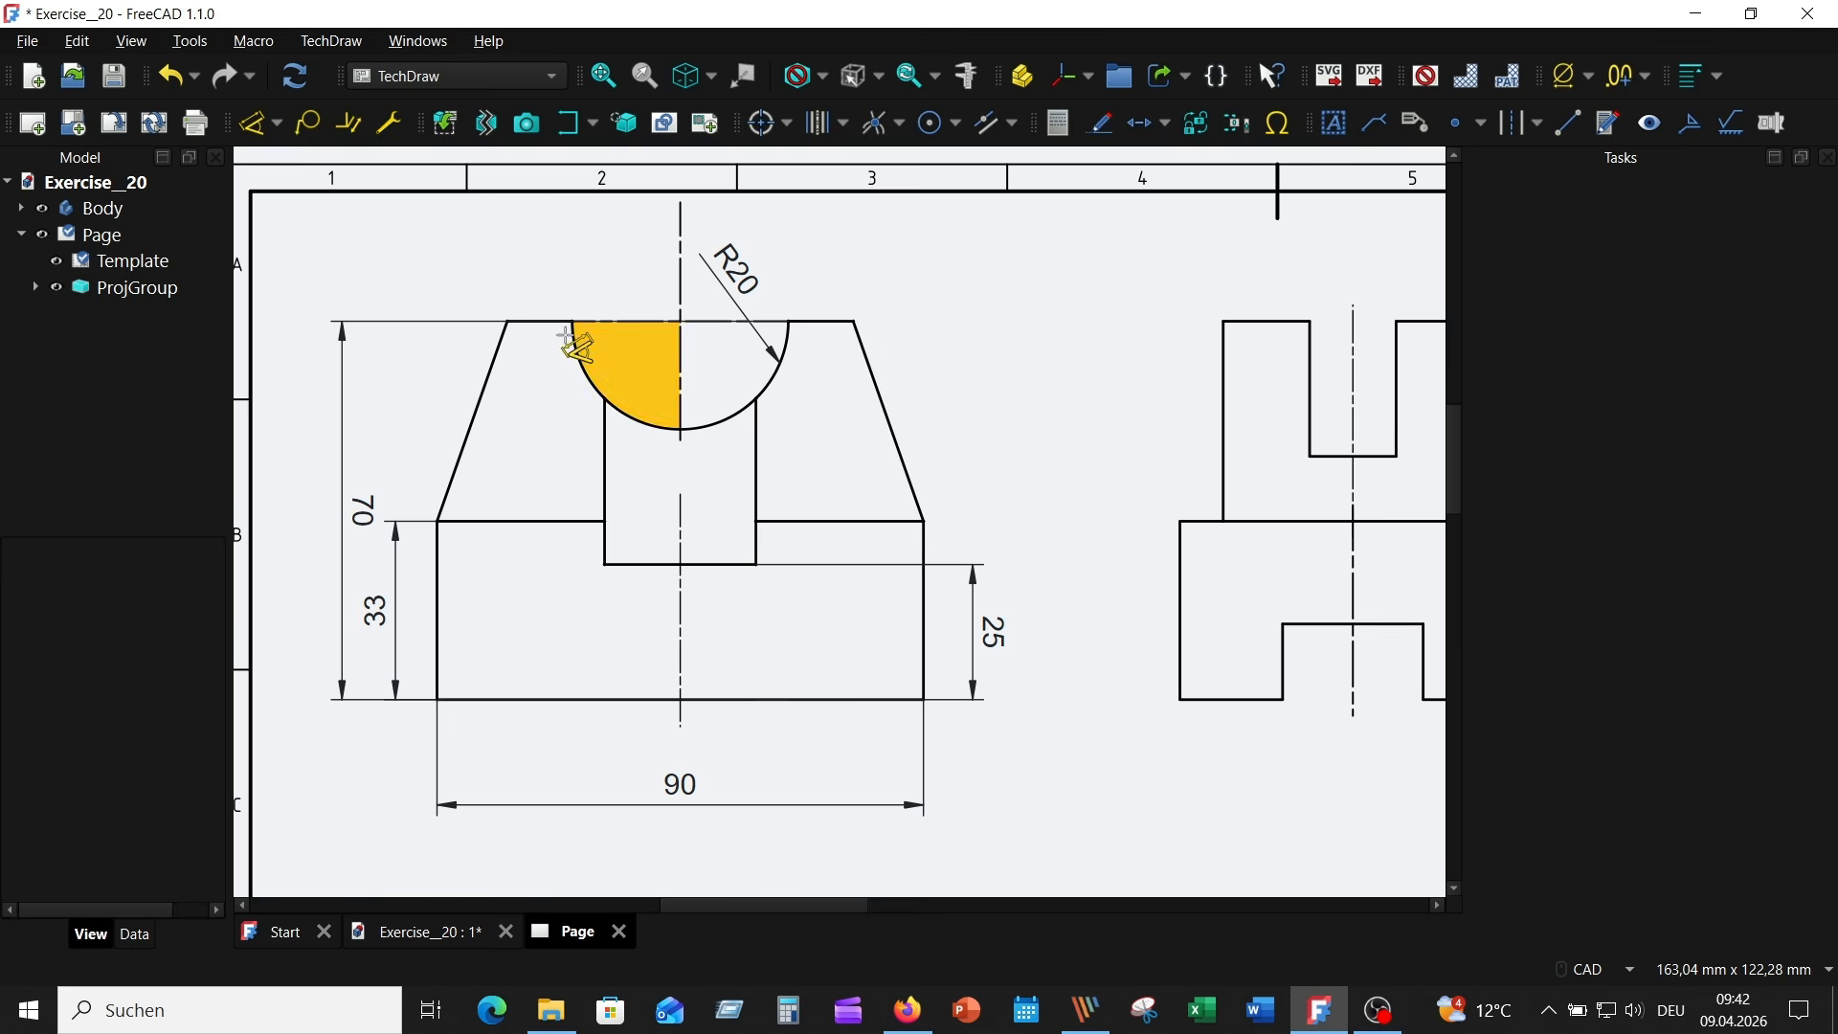
click(508, 319)
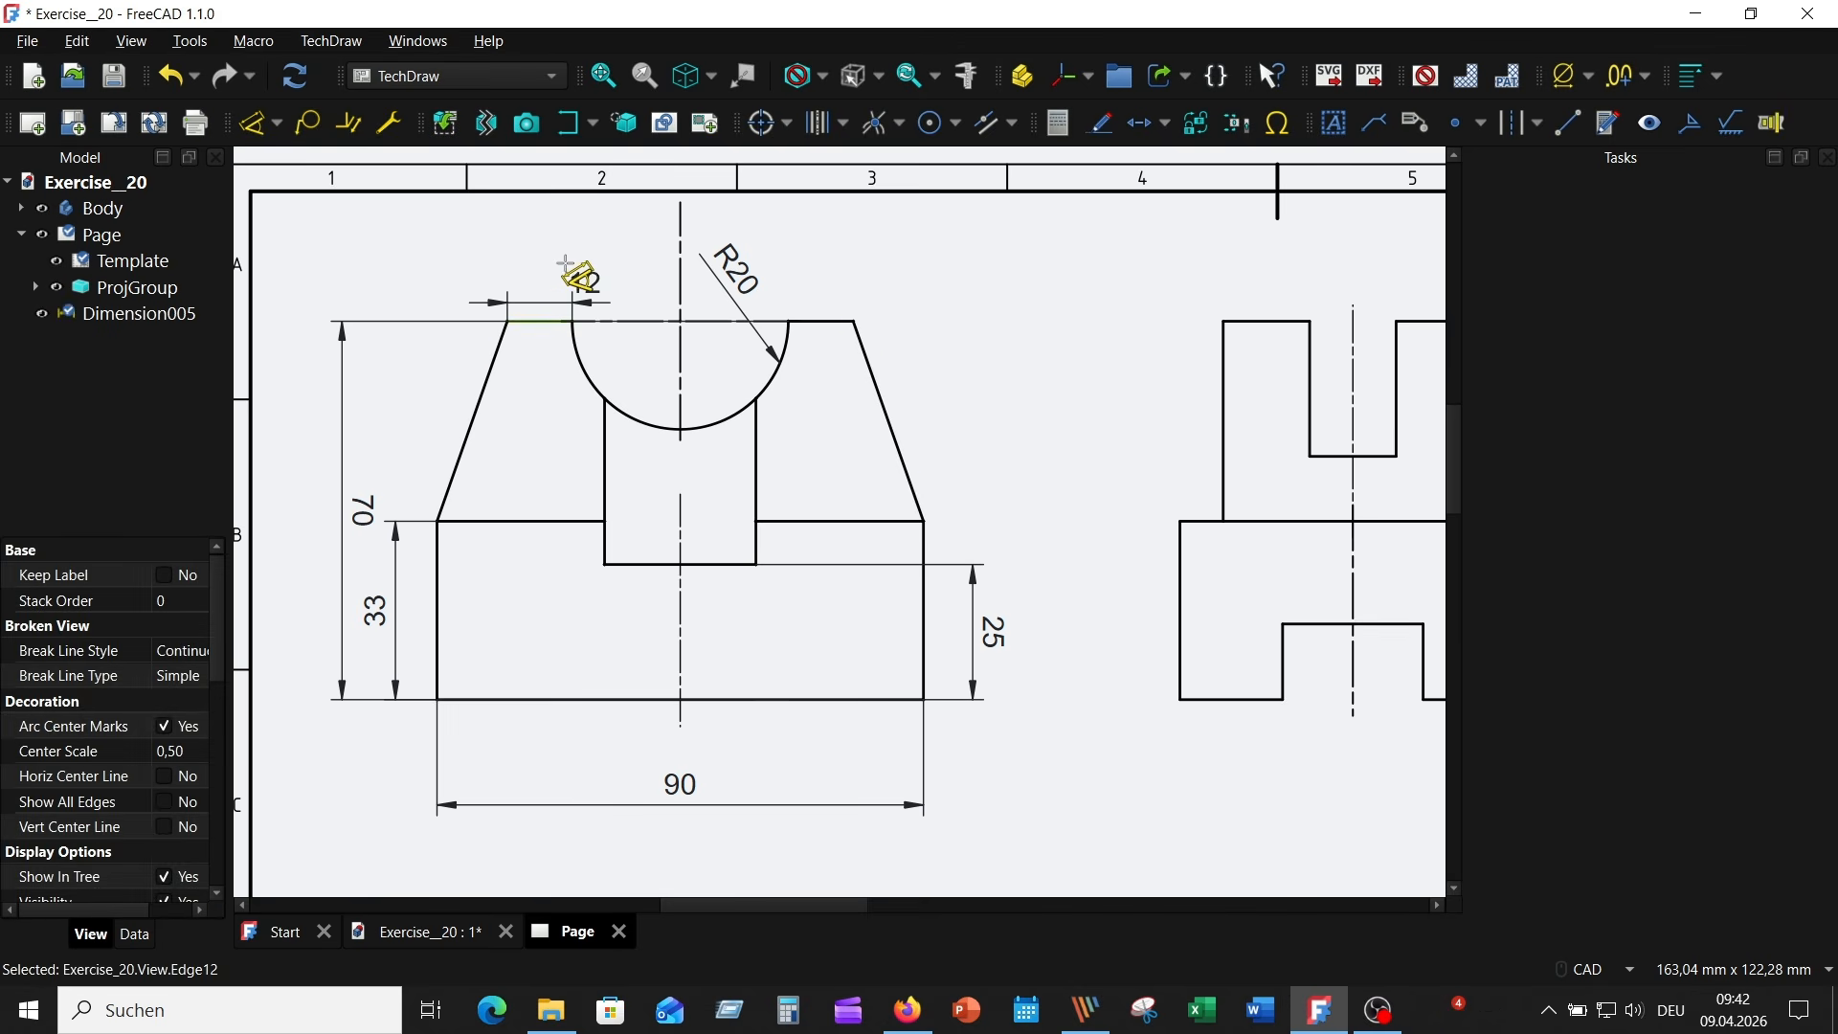
click(538, 275)
- Dimension the horizontal distance between the Front view's two outer top corners, placing it above the top-left flat's dimension
scroll(985, 360, up, 2)
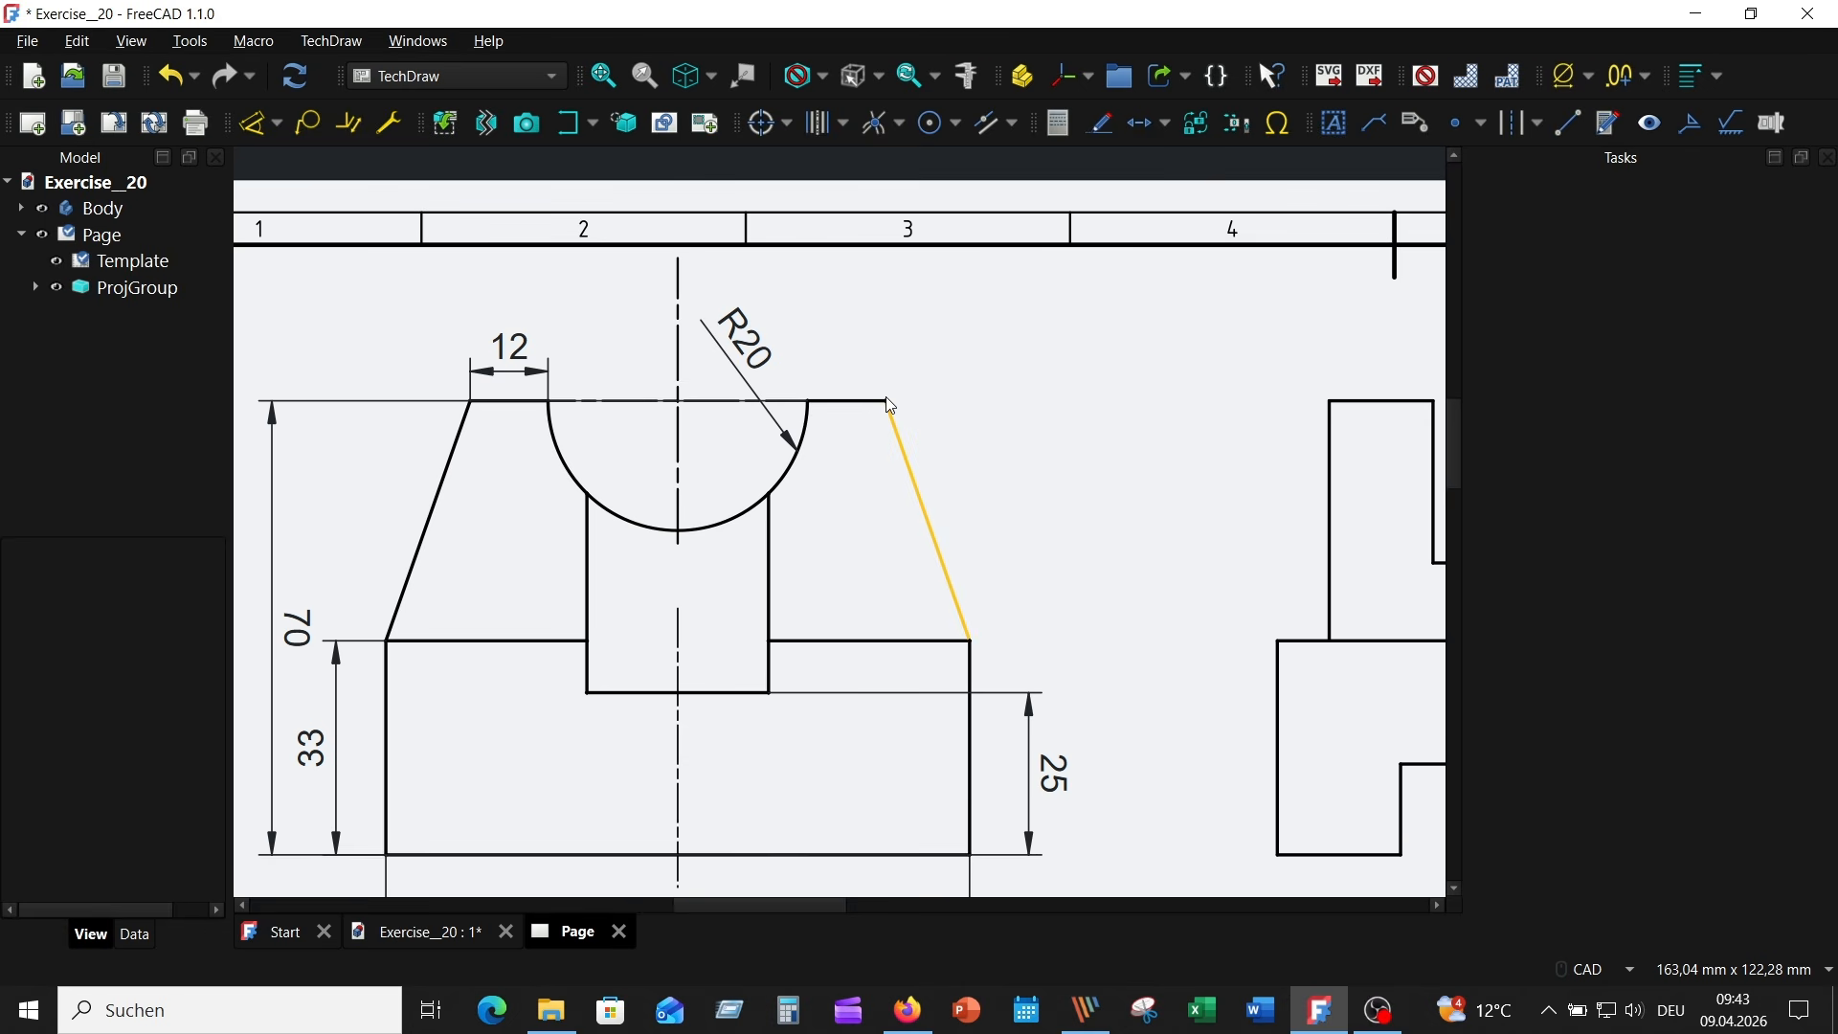
click(887, 401)
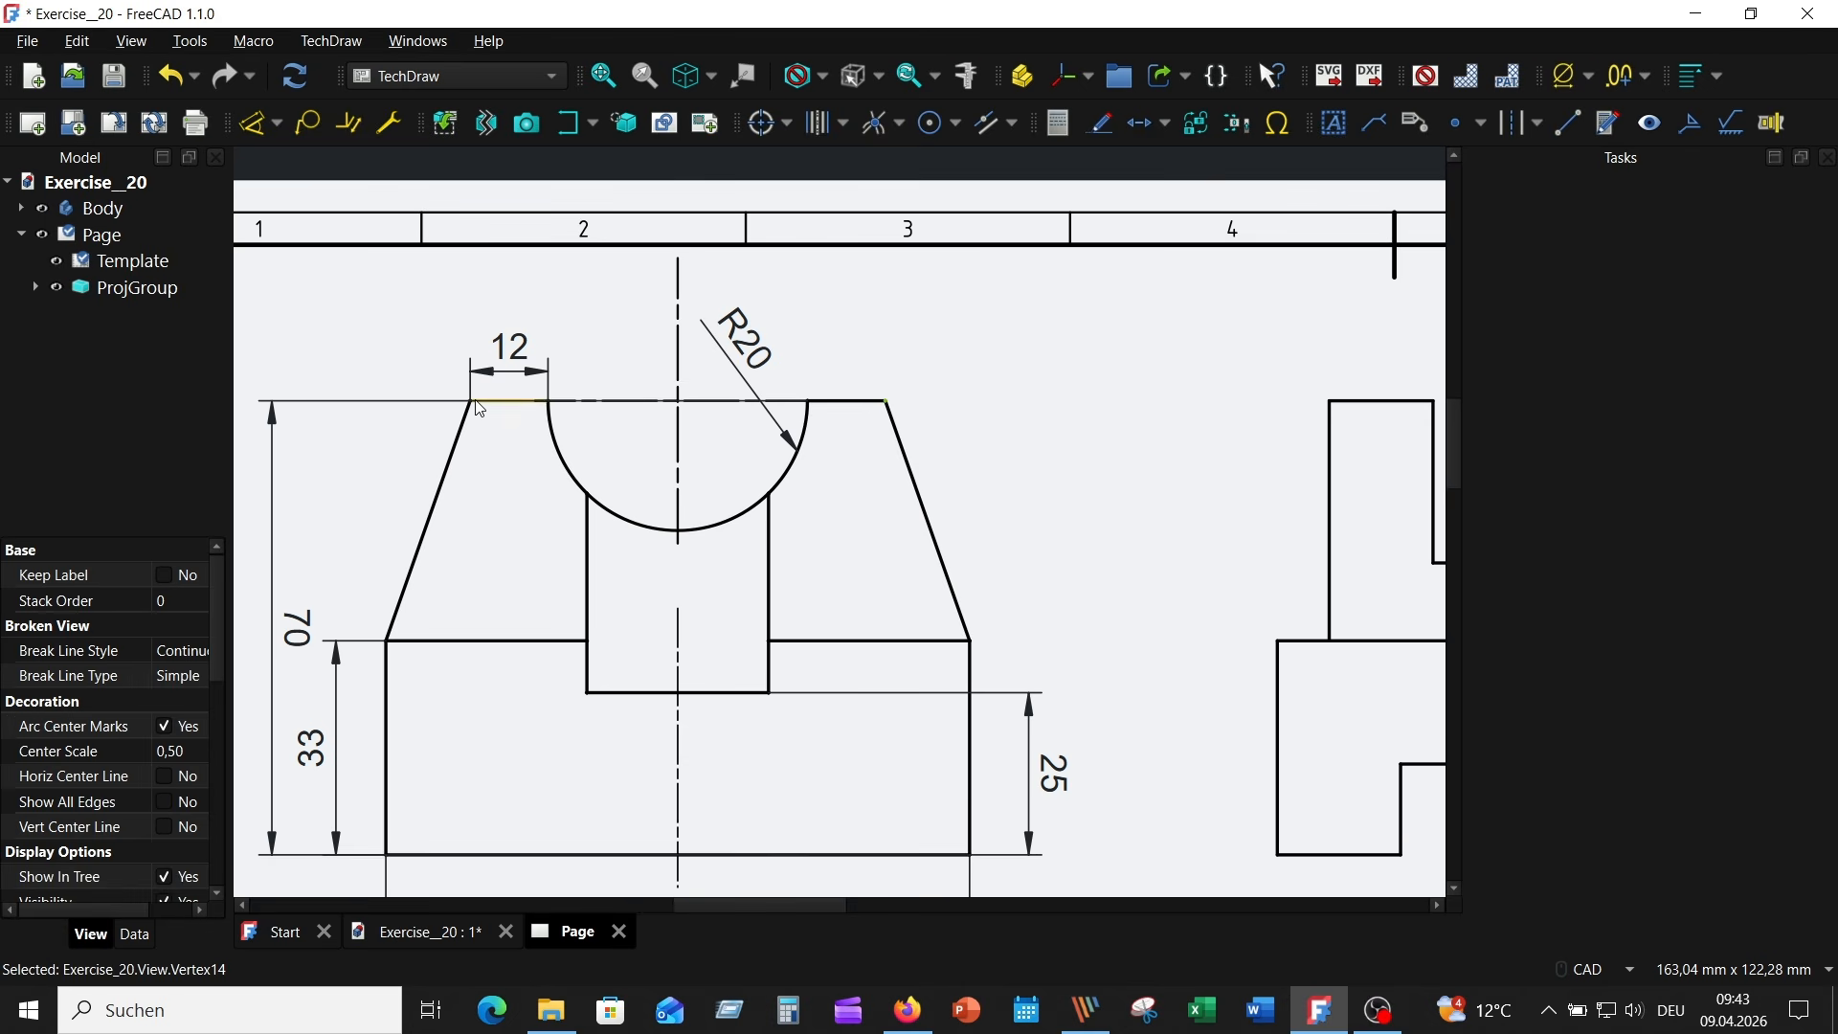
click(255, 122)
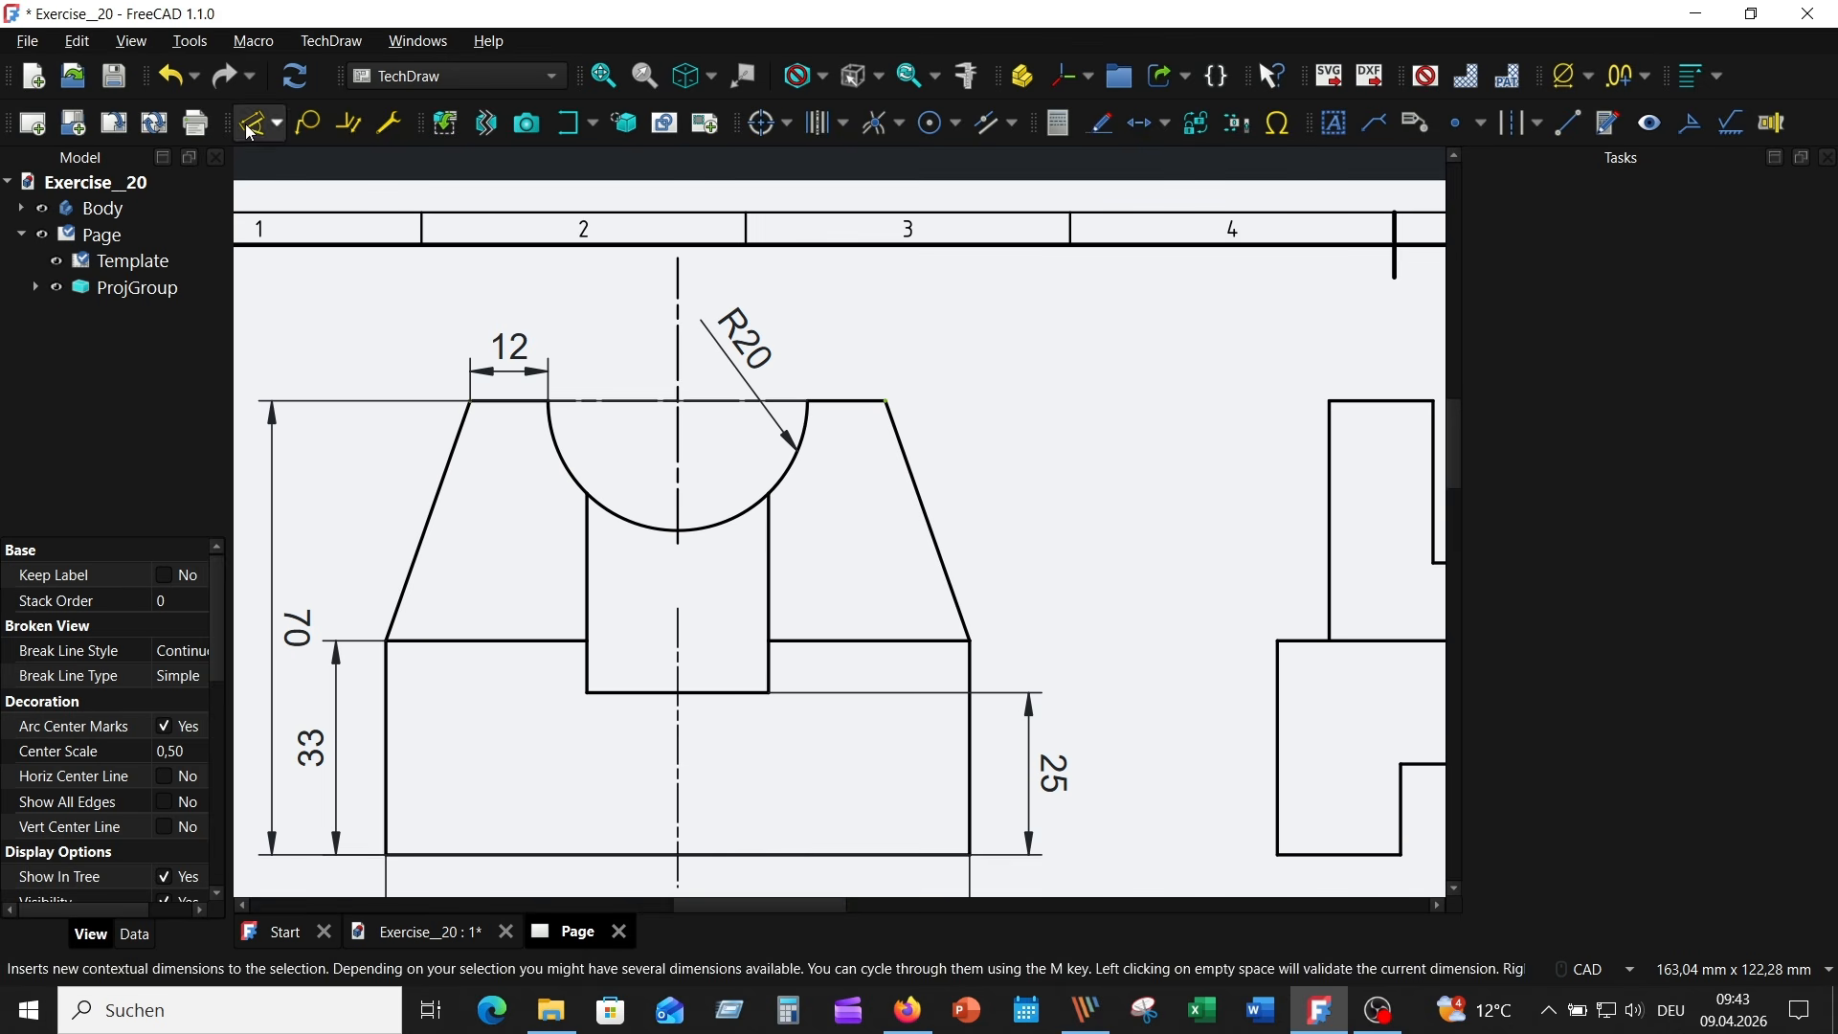
click(607, 279)
scroll(957, 431, down, 3)
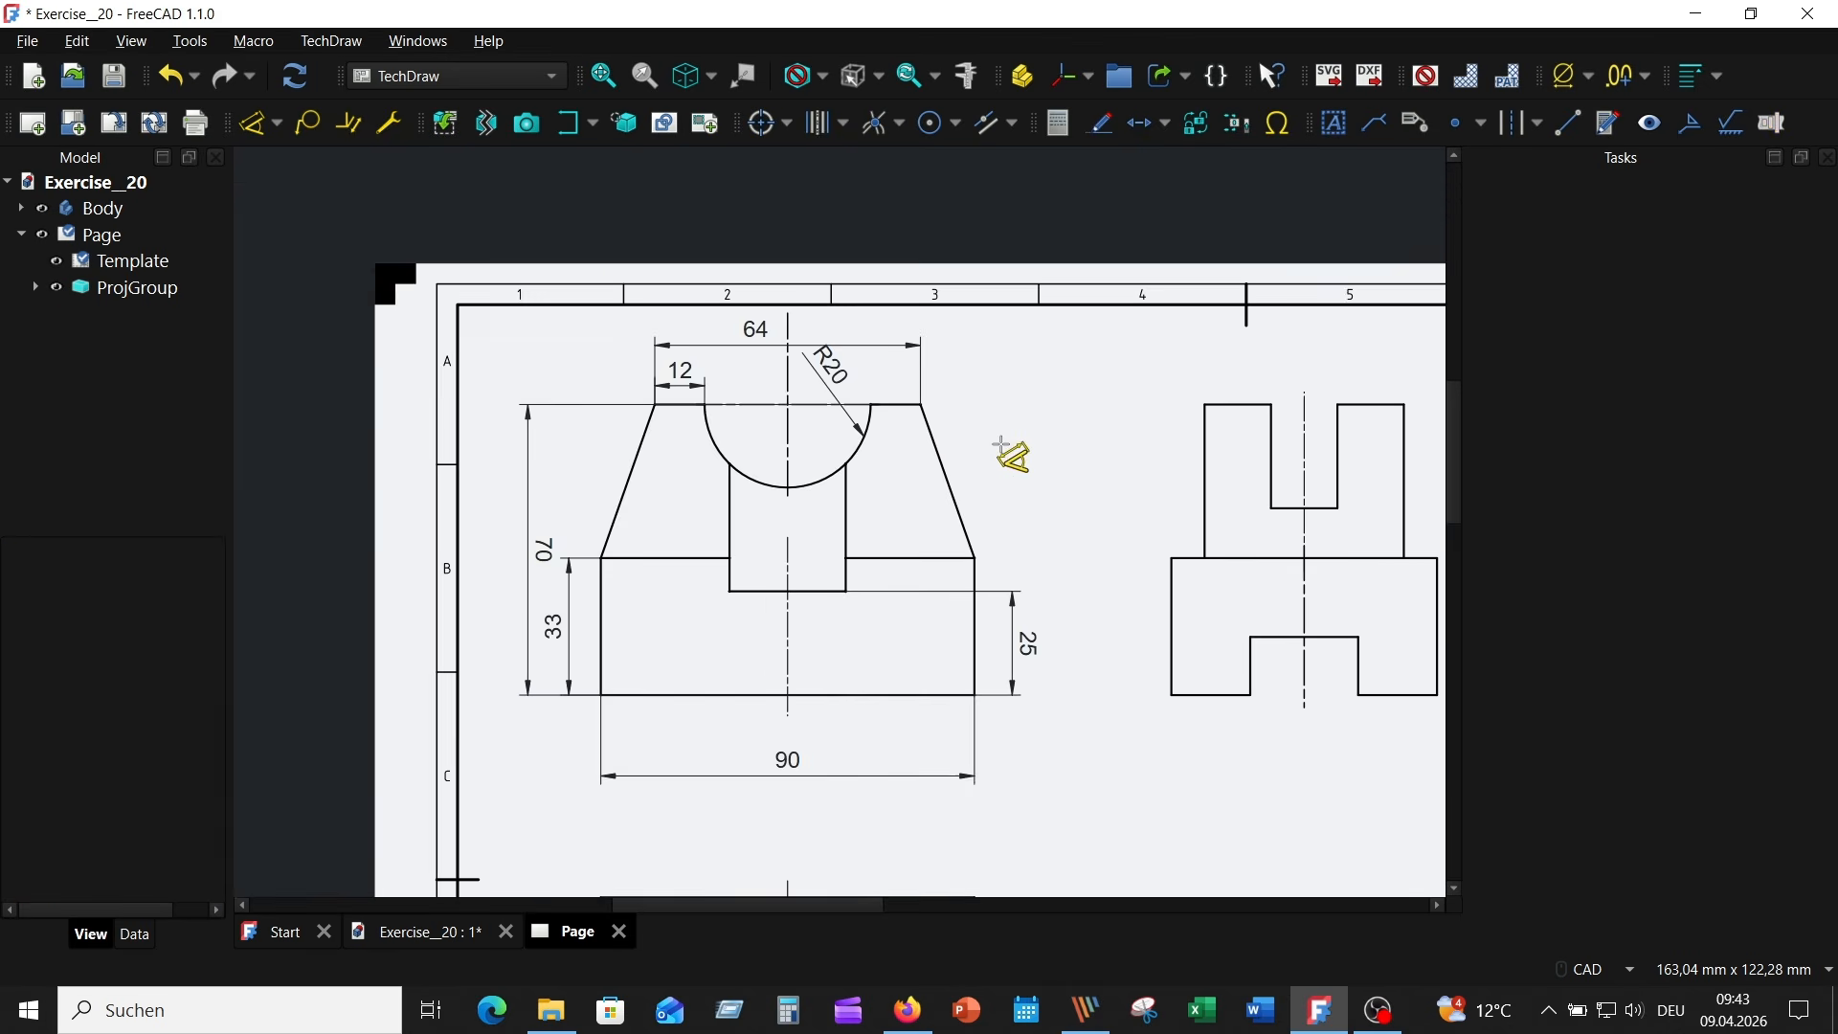
- Dimension the width of the Front view's central recess, placing it between the view and the overall width dimension
scroll(953, 345, up, 2)
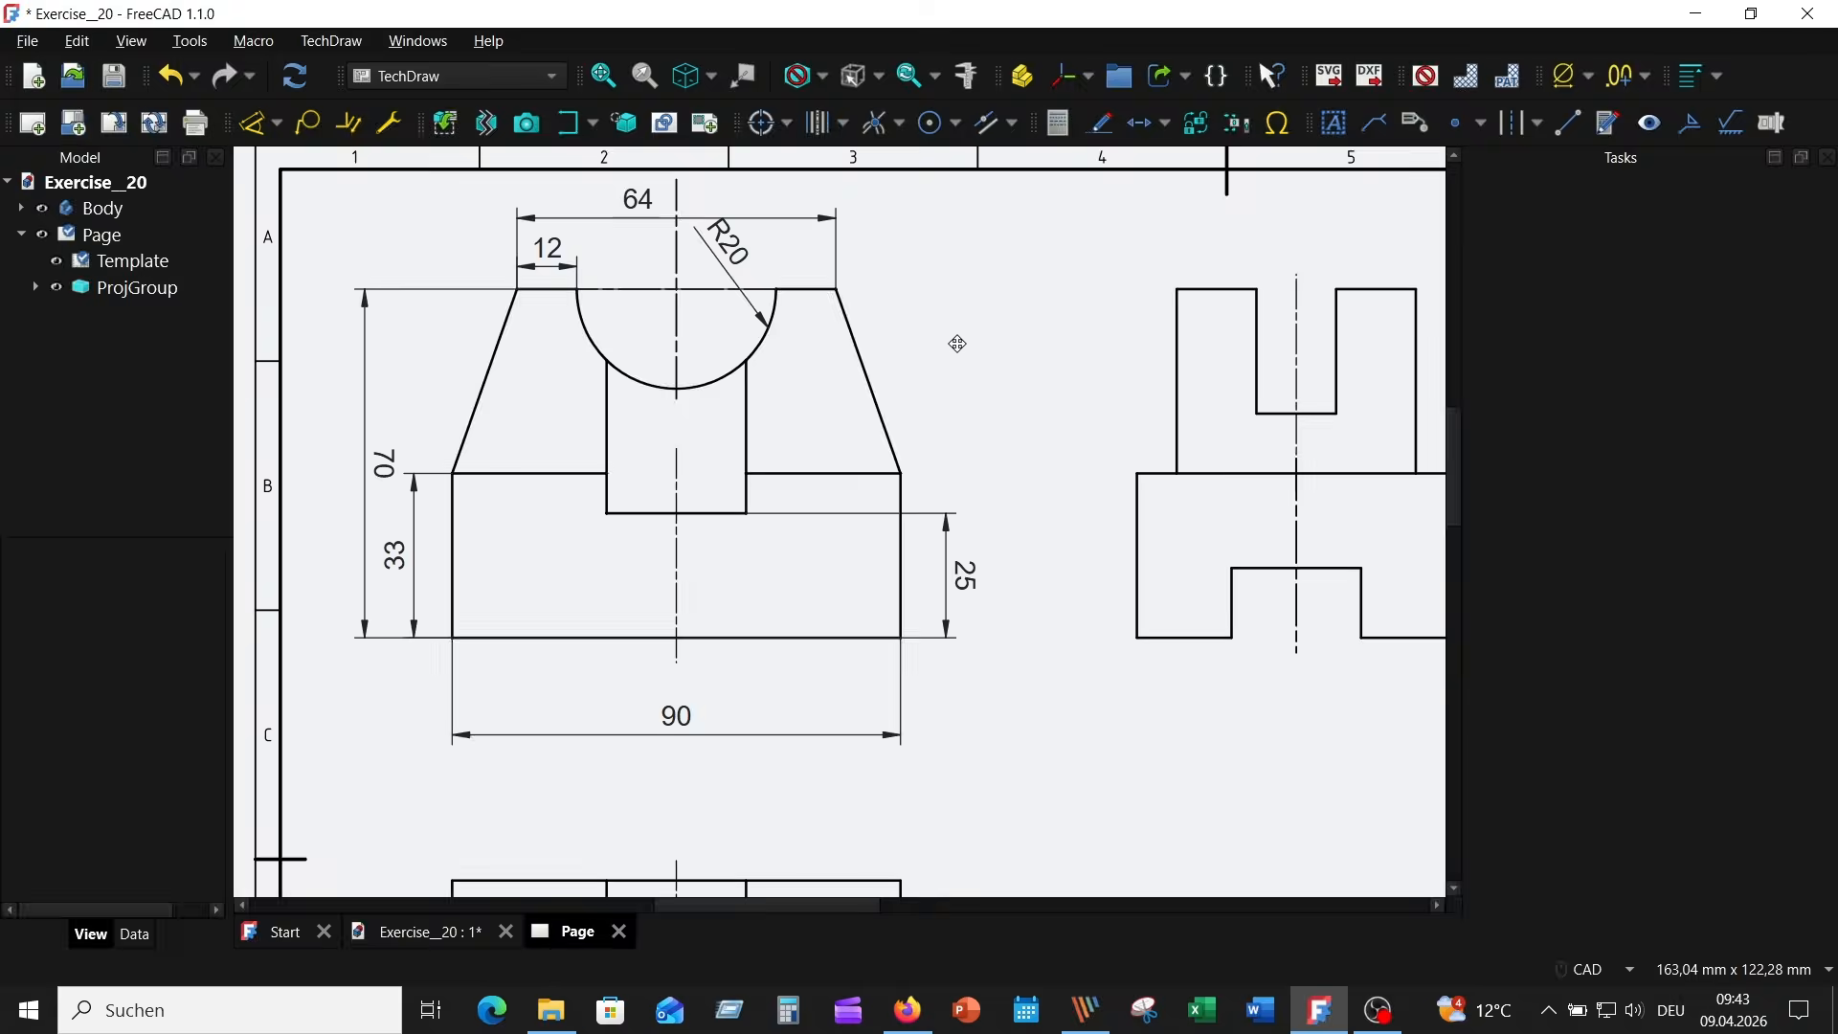
click(691, 502)
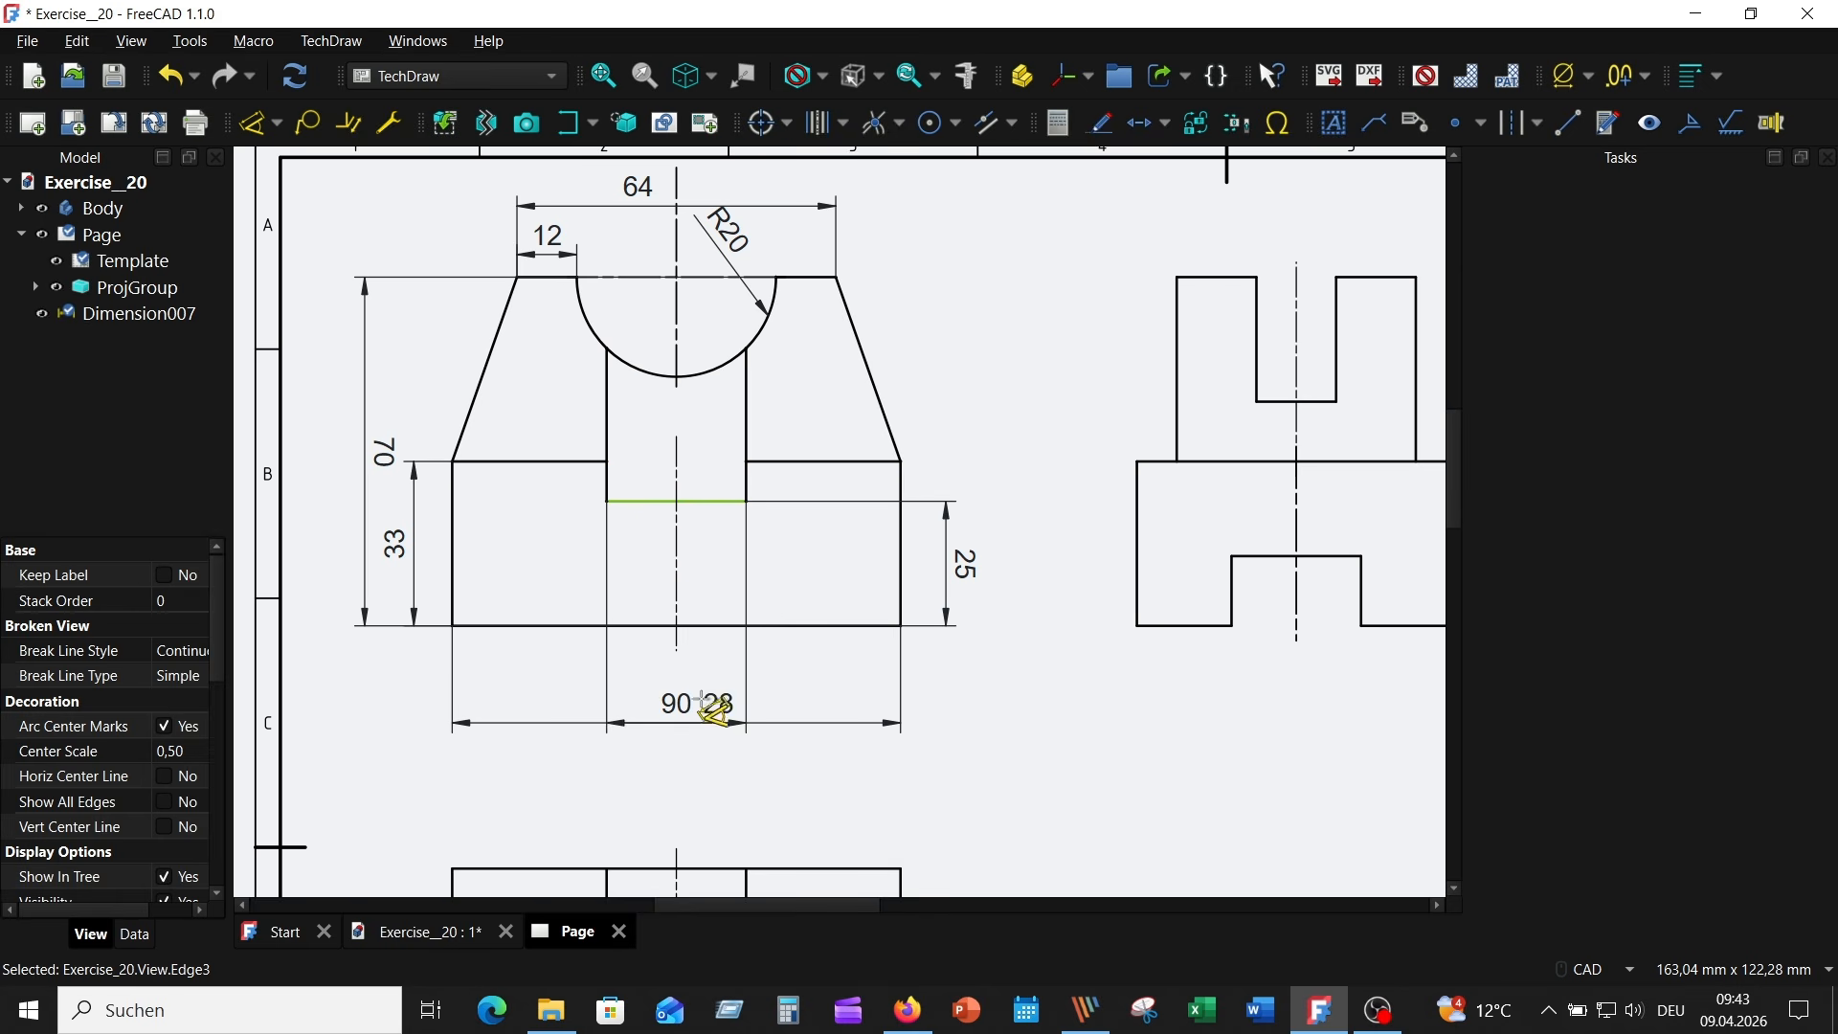
click(670, 651)
scroll(1034, 707, down, 3)
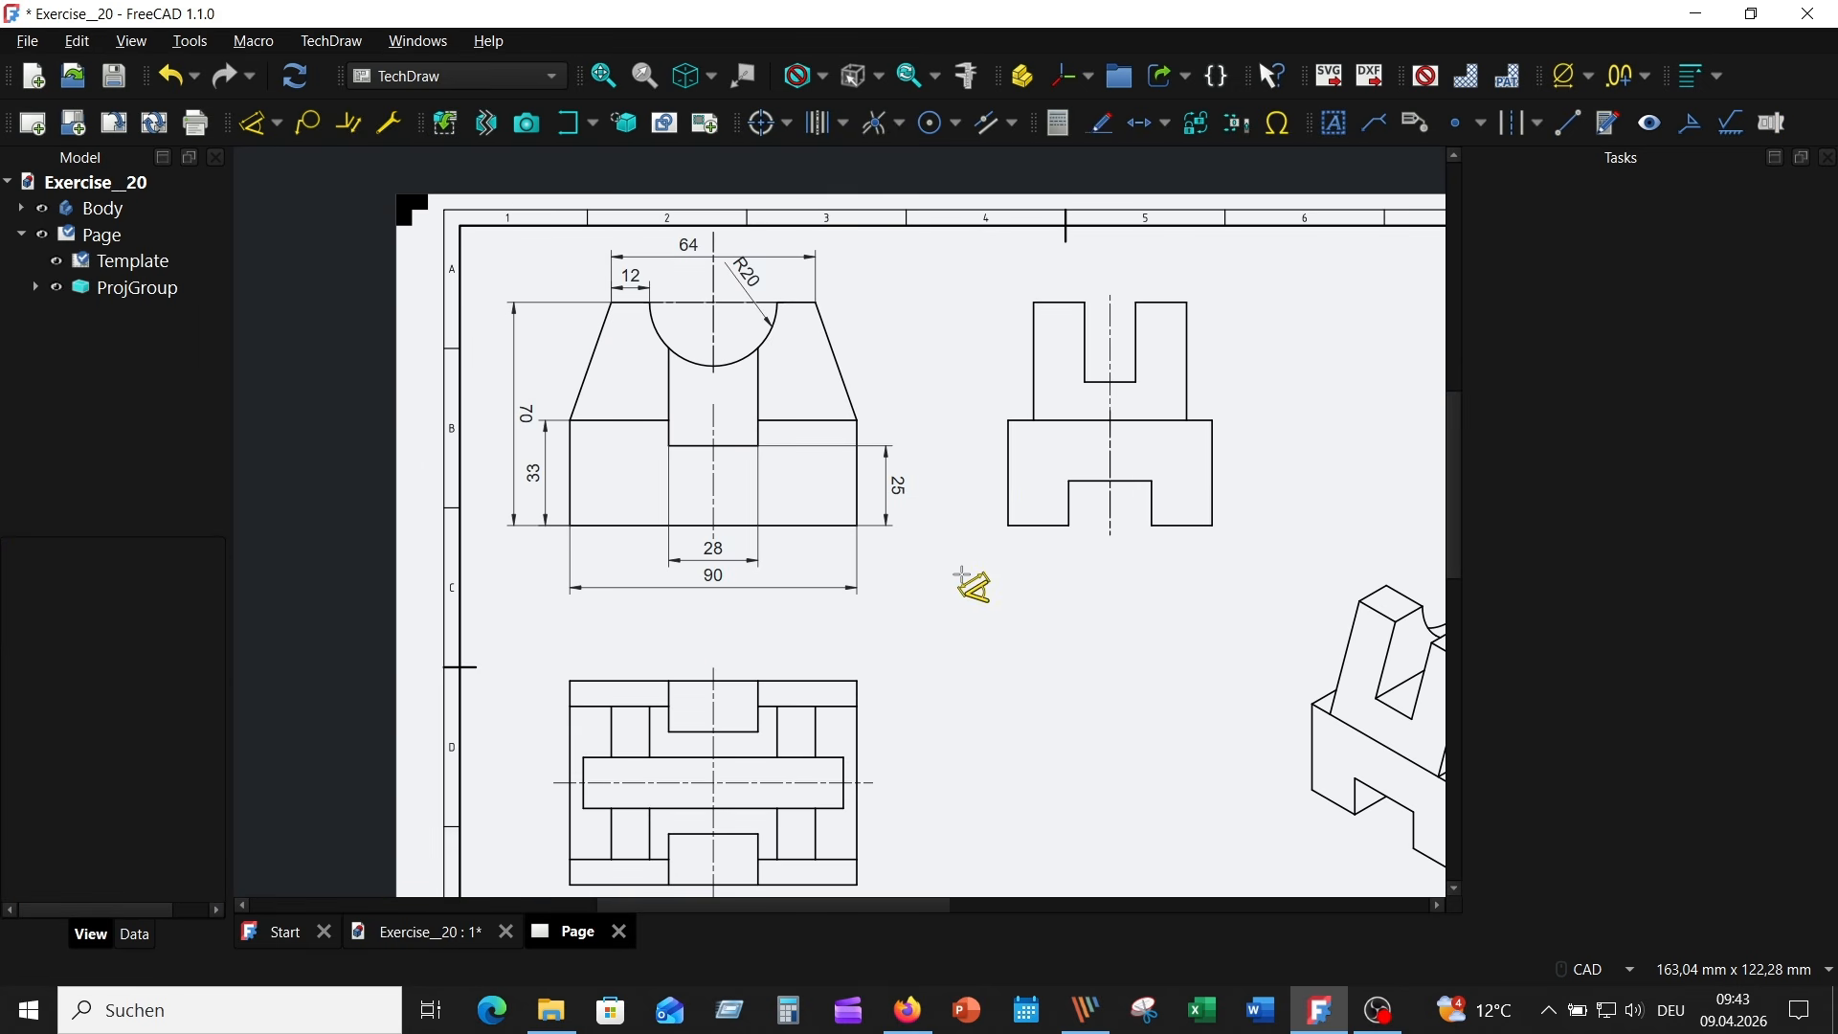
- Dimension the Left view's overall base width and the bottom edge of its right foot, both below the view
scroll(972, 589, up, 1)
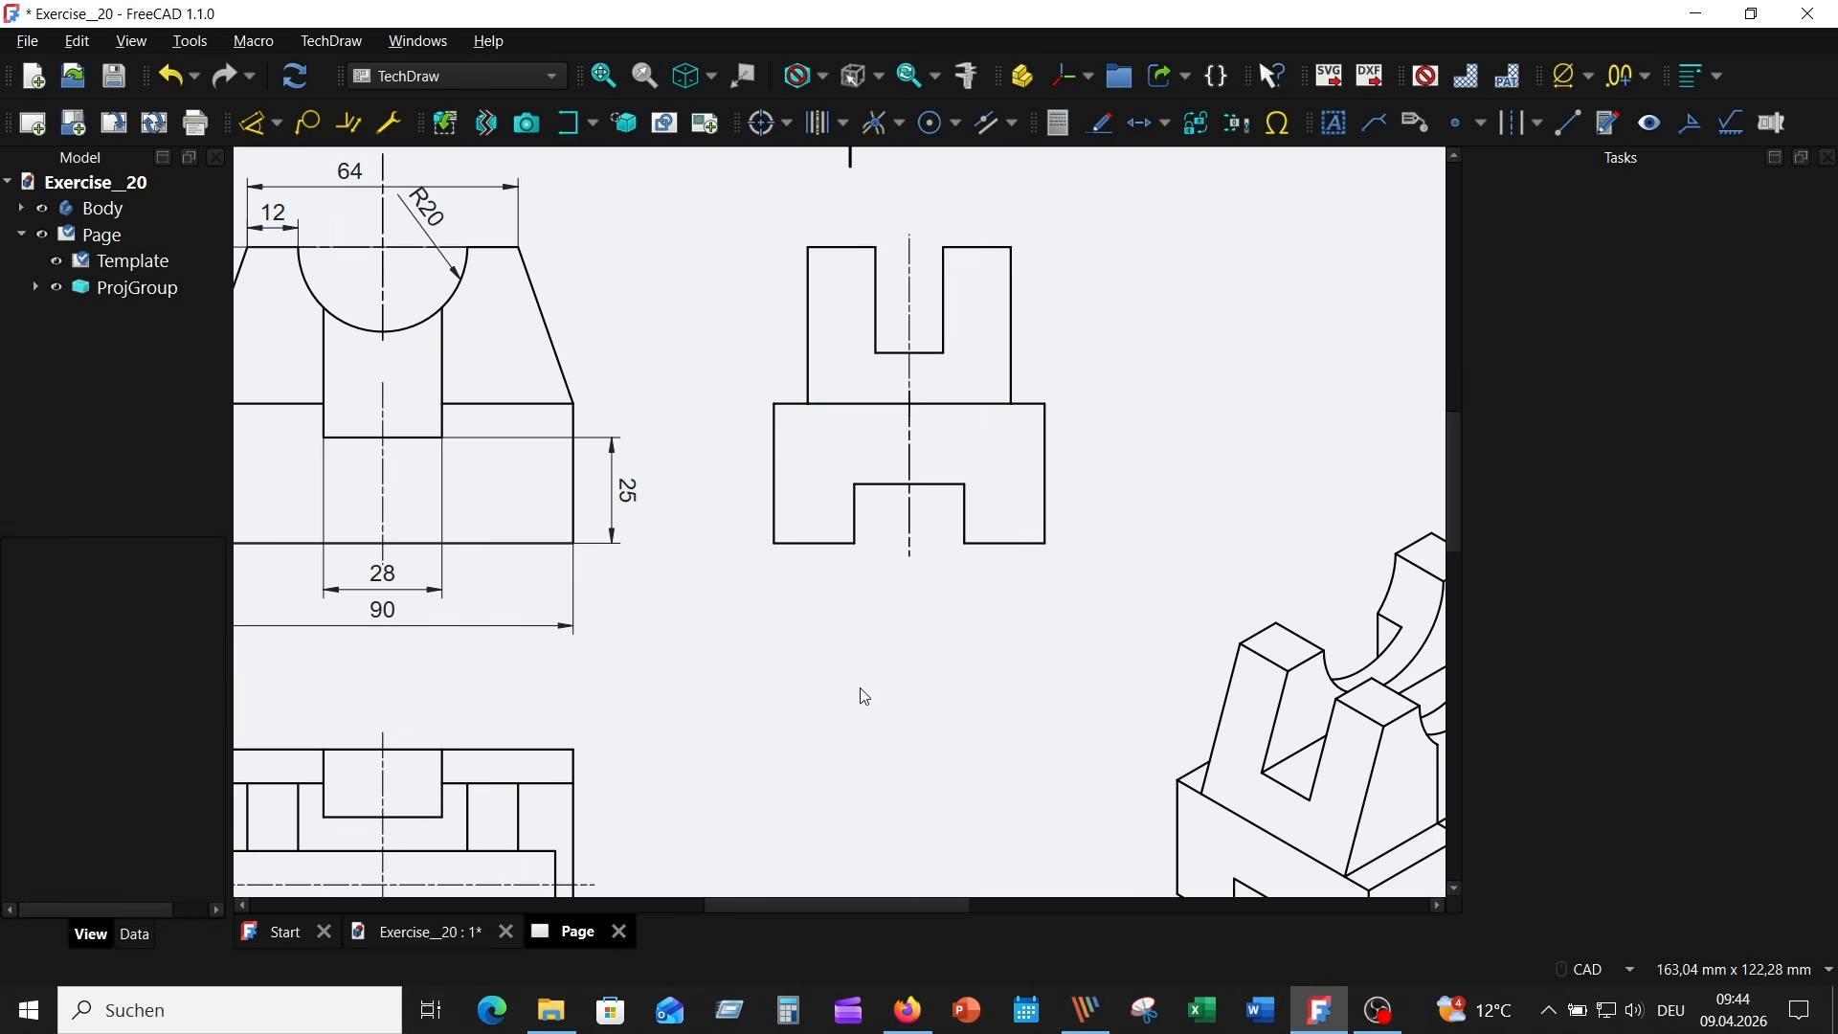
click(775, 525)
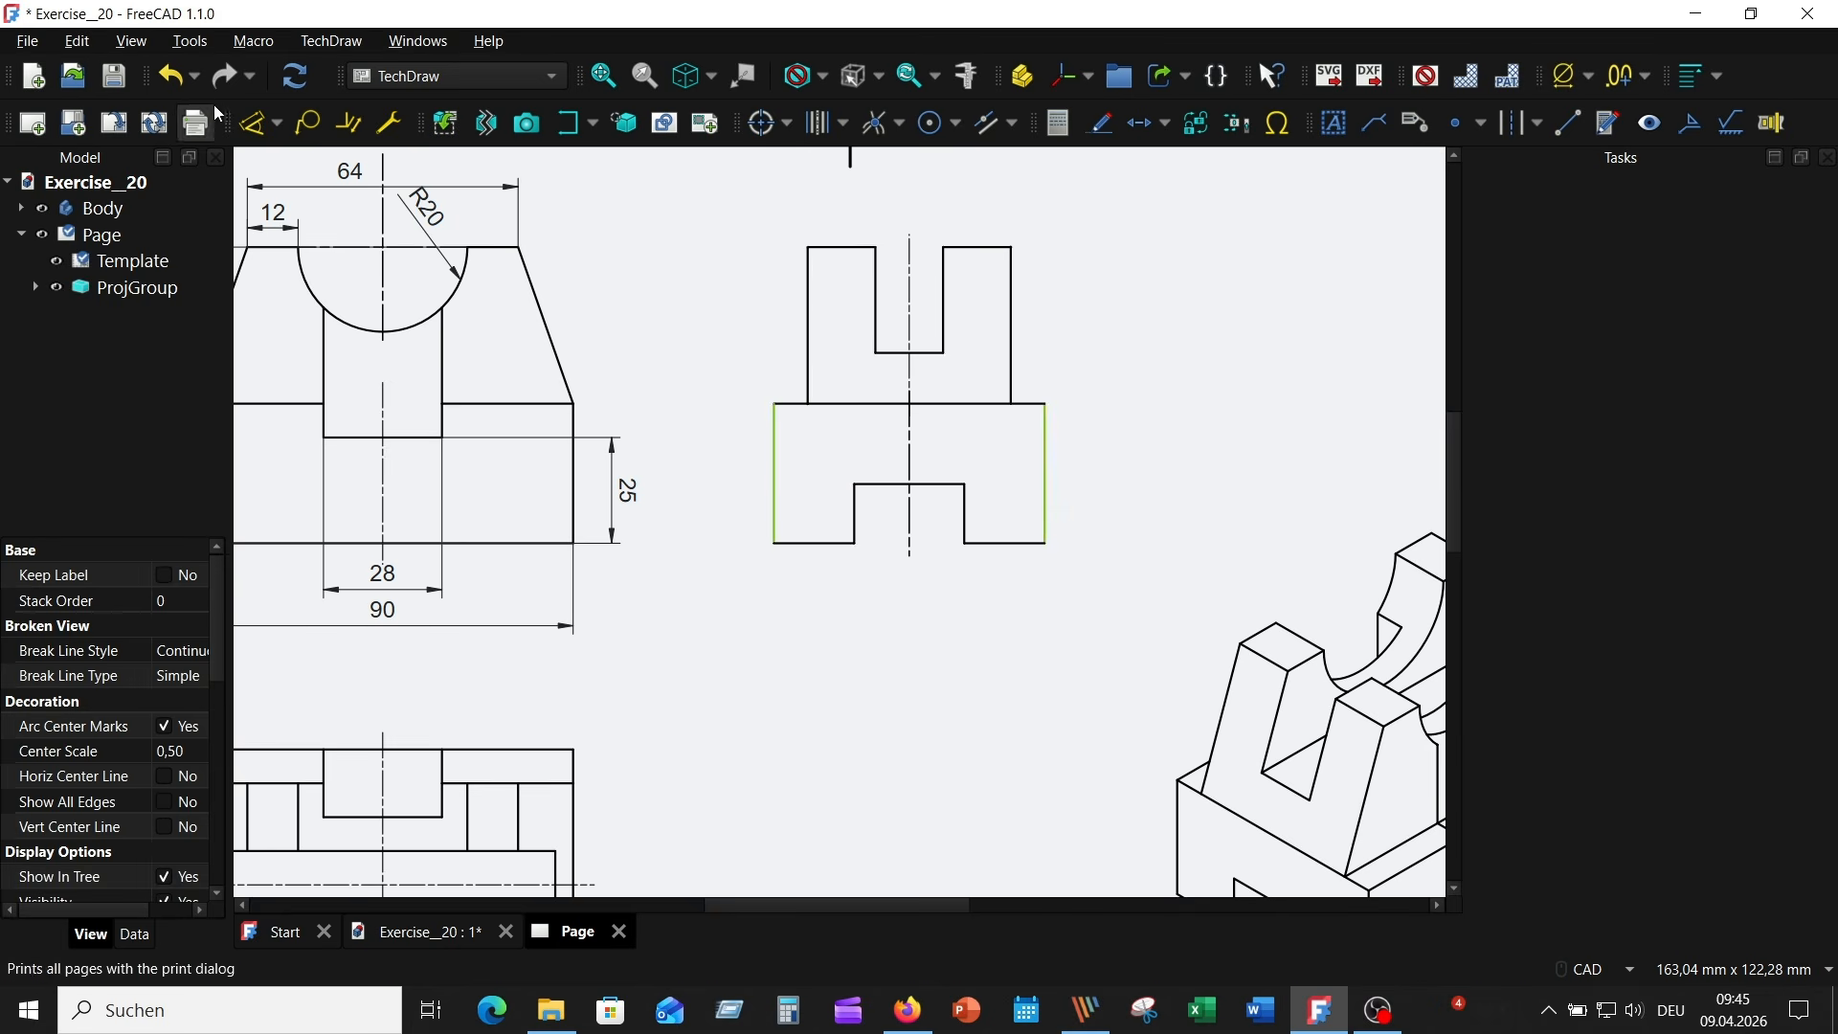
click(254, 122)
click(921, 602)
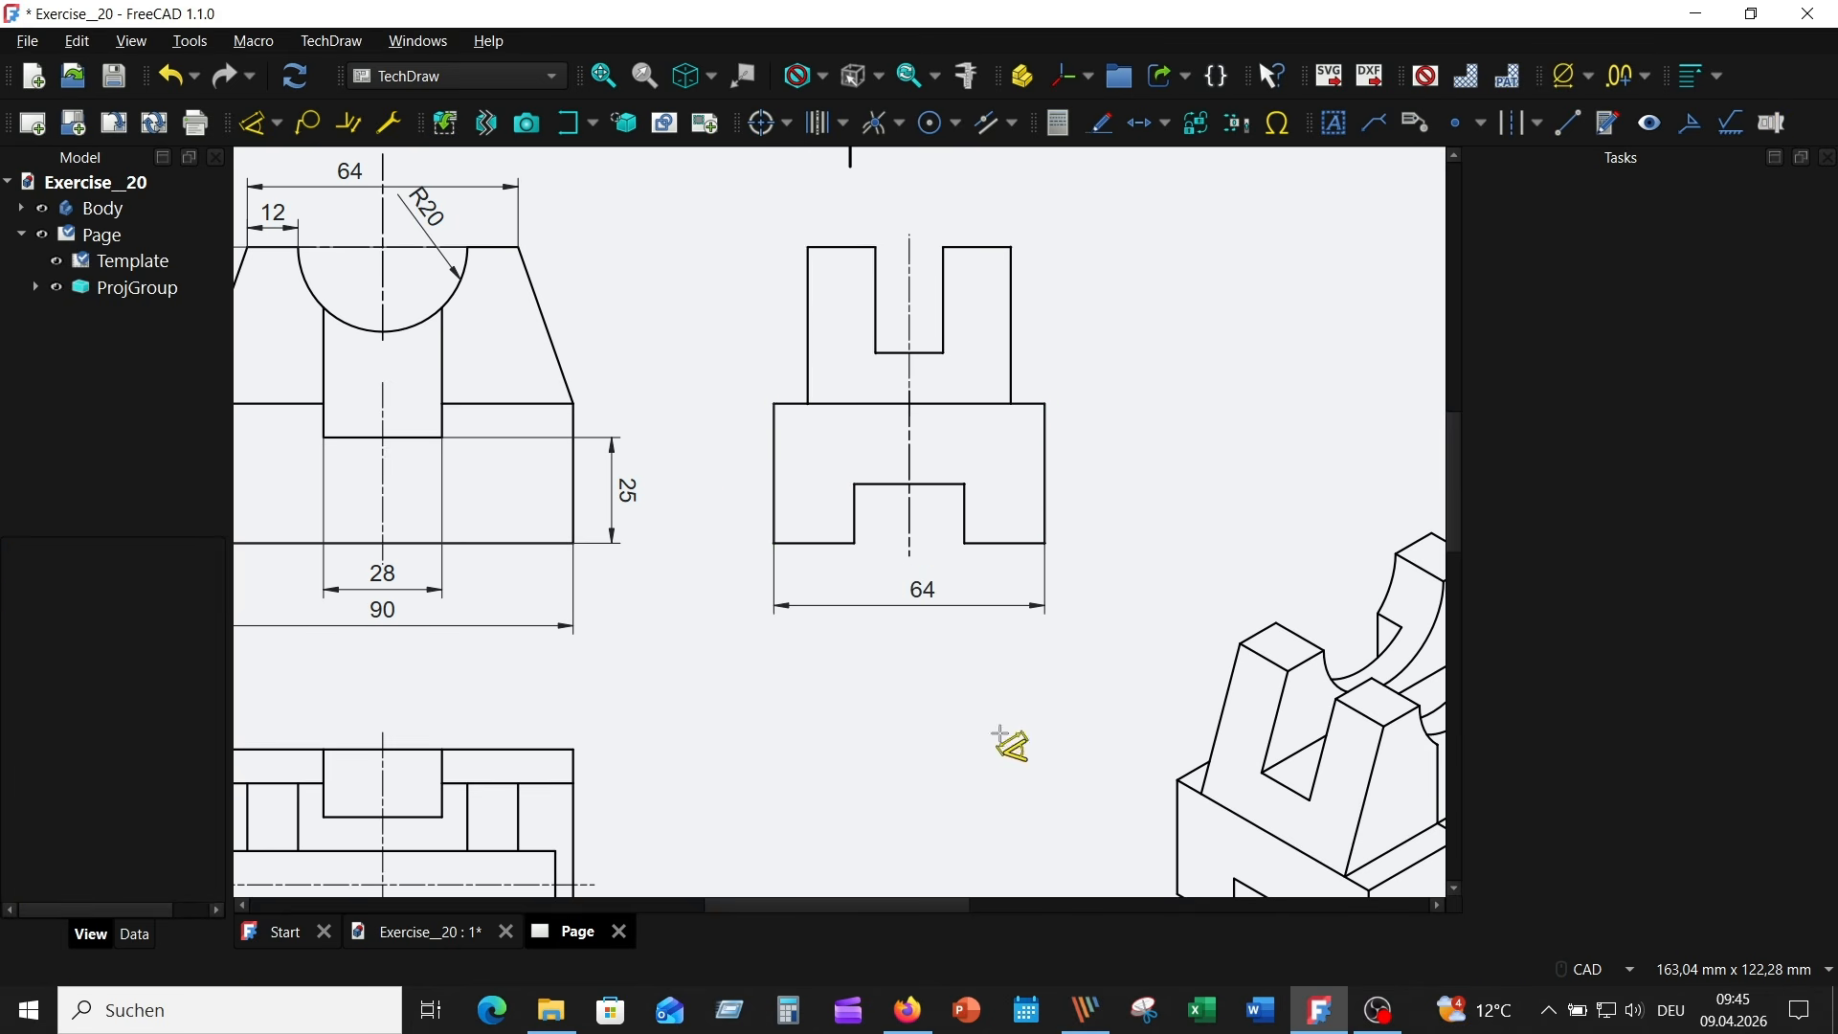
click(994, 548)
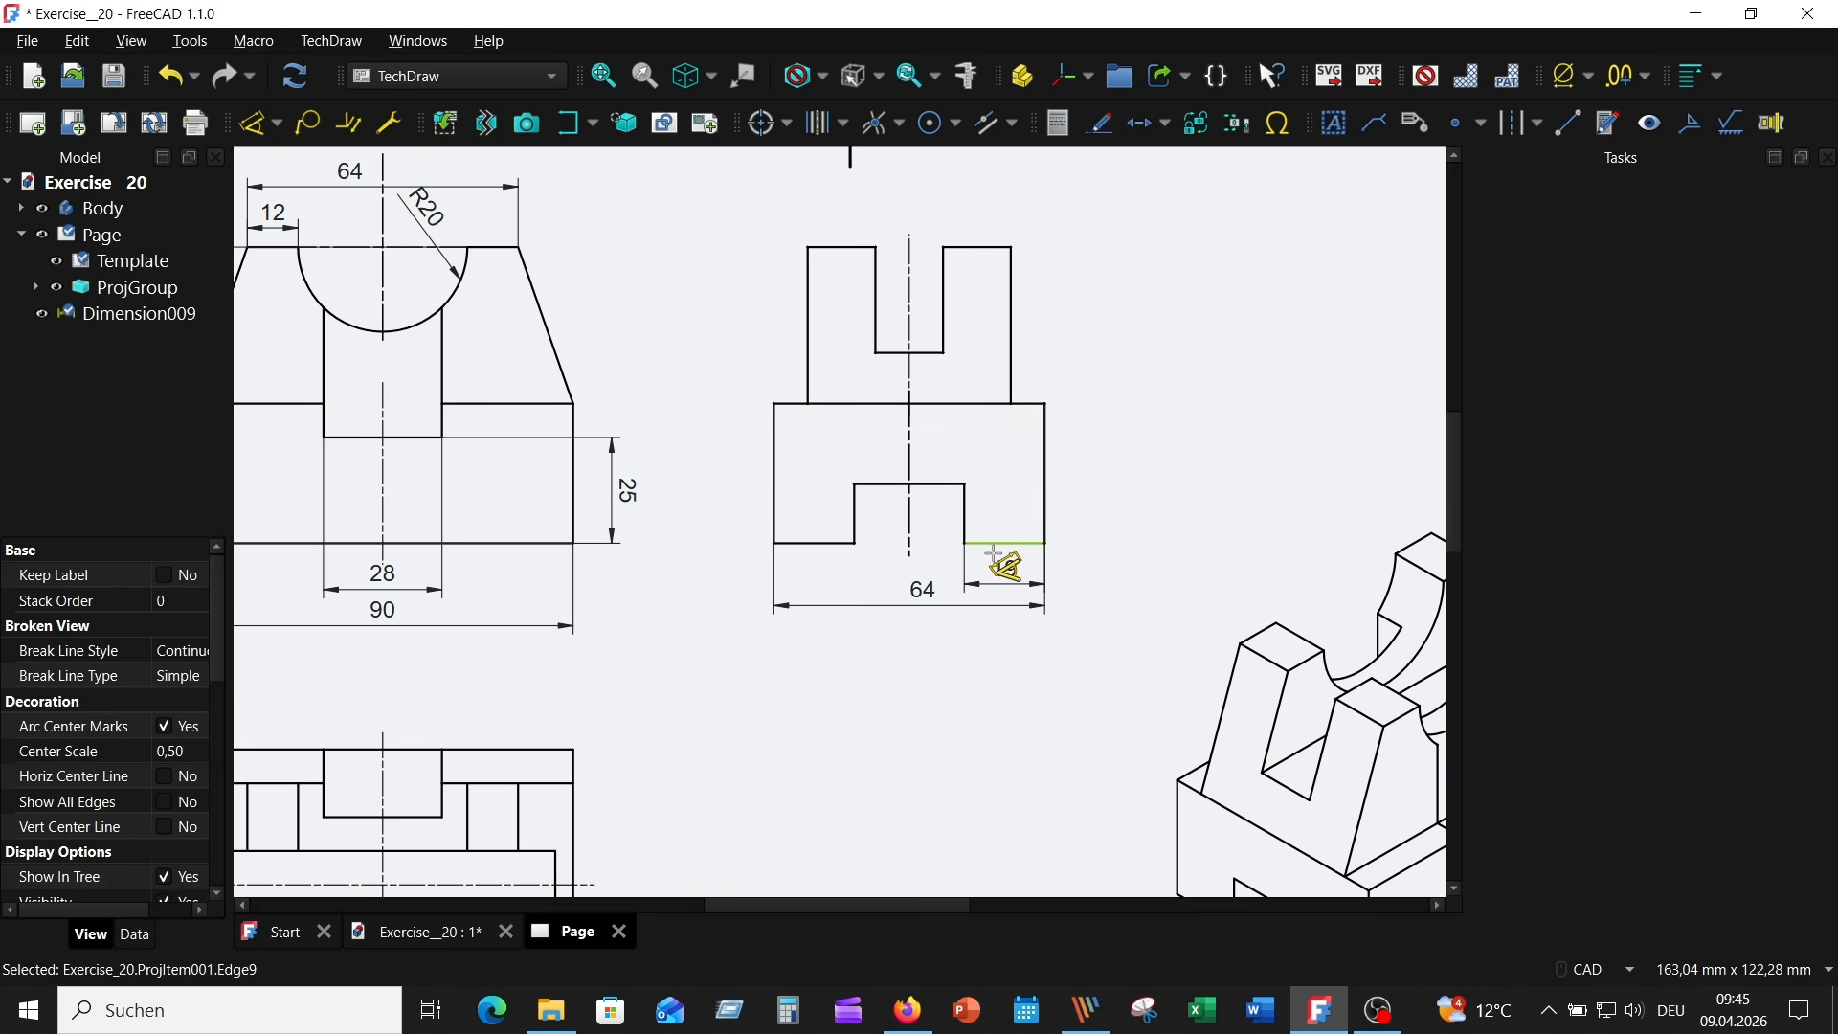
click(1000, 565)
- Dimension the Left view's bottom slot, with its width below the view and its depth to the right
click(900, 485)
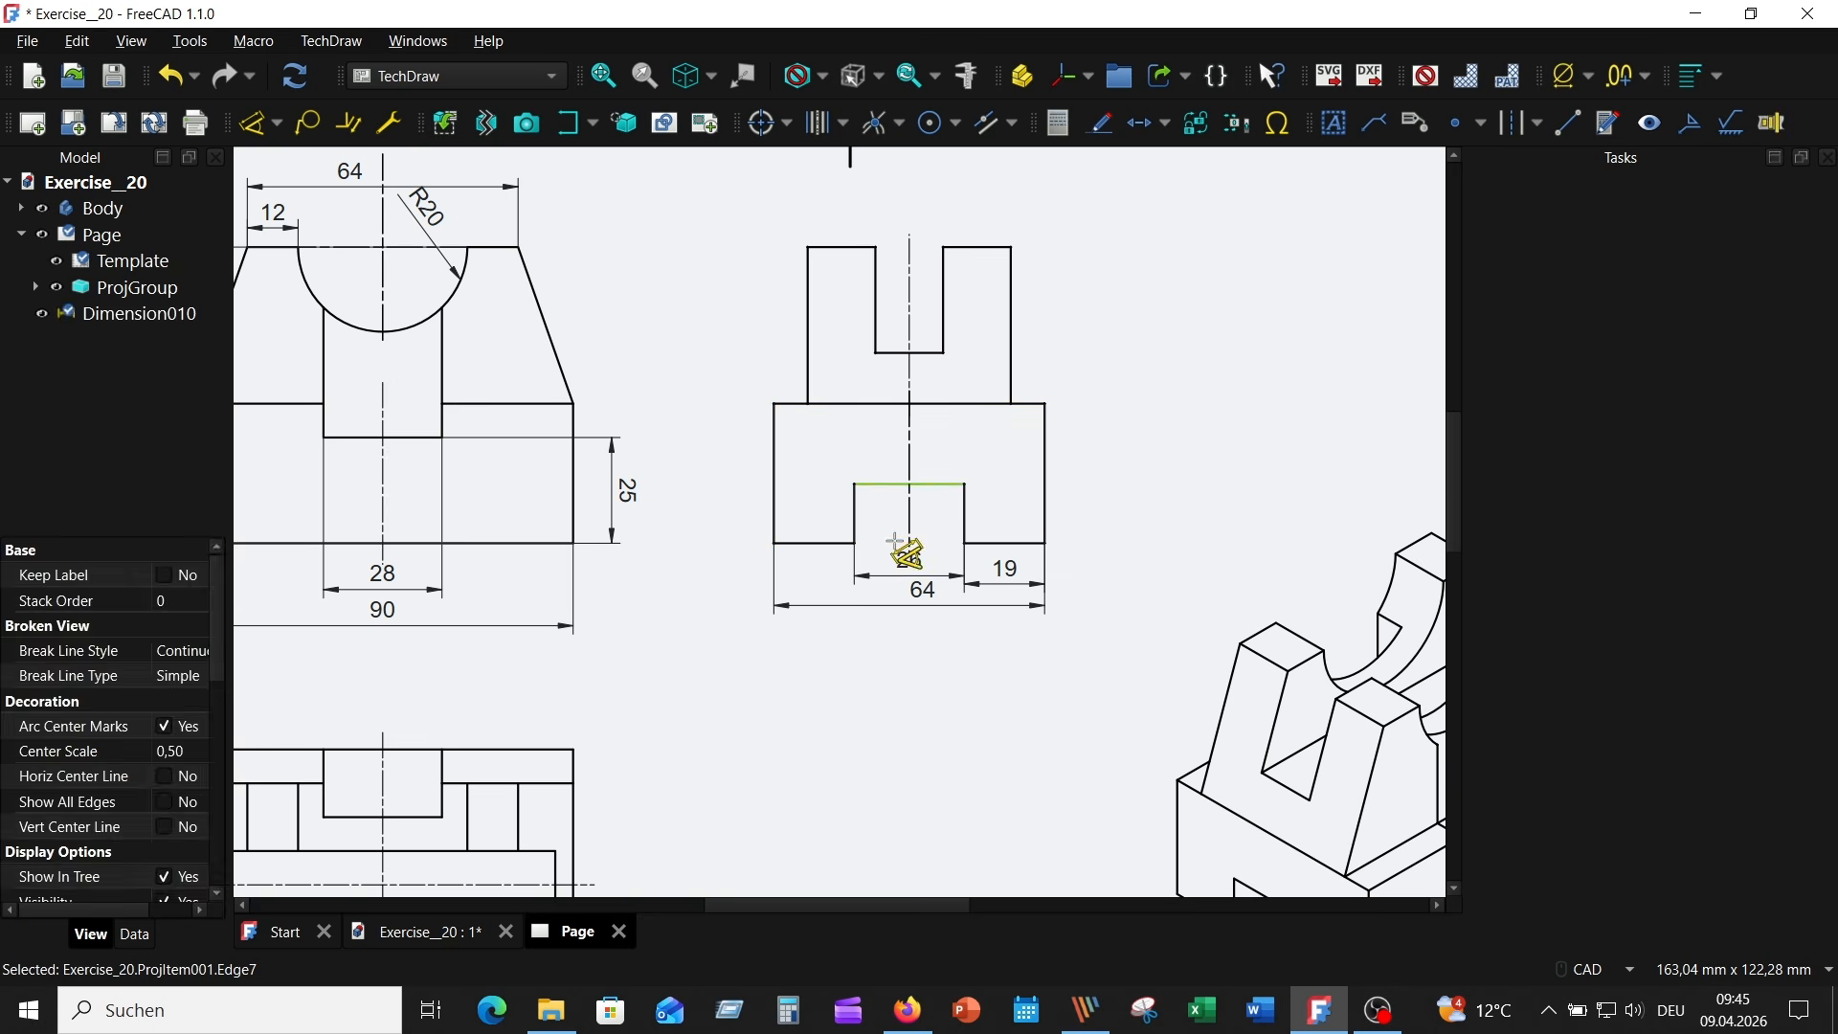
click(909, 564)
click(967, 507)
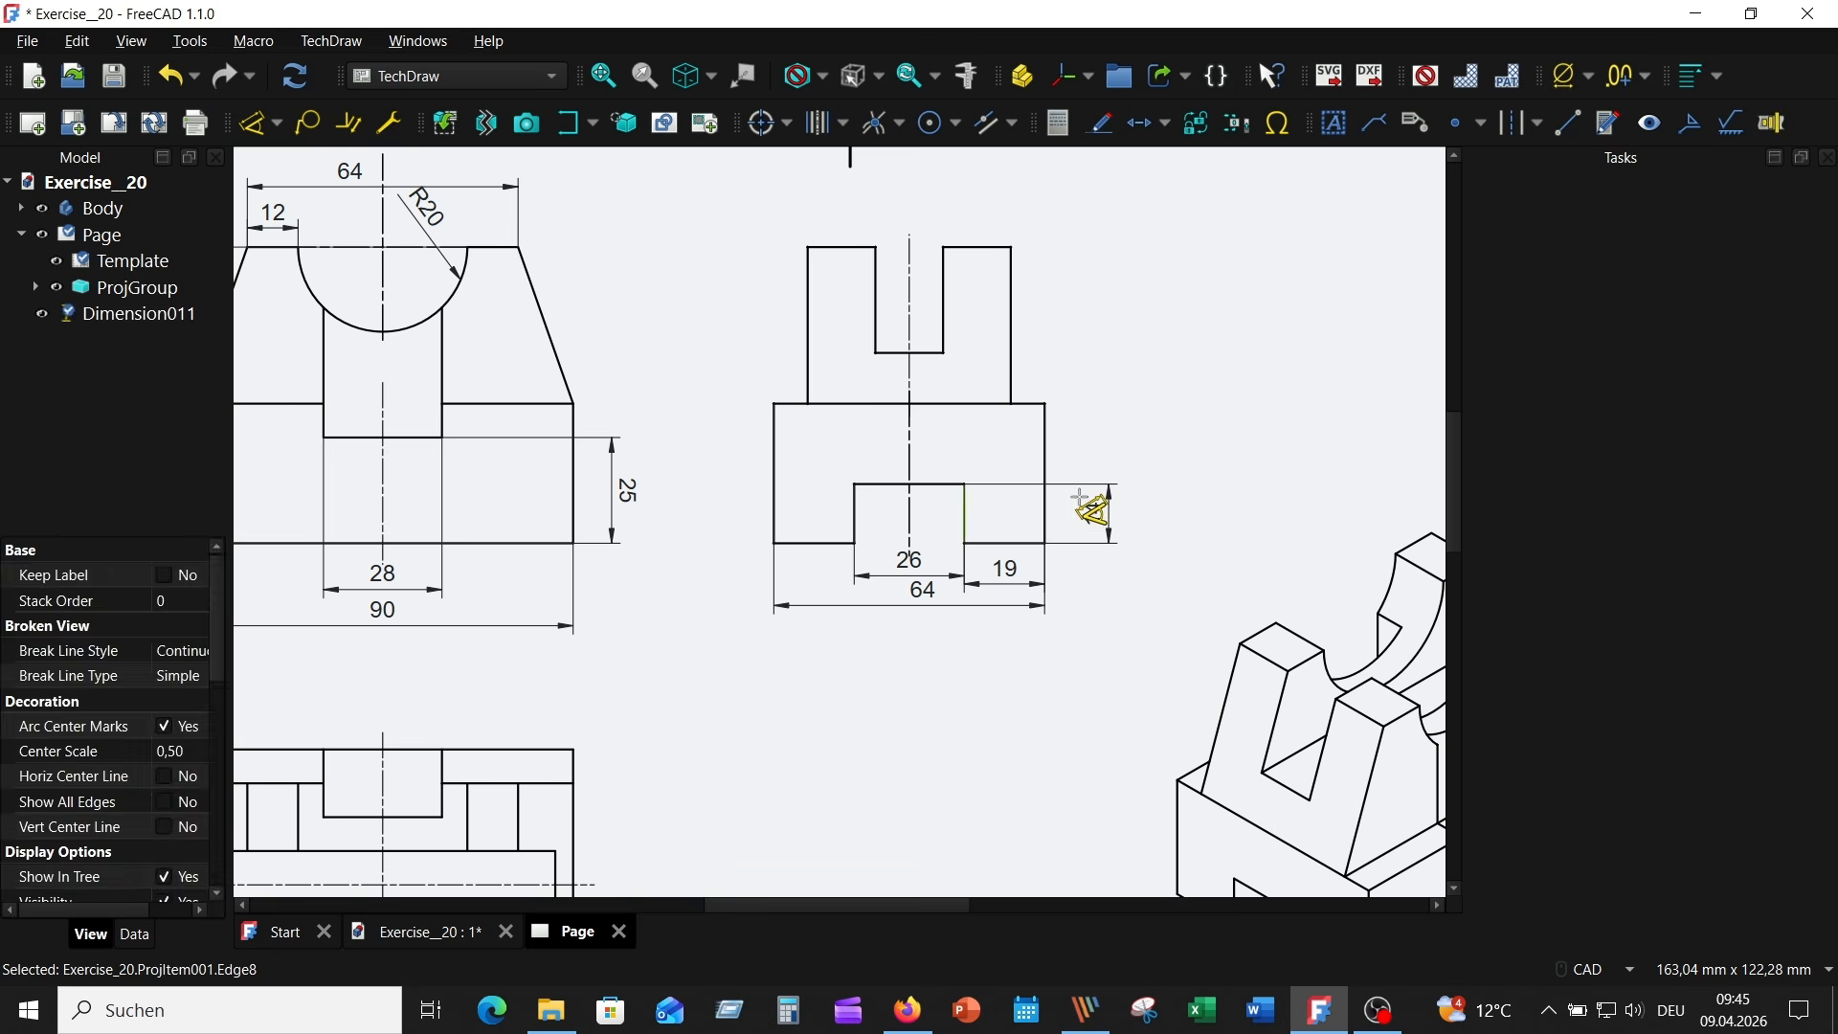
click(1093, 510)
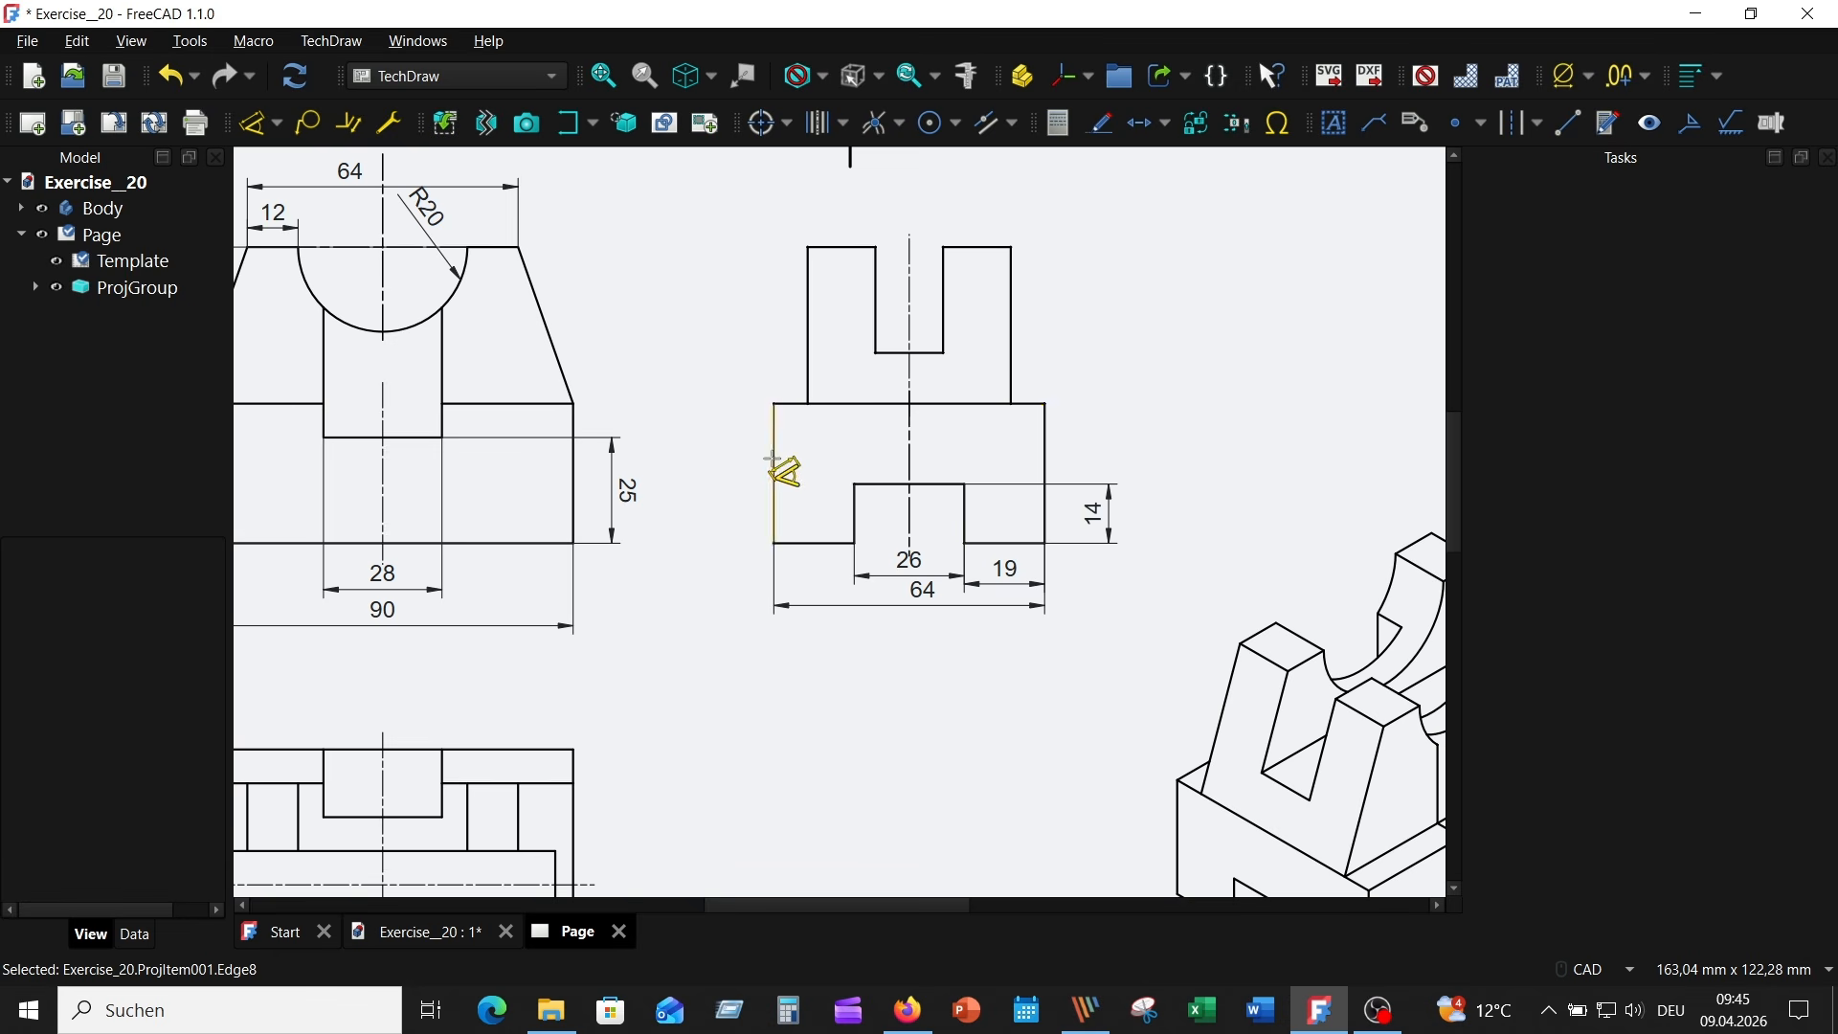
- Dimension the height of the Left view's upper block, placing the dimension to the left of the view
scroll(727, 507, down, 3)
scroll(670, 522, up, 3)
scroll(639, 524, down, 3)
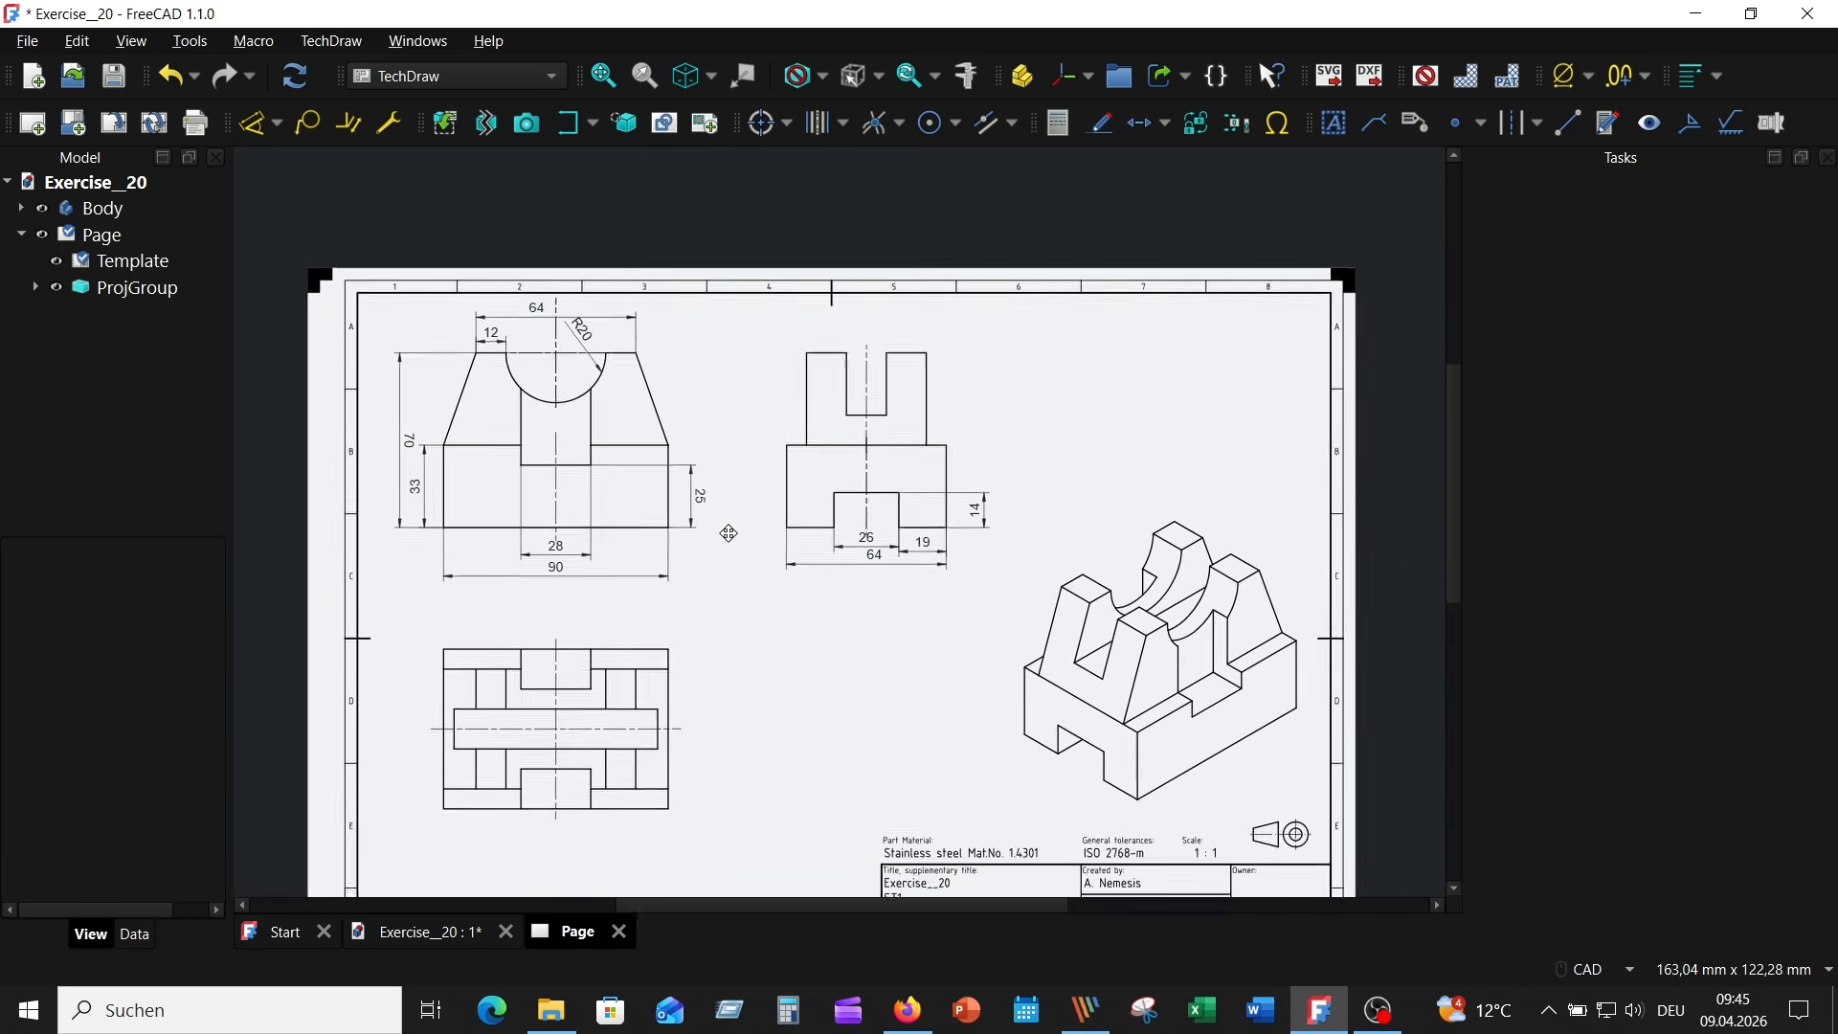
scroll(472, 575, up, 3)
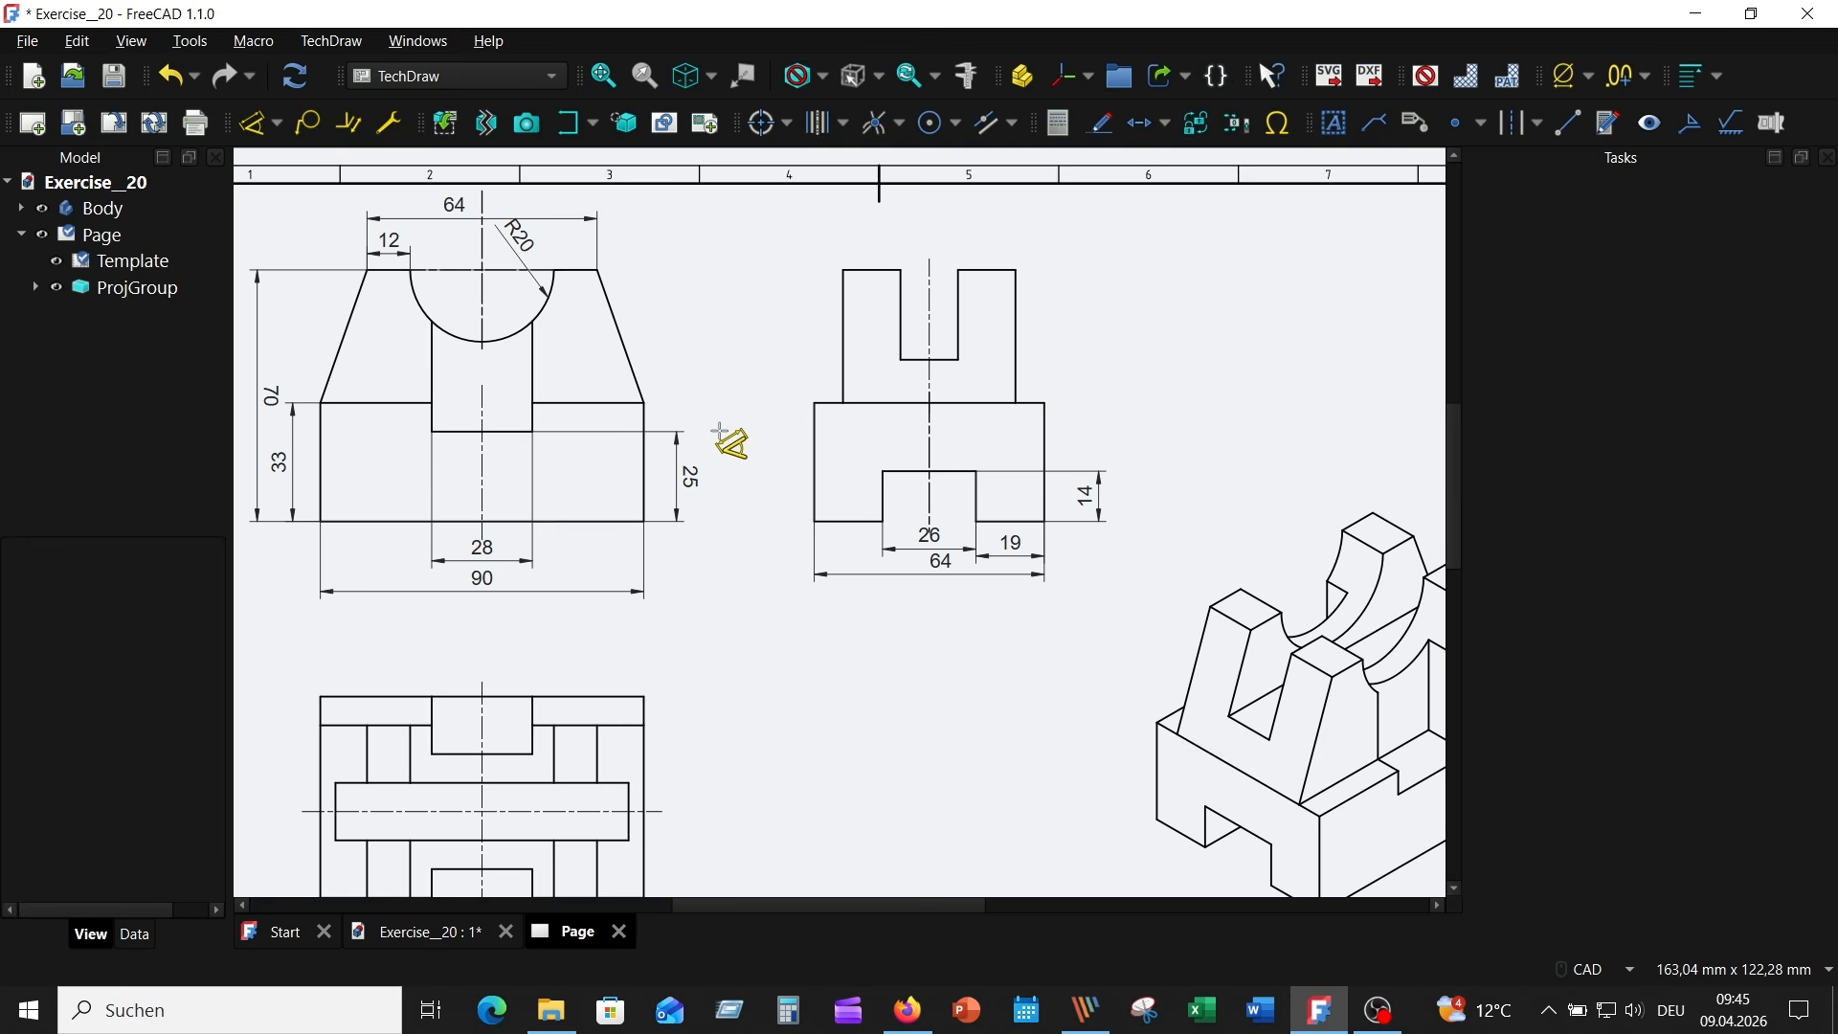
scroll(792, 655, up, 1)
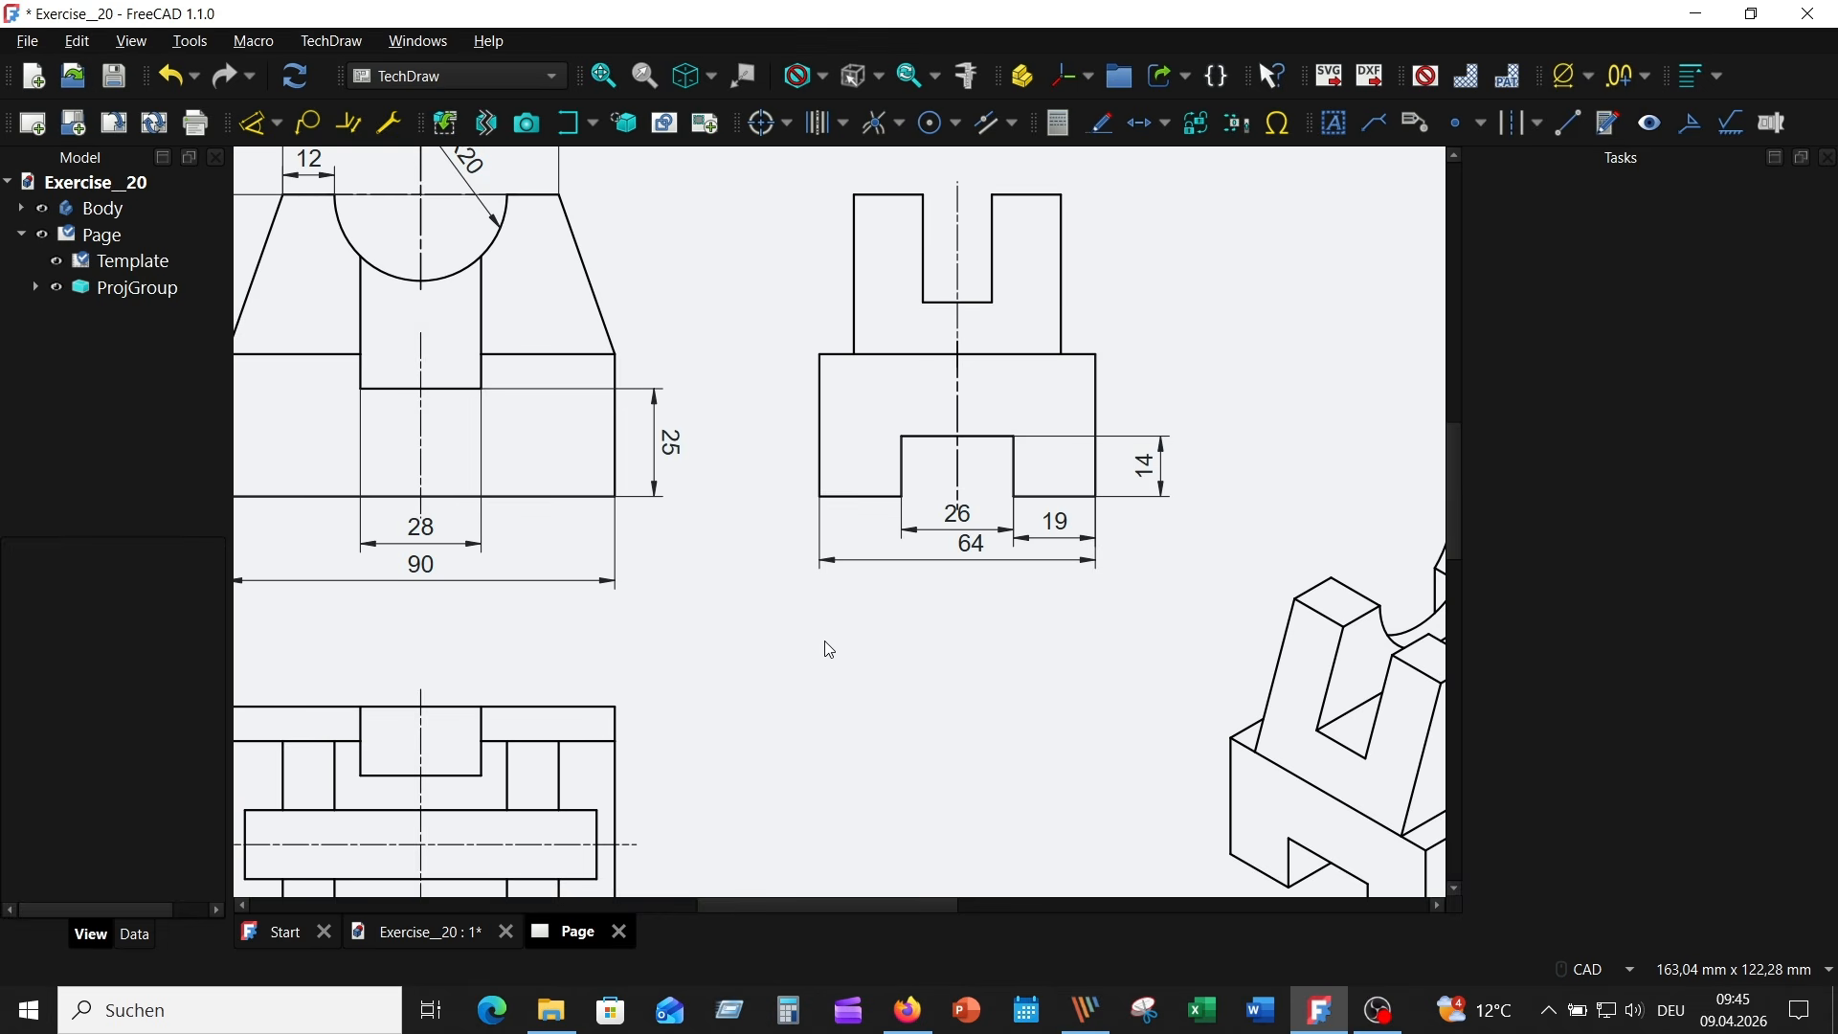
scroll(854, 557, down, 1)
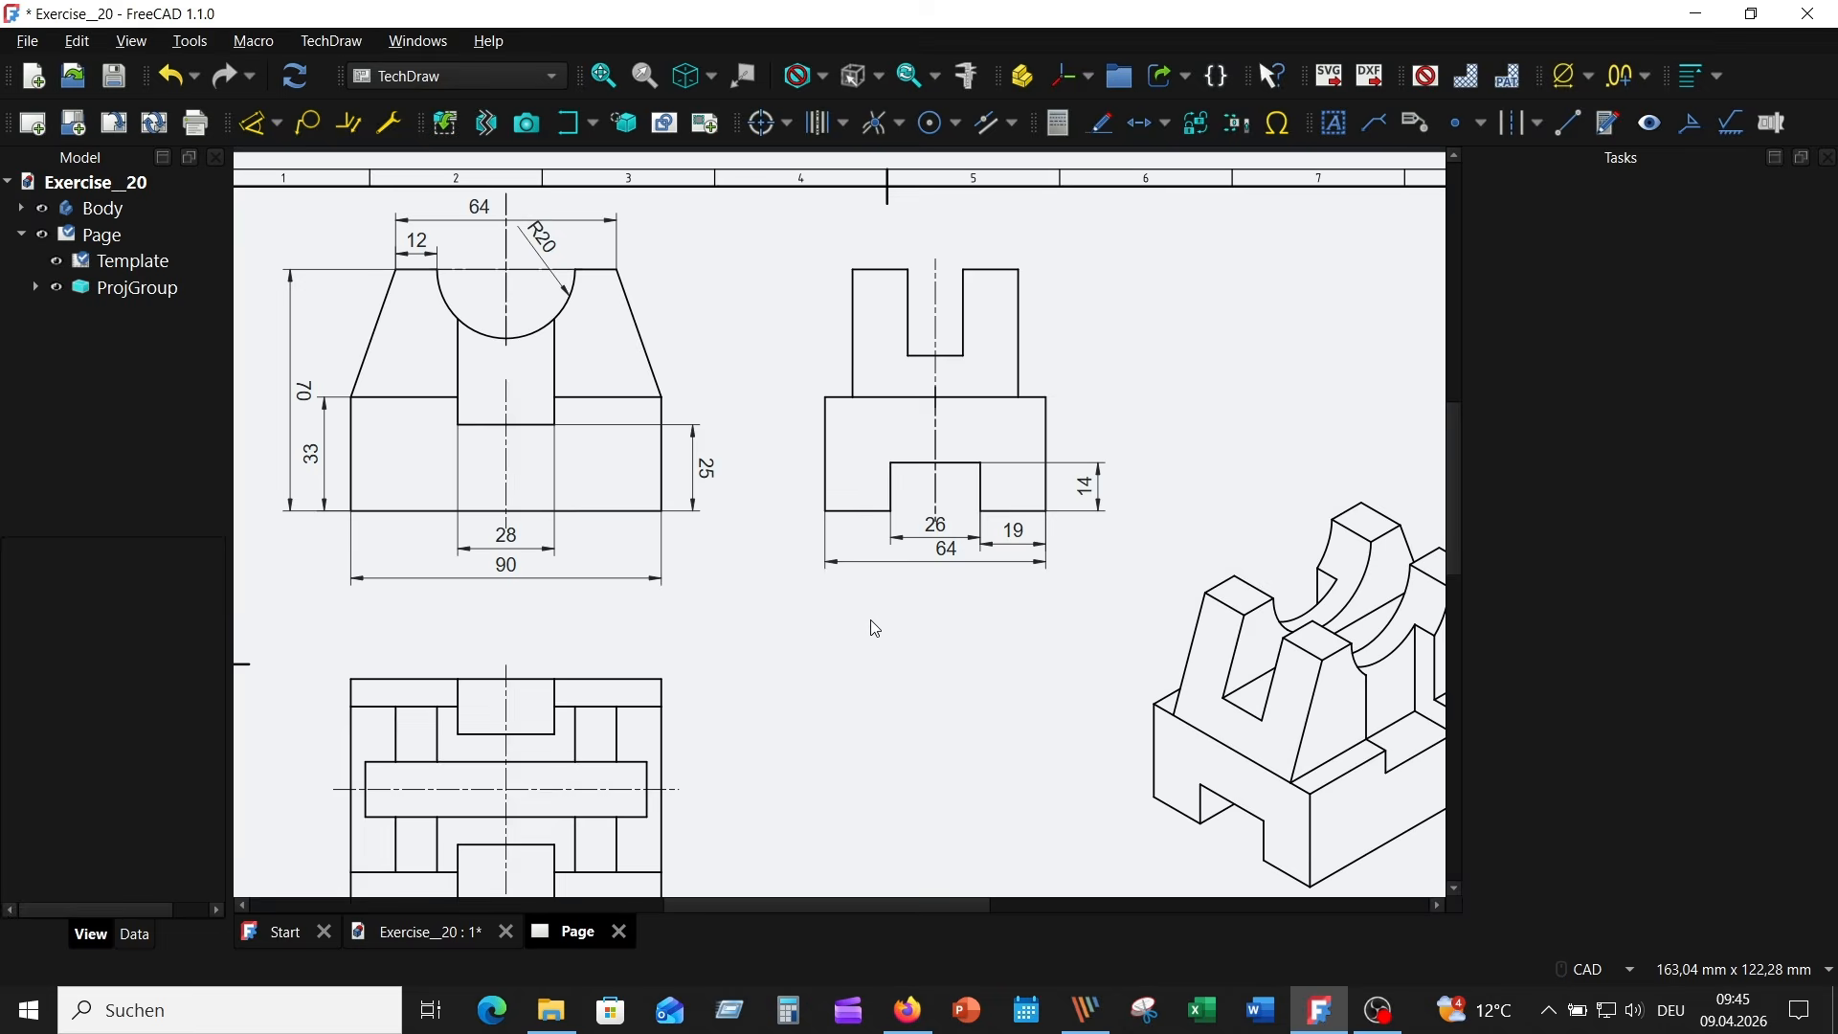
click(854, 350)
click(254, 123)
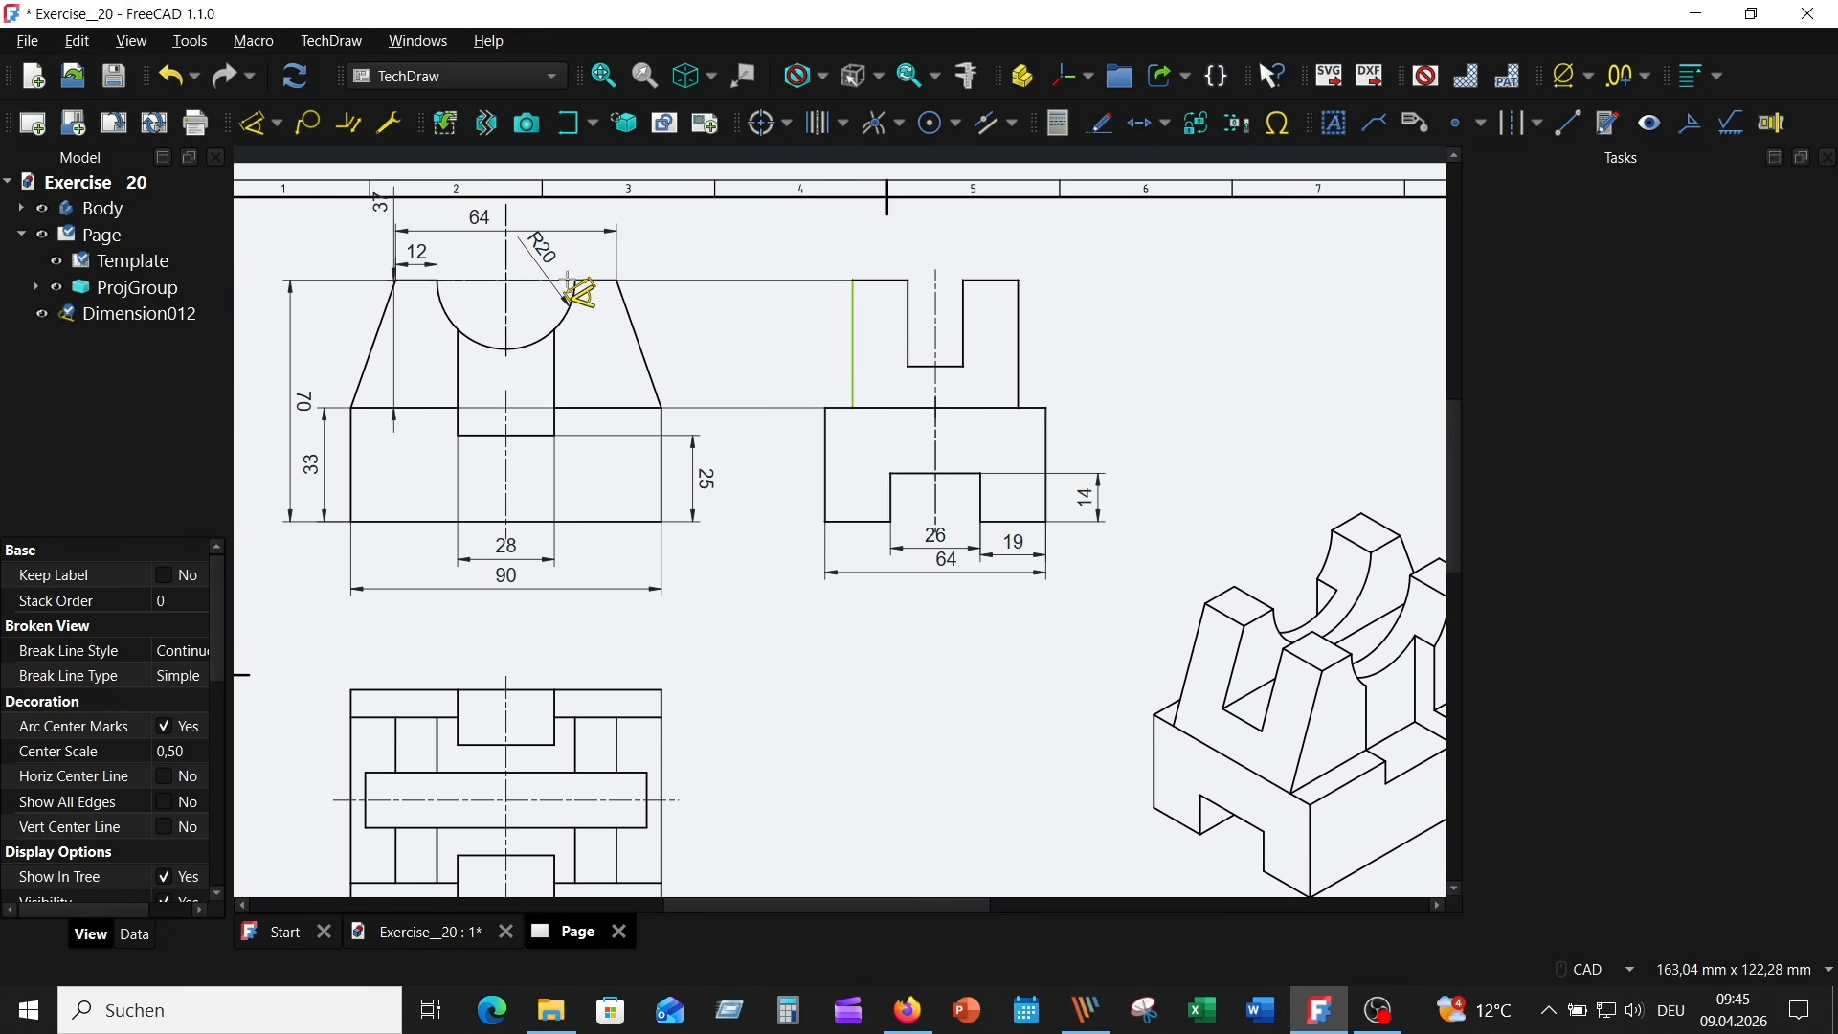
click(783, 345)
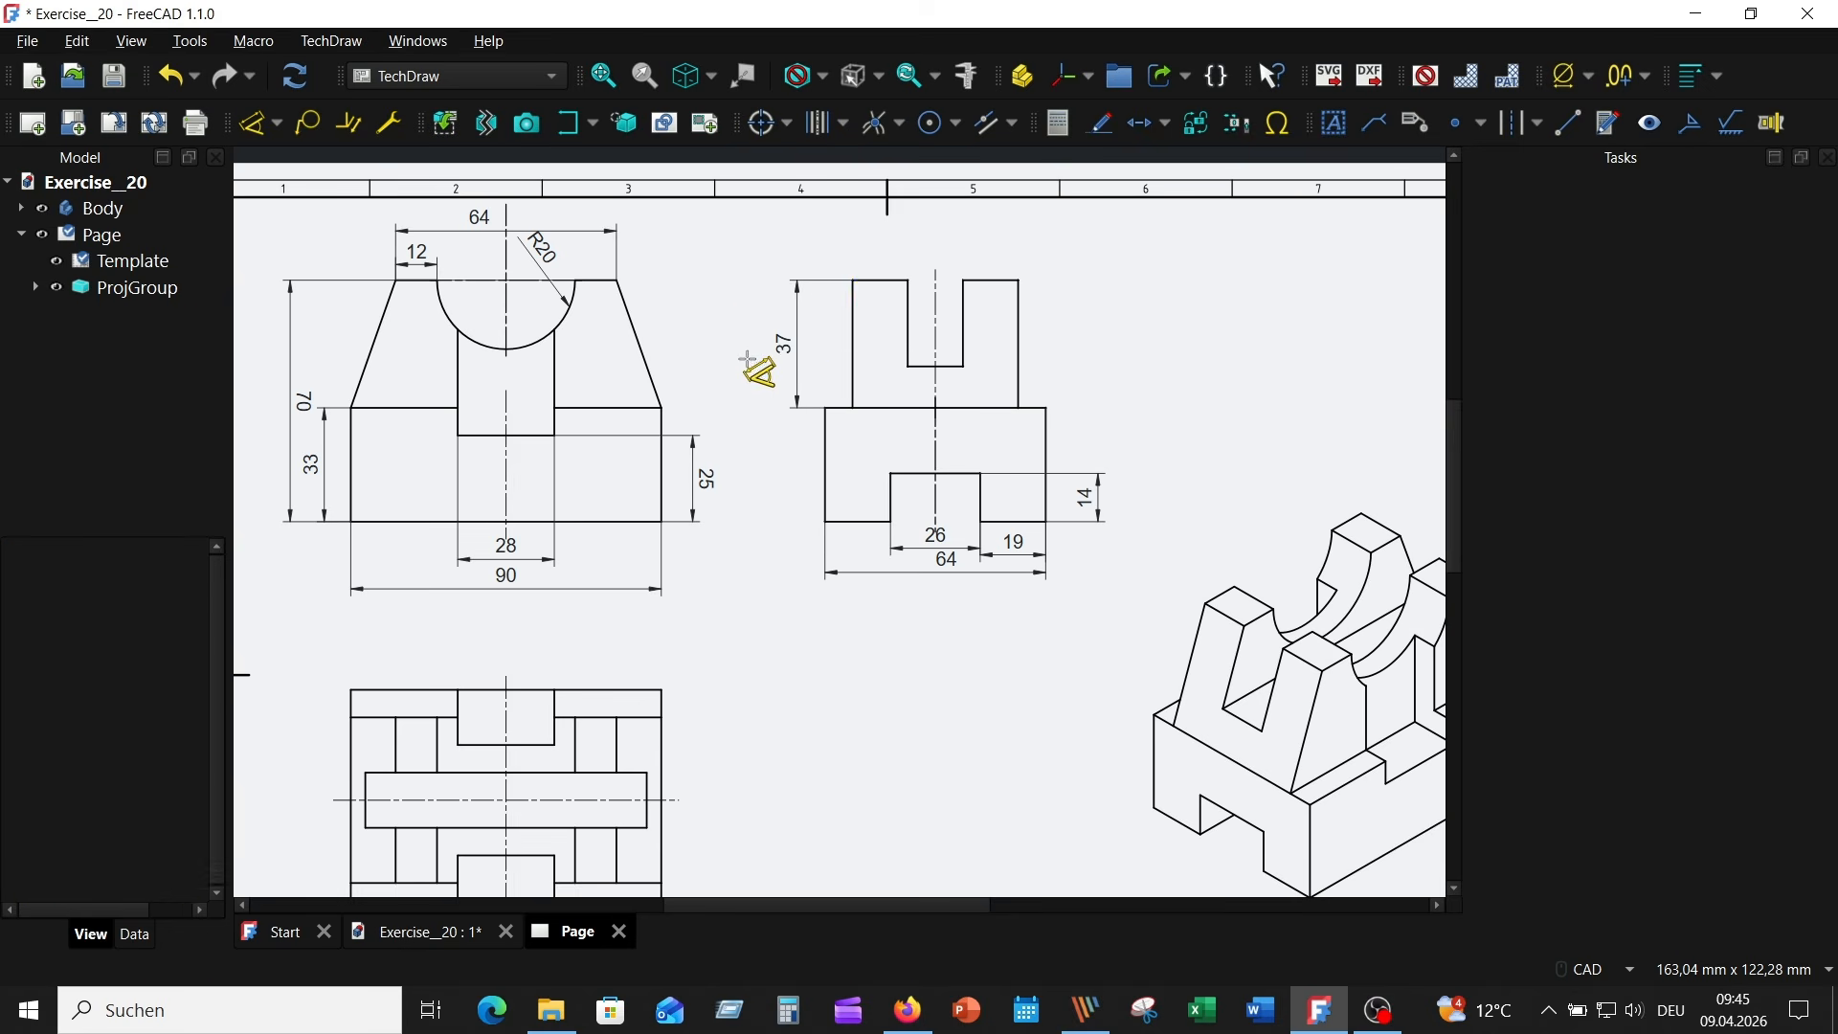
- Dimension the Left view's top slot depth to the right of the view and the upper block's overall width above it
click(963, 321)
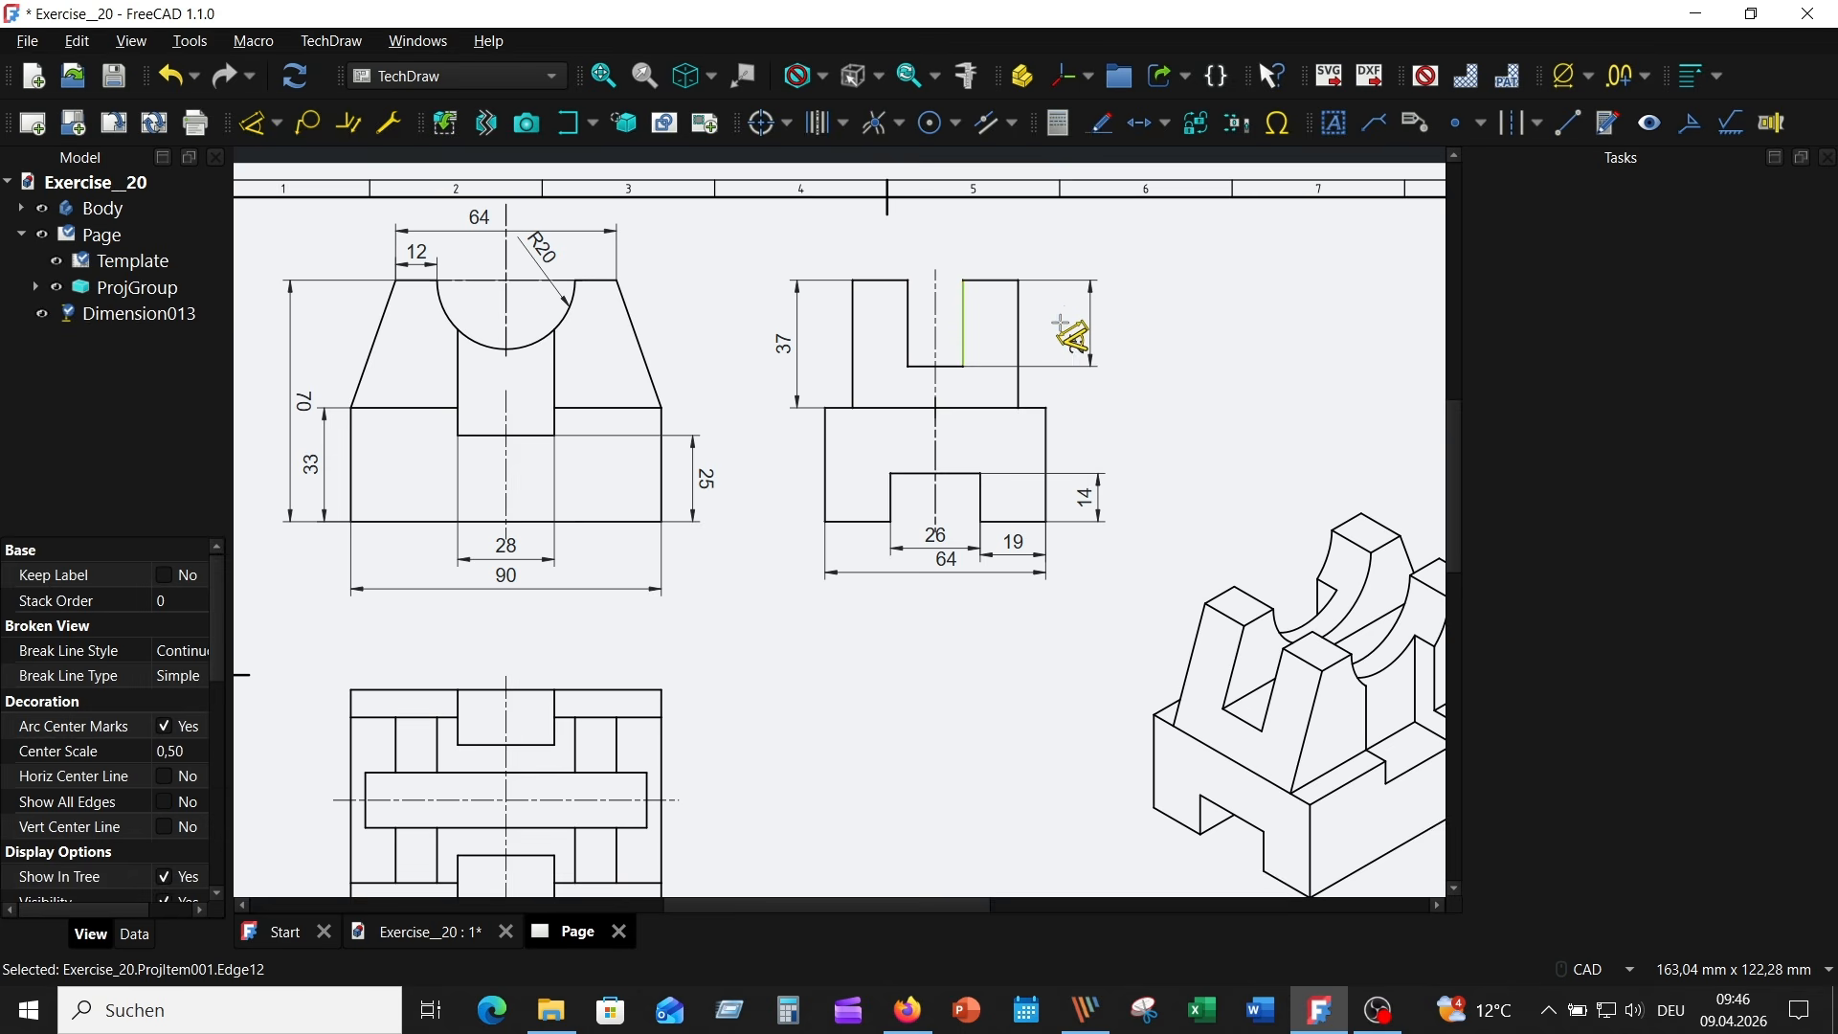
click(1059, 325)
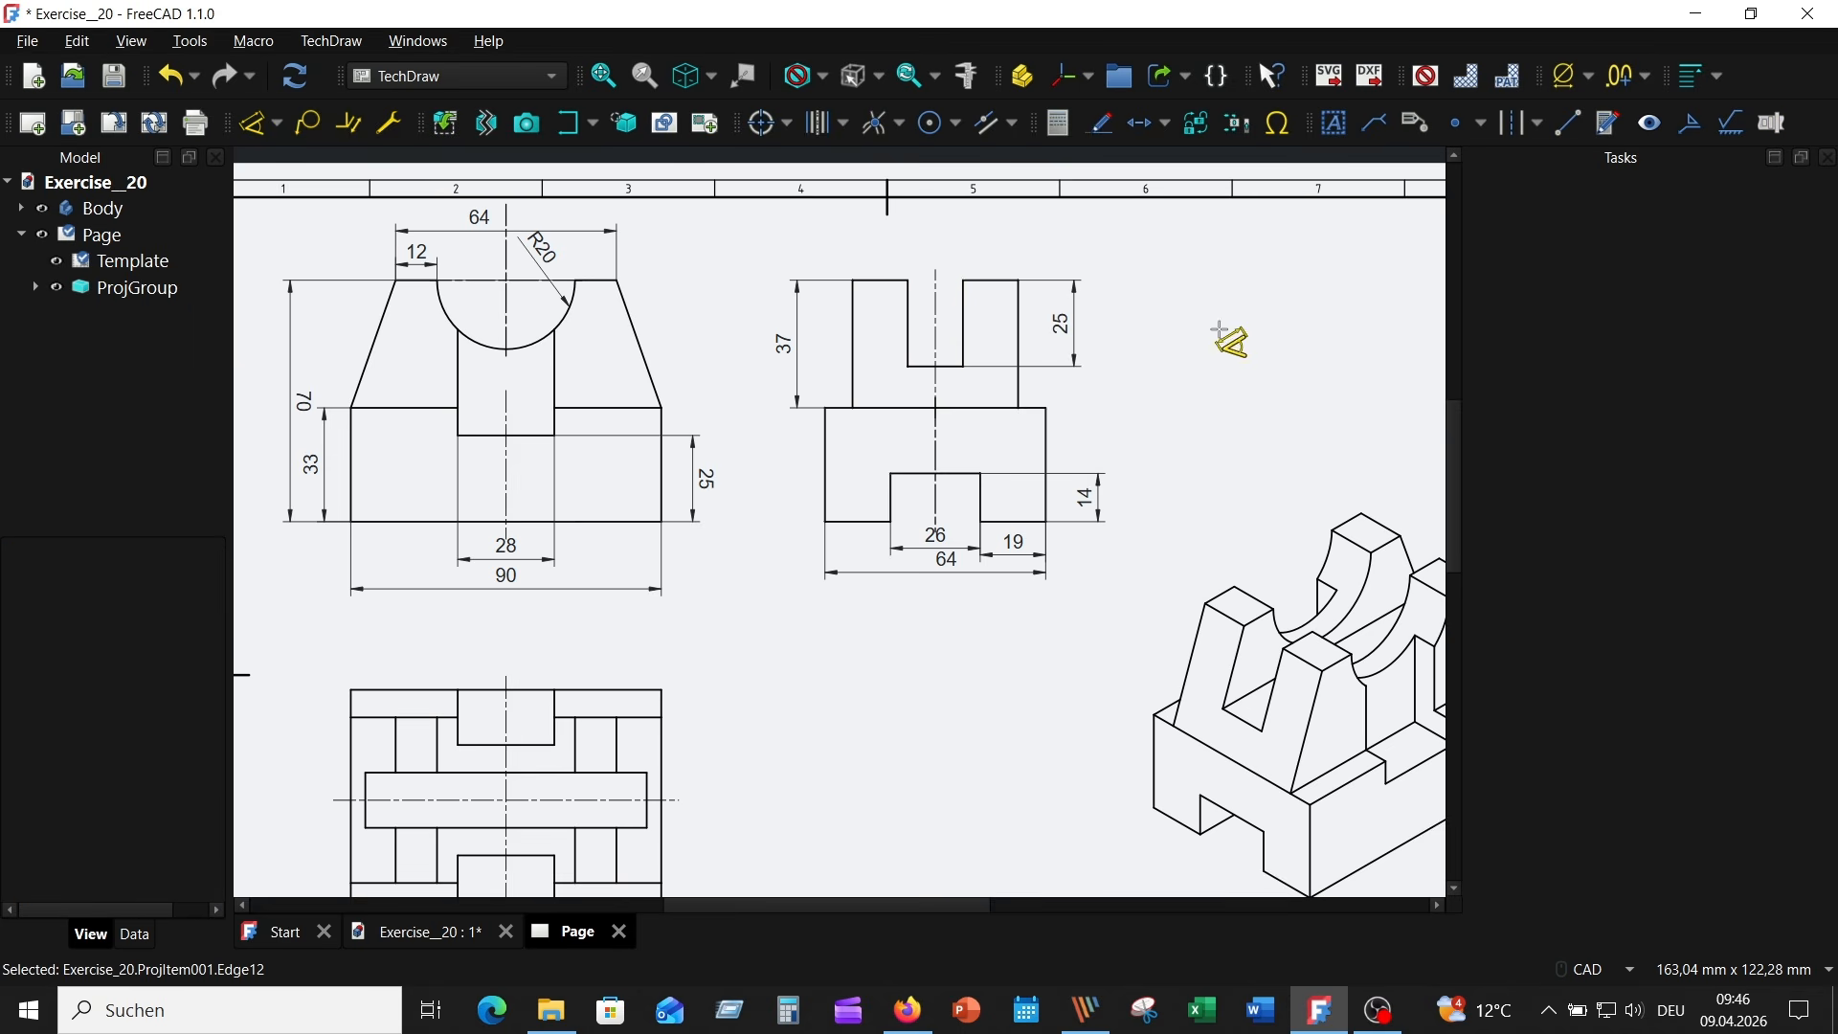
click(853, 301)
click(1018, 309)
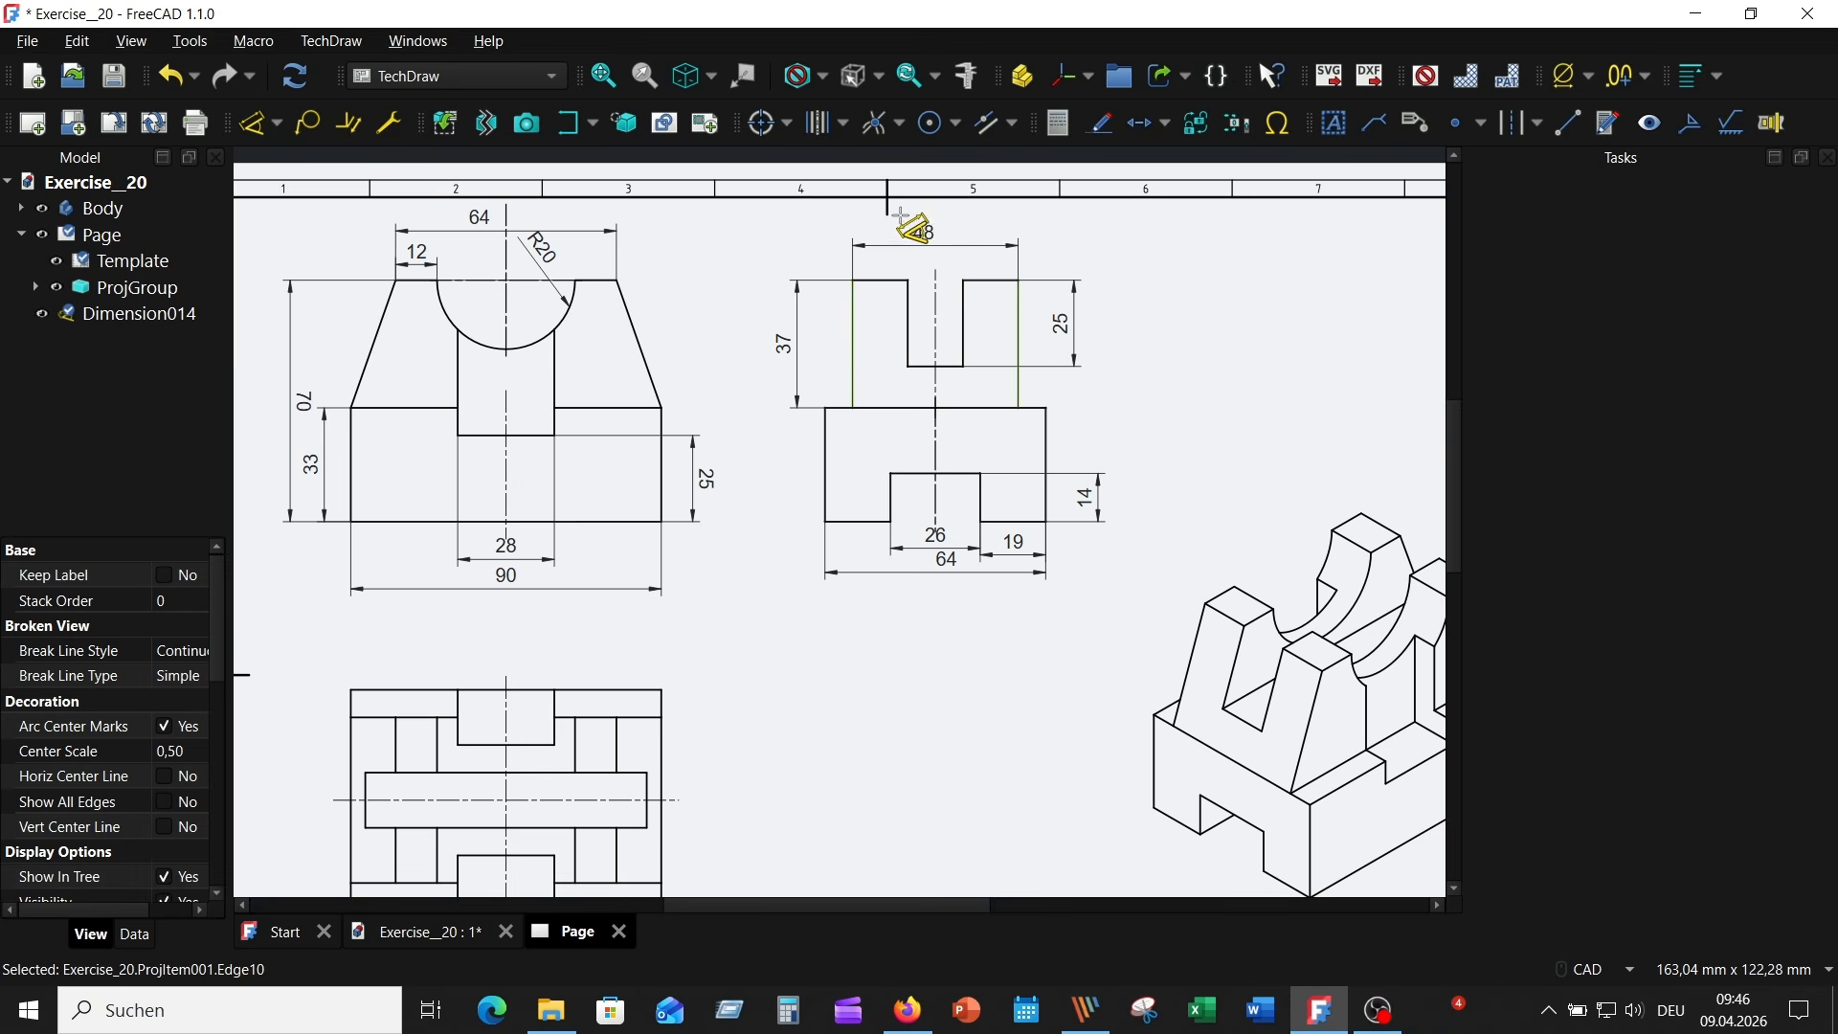
click(912, 230)
- Dimension the Left view's left prong width and top slot width, placing both between the view and the upper block's overall width dimension
scroll(1117, 298, up, 2)
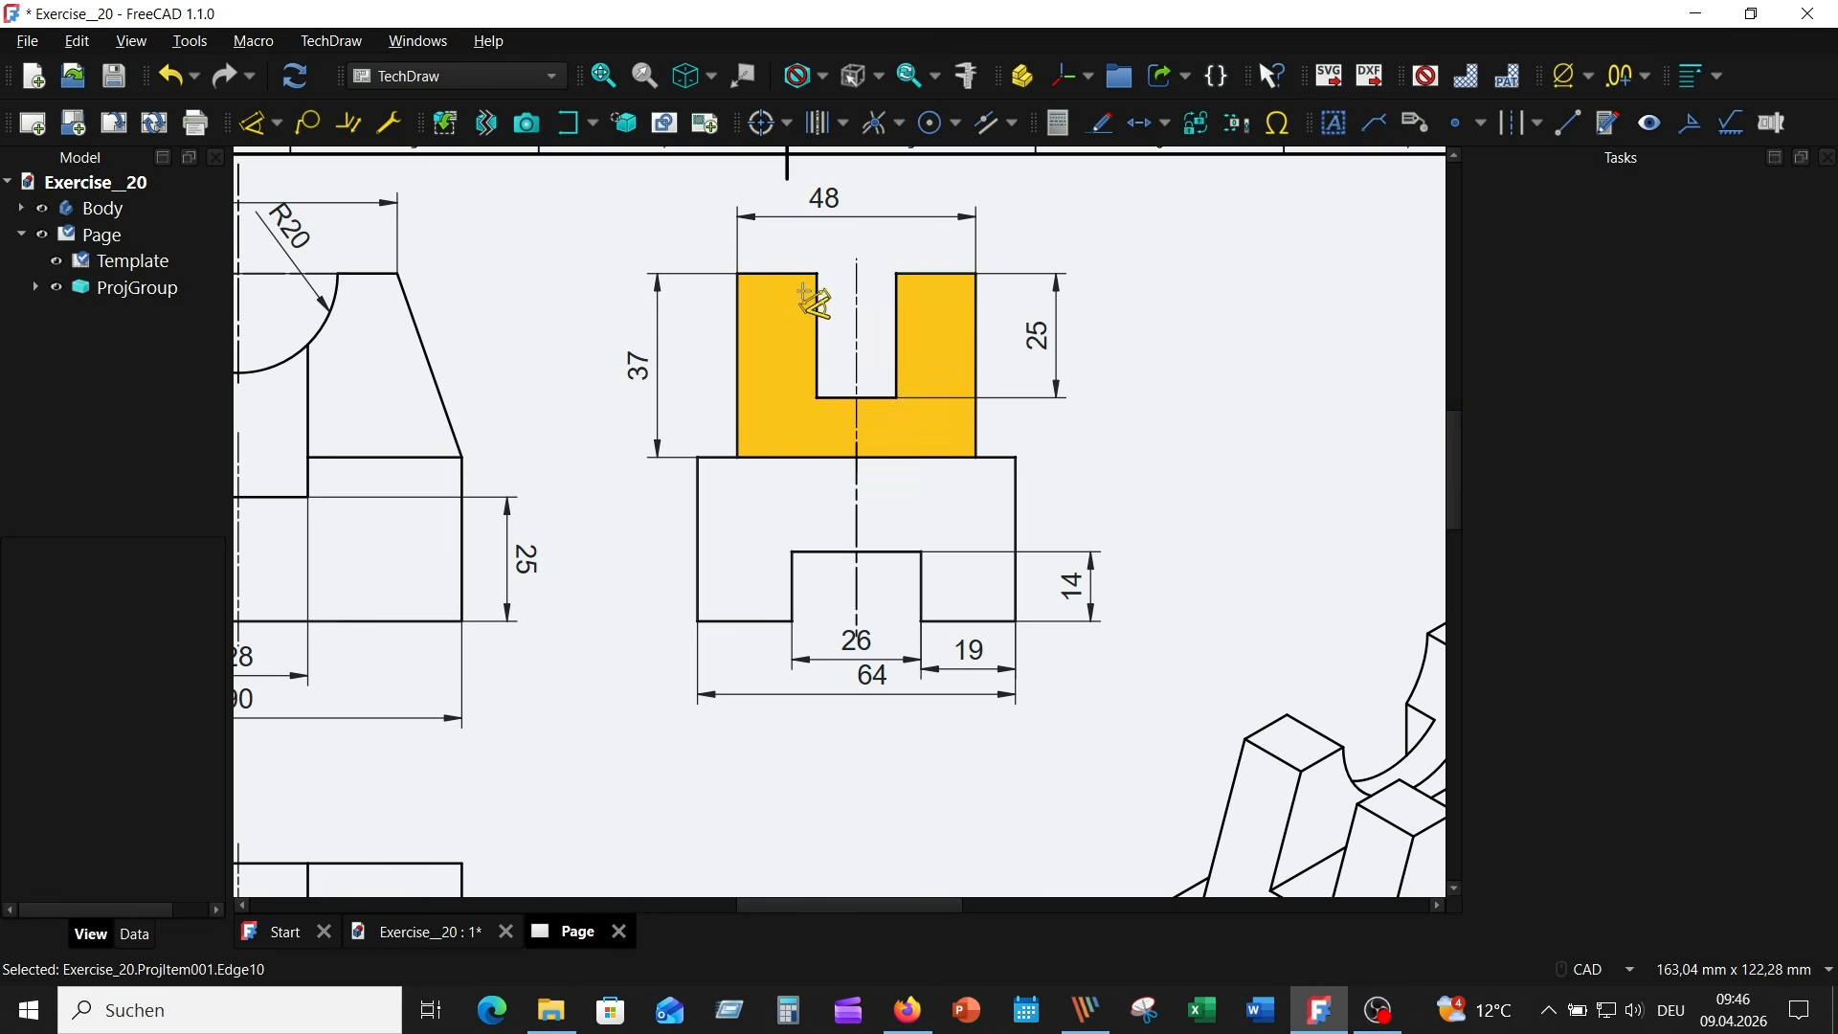
click(771, 274)
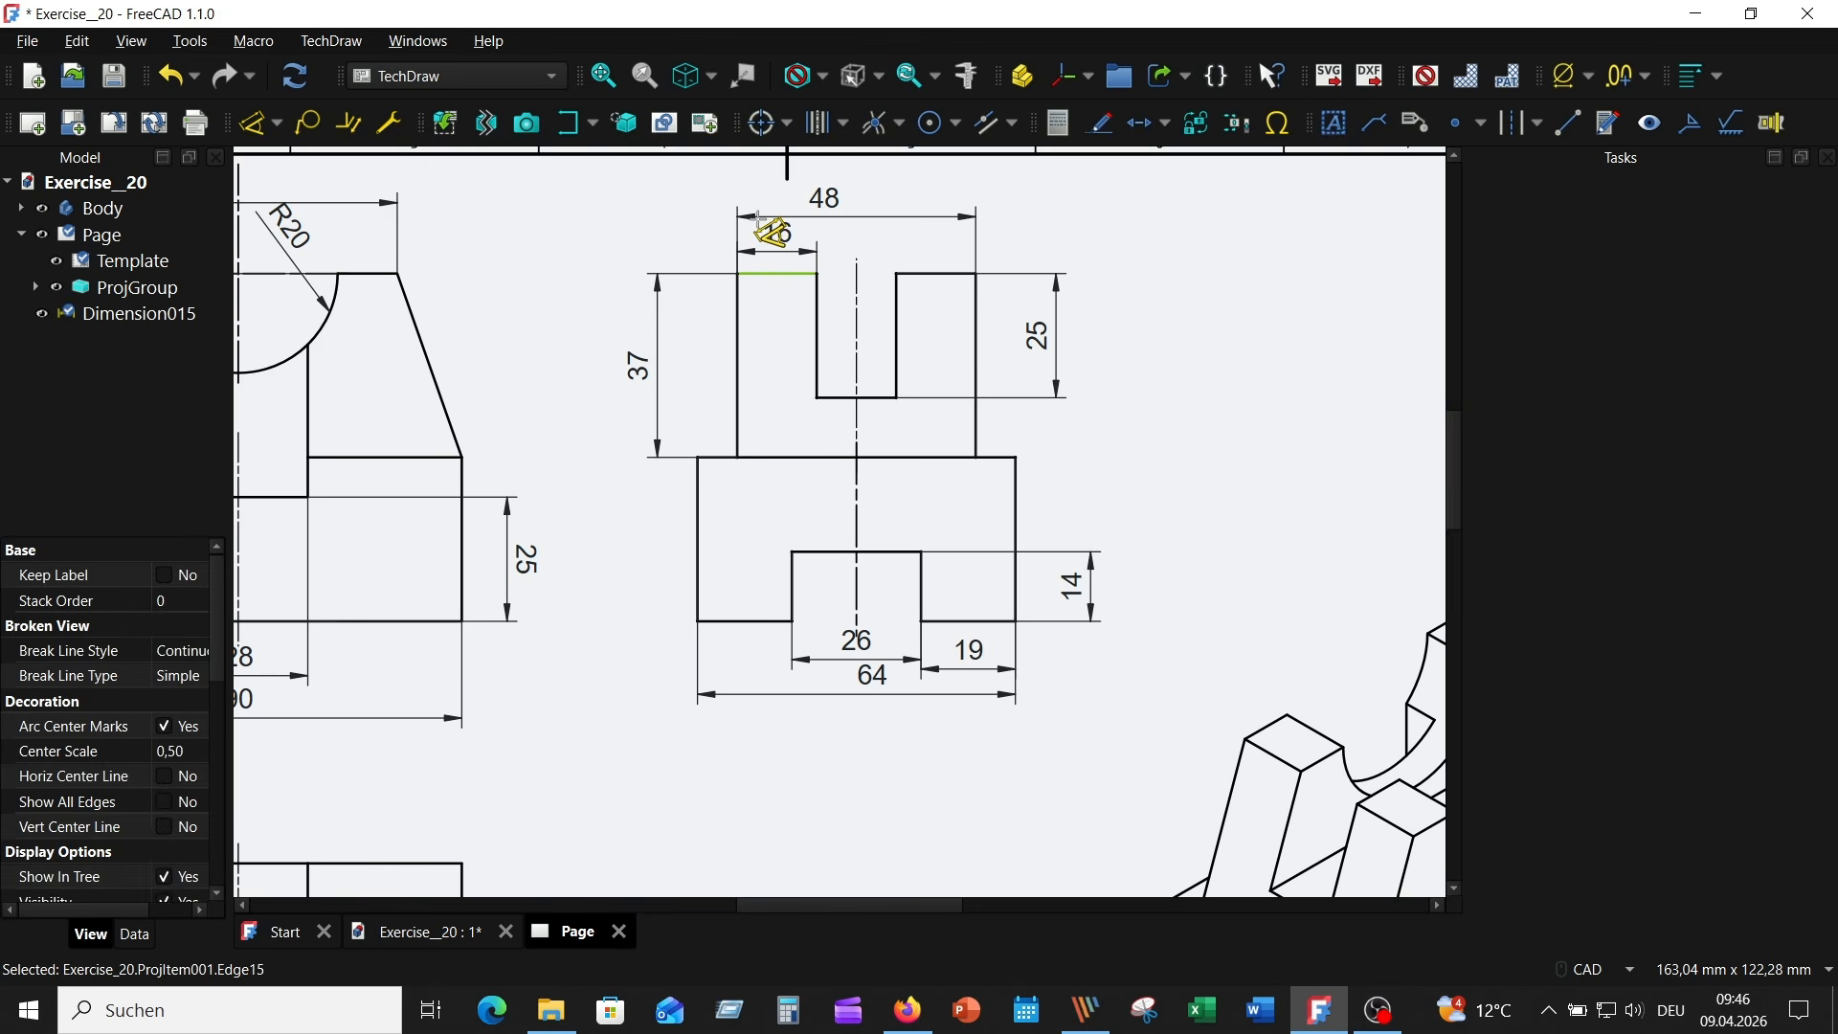
click(759, 220)
click(873, 397)
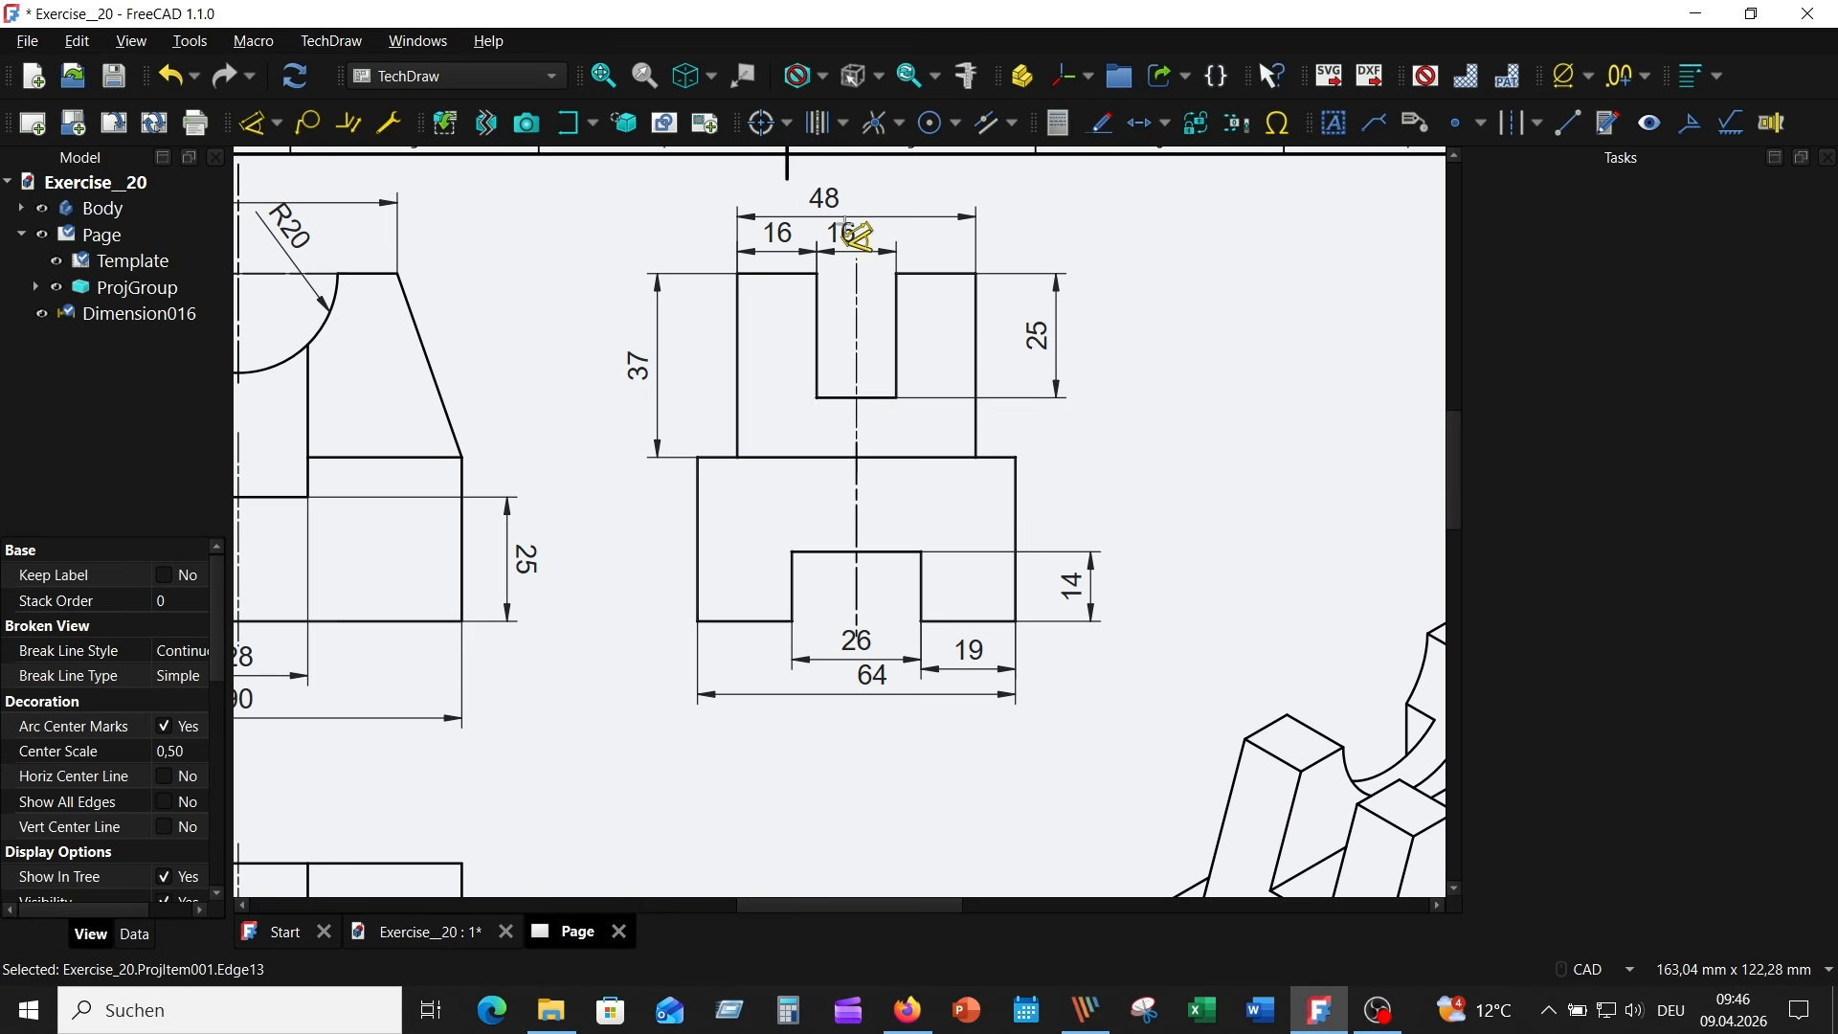
click(847, 230)
- Dimension the depth of the Top view's lower central recess, placing the value below the view
scroll(1216, 411, down, 2)
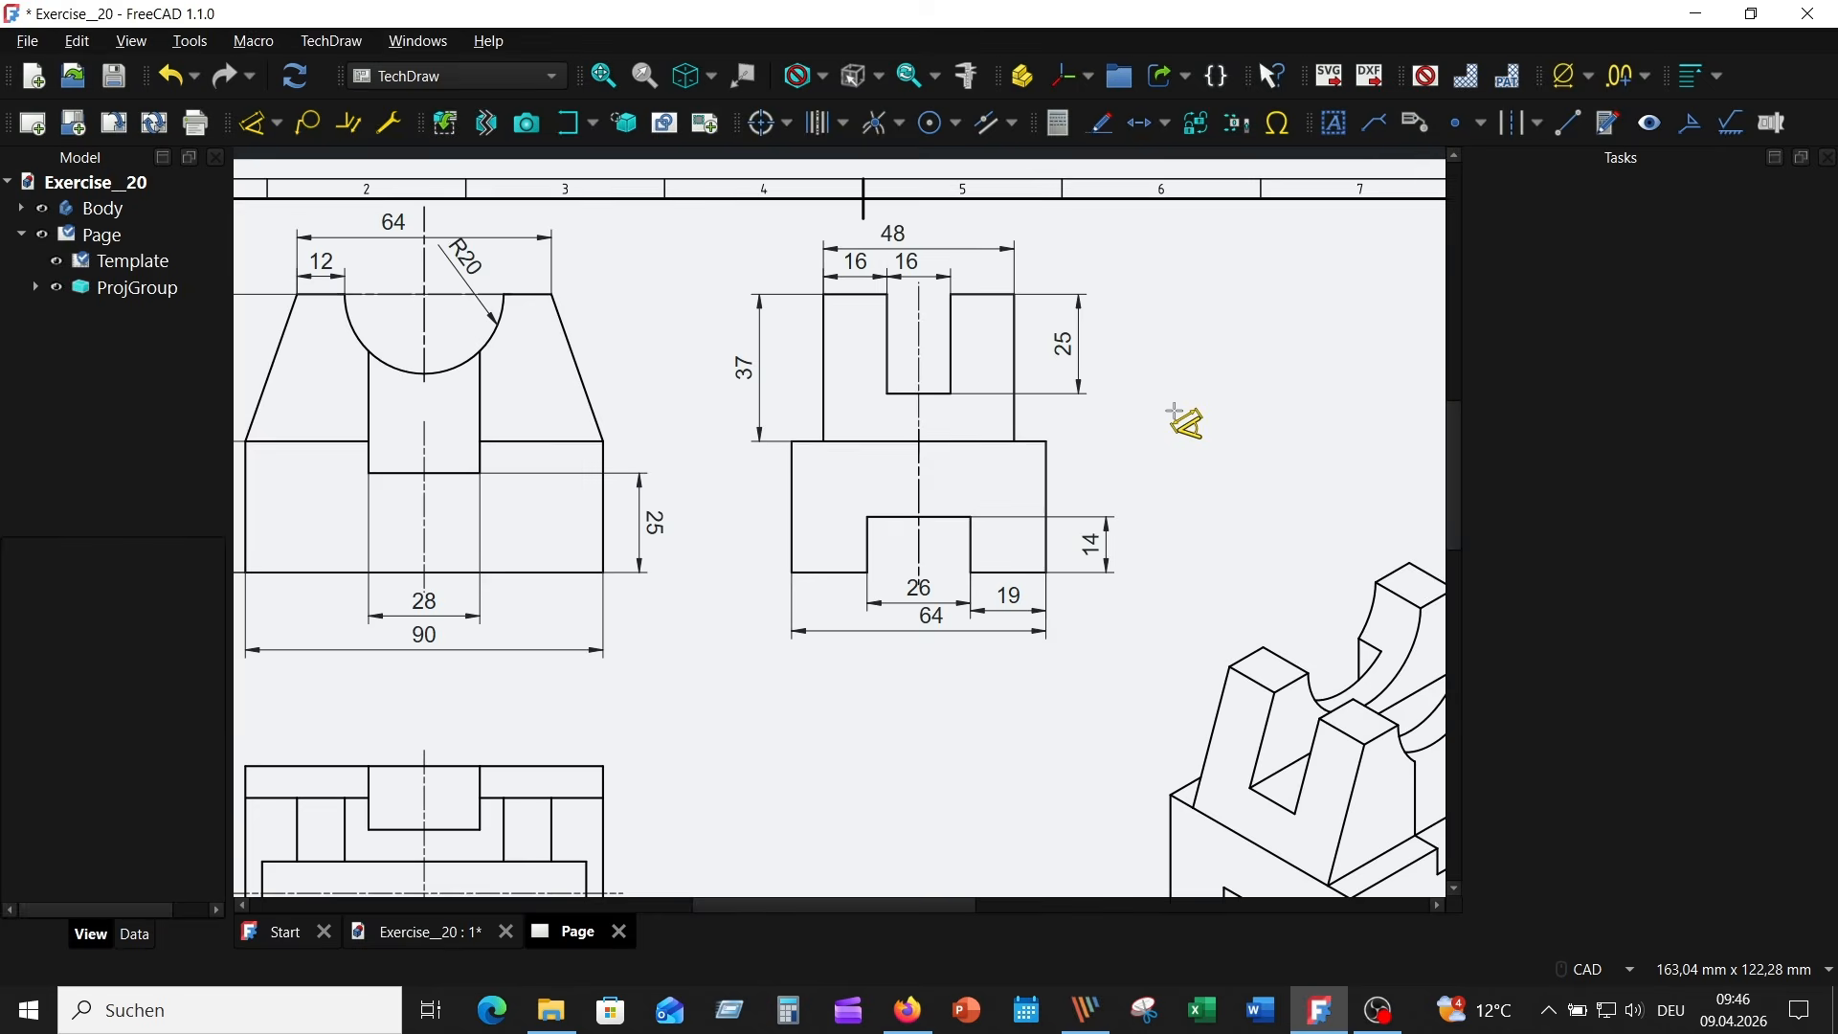
scroll(1185, 409, up, 1)
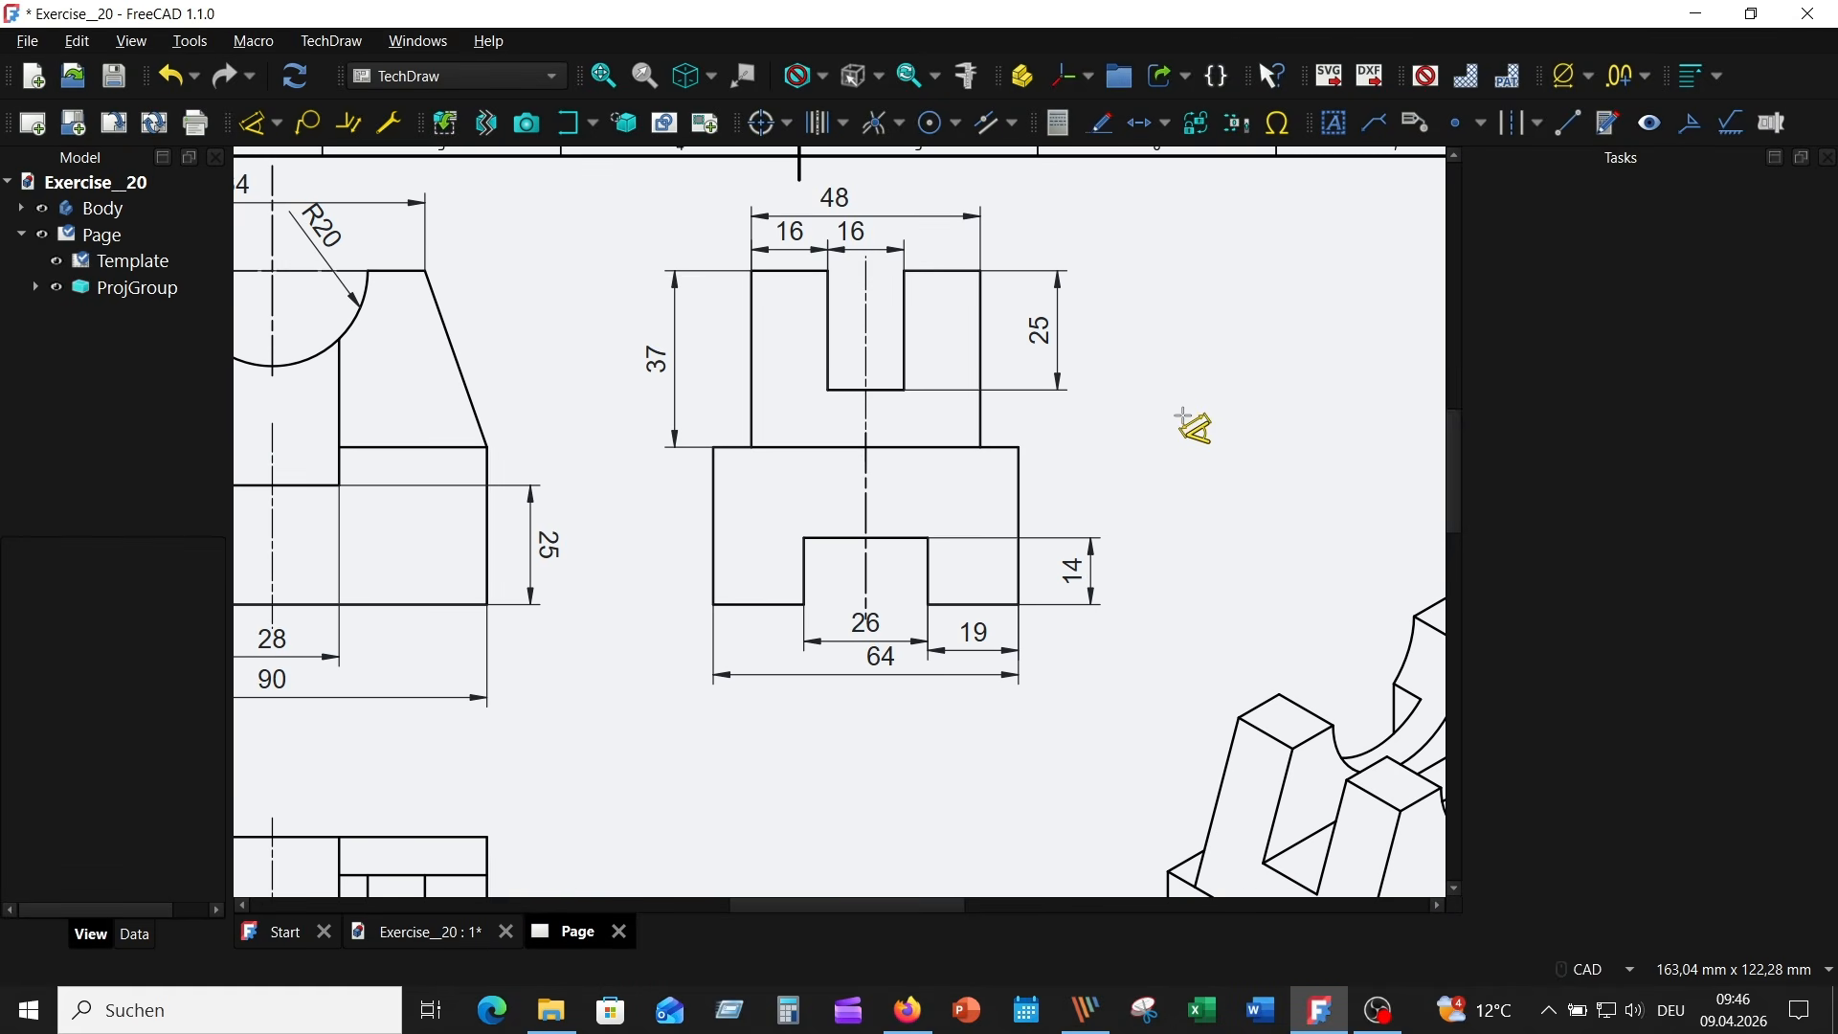
middle_drag(1183, 416, 1187, 340)
scroll(1129, 376, down, 2)
middle_drag(1118, 503, 1138, 562)
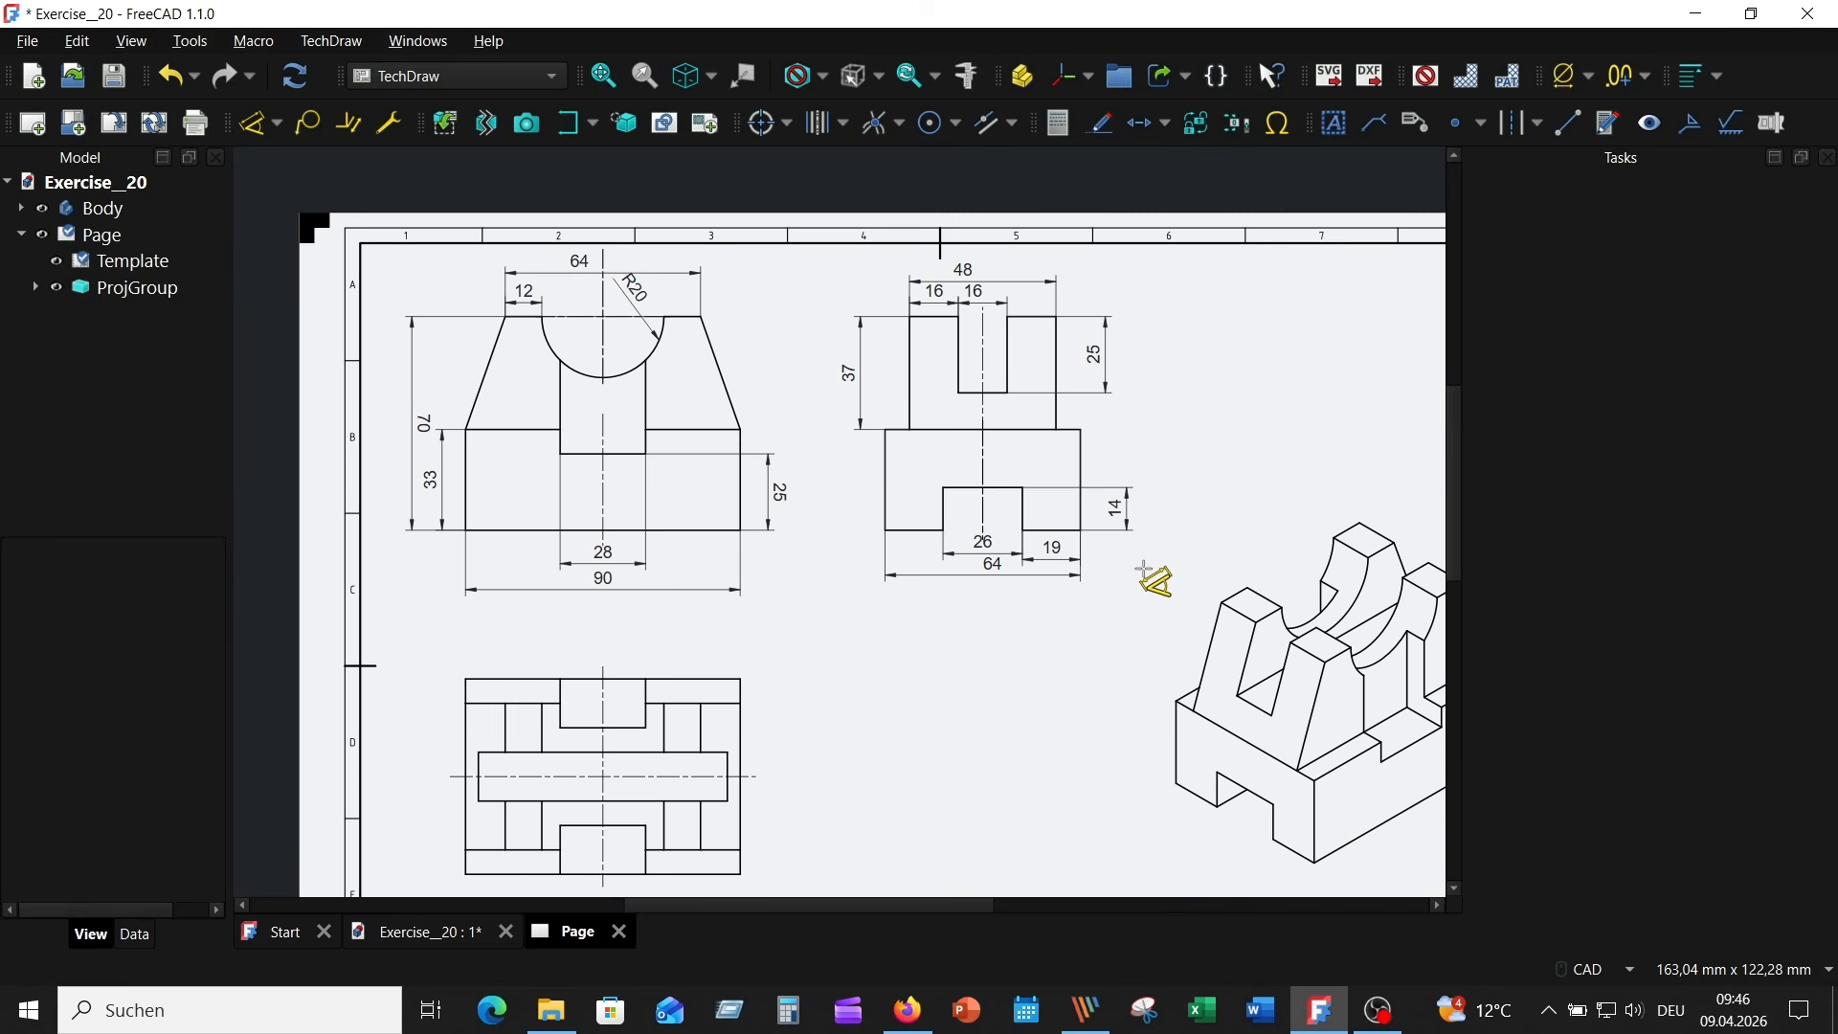
scroll(1146, 572, up, 1)
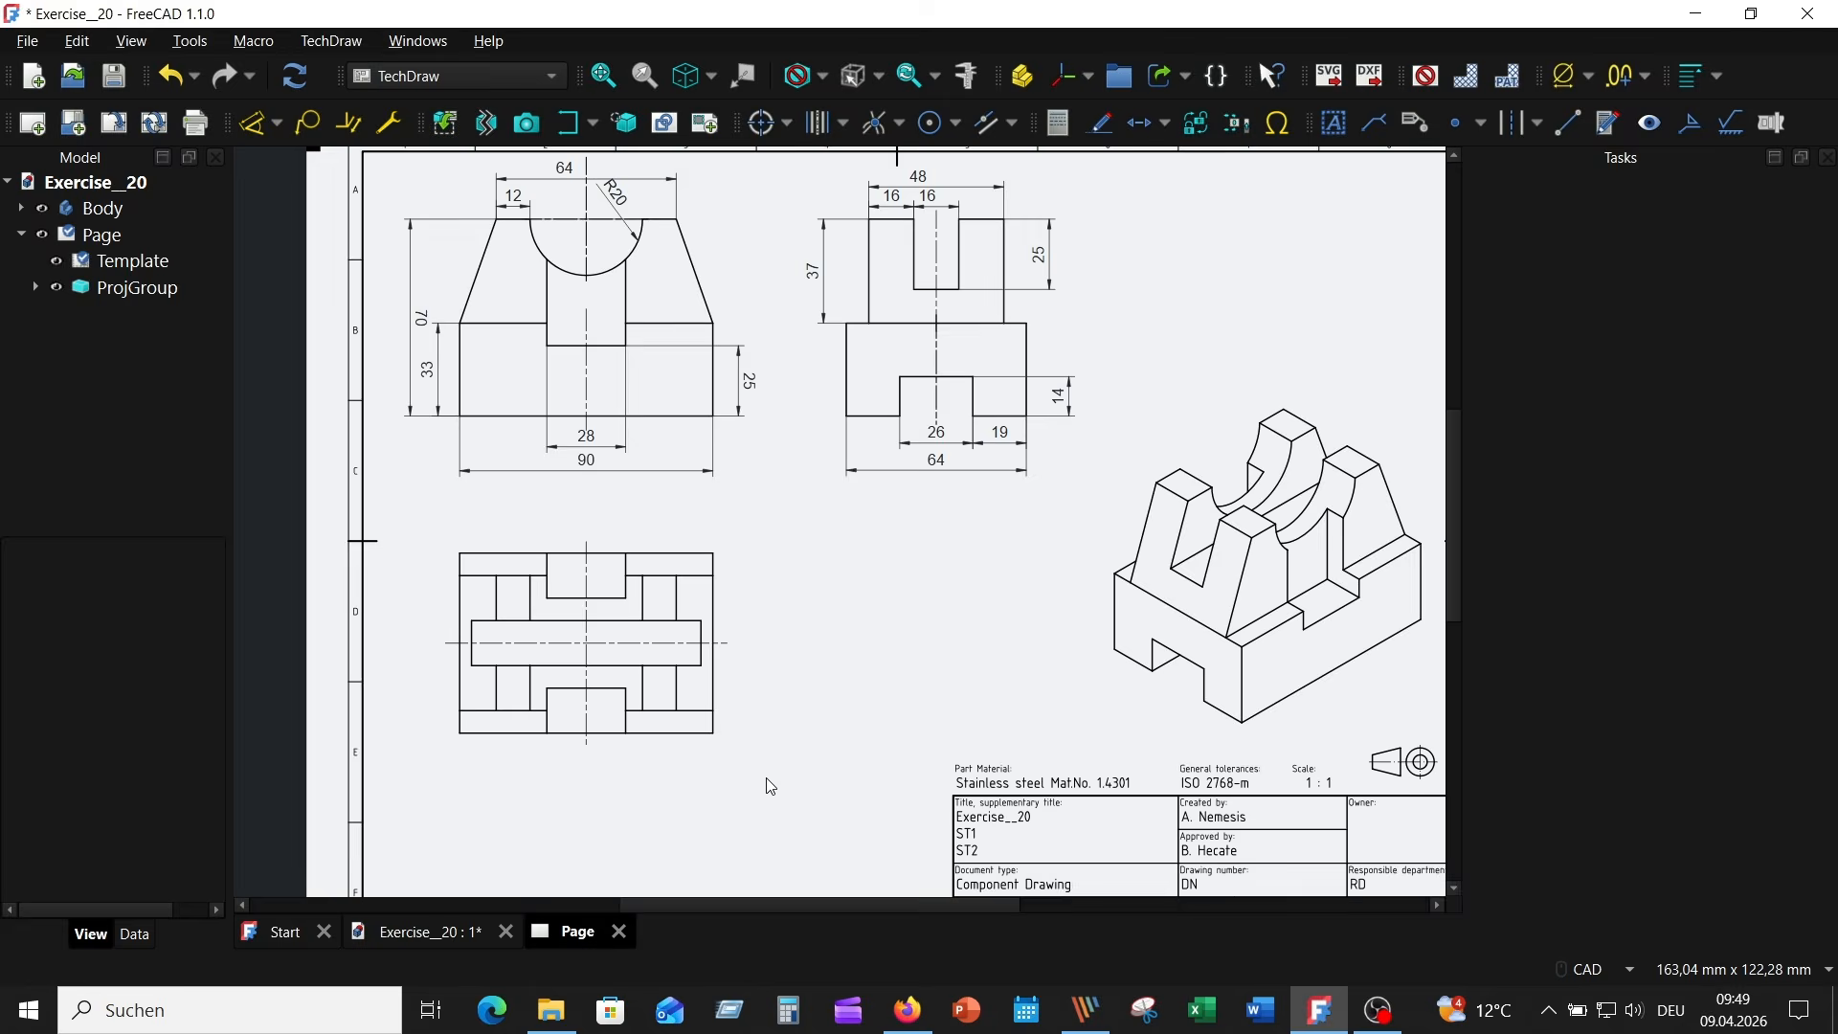
scroll(789, 697, up, 4)
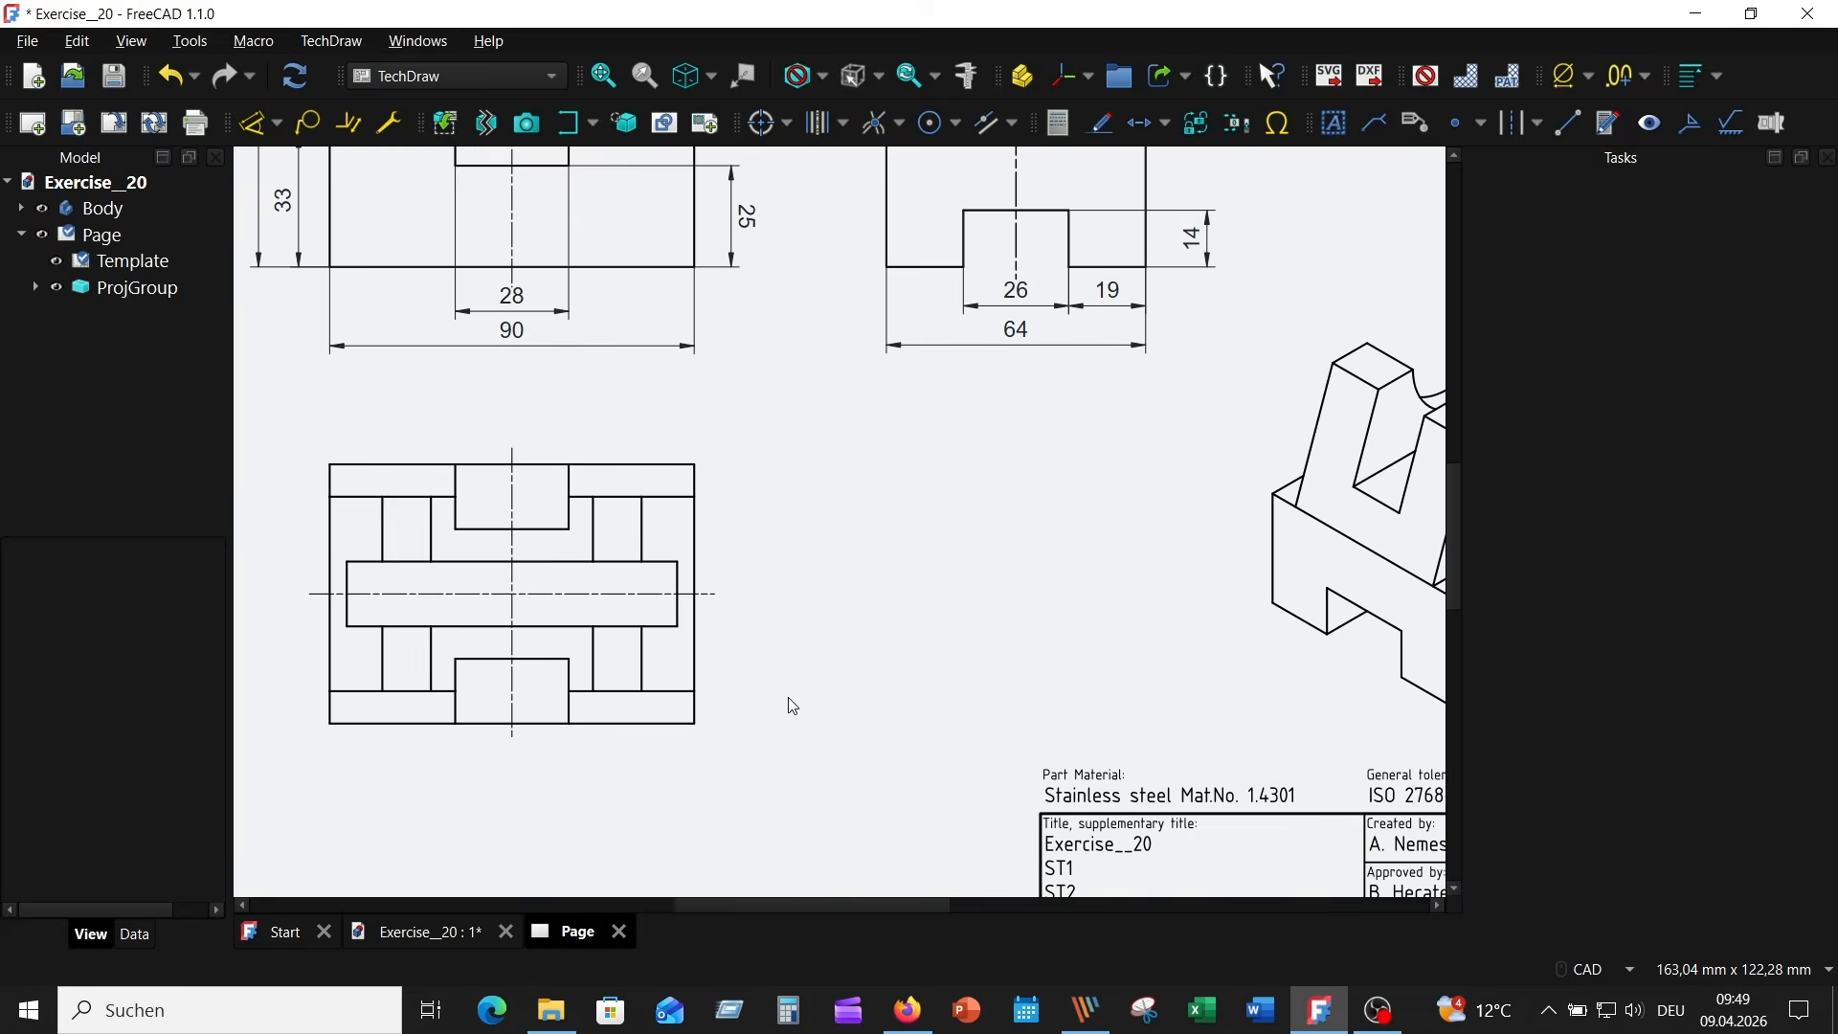
middle_drag(983, 701, 1007, 600)
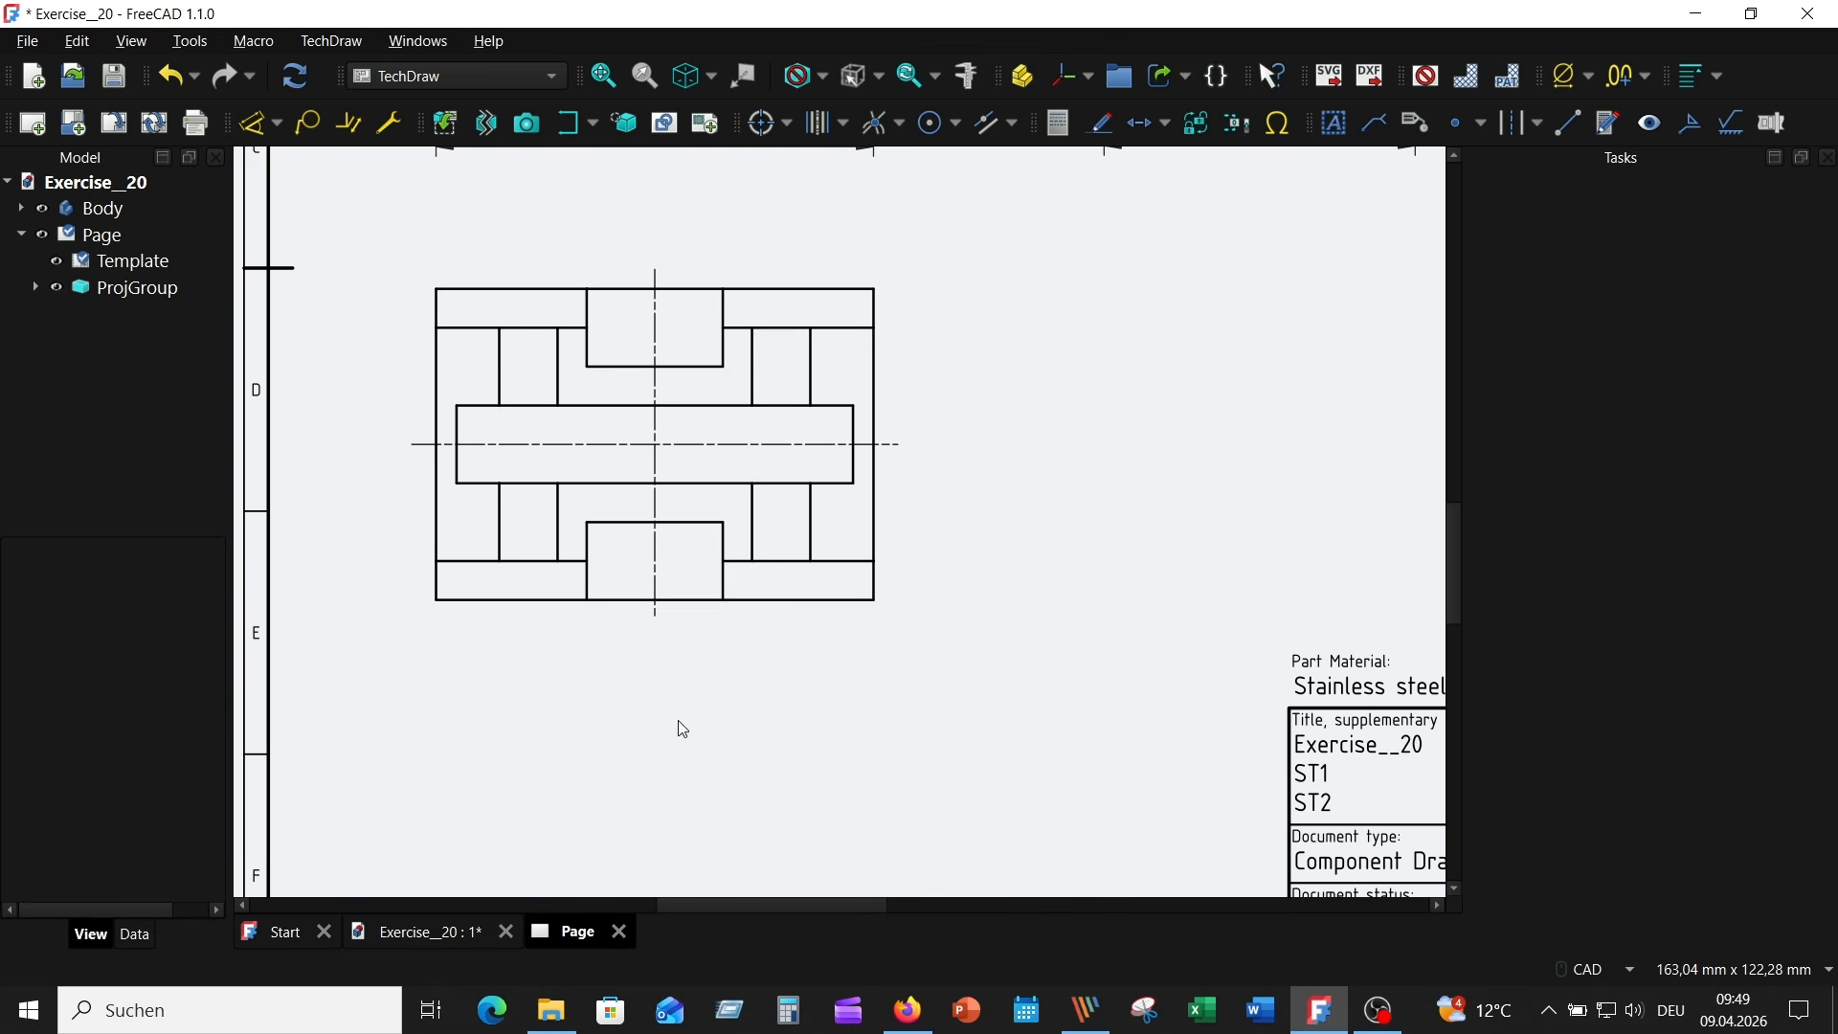
click(698, 523)
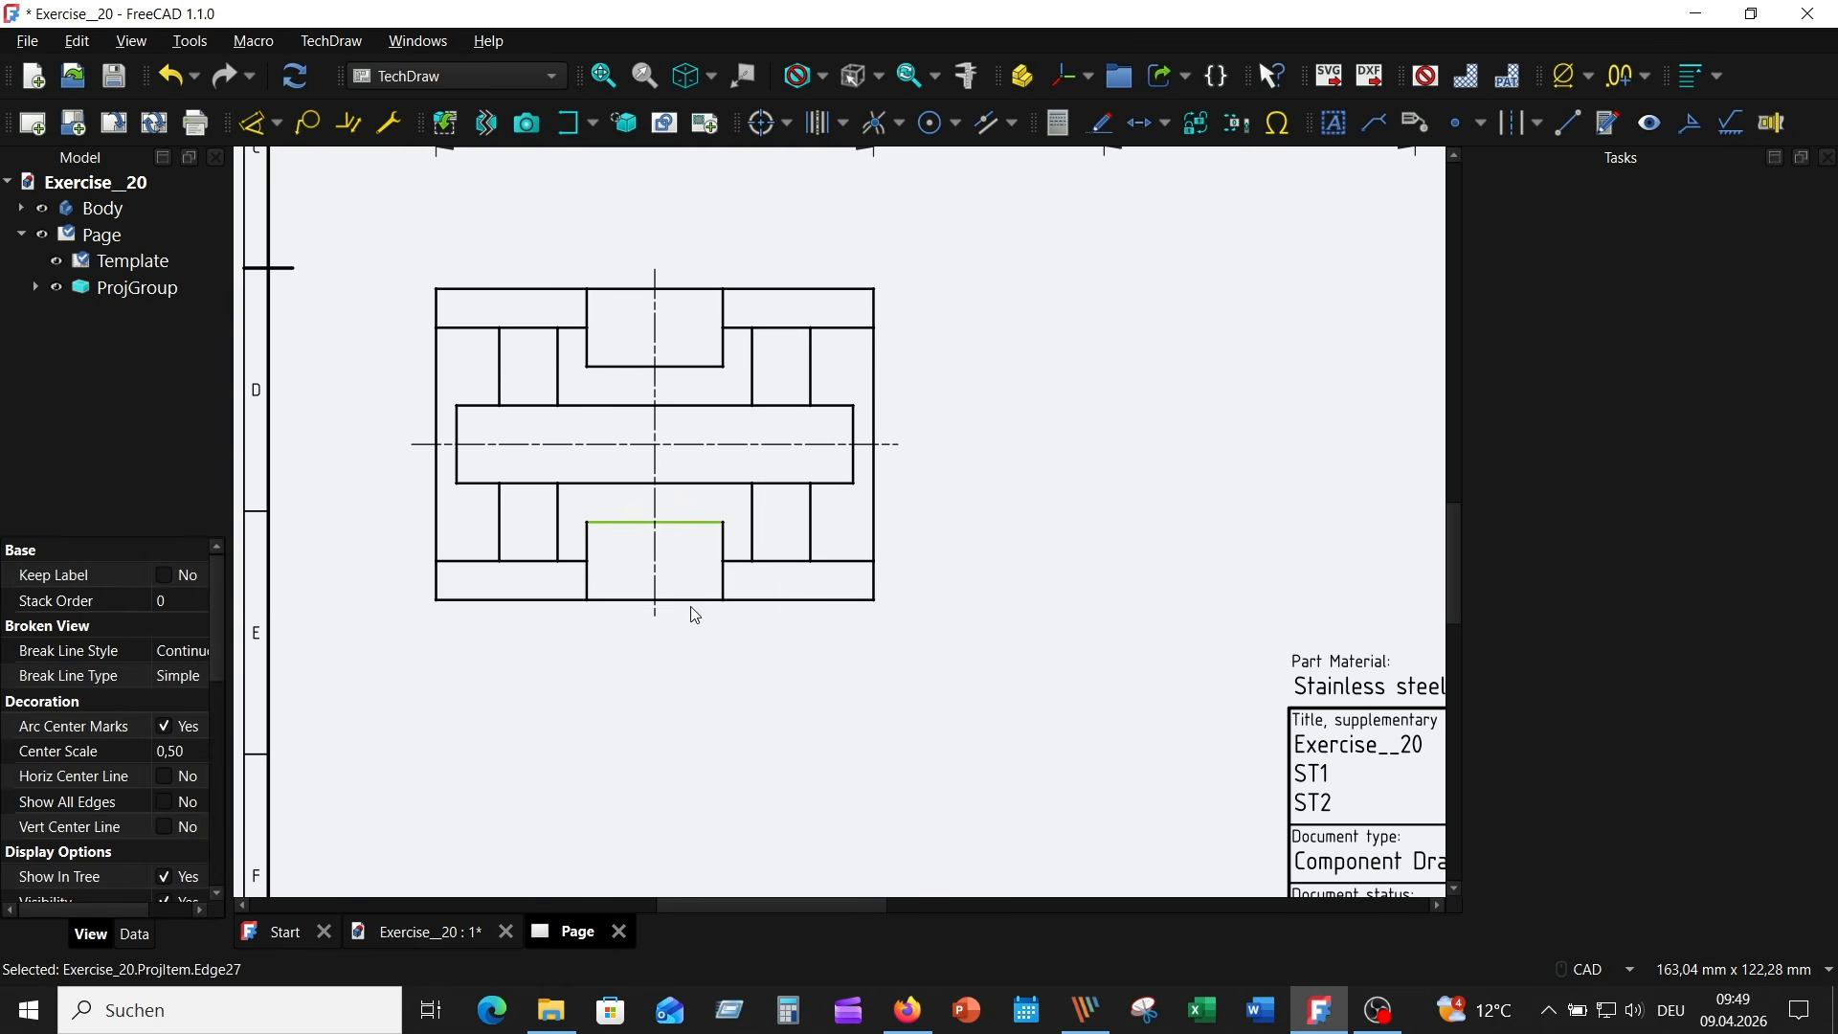
ctrl+click(691, 602)
click(253, 123)
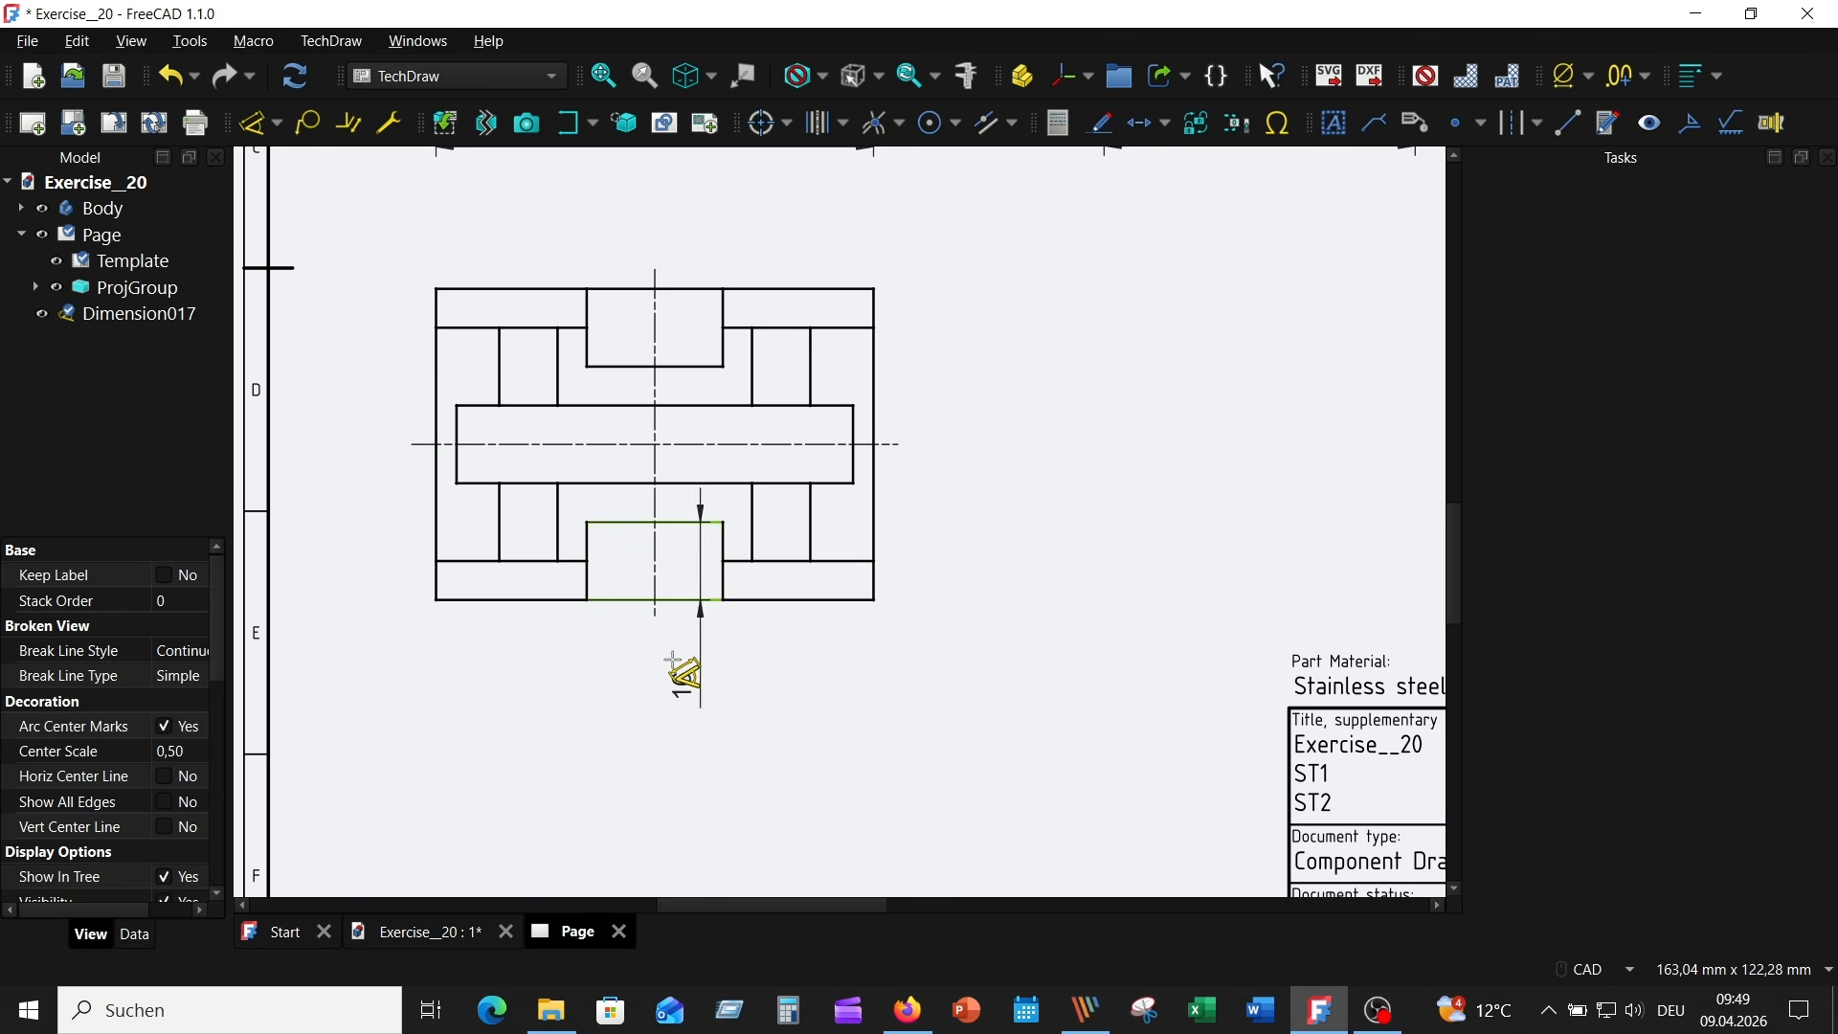
click(673, 658)
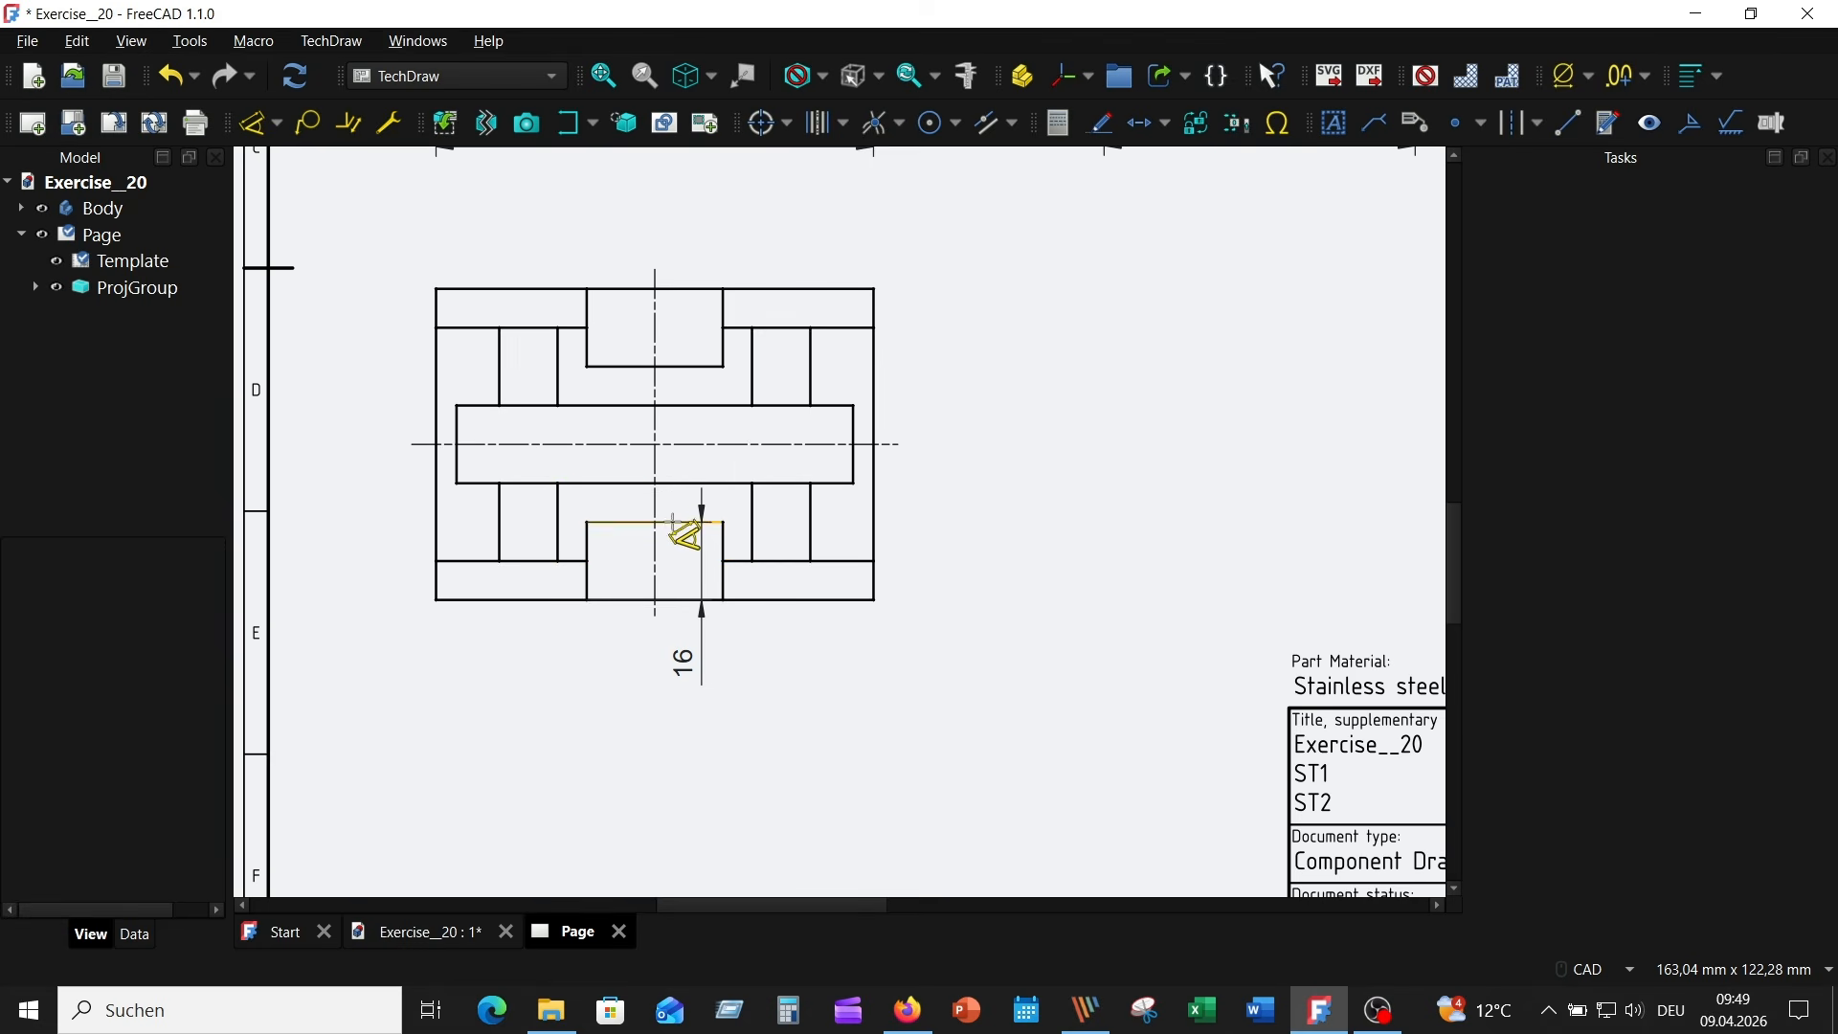
- Dimension the vertical distance between the Top view's central slot and lower recess, placing it to the right of the view
click(719, 483)
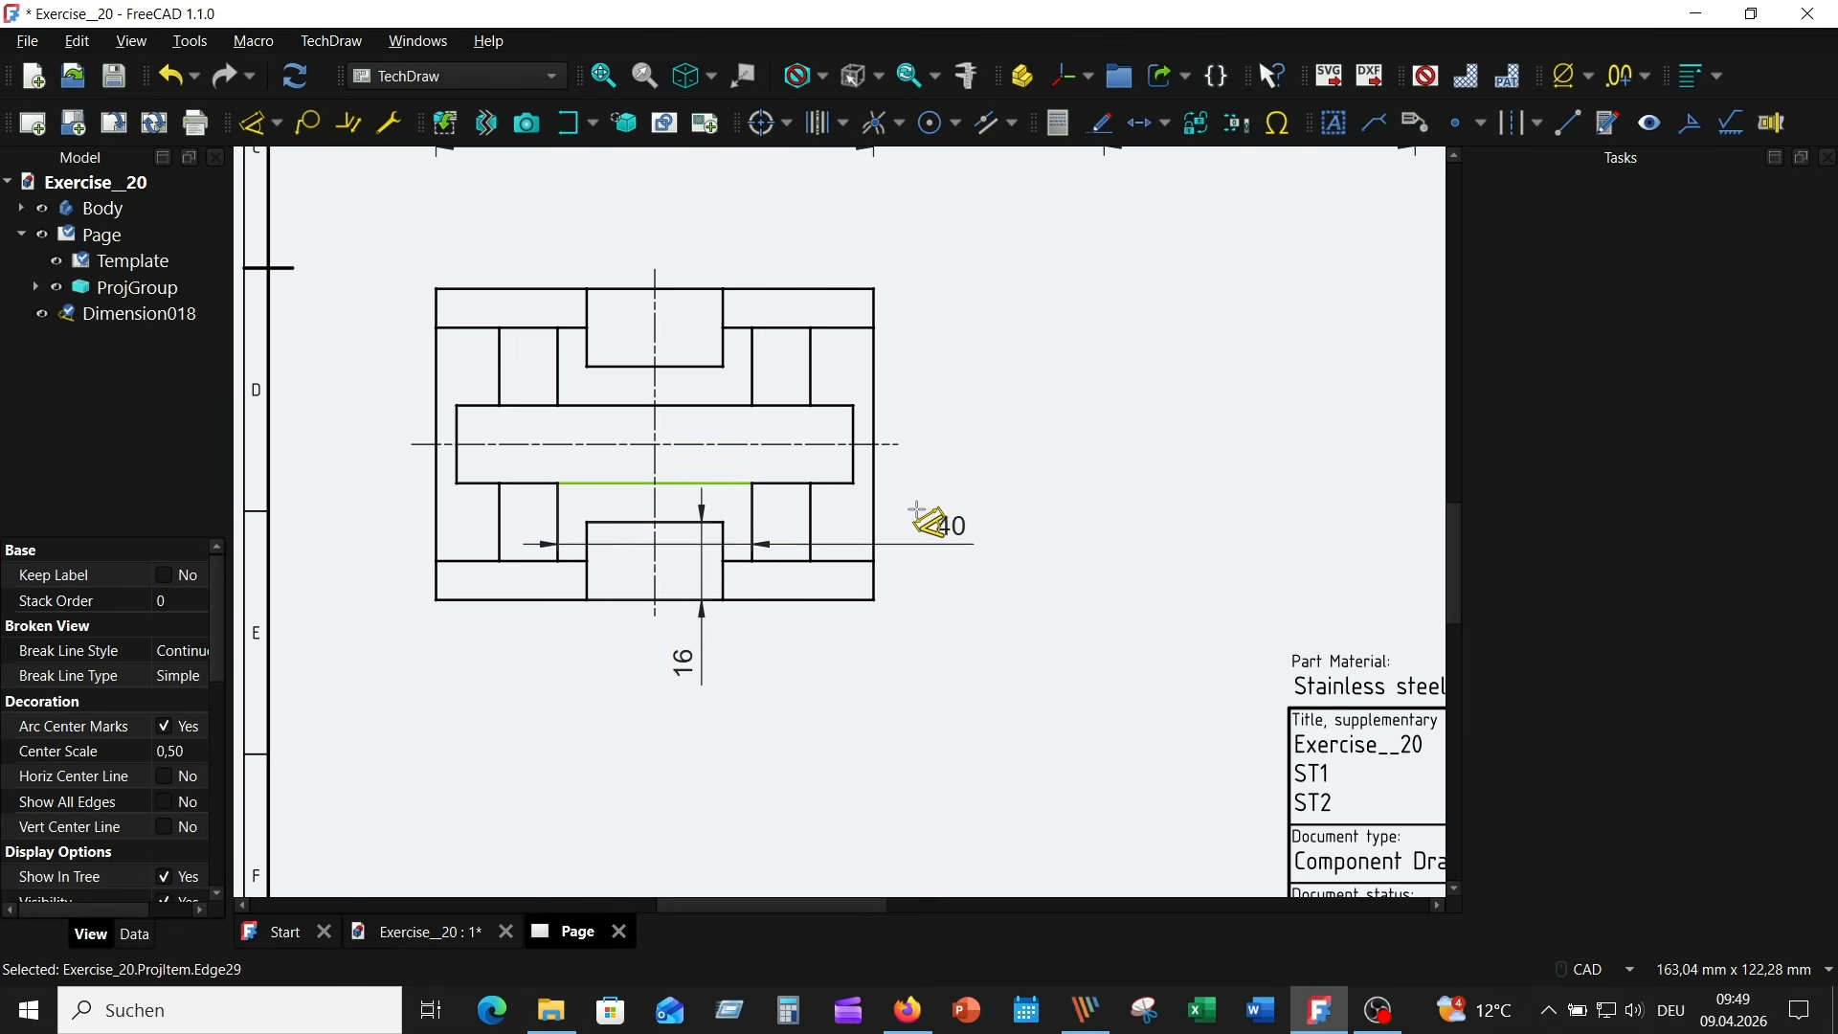
click(670, 522)
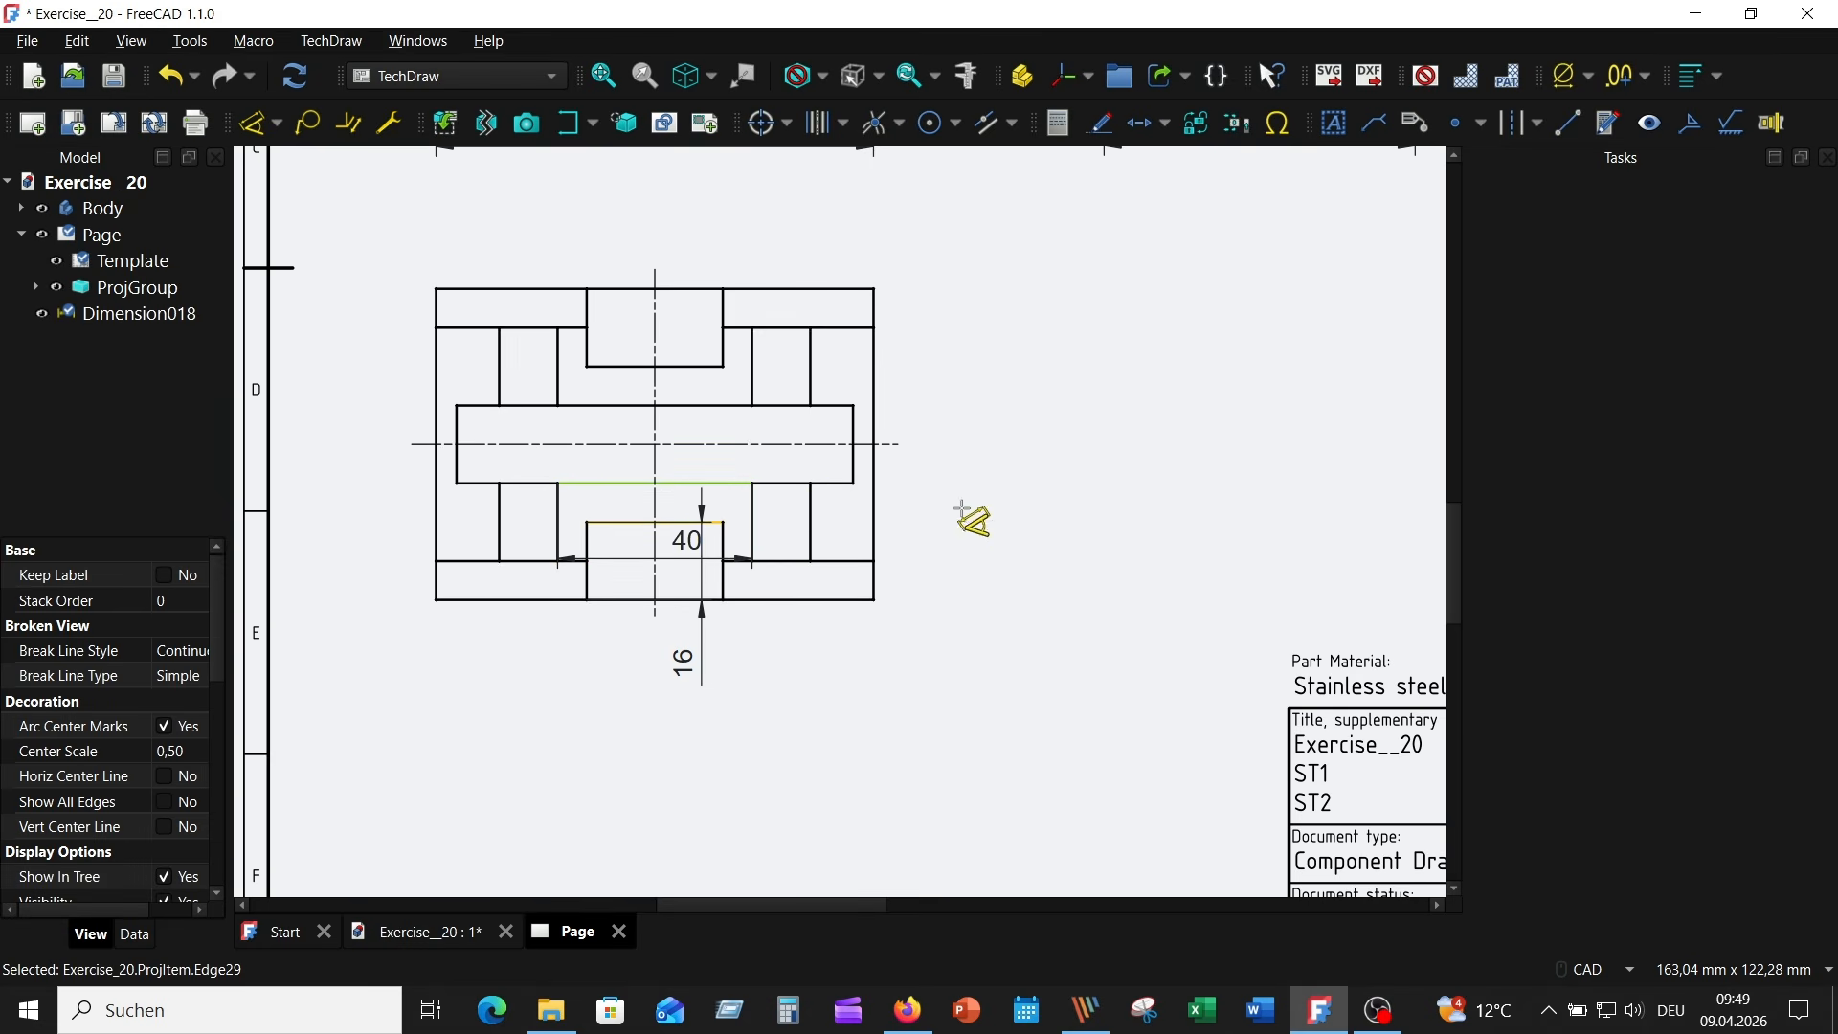
click(904, 487)
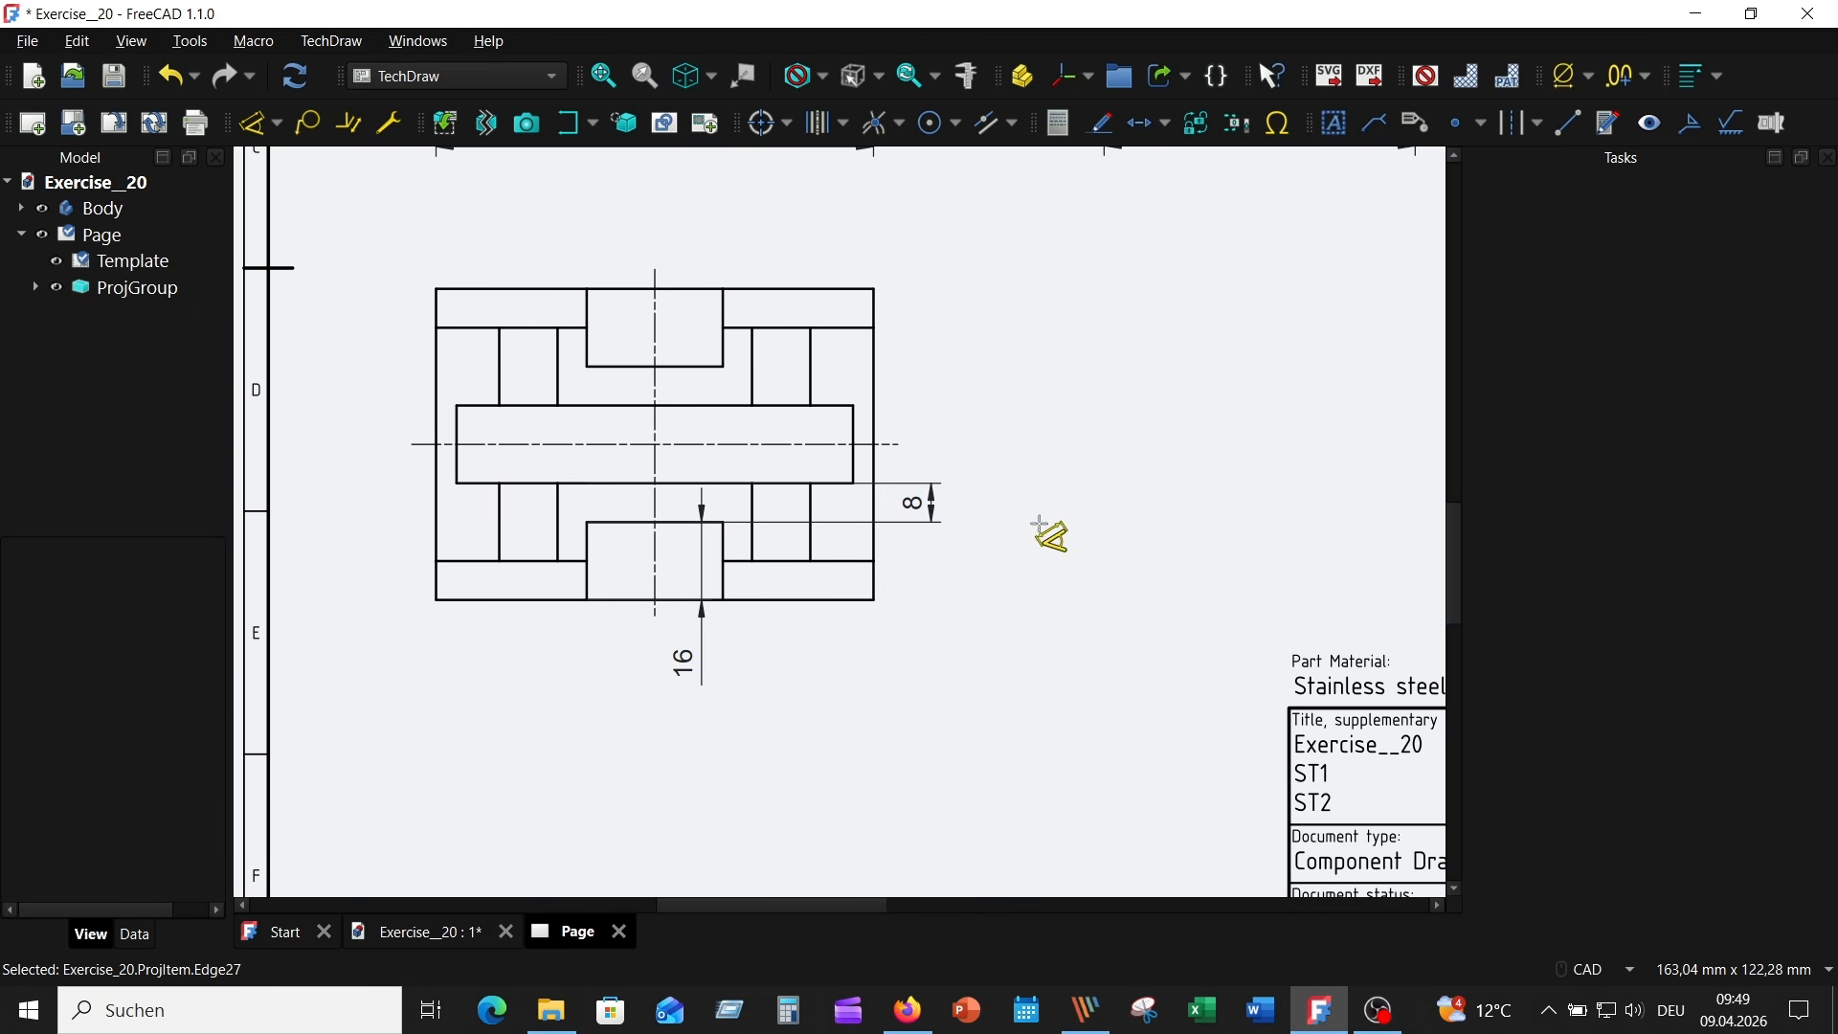
- Dimension the Top view's upper right edge segment above the view and the upper left ledge's depth to the left
click(807, 287)
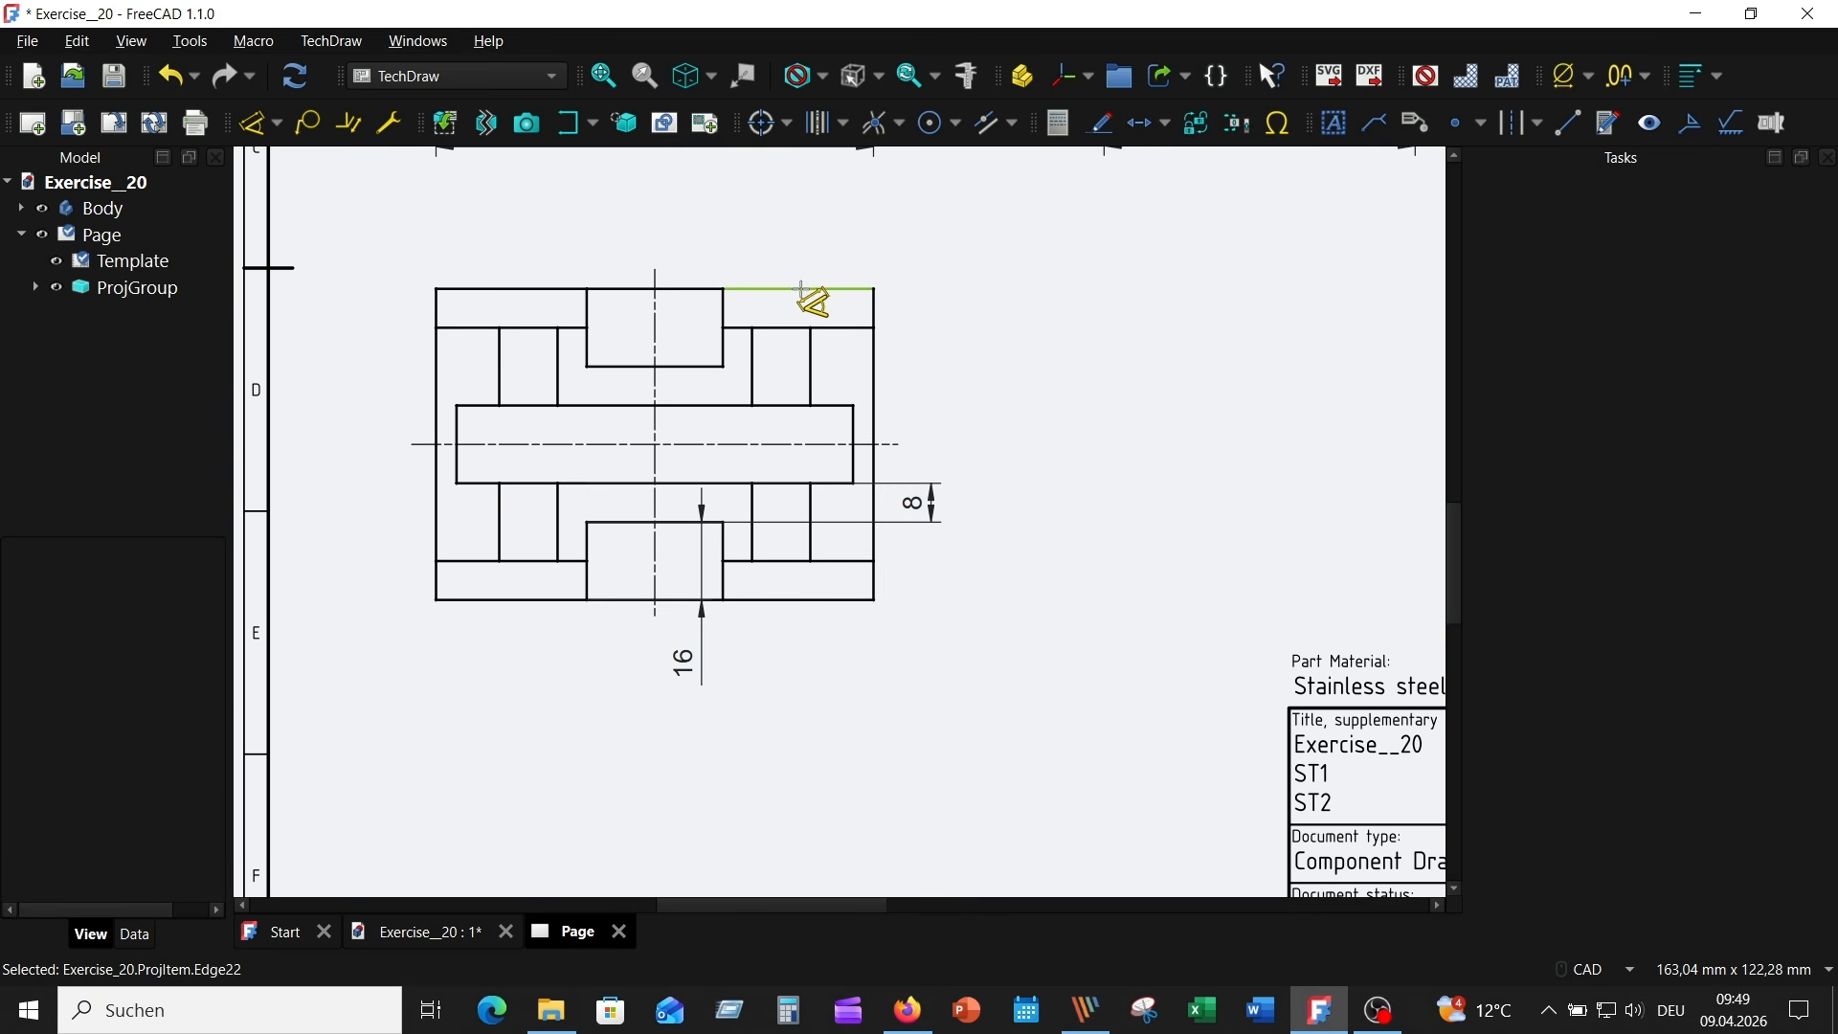
click(795, 246)
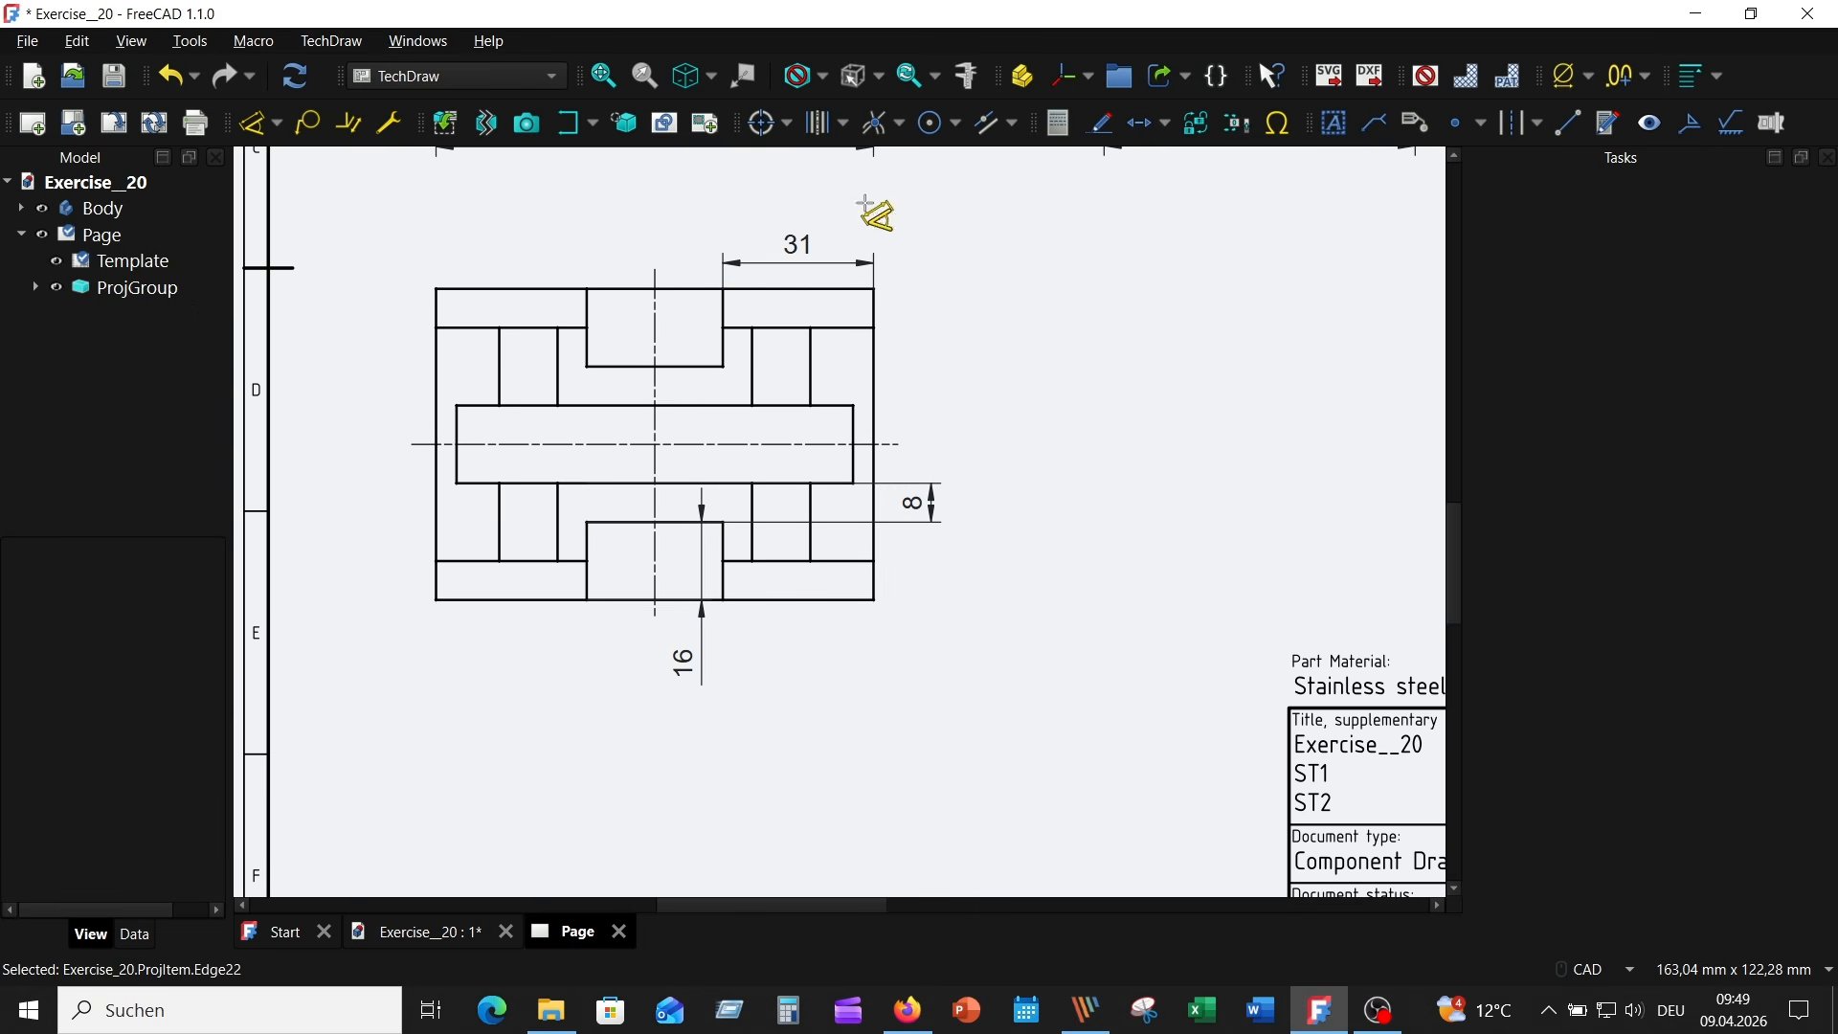
click(435, 306)
click(397, 306)
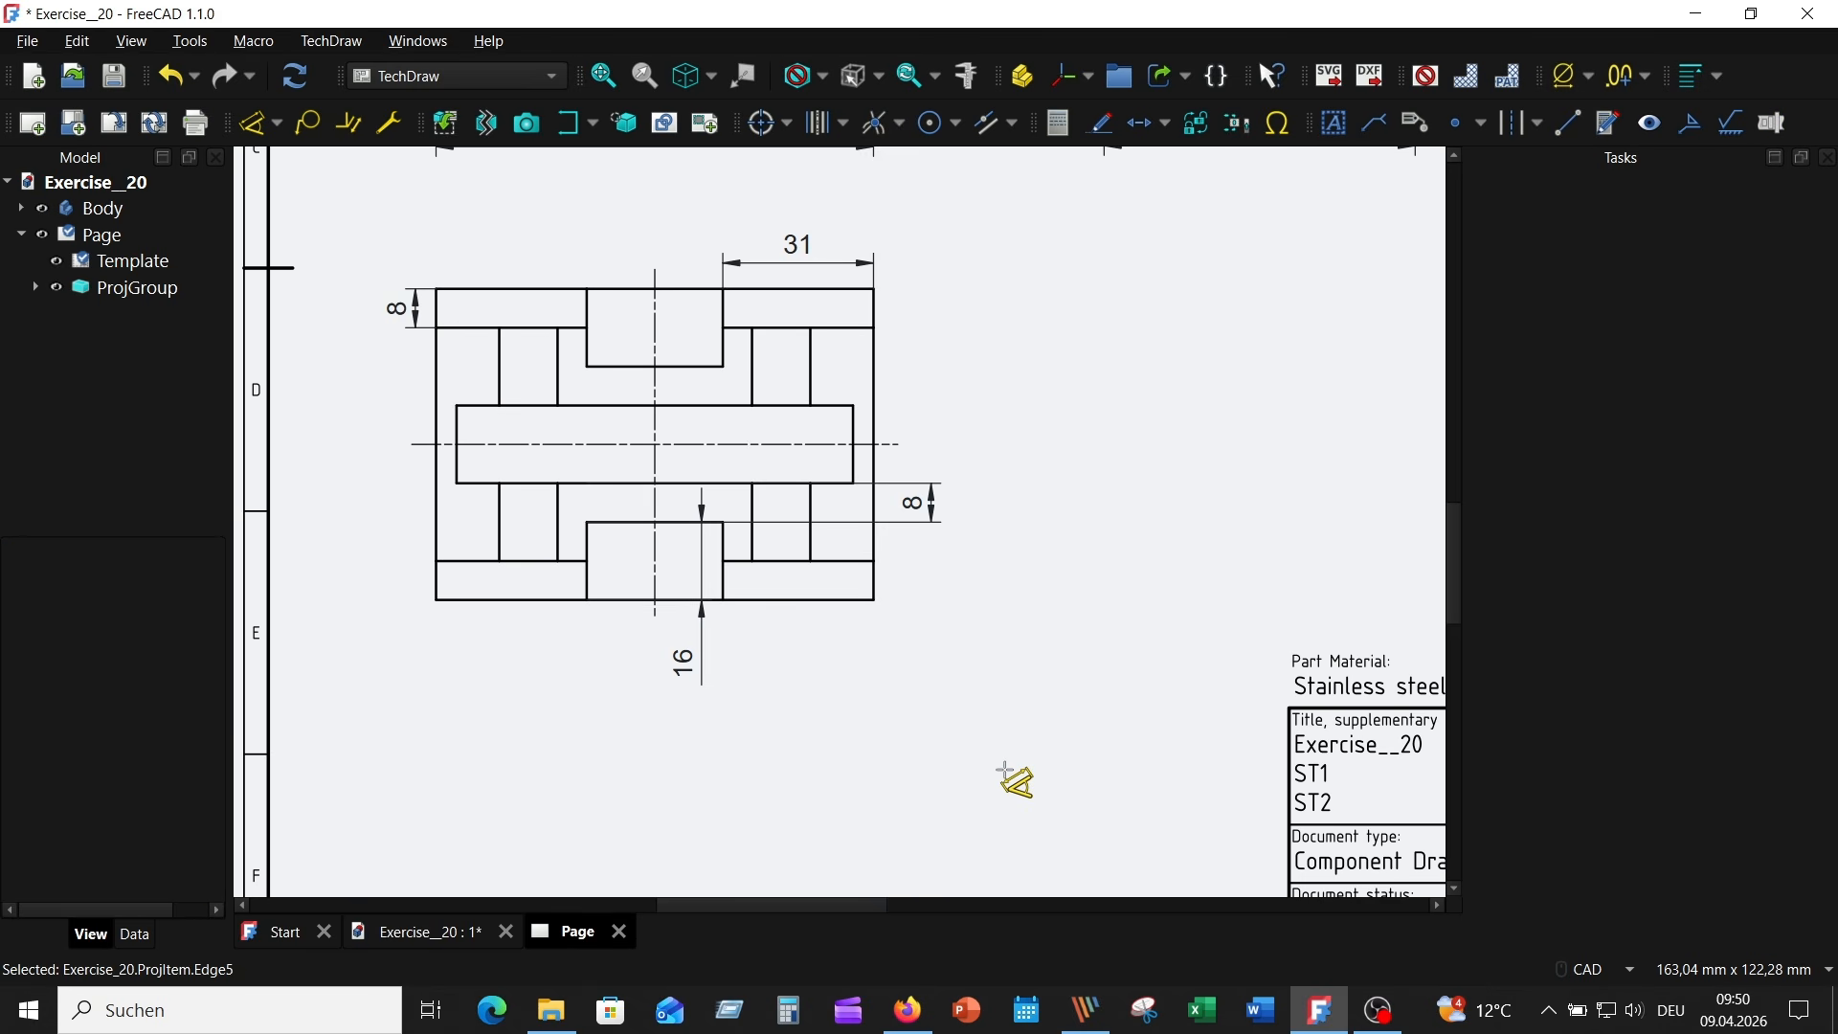
key(Escape)
- Dimension the length of the Top view's central slot between its two short end edges, placing it below the view
scroll(1053, 613, down, 1)
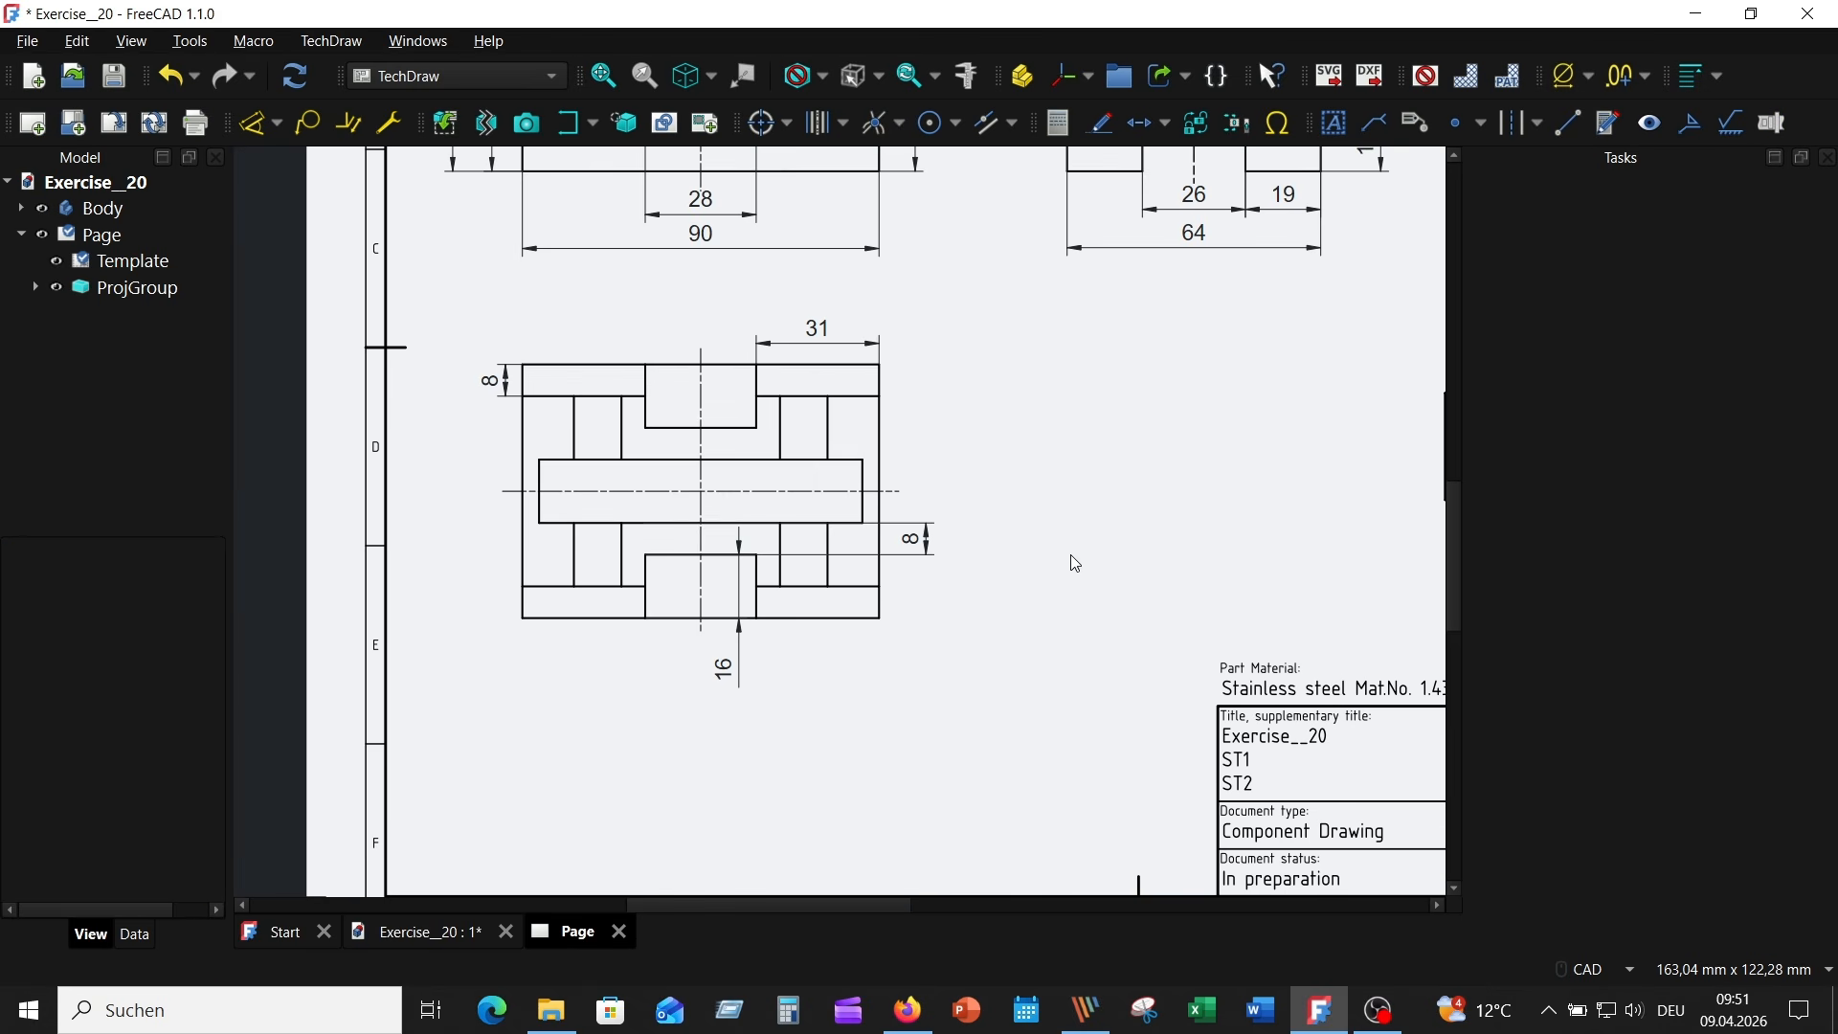
click(862, 499)
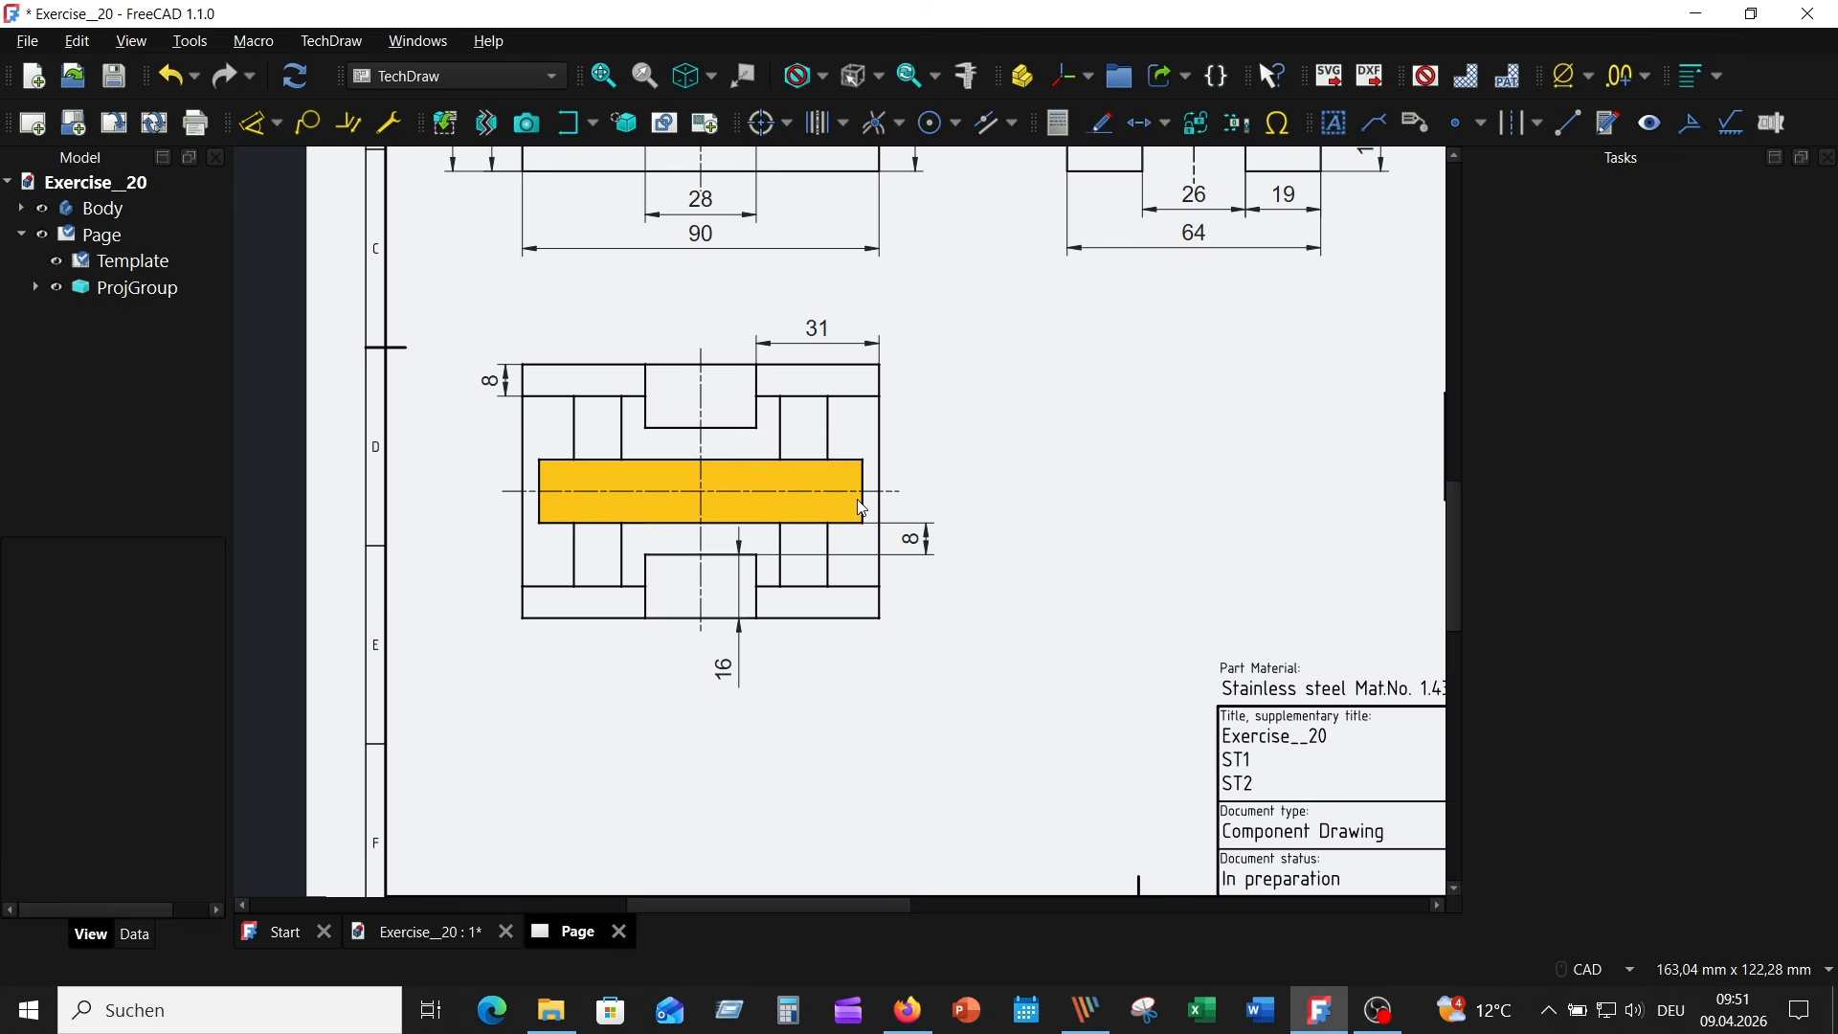
ctrl+click(539, 505)
click(254, 124)
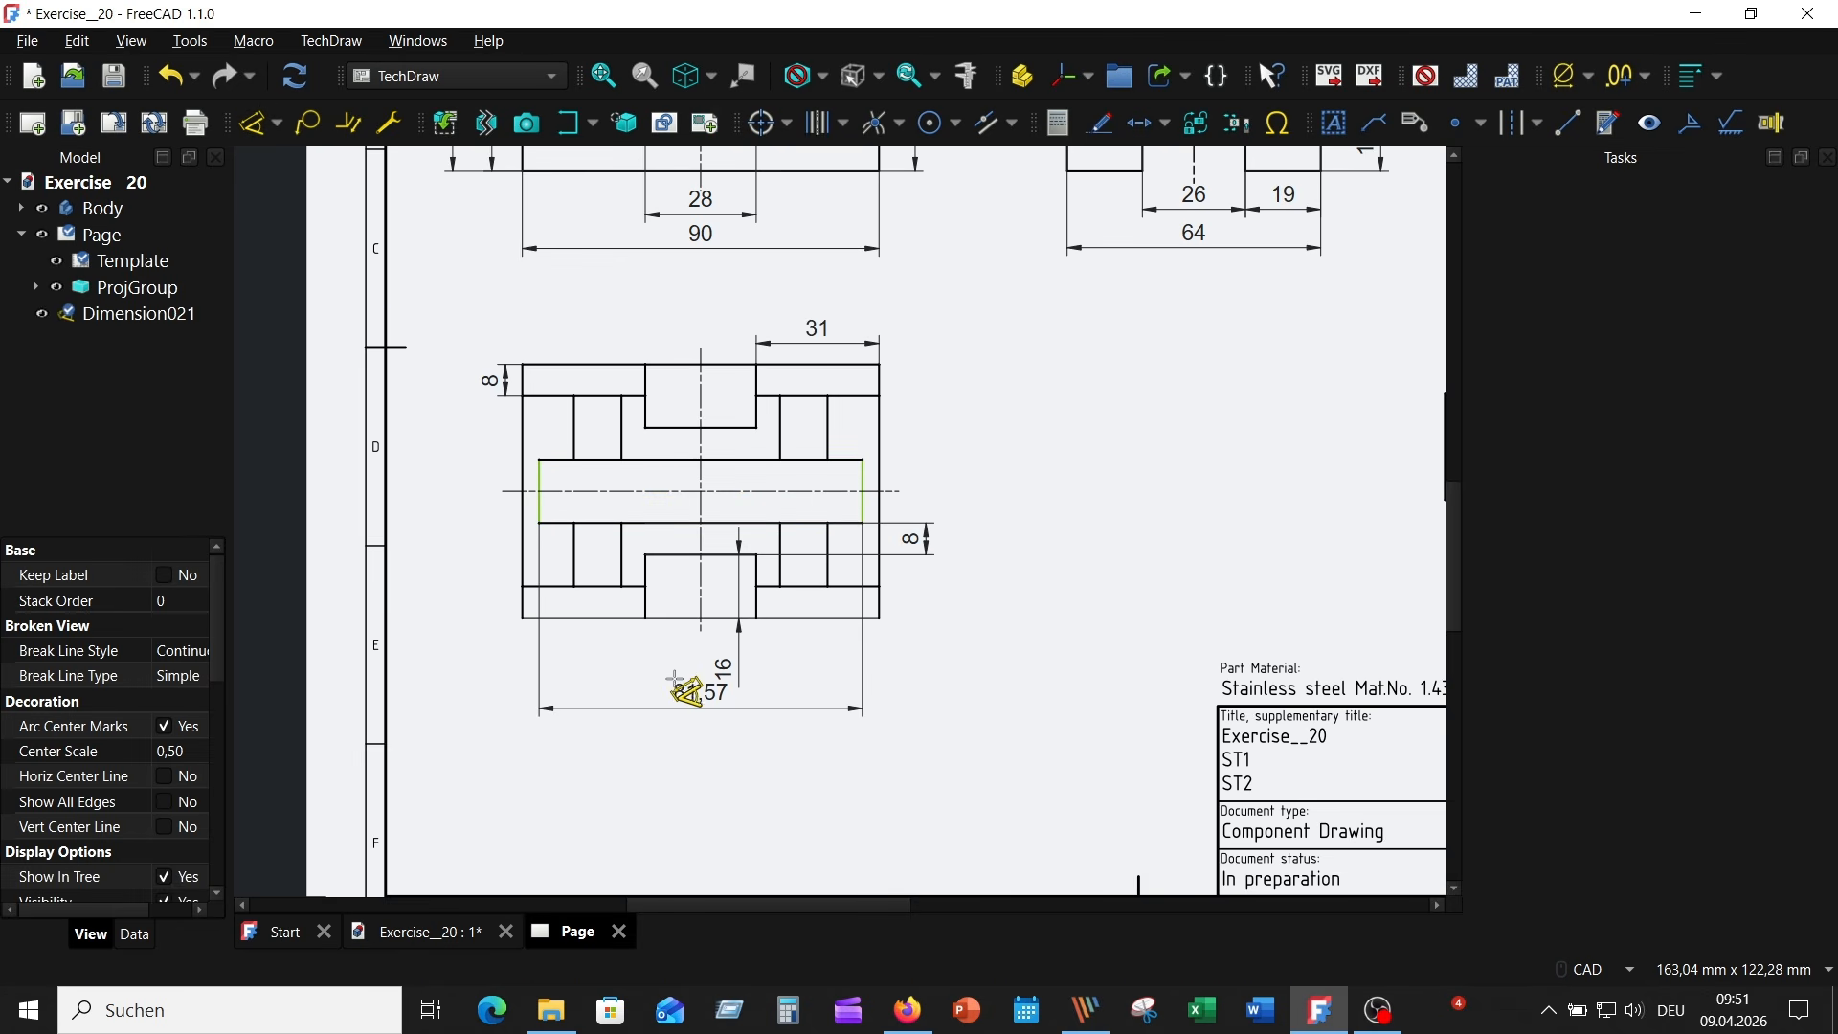
click(716, 718)
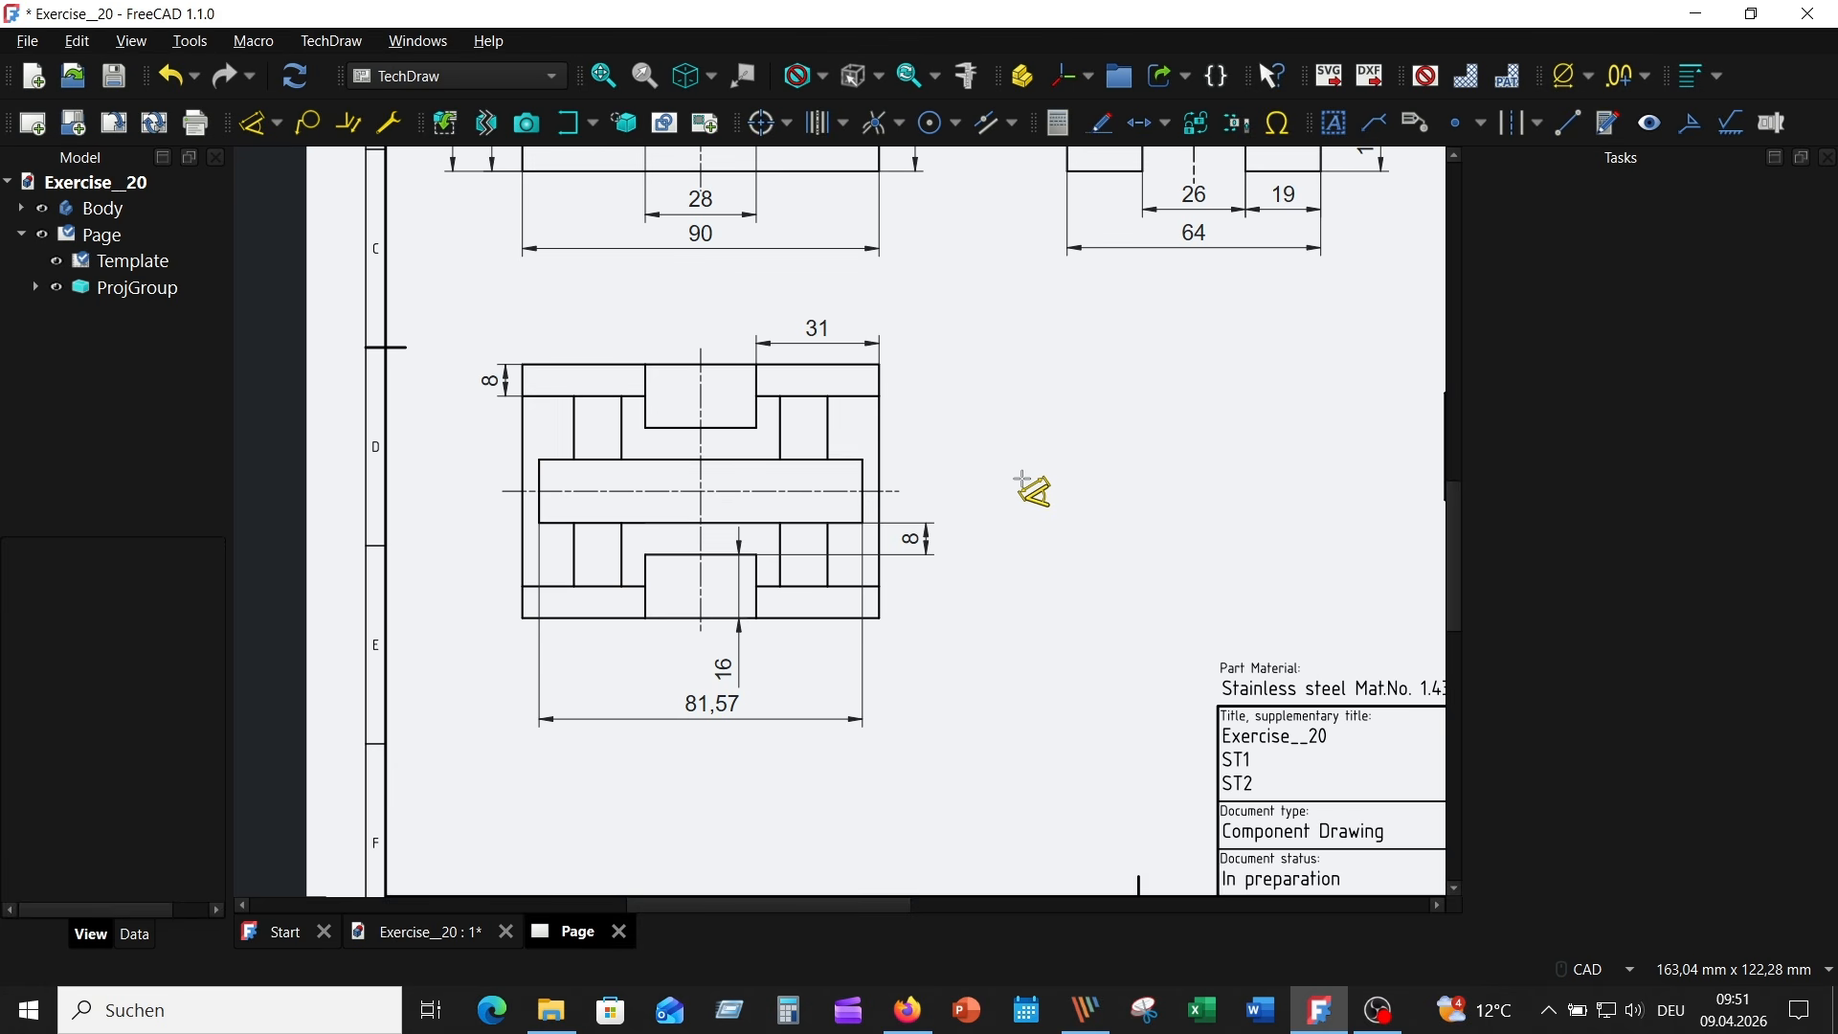
drag(712, 709, 681, 673)
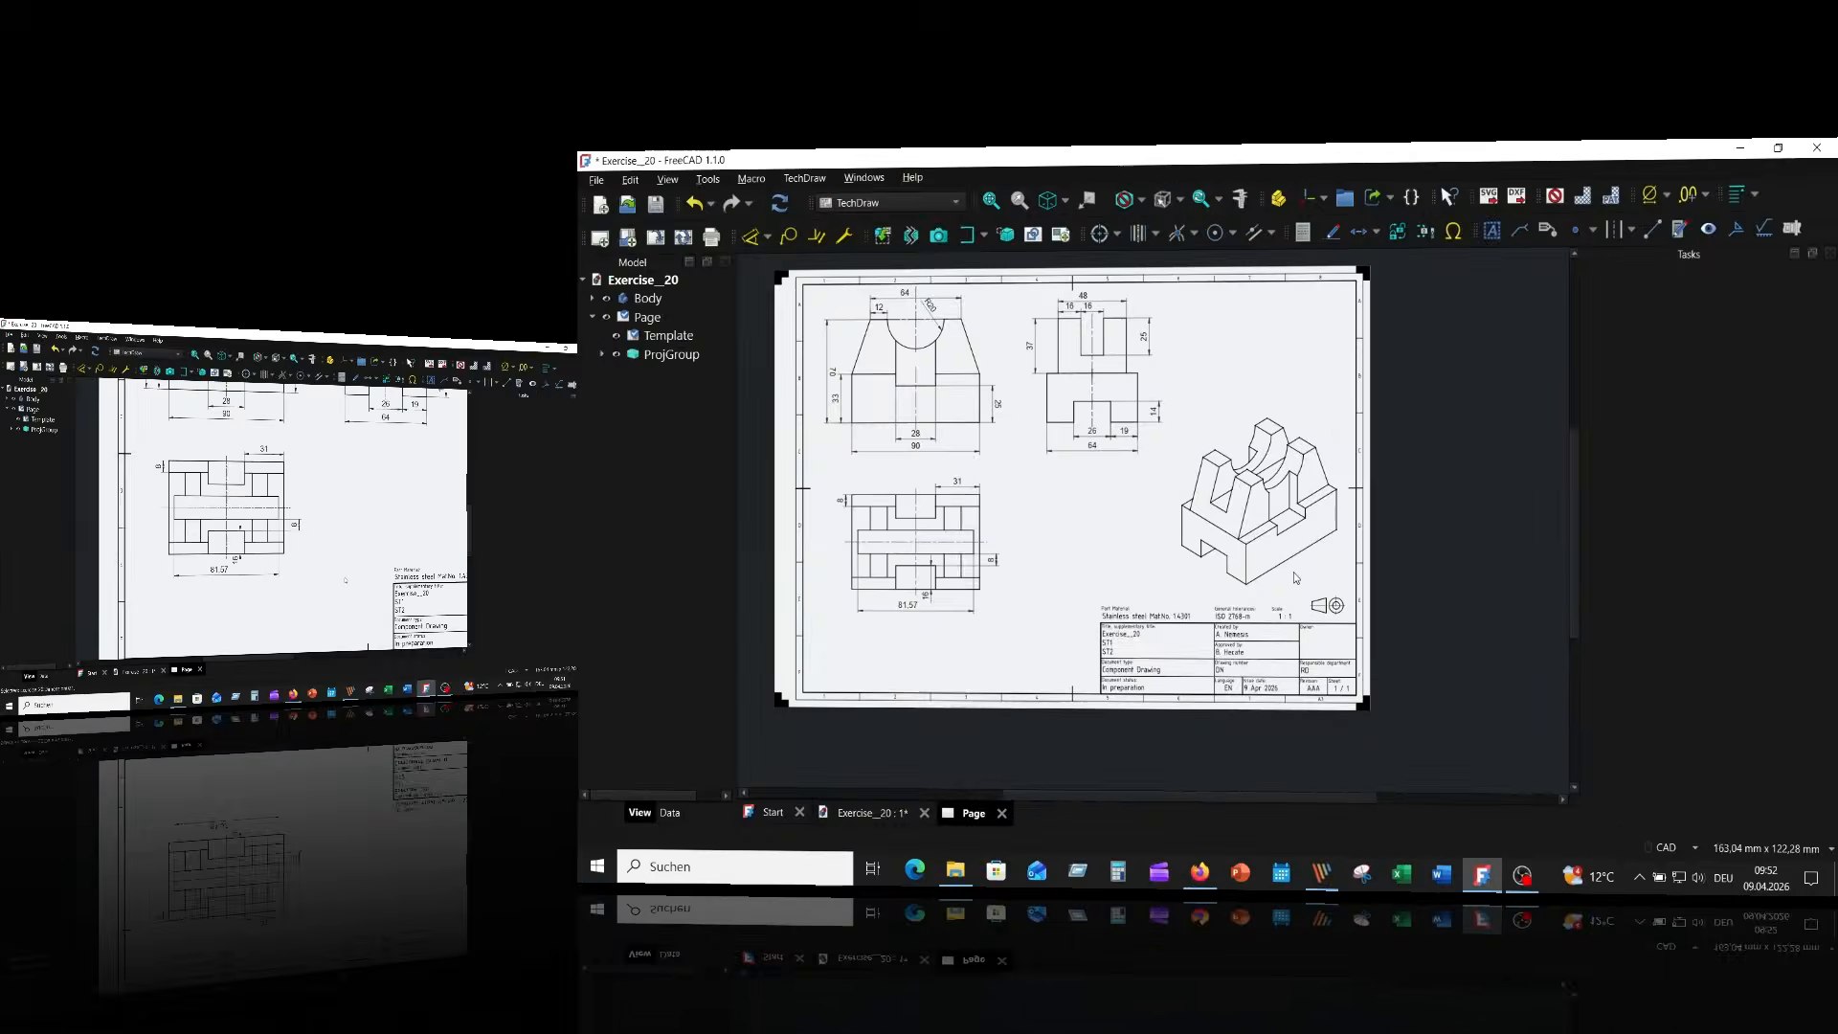
- Open the title block's scale field and accept the value 1 : 1
scroll(1063, 641, up, 5)
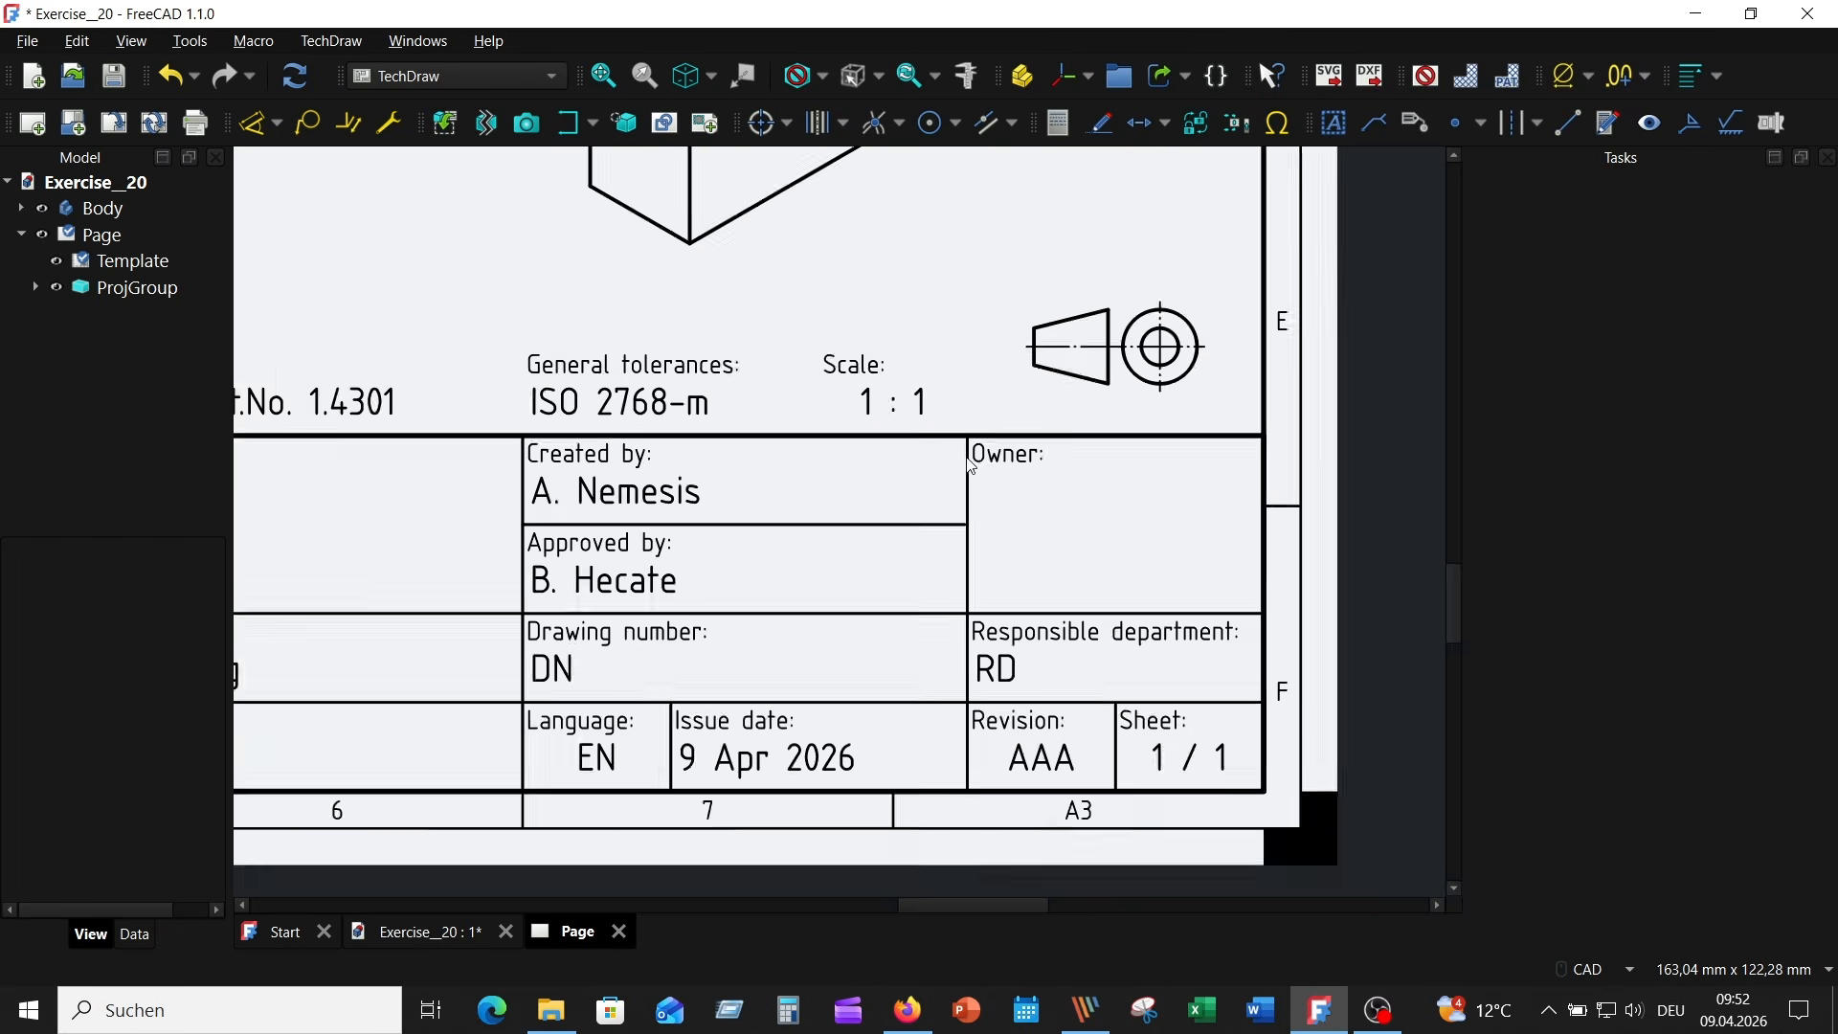
click(885, 424)
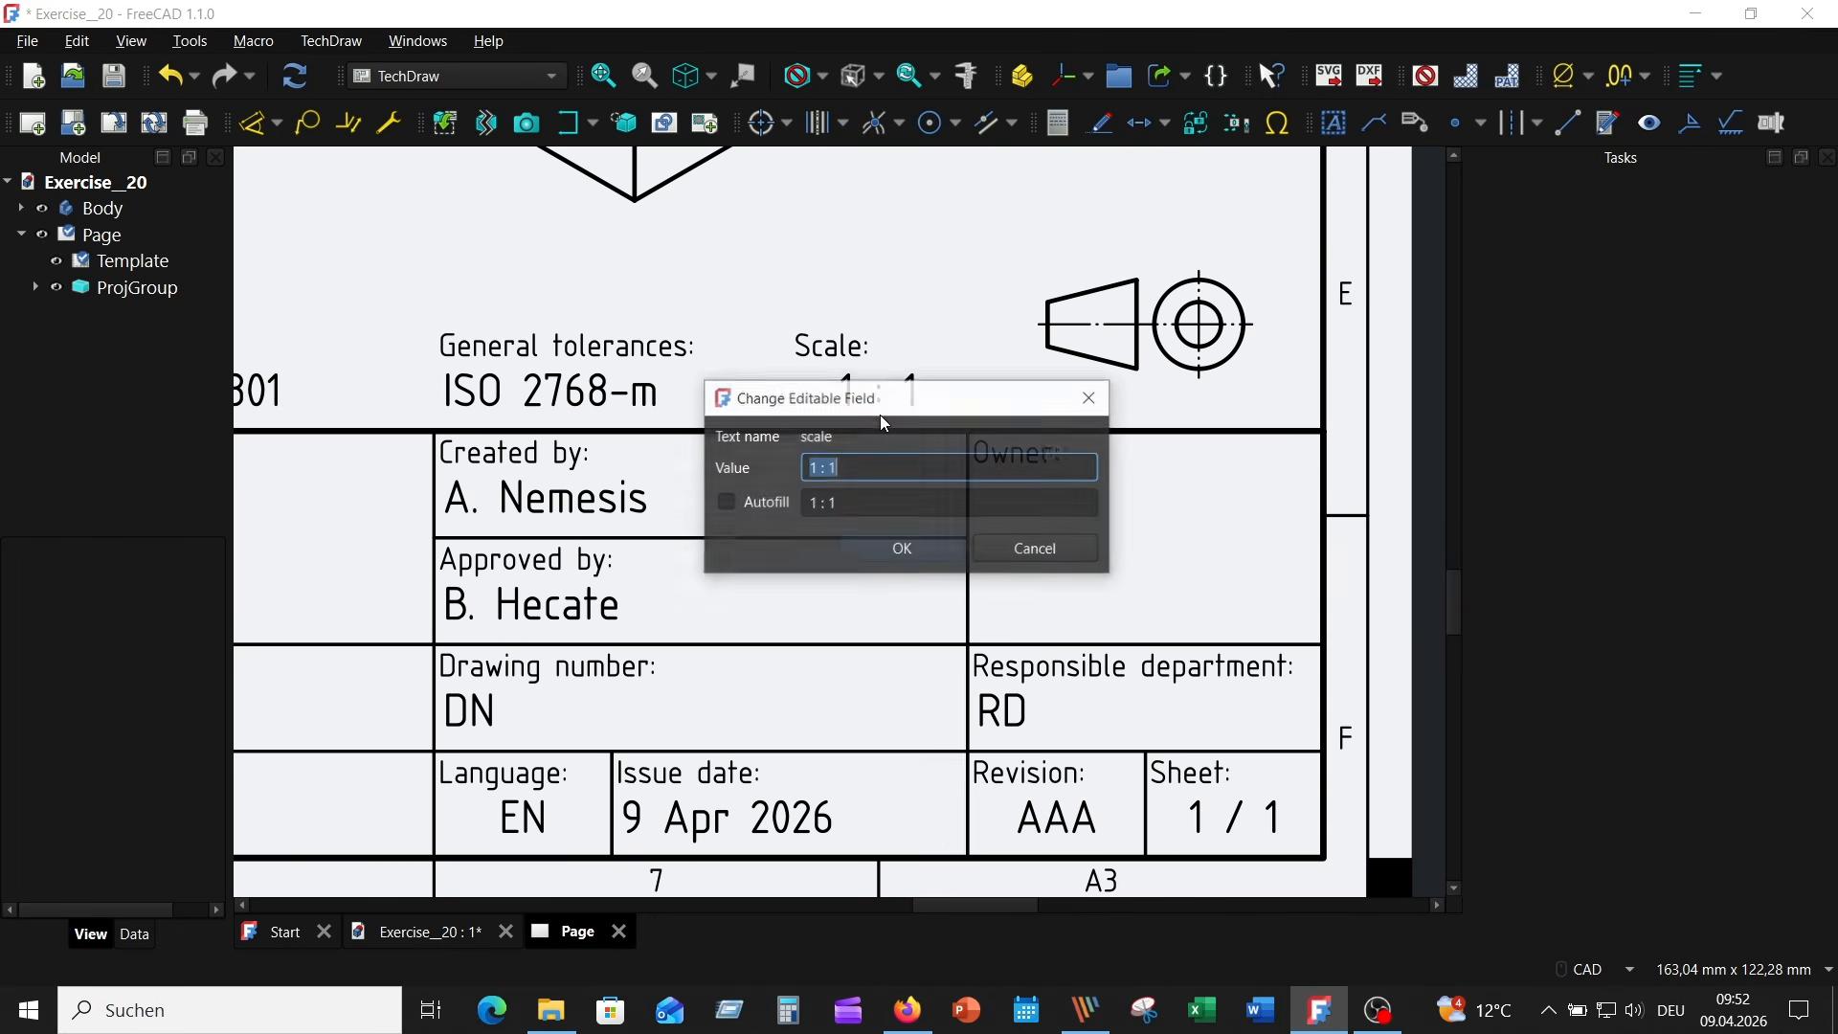
click(887, 550)
- Fill in the title block's creator and approval person fields with ZFE
scroll(882, 660, up, 2)
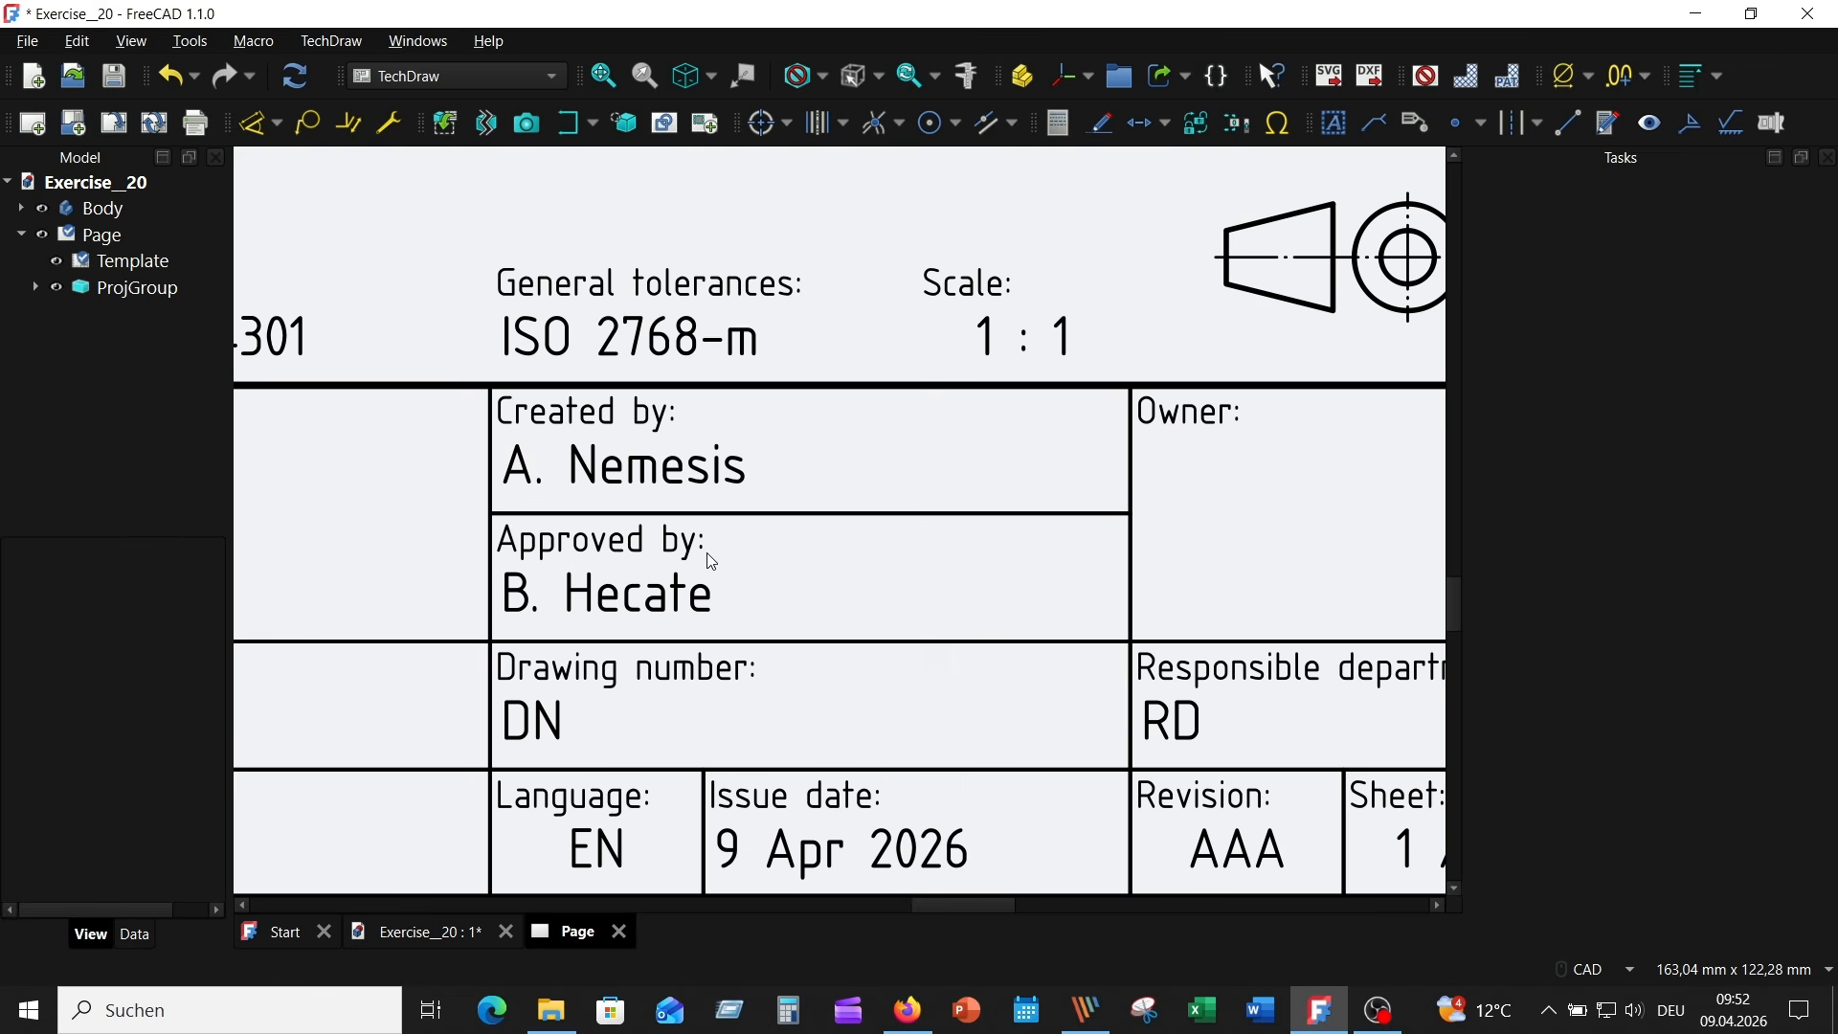
click(648, 474)
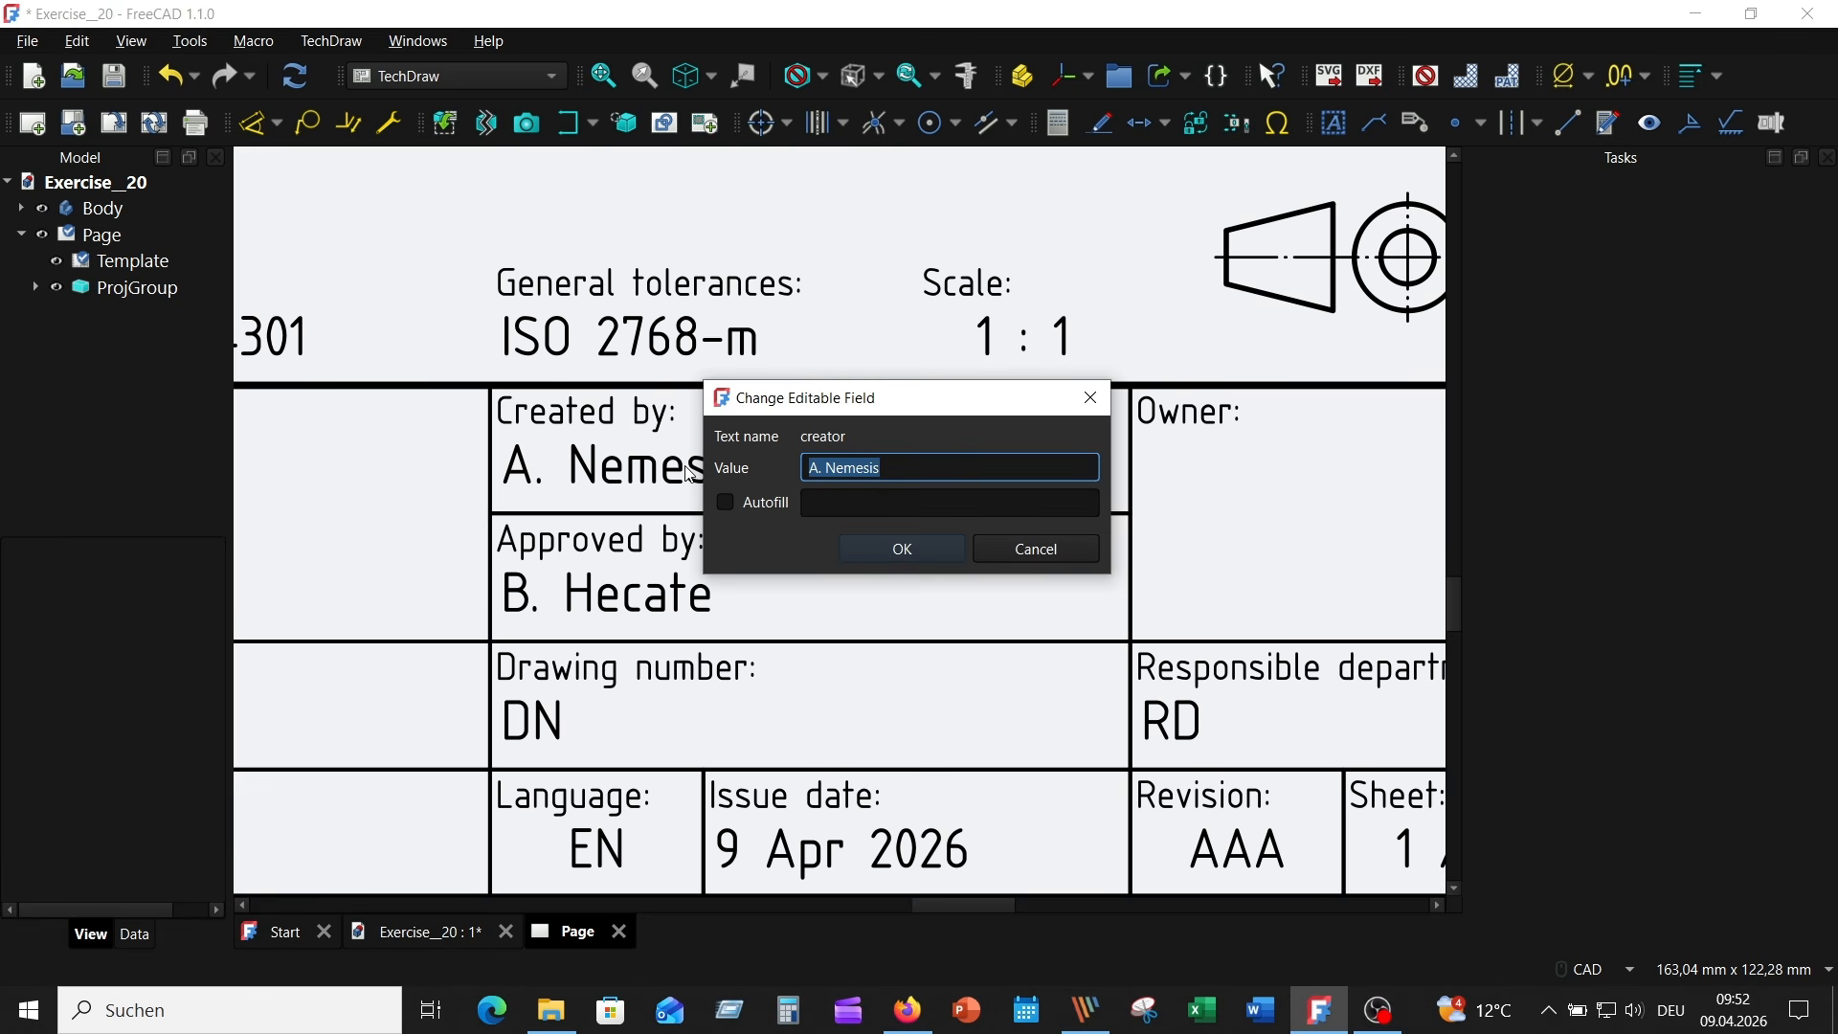
text(ZFE)
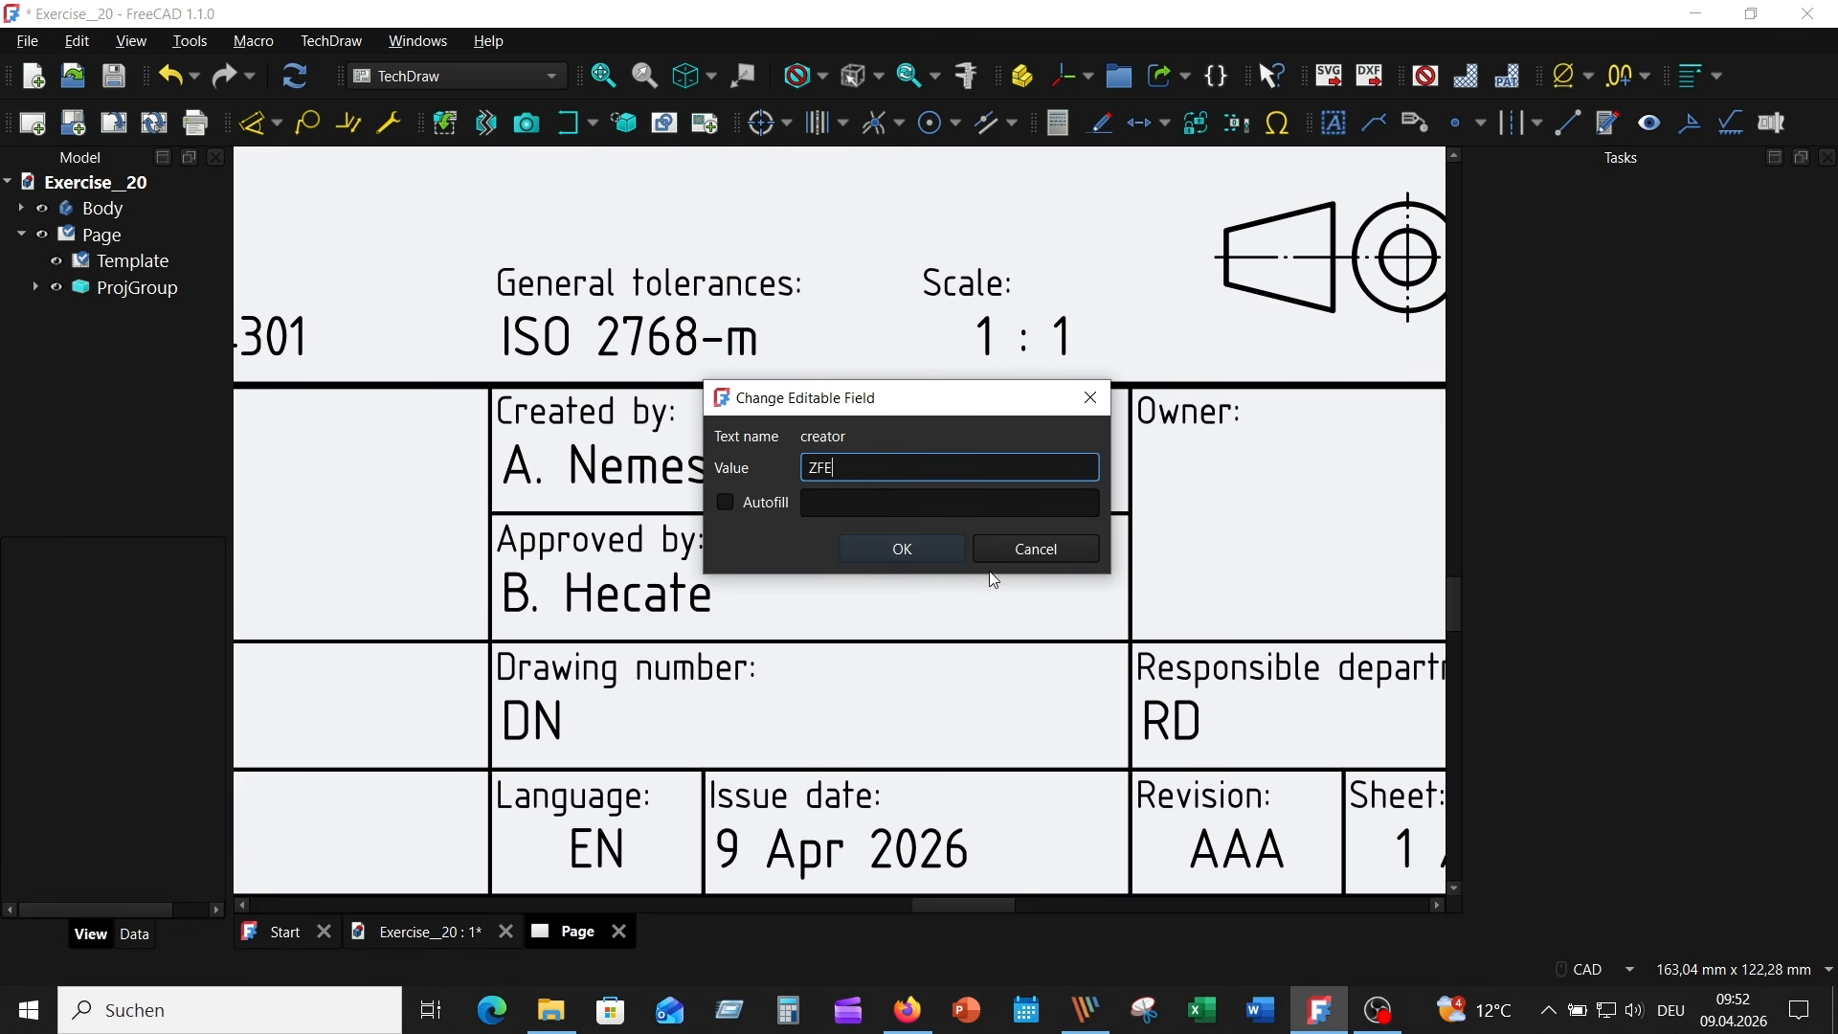
click(894, 548)
click(601, 601)
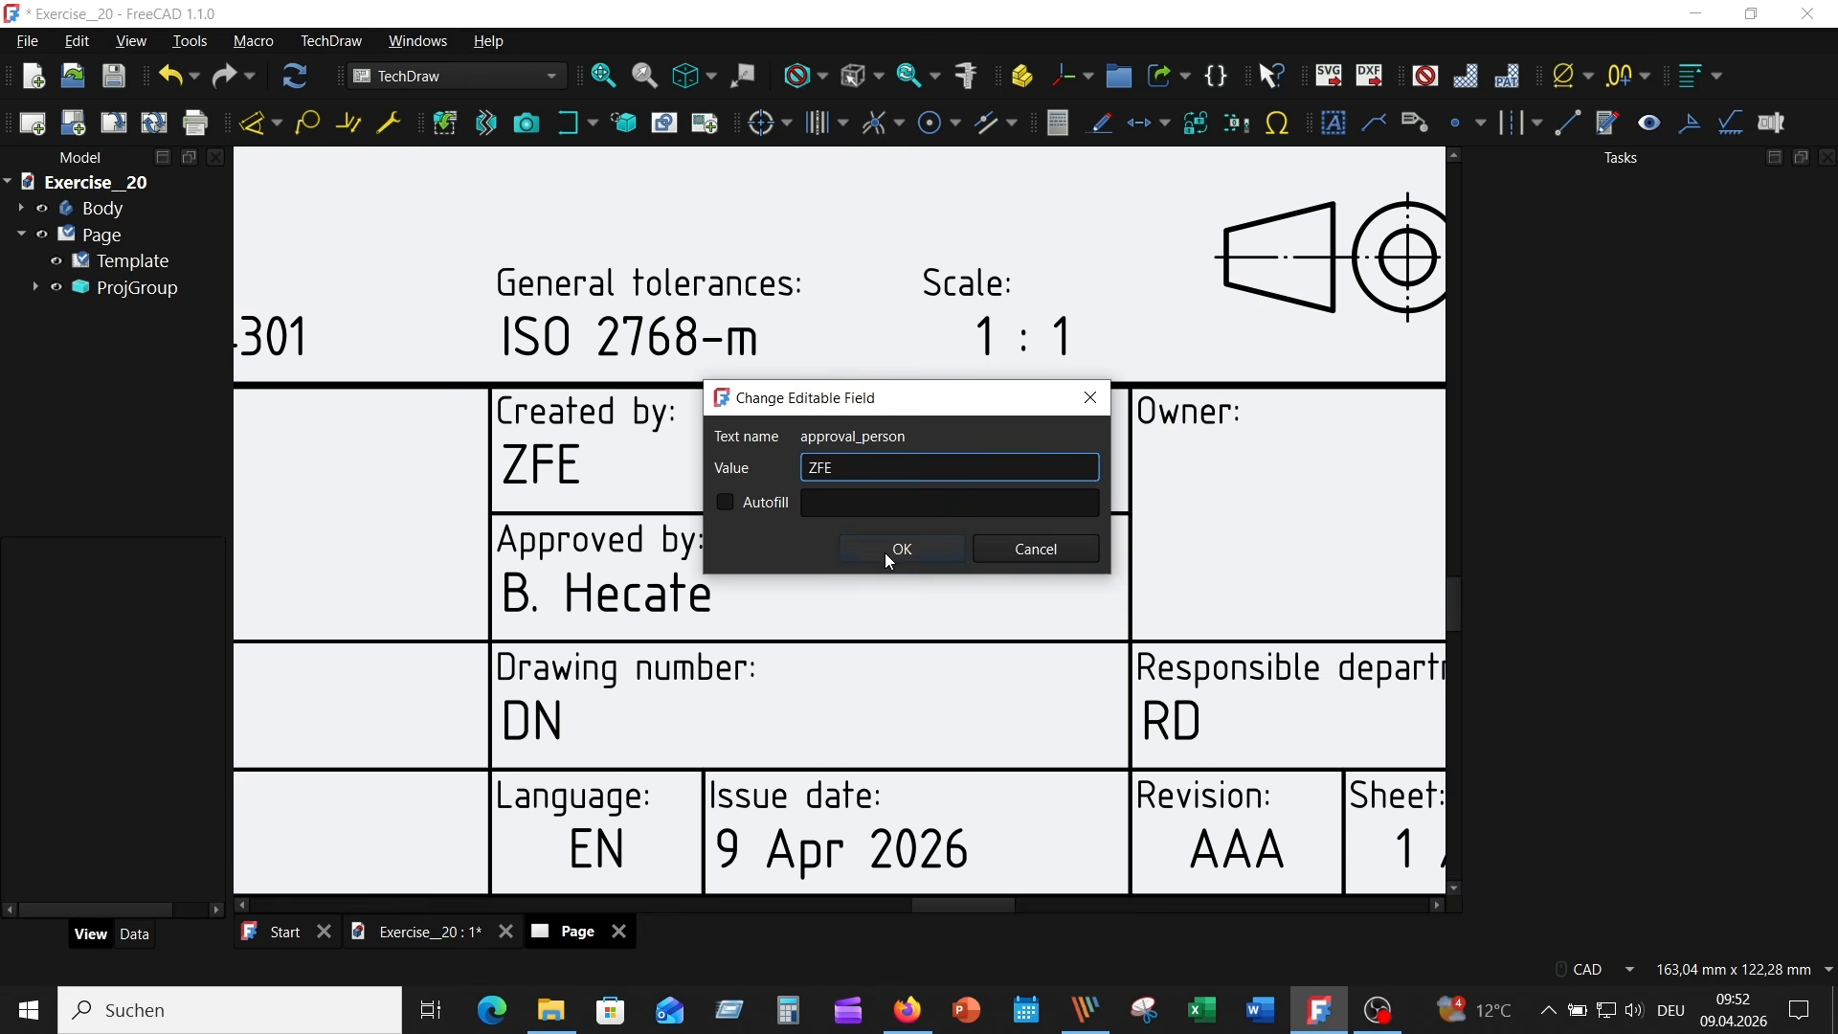
click(922, 553)
- Set the drawing number in the title block to 001
scroll(903, 563, down, 1)
middle_drag(901, 657, 834, 518)
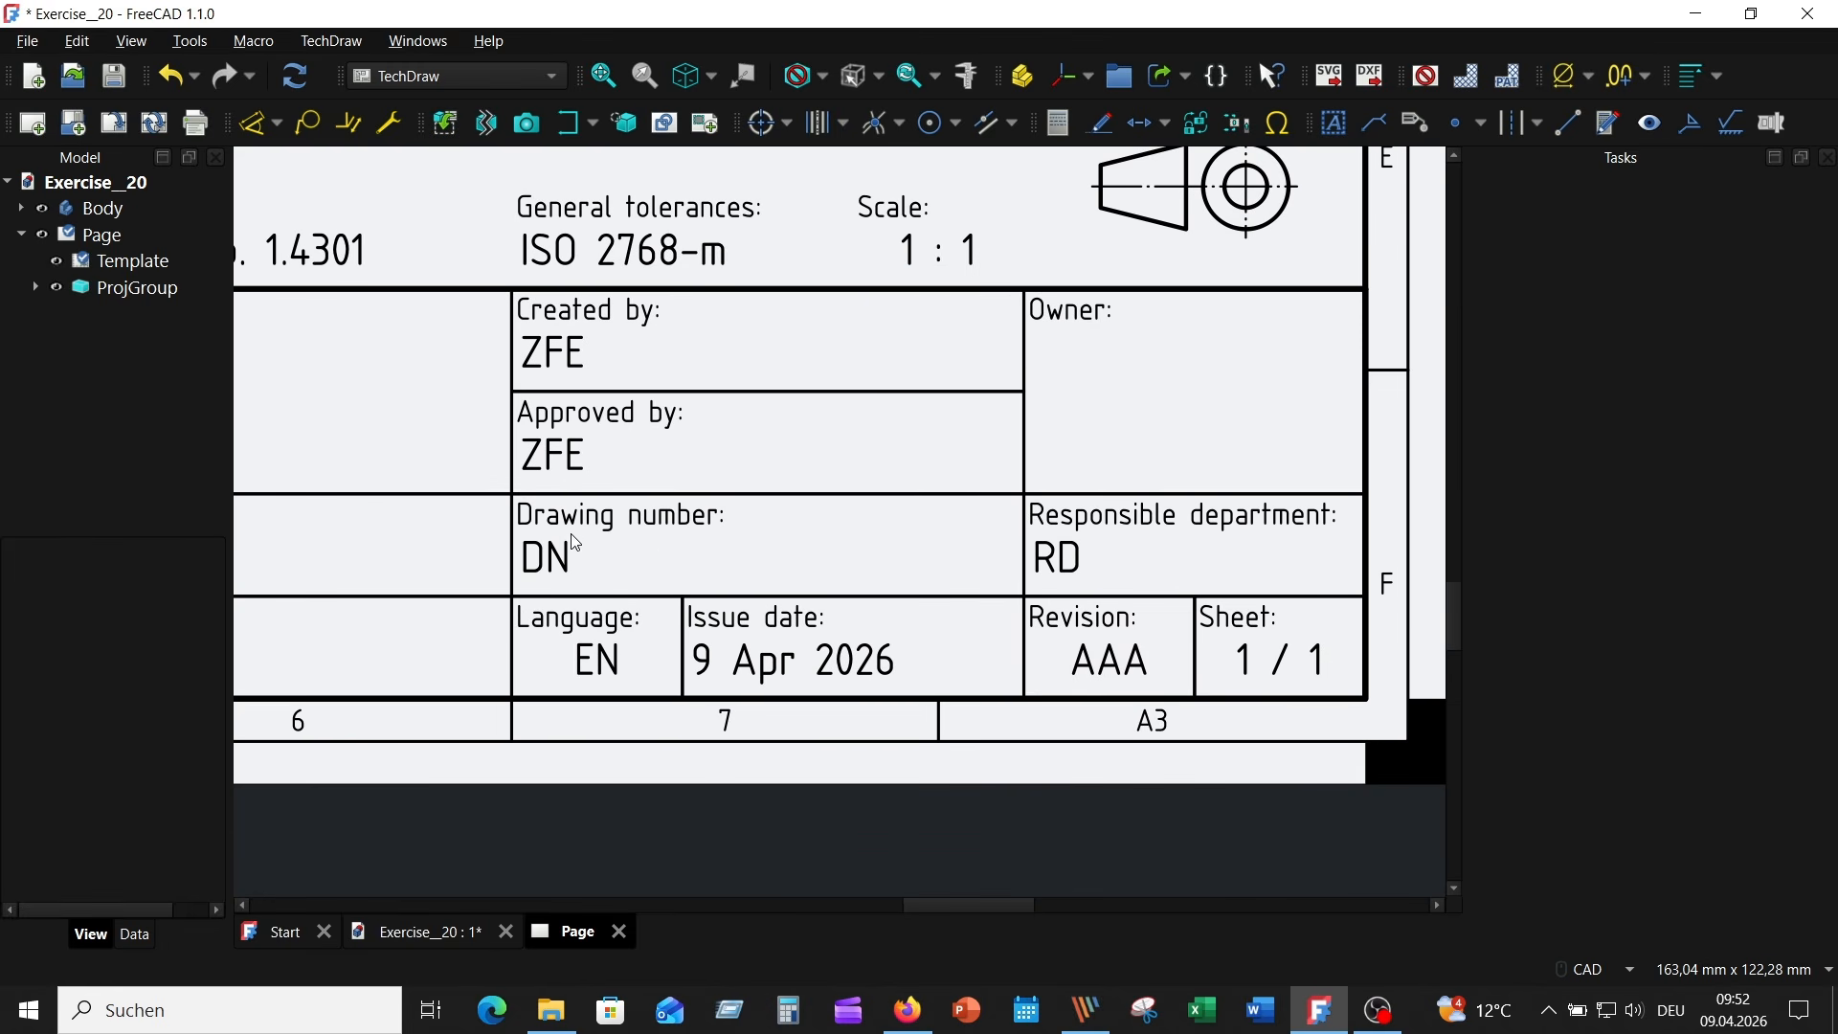
click(559, 584)
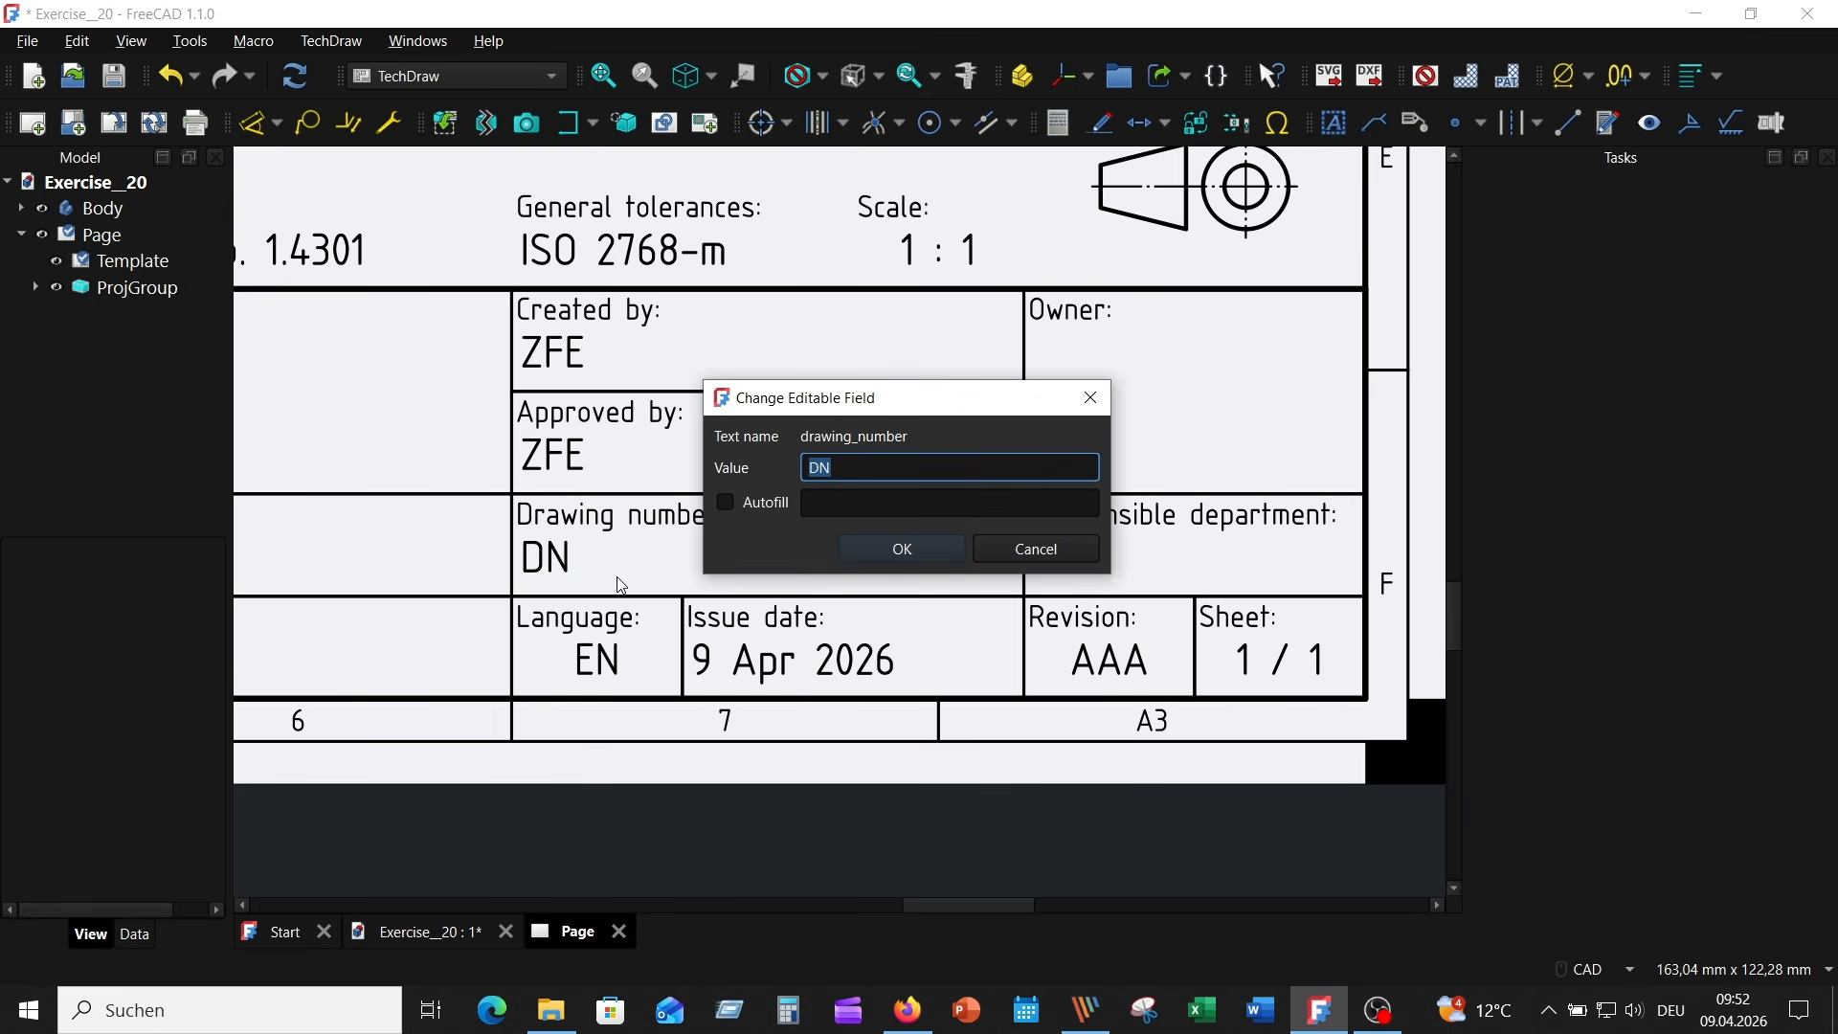
click(903, 547)
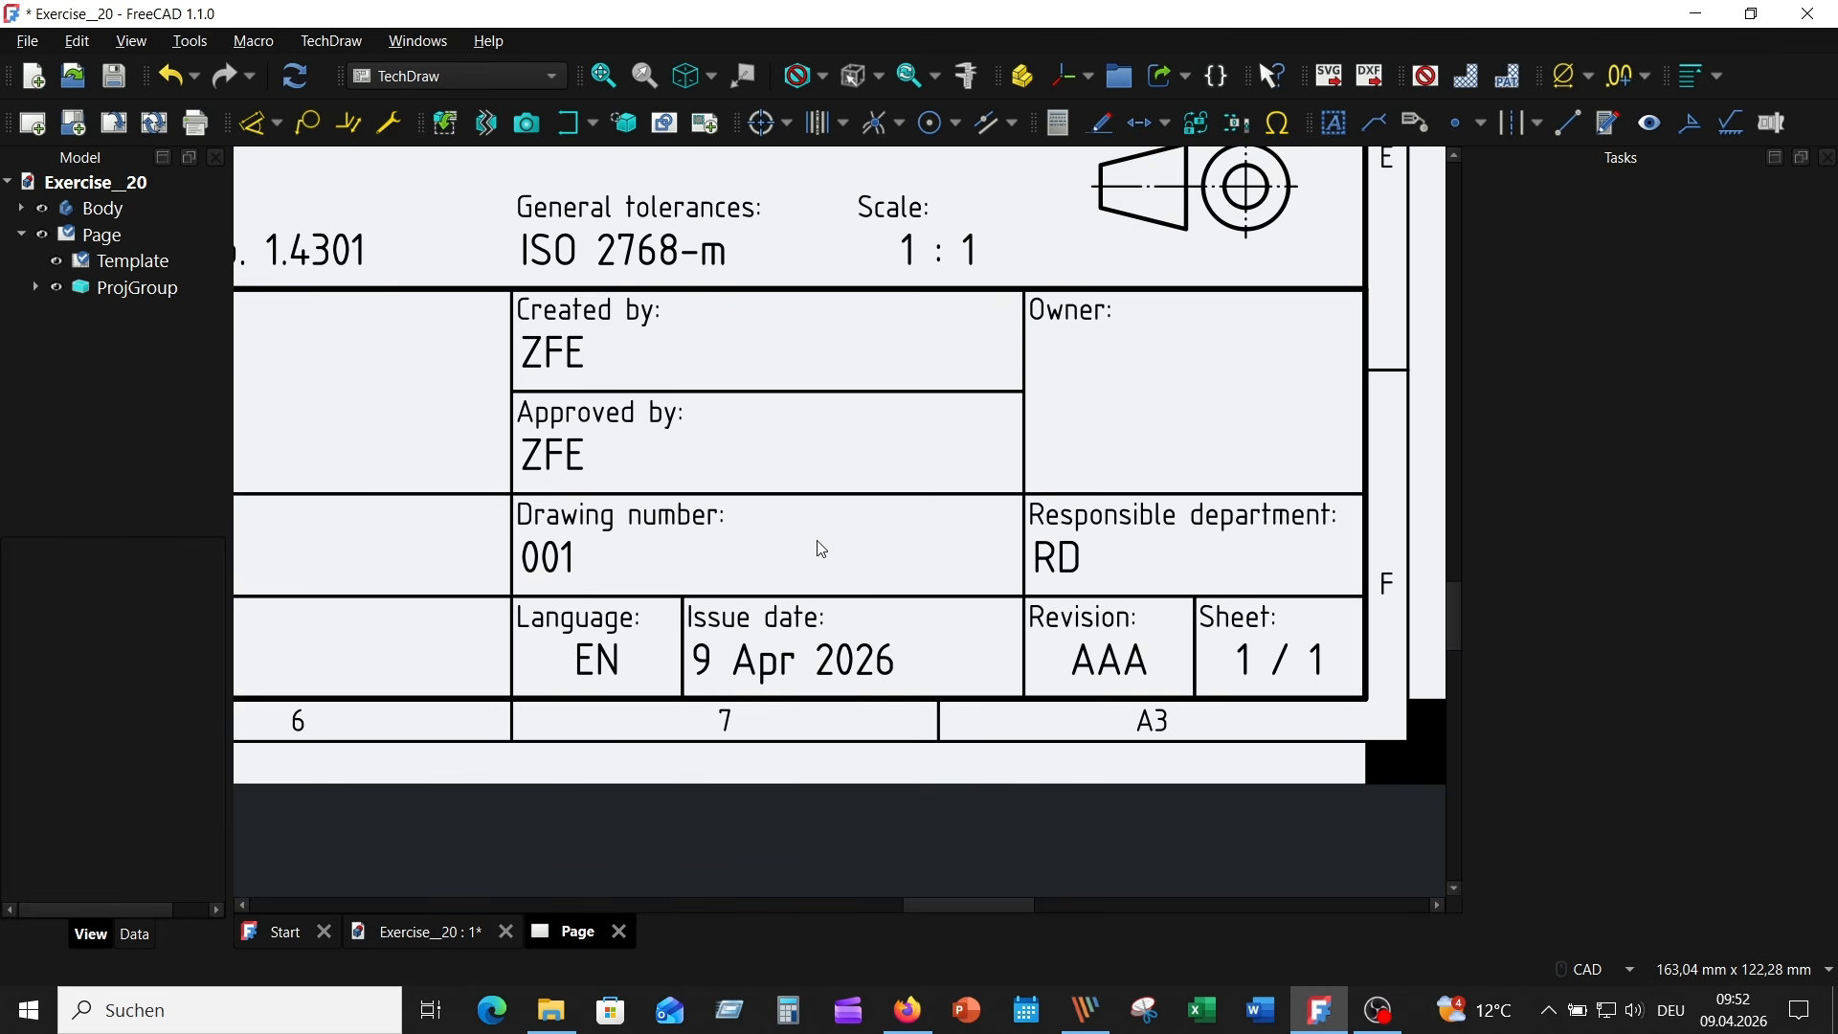
scroll(818, 543, down, 2)
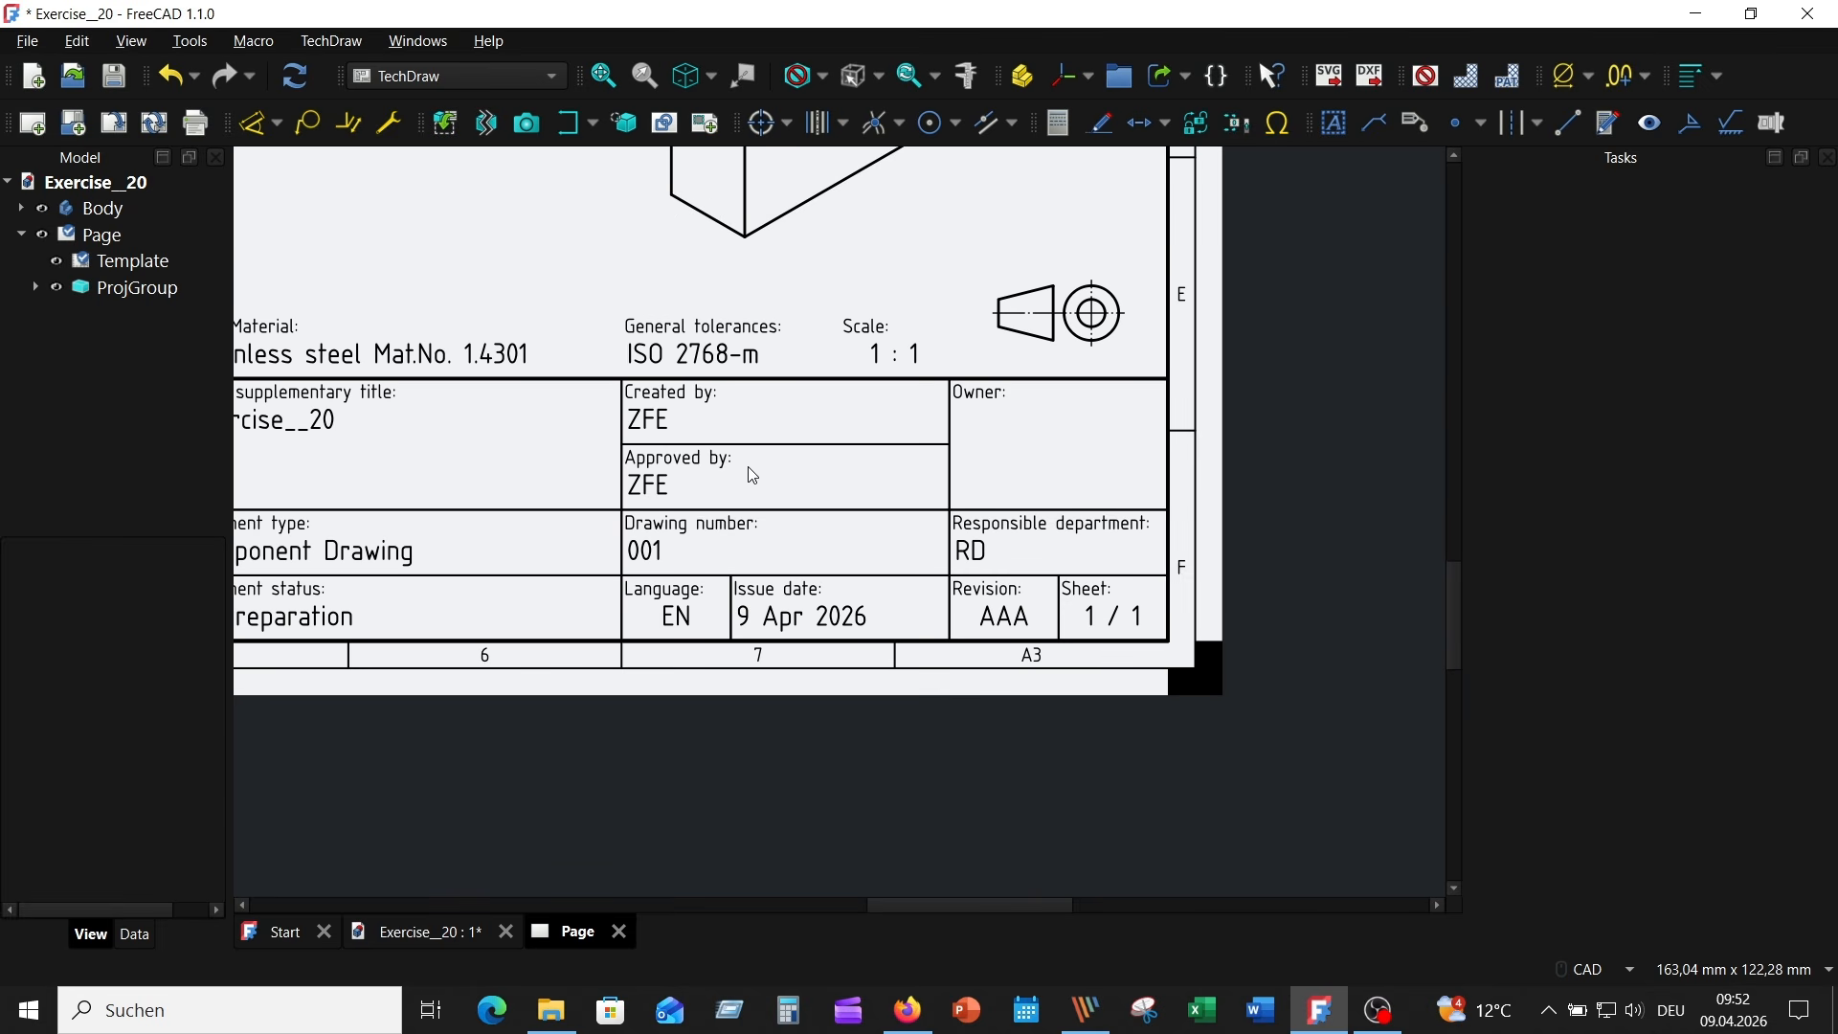
scroll(745, 469, down, 5)
middle_drag(561, 533, 754, 548)
scroll(751, 547, up, 8)
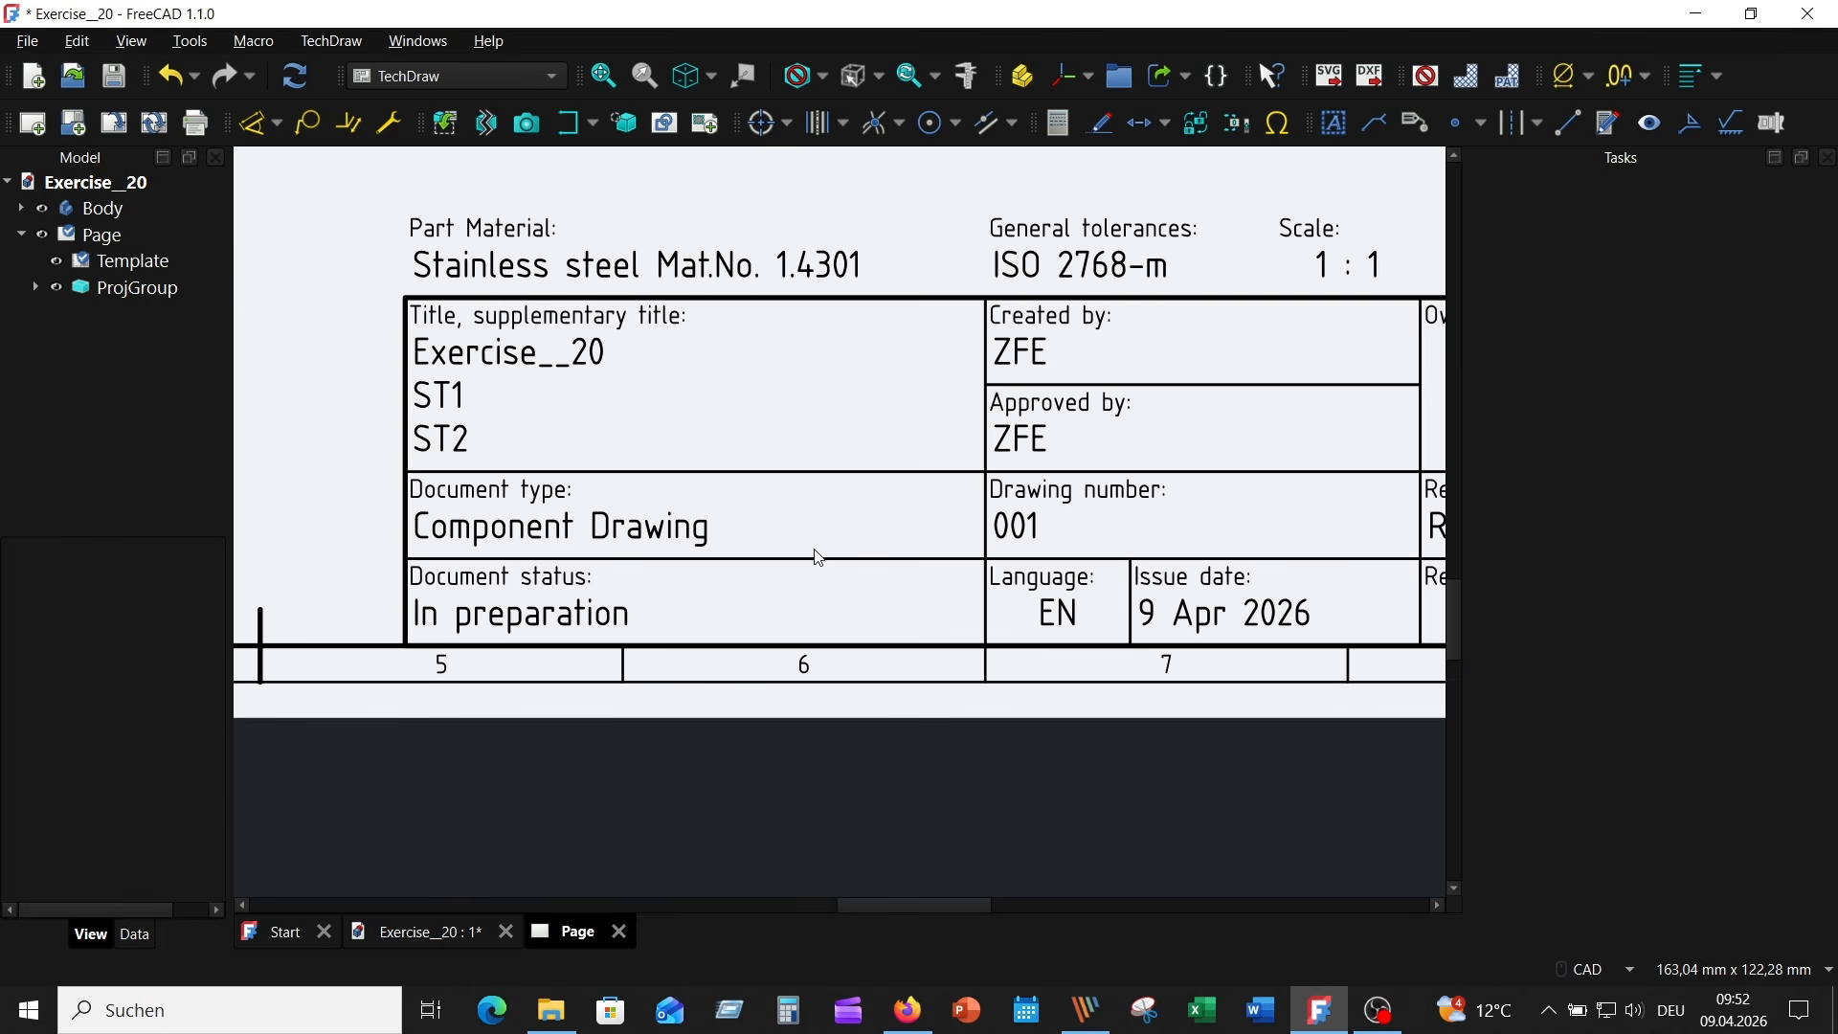
scroll(779, 422, down, 8)
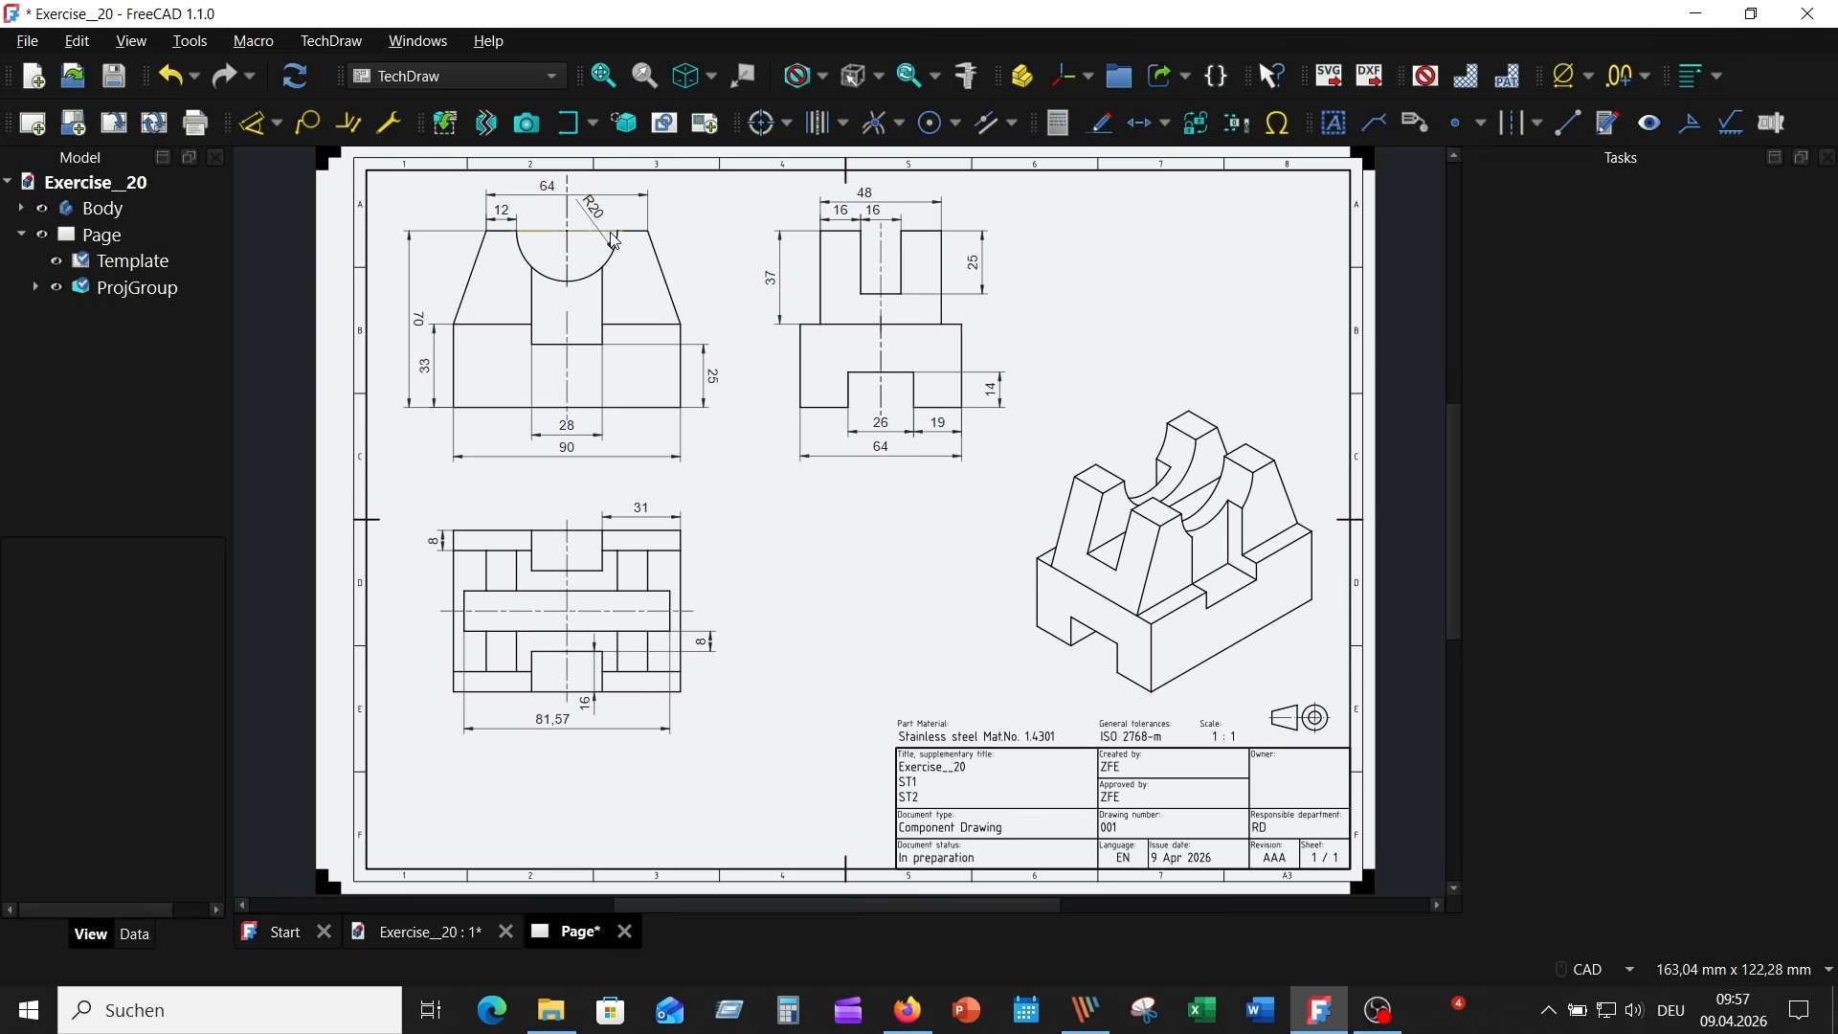
- Activate the Body in the 3D view, deselected and with the whole part framed in its isometric orientation
click(135, 218)
double_click(111, 216)
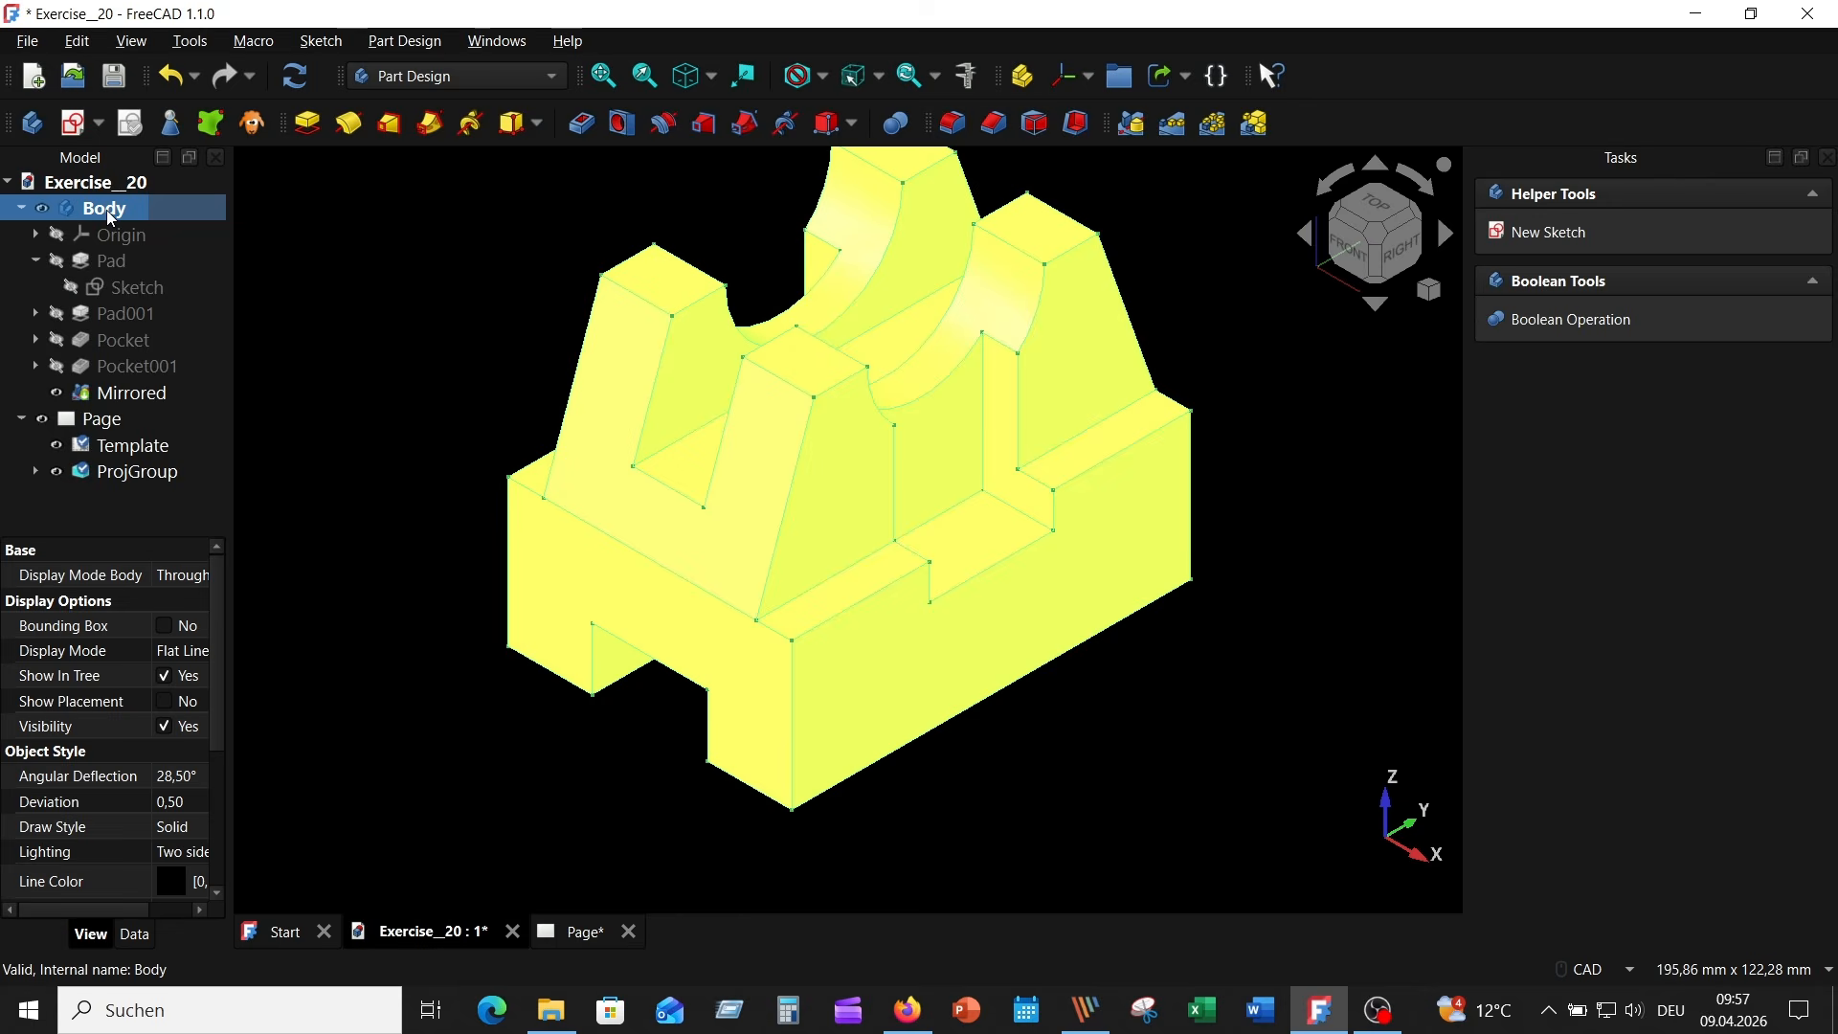
click(1244, 714)
scroll(1197, 622, down, 1)
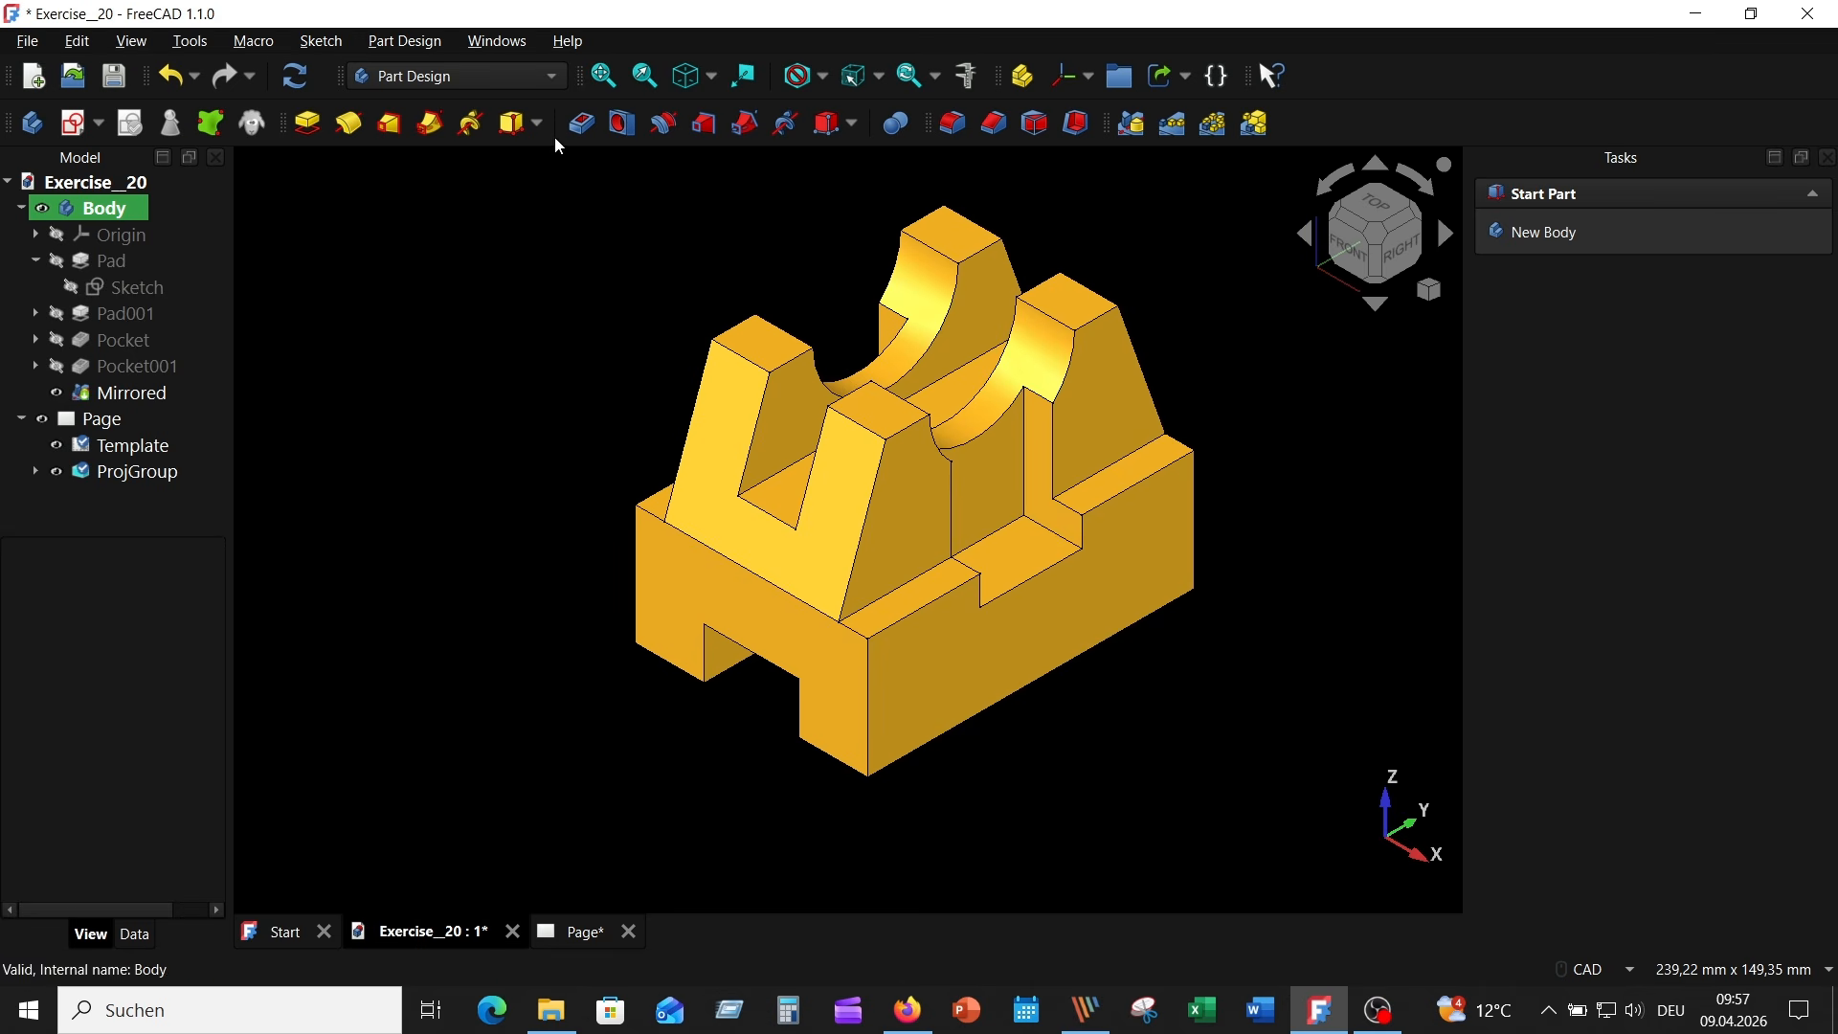
- Return to the TechDraw page and insert an active view of the 3D model with no background
click(532, 76)
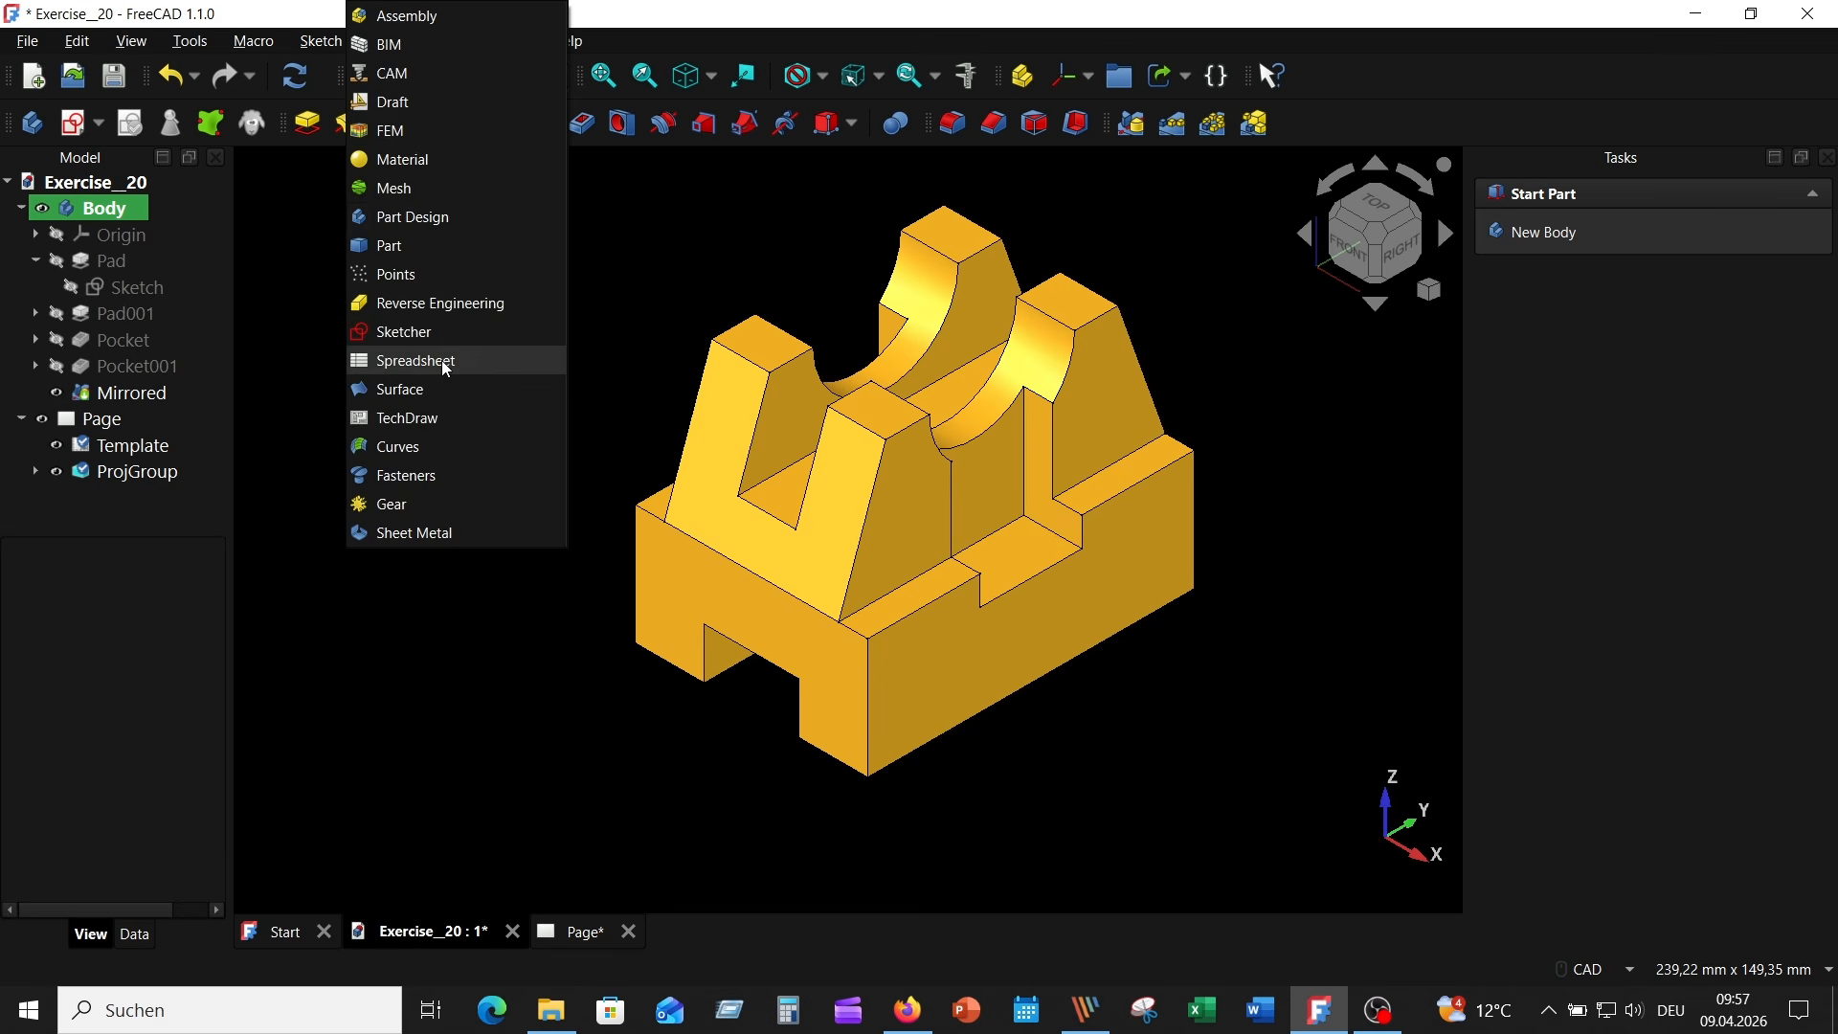
click(431, 417)
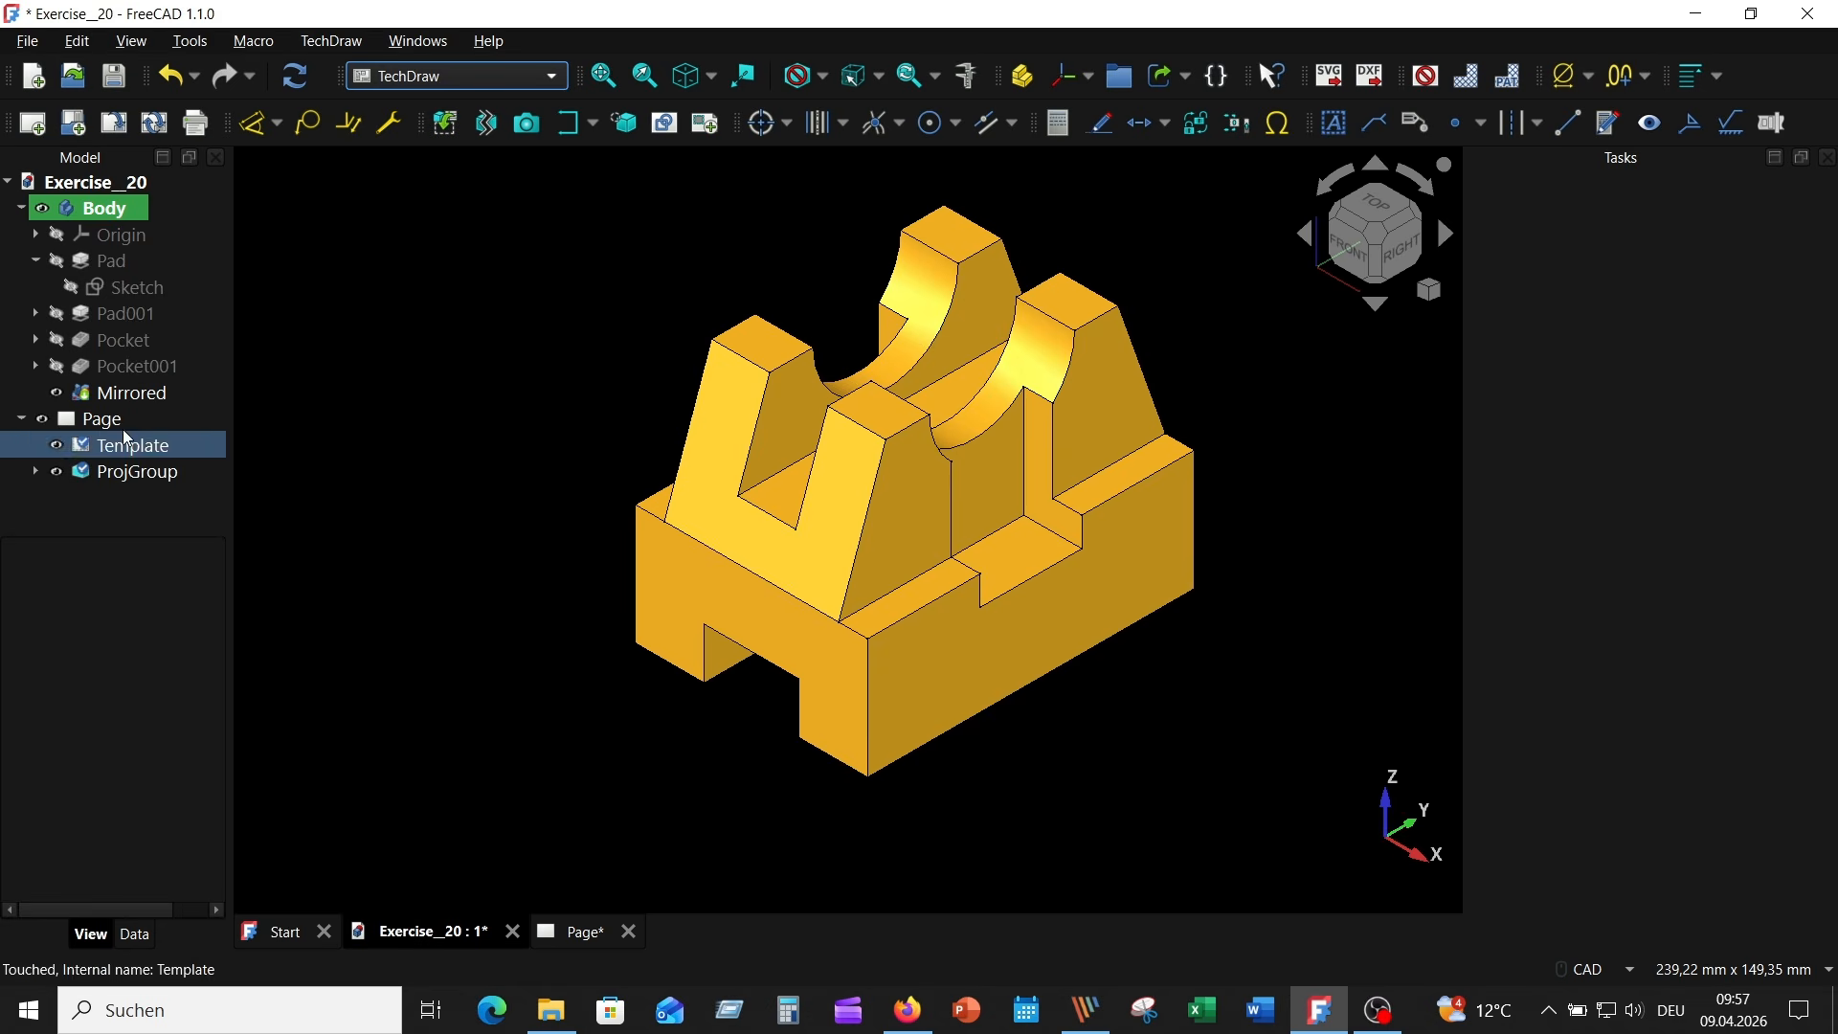
double_click(95, 418)
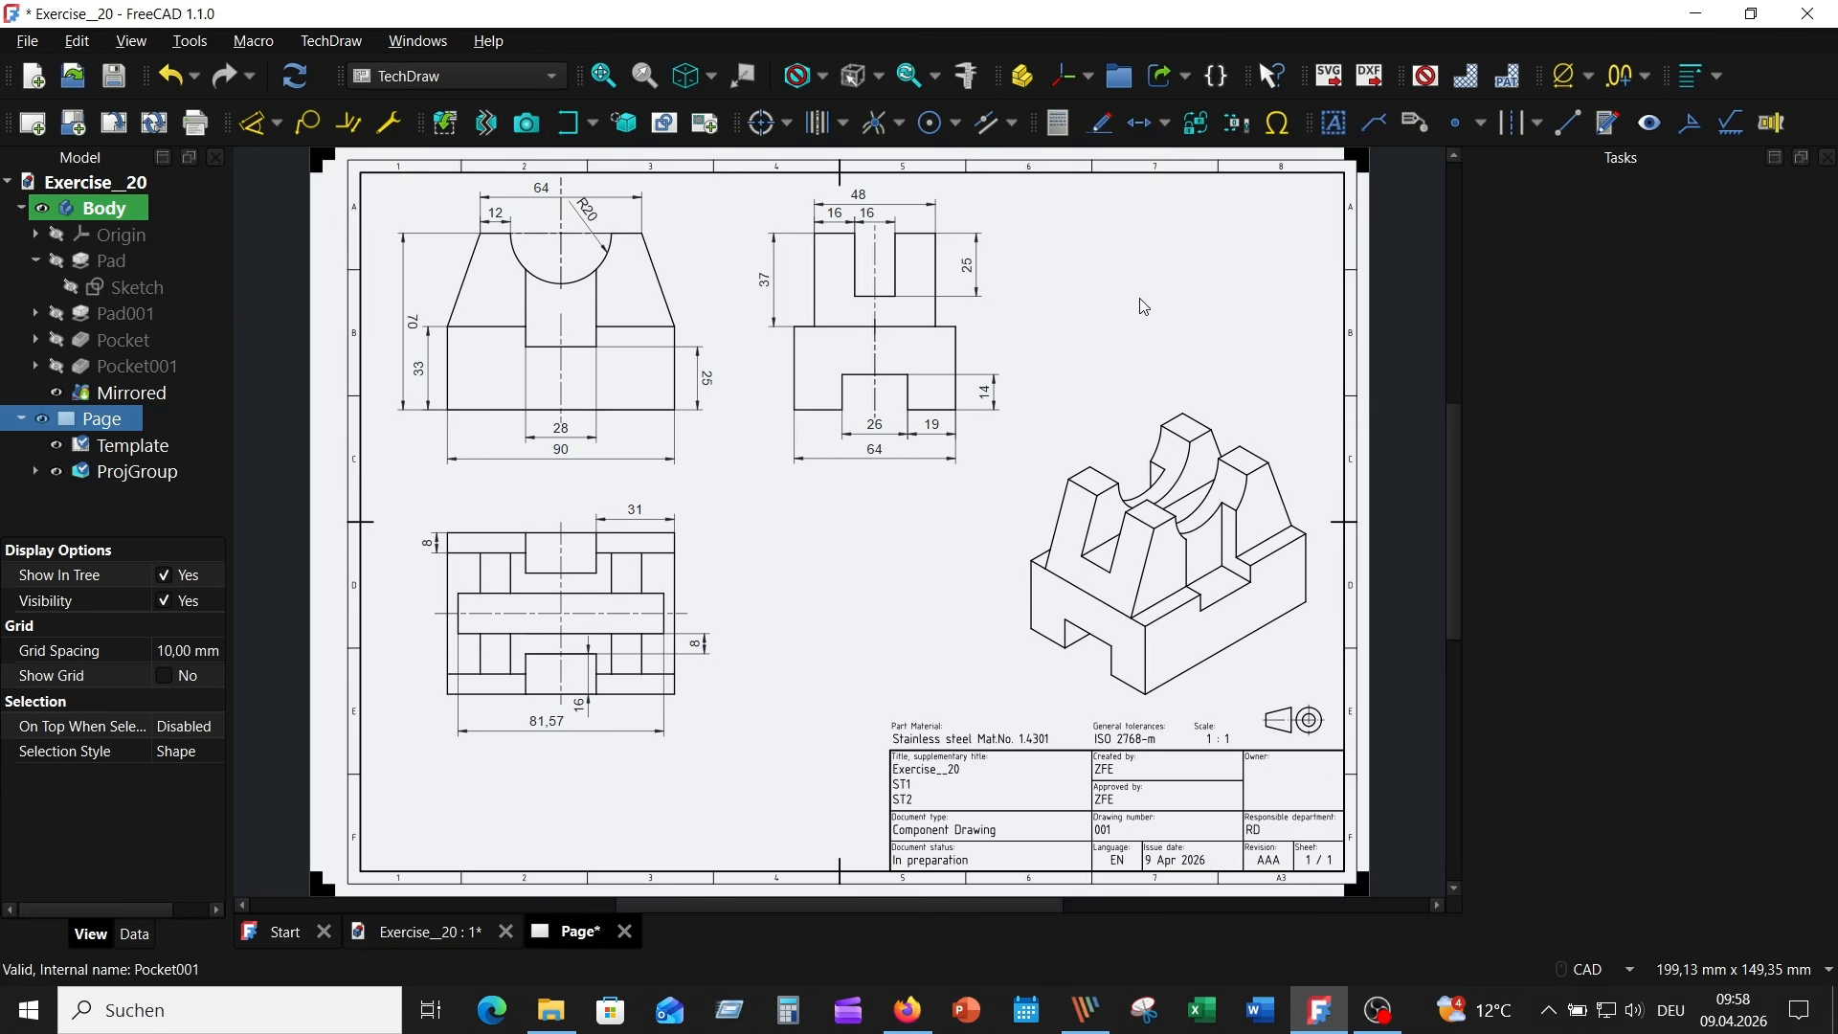
click(528, 124)
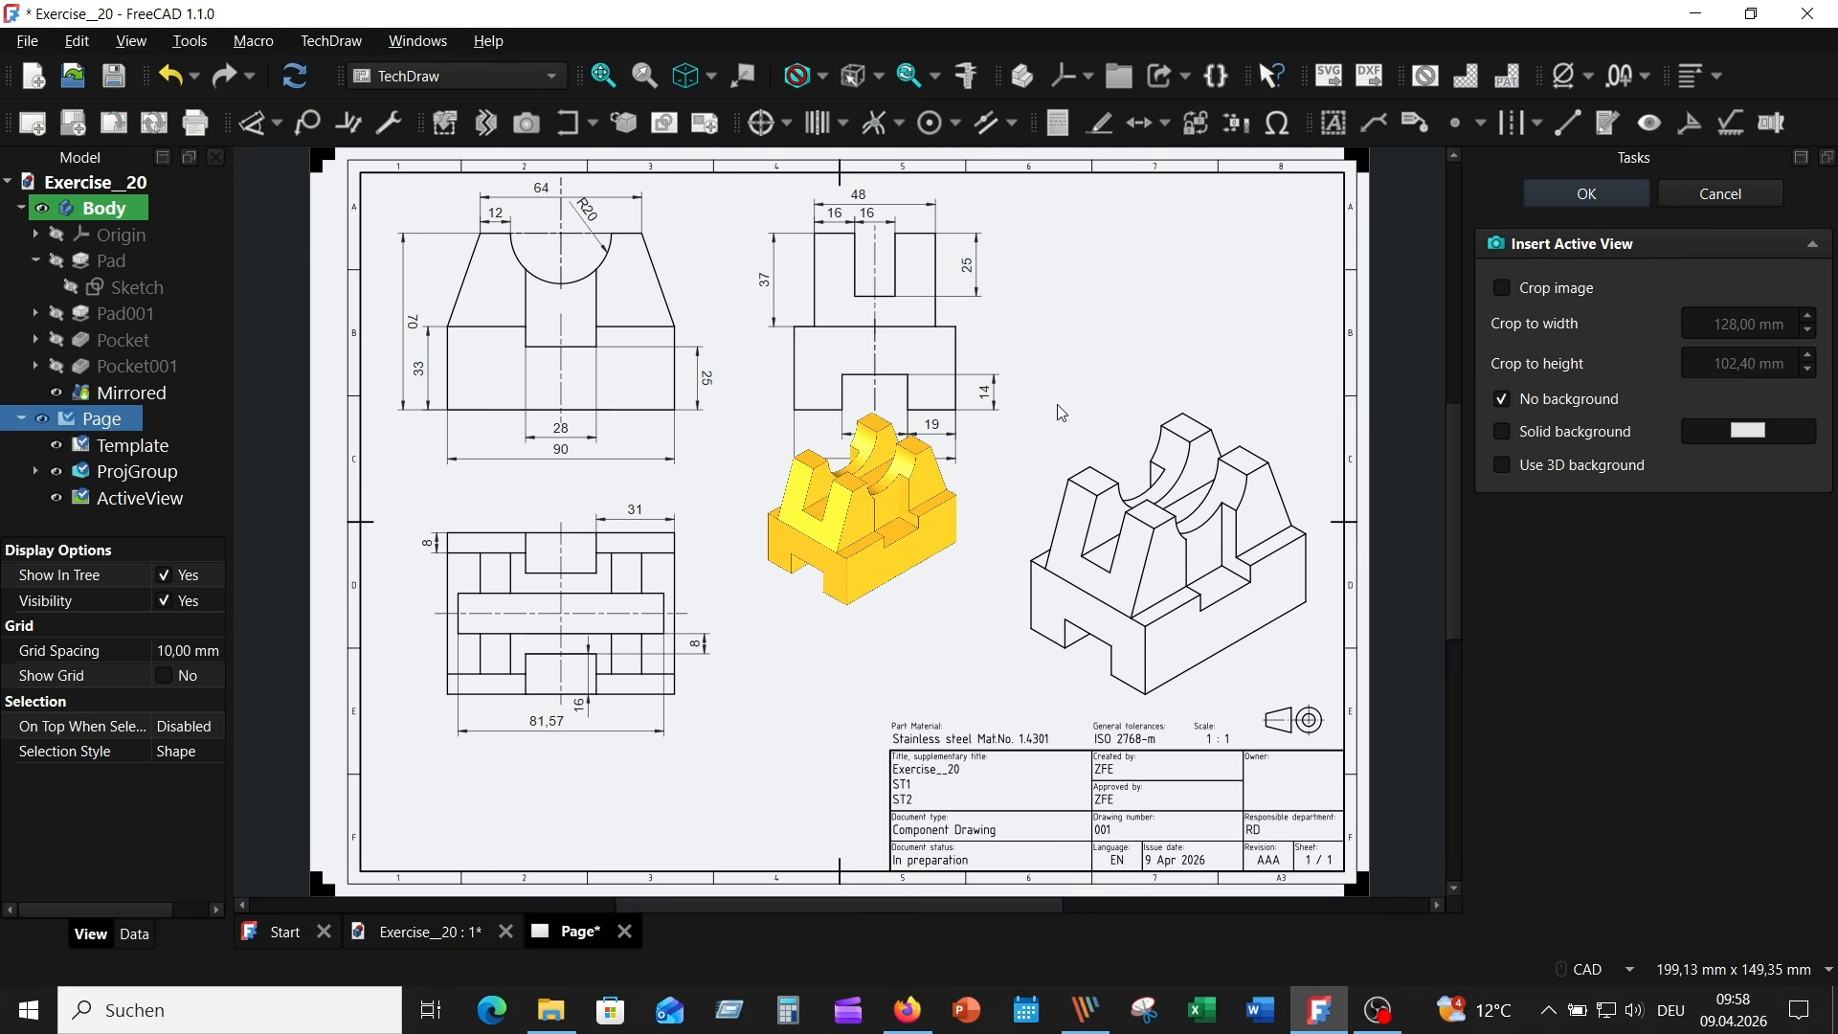
click(1581, 197)
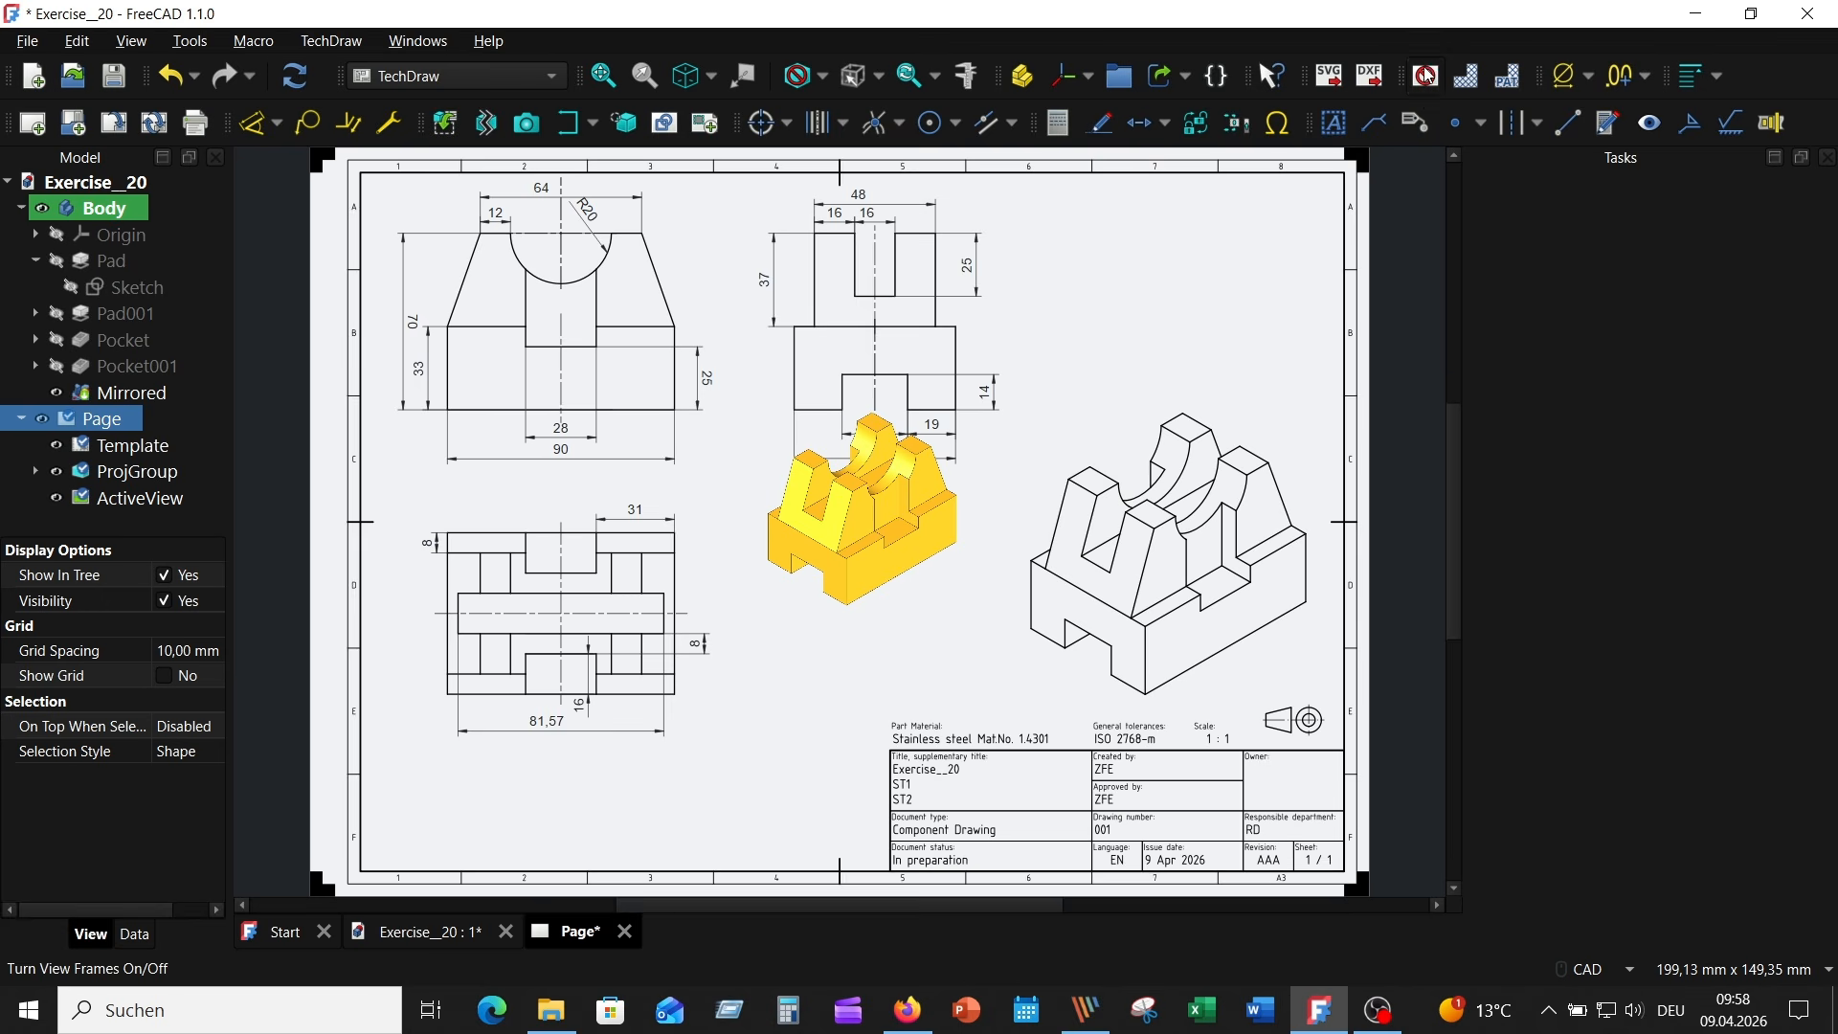
- With view frames shown, move the coloured active view above the isometric projection and delete the FrontTopLeft projection
click(1425, 76)
drag(873, 667, 1180, 467)
click(1029, 691)
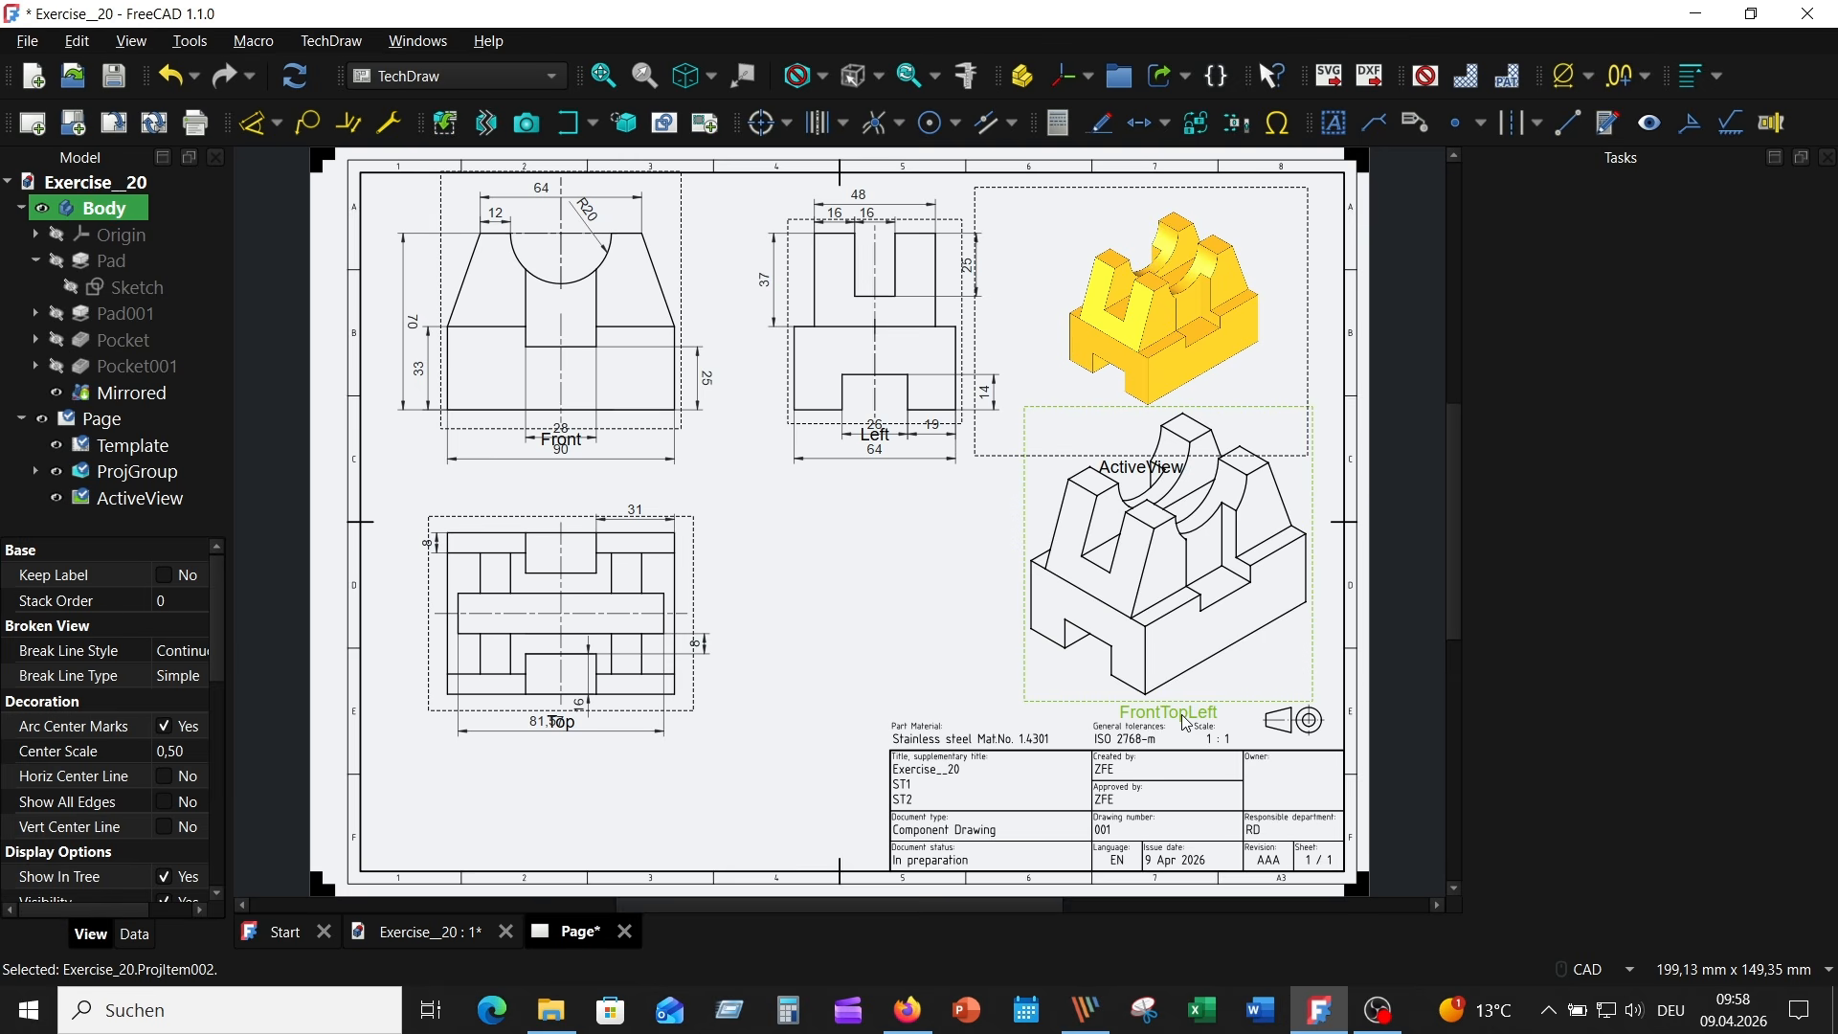
key(Delete)
- Place the coloured active view in the free area above the title block and hide the view frames
drag(1130, 477, 1111, 713)
click(1254, 336)
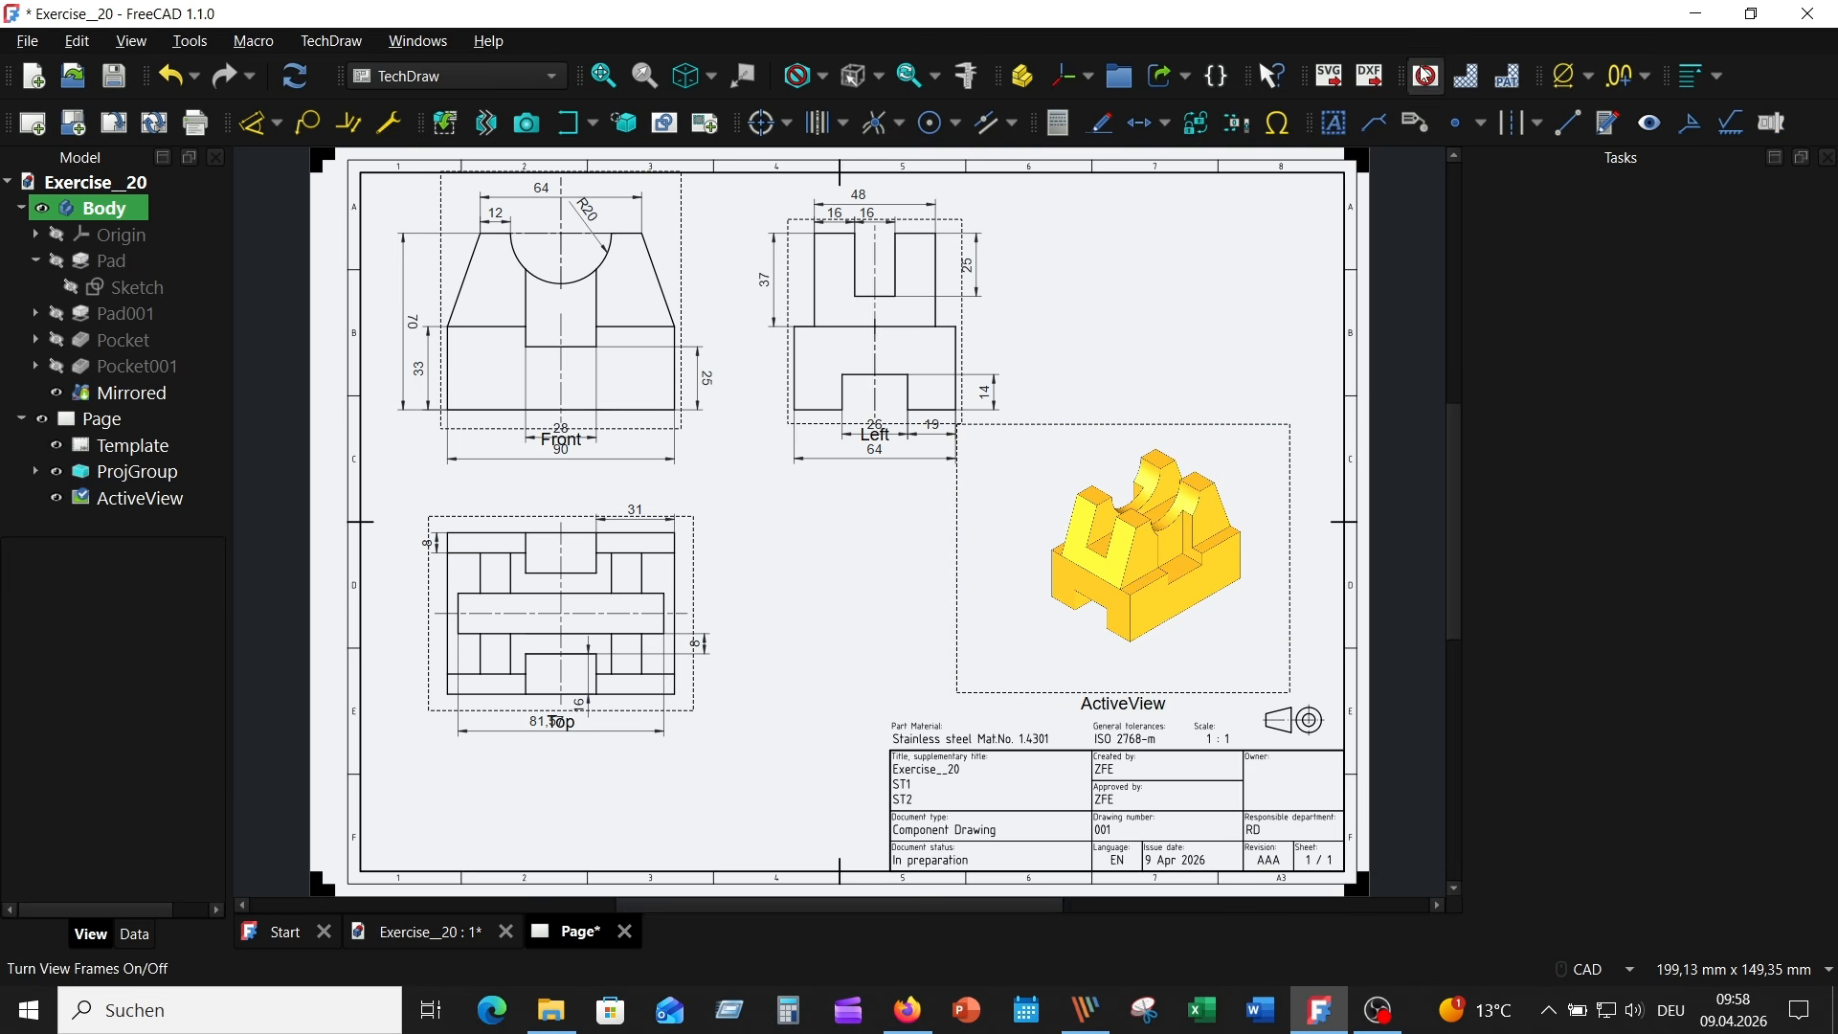
click(1377, 122)
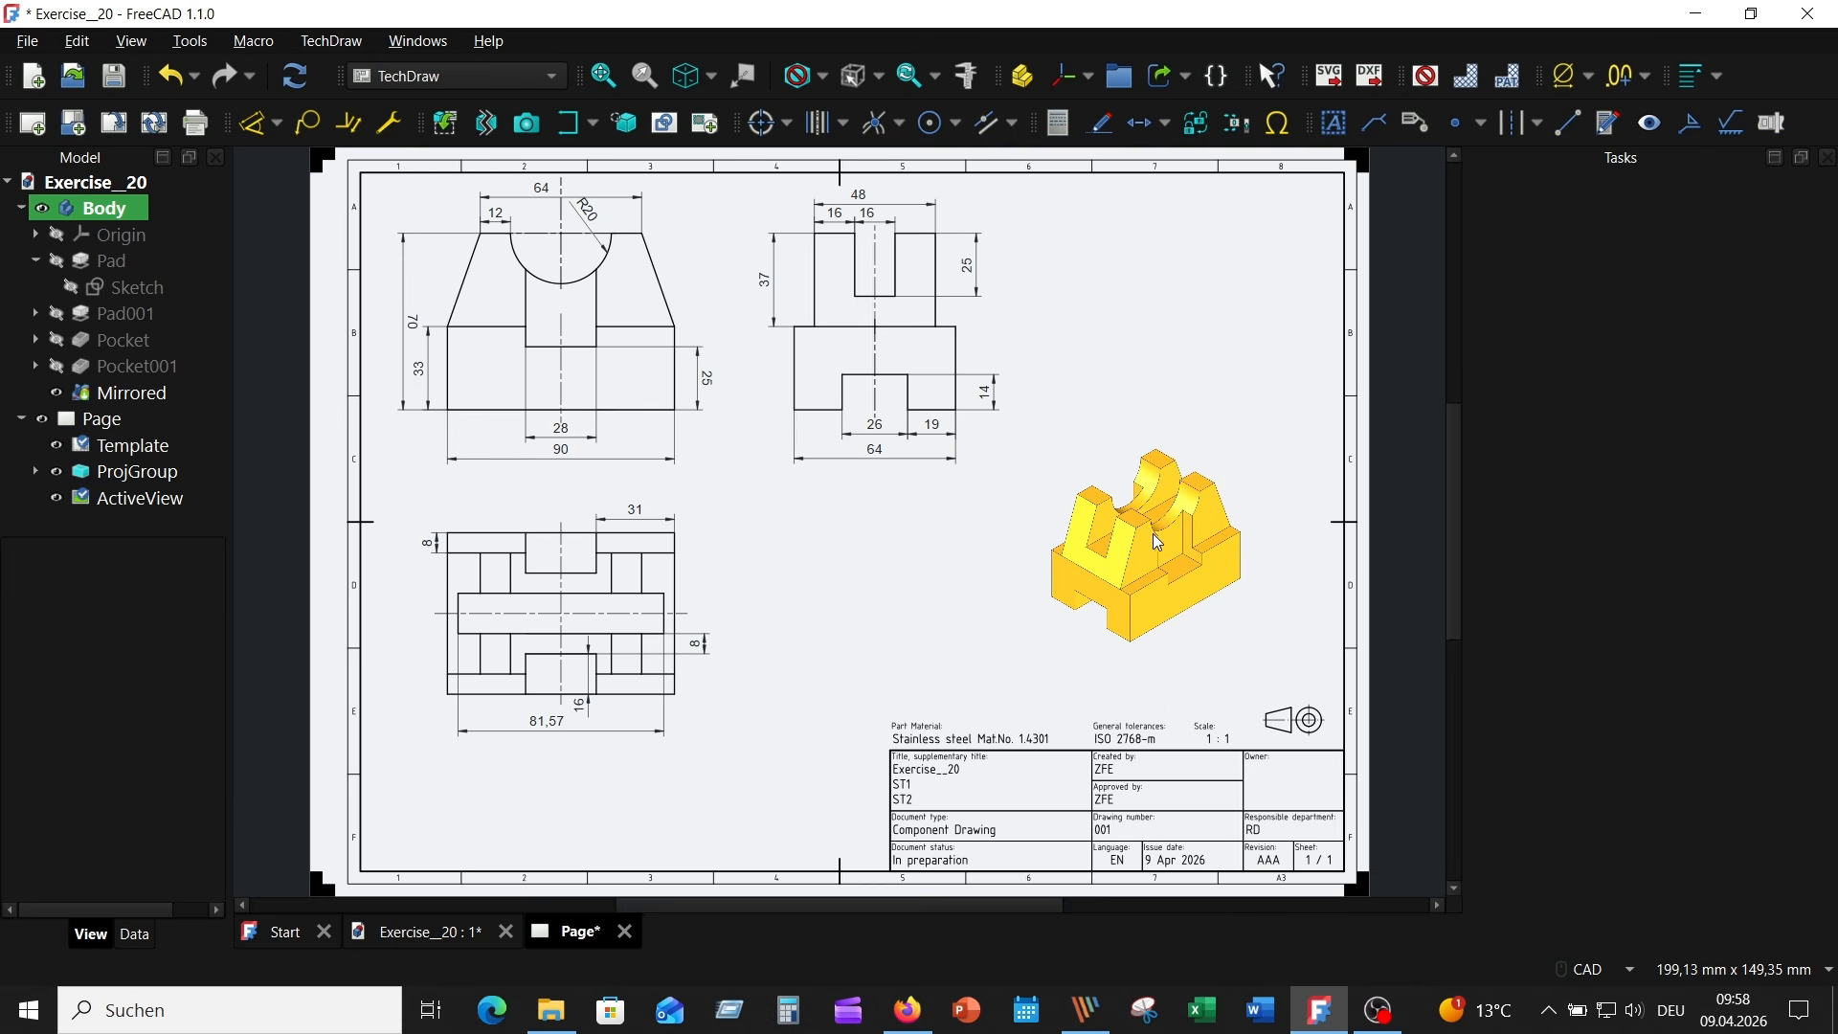